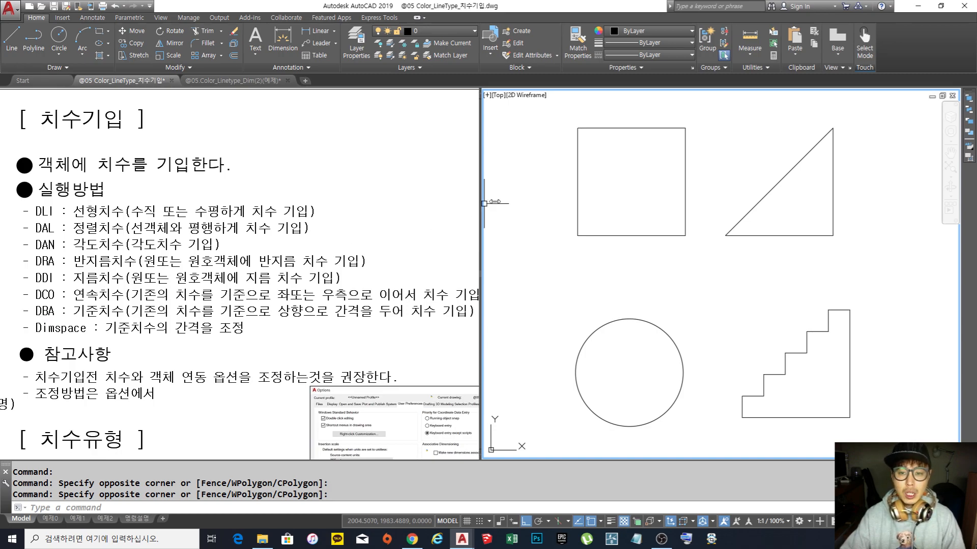
pyautogui.moveTo(623, 182); pyautogui.dragTo(618, 191, button='middle')
pyautogui.scroll(2, 617, 191)
pyautogui.moveTo(618, 190)
pyautogui.mouseDown(button='middle')
pyautogui.moveTo(602, 242)
pyautogui.moveTo(632, 241)
pyautogui.moveTo(632, 232)
pyautogui.mouseUp(button='middle')
pyautogui.scroll(-2, 602, 242)
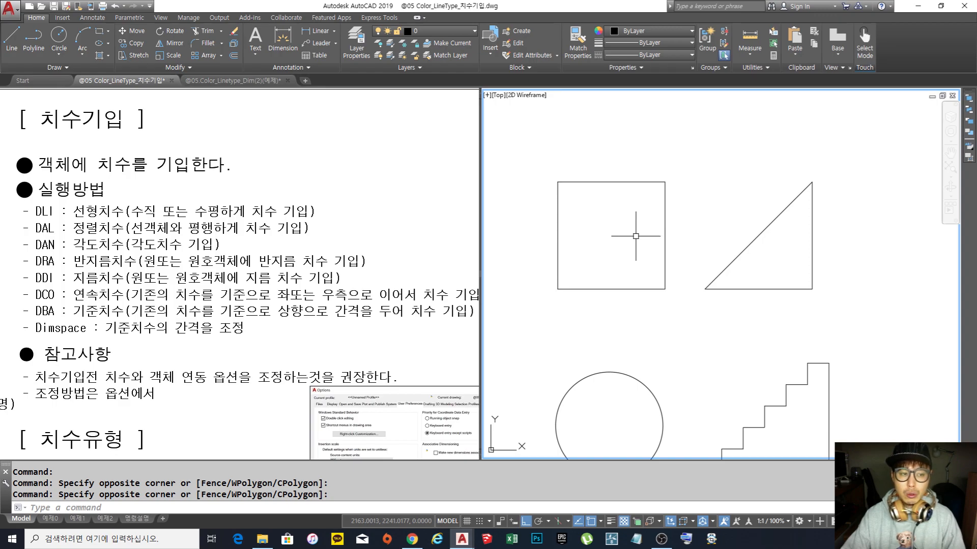
pyautogui.moveTo(635, 236); pyautogui.dragTo(631, 234, button='middle')
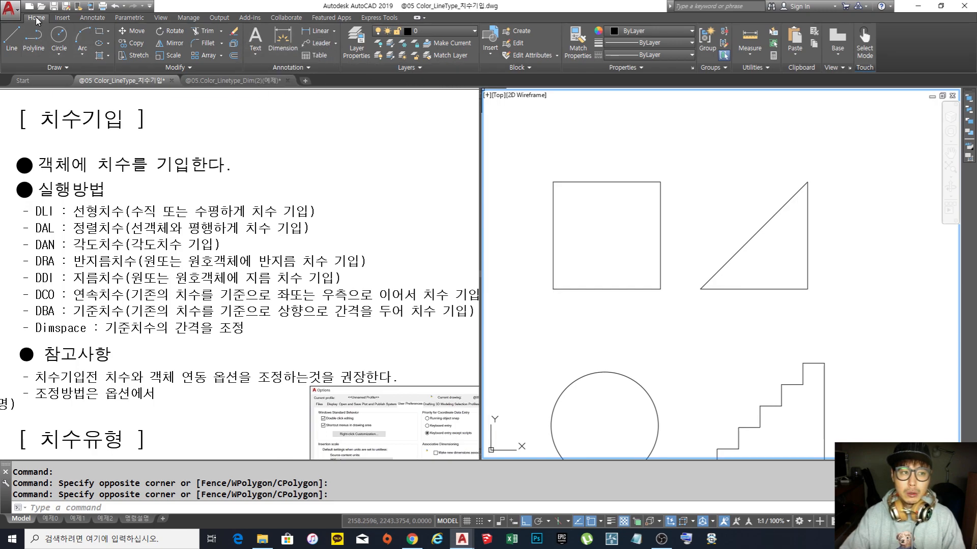
# Step: Look through the available dimension types, such as Linear, Aligned, Angular, Arc Length, Radius and Diameter
pyautogui.click(334, 32)
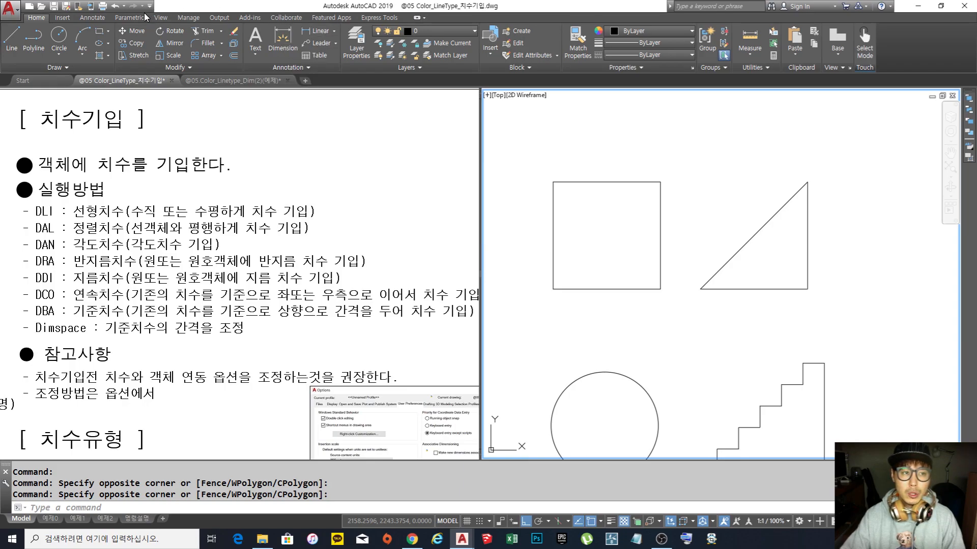
pyautogui.click(93, 18)
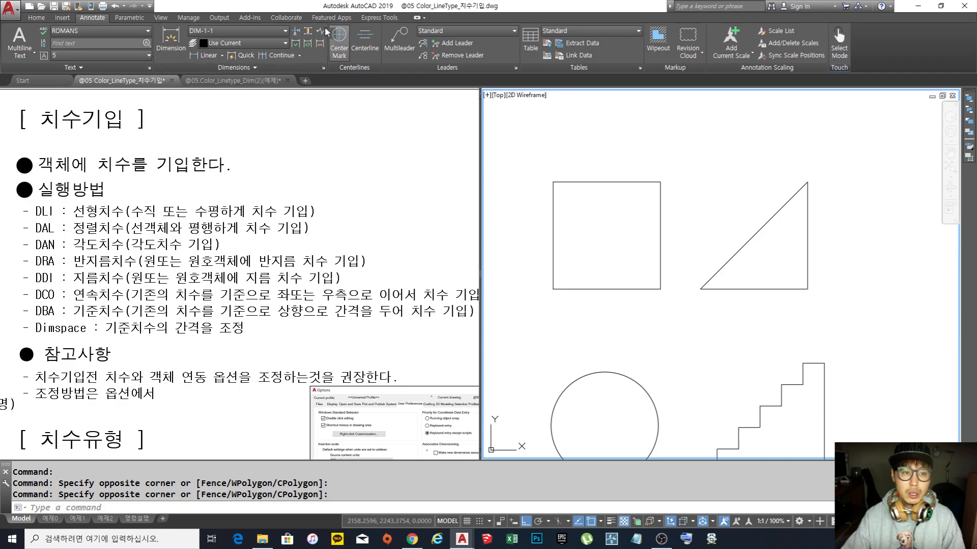
pyautogui.click(223, 55)
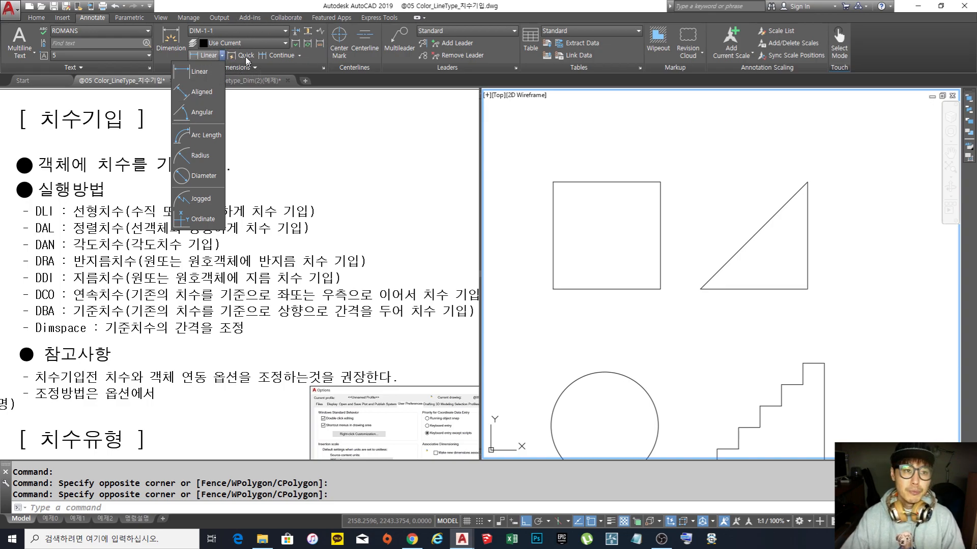
pyautogui.click(204, 10)
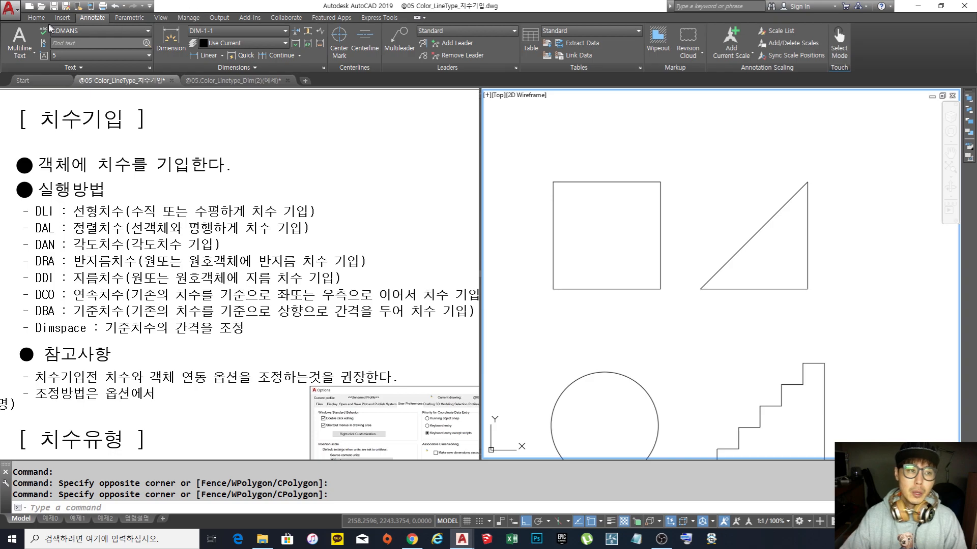
pyautogui.click(37, 18)
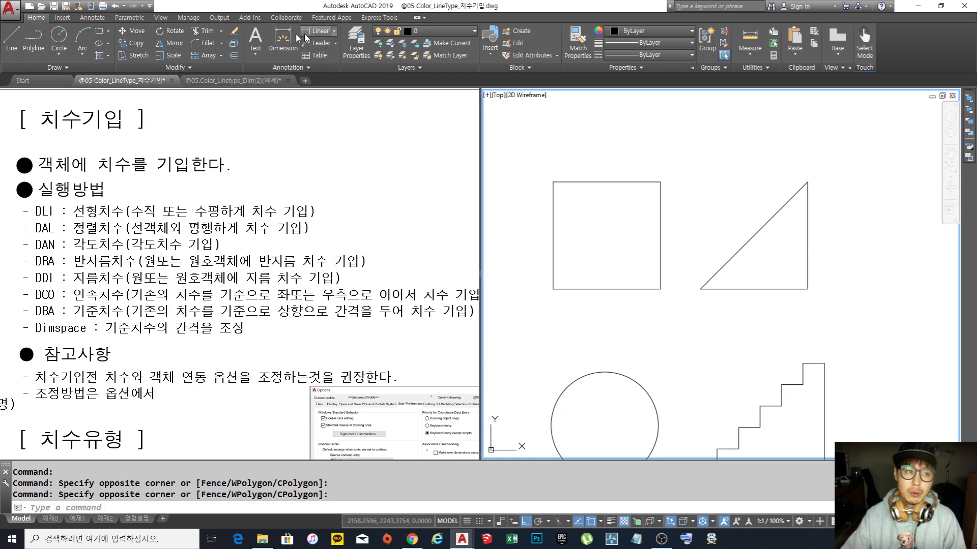
pyautogui.click(335, 31)
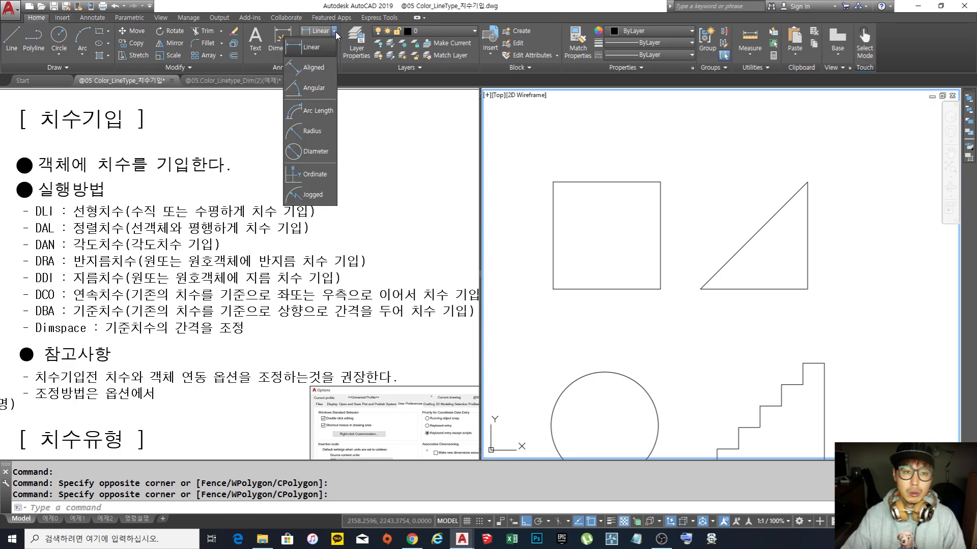
pyautogui.click(334, 31)
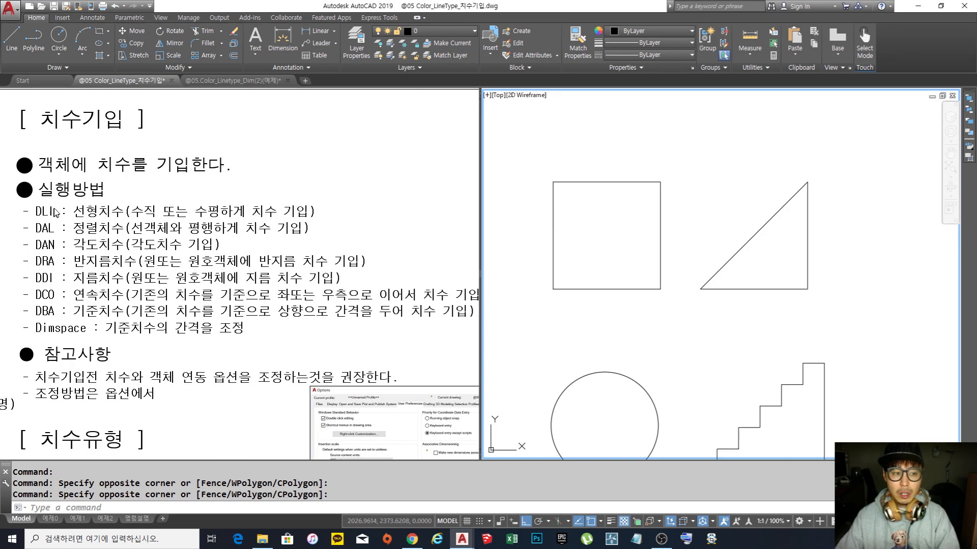
pyautogui.click(334, 30)
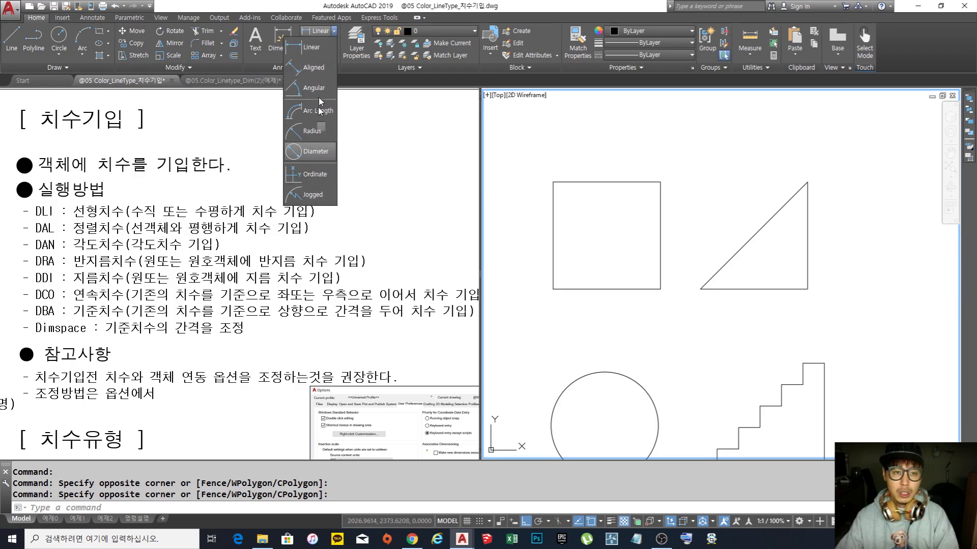
pyautogui.click(321, 31)
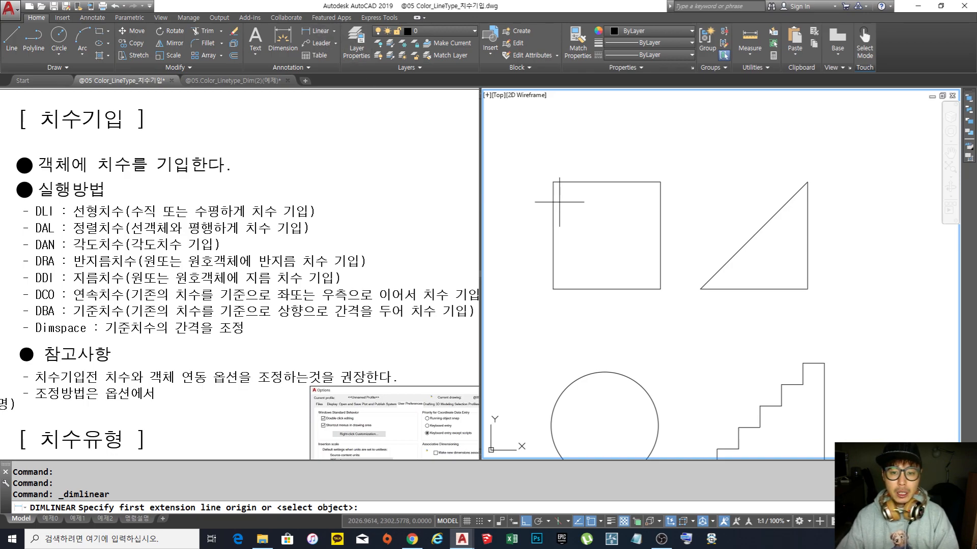
pyautogui.press('Escape')
pyautogui.press('Escape')
pyautogui.press('Escape')
# Step: Add a horizontal linear dimension above the square's top edge by picking its two upper corners
pyautogui.moveTo(578, 223); pyautogui.dragTo(583, 232, button='middle')
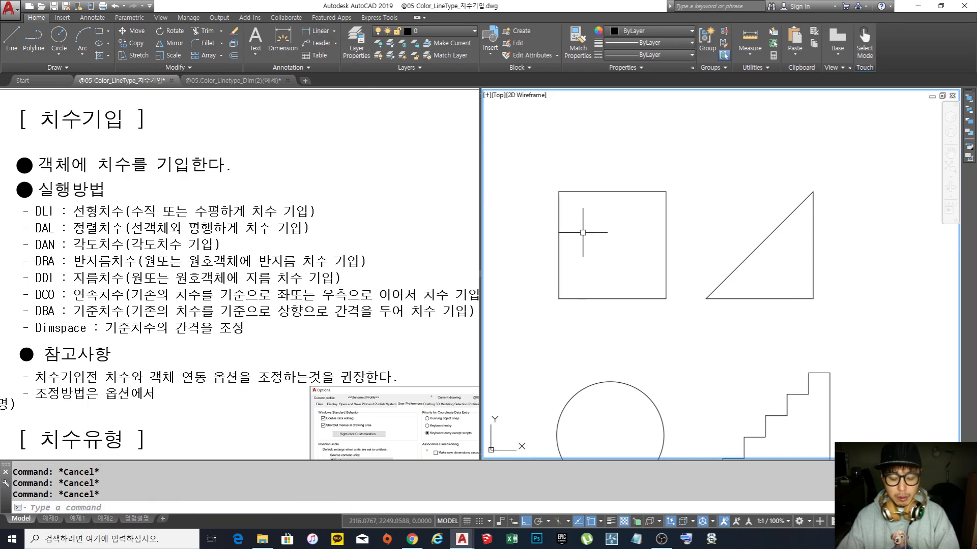
pyautogui.write('dli')
pyautogui.press('Return')
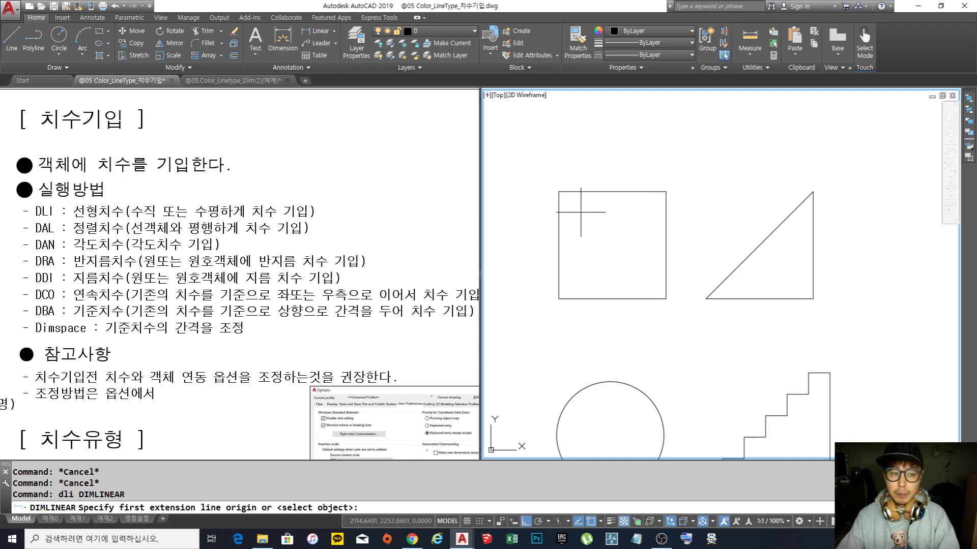
pyautogui.click(558, 192)
pyautogui.click(665, 191)
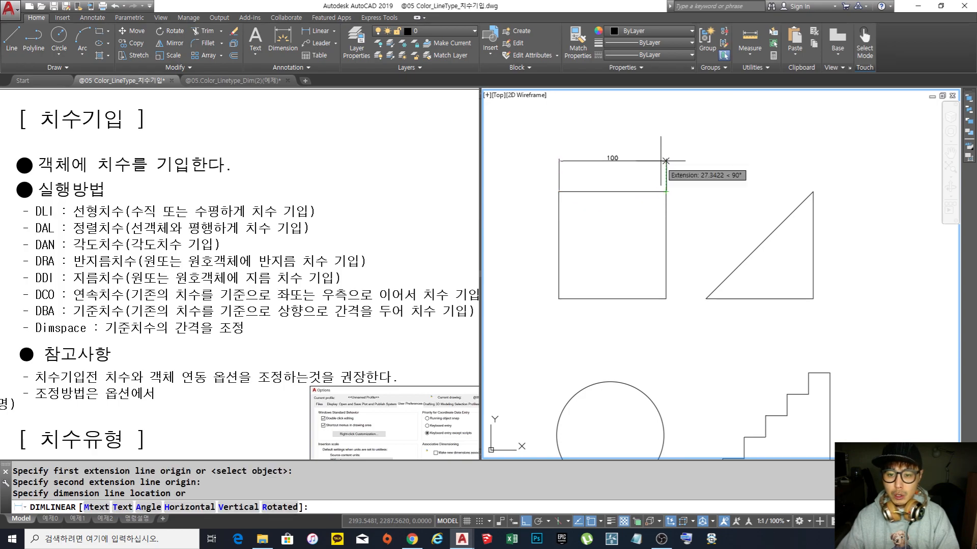
pyautogui.click(588, 167)
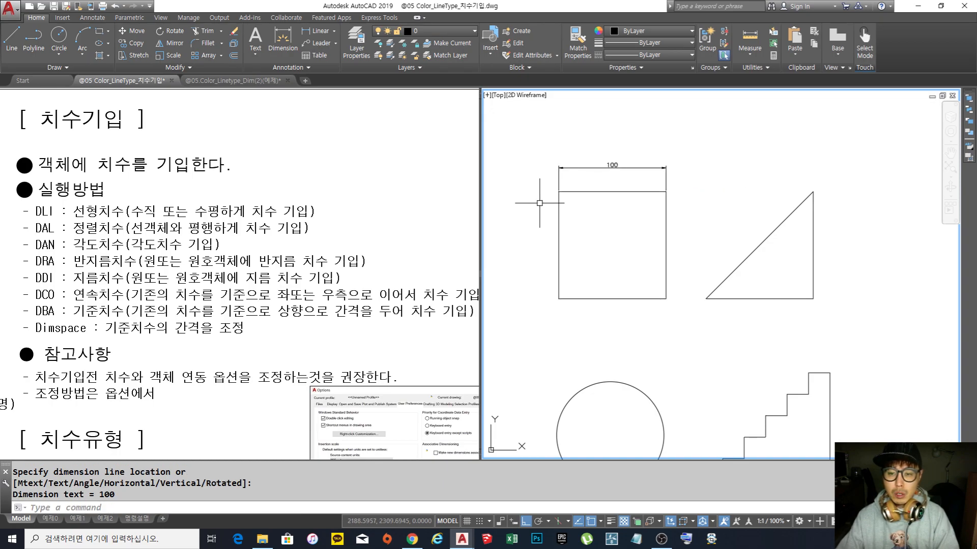
# Step: Add a vertical linear dimension to the square's left edge by selecting the edge as the object to dimension
pyautogui.scroll(2, 550, 205)
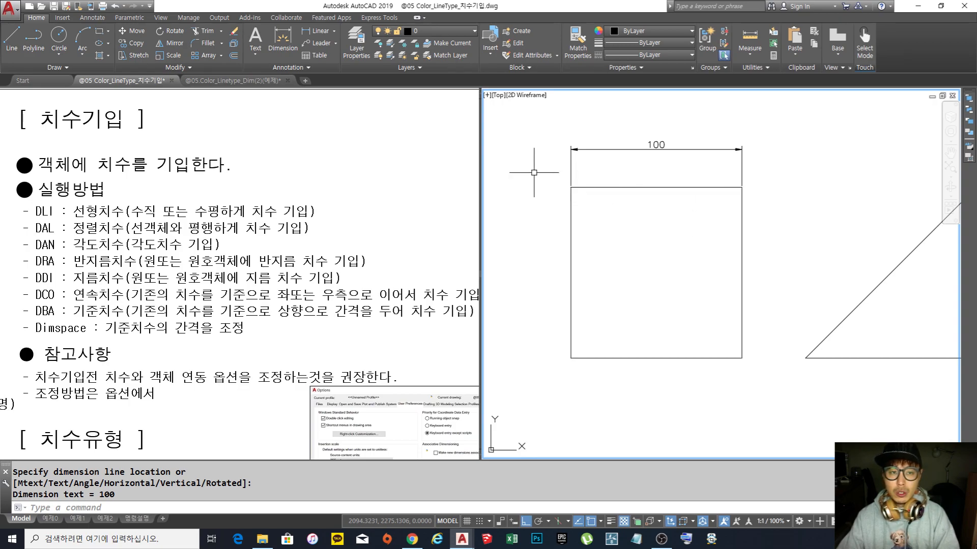
pyautogui.press('Return')
pyautogui.press('Return')
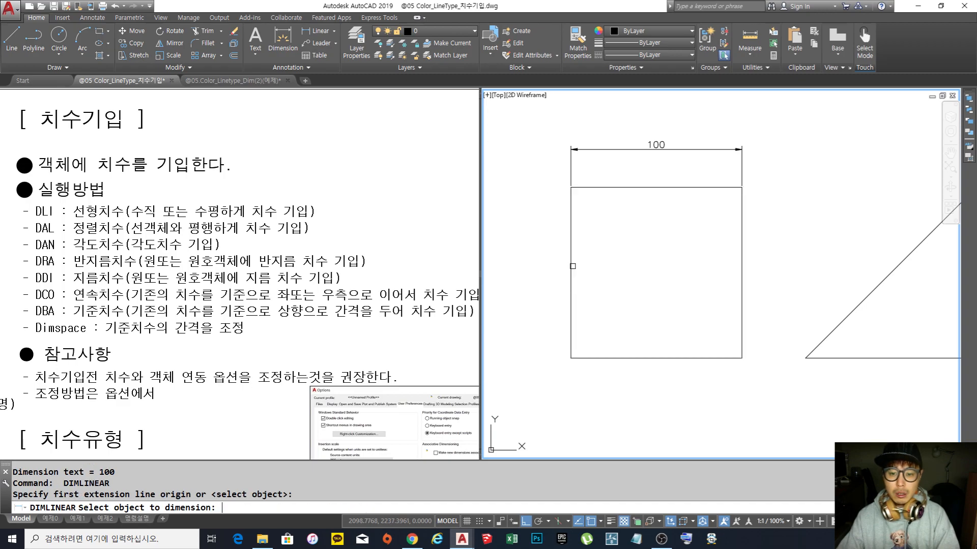
pyautogui.click(570, 264)
pyautogui.click(534, 262)
# Step: Erase the vertical dimension beside the square's left edge
pyautogui.write('e')
pyautogui.press('Return')
pyautogui.click(552, 256)
pyautogui.click(528, 220)
pyautogui.press('Return')
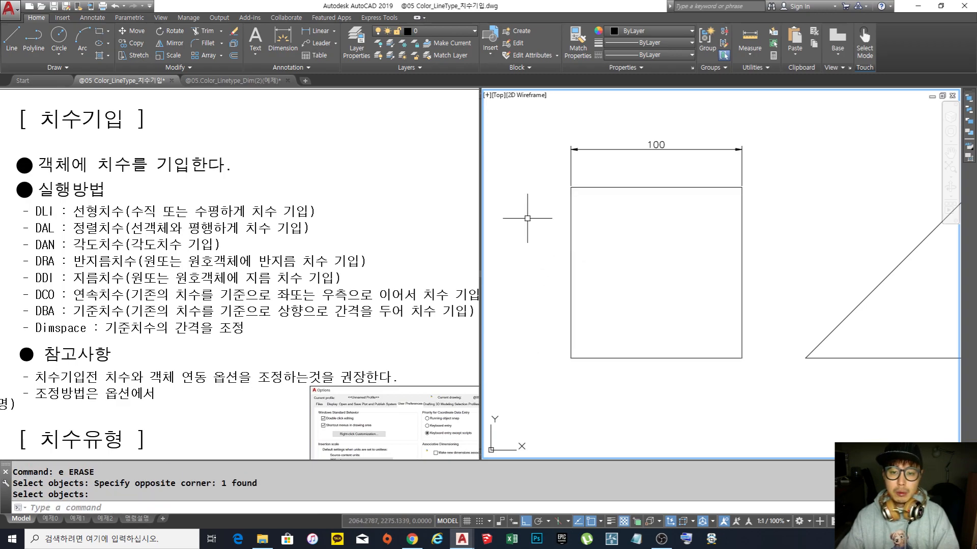
# Step: Dimension the square's left edge with a linear dimension by selecting the edge, placing it about 23 units outside the square
pyautogui.click(316, 30)
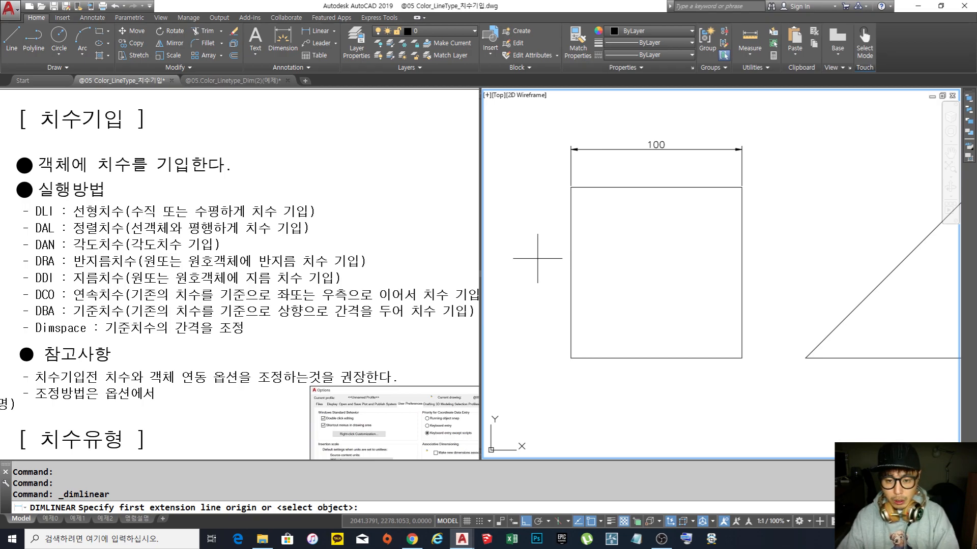
pyautogui.press('Return')
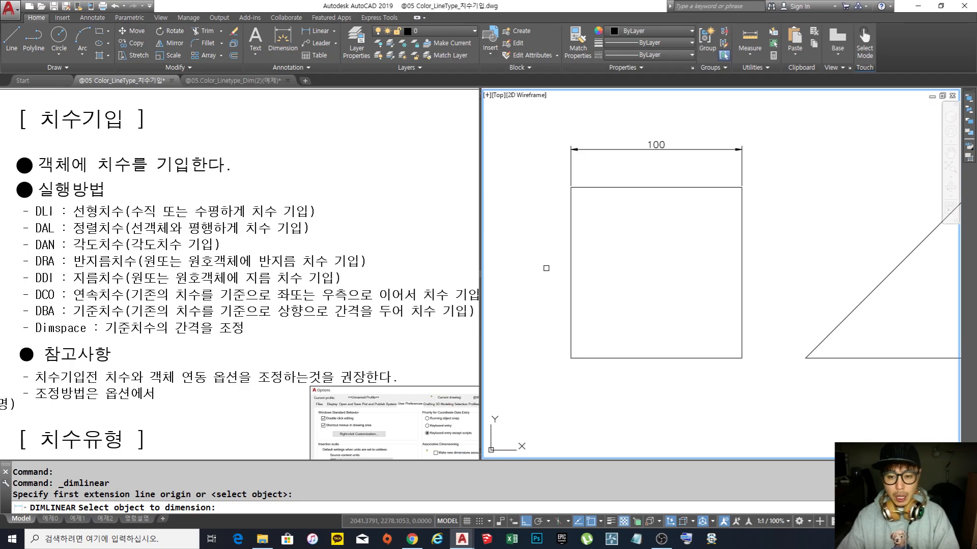
pyautogui.click(571, 271)
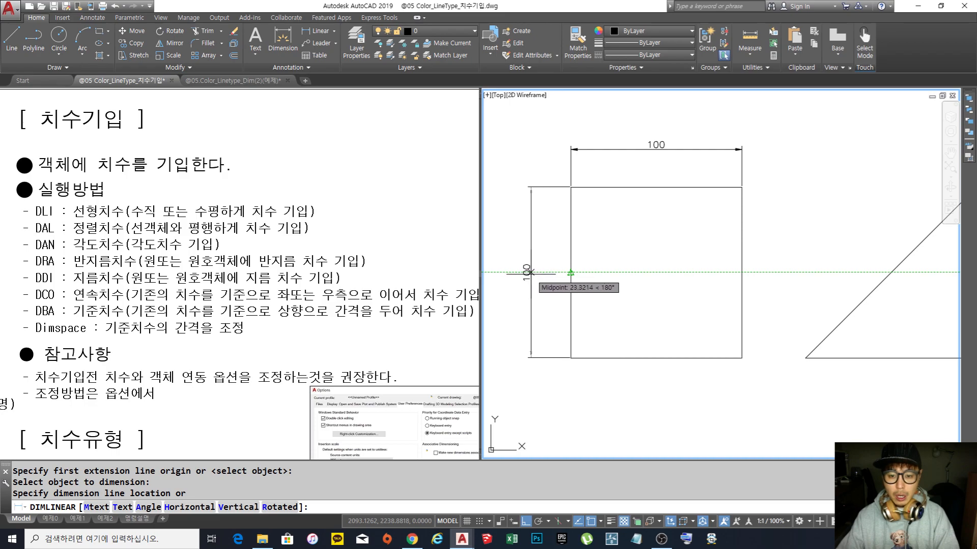
pyautogui.click(530, 275)
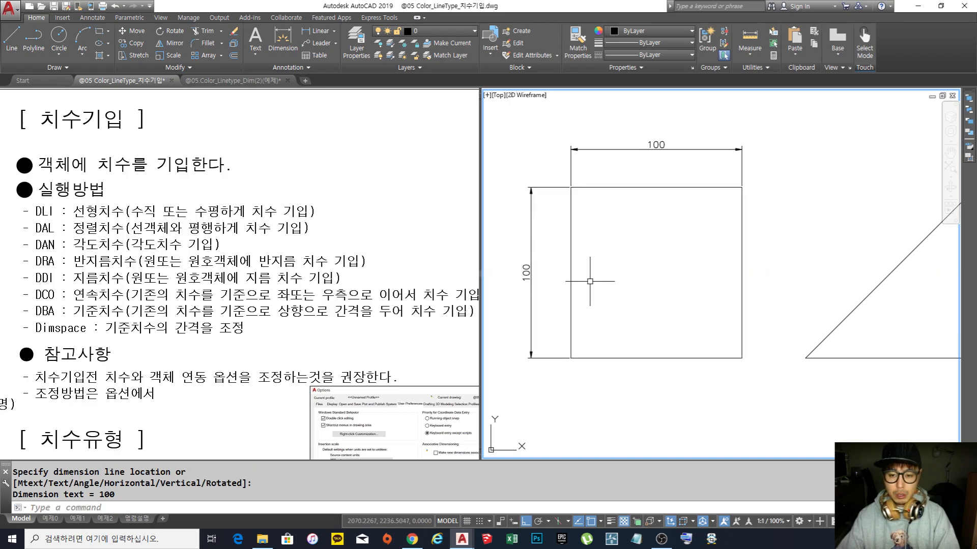
# Step: Draw a freehand vertical line in the empty space to the left of the dimensioned square
pyautogui.scroll(-2, 596, 276)
pyautogui.moveTo(597, 277); pyautogui.dragTo(693, 276, button='middle')
pyautogui.scroll(2, 607, 286)
pyautogui.write('l')
pyautogui.press('Return')
pyautogui.click(596, 345)
pyautogui.click(596, 206)
pyautogui.click(603, 242)
pyautogui.press('Escape')
pyautogui.press('Escape')
# Step: Erase the freehand line to the left of the square
pyautogui.write('e')
pyautogui.press('Return')
pyautogui.click(646, 296)
pyautogui.click(589, 240)
pyautogui.press('Return')
pyautogui.press('Return')
pyautogui.press('Escape')
pyautogui.press('Escape')
# Step: Draw a new vertical line about 98 units long to the left of the dimensioned square
pyautogui.write('l')
pyautogui.press('Return')
pyautogui.click(582, 349)
pyautogui.click(585, 181)
pyautogui.press('Return')
pyautogui.press('Escape')
pyautogui.click(606, 226)
pyautogui.click(566, 207)
pyautogui.click(613, 326)
pyautogui.click(581, 307)
pyautogui.press('Escape')
pyautogui.press('Escape')
# Step: Add a vertical linear dimension to the left of the freehand line by picking its two endpoints
pyautogui.write('dli')
pyautogui.press('Return')
pyautogui.press('Return')
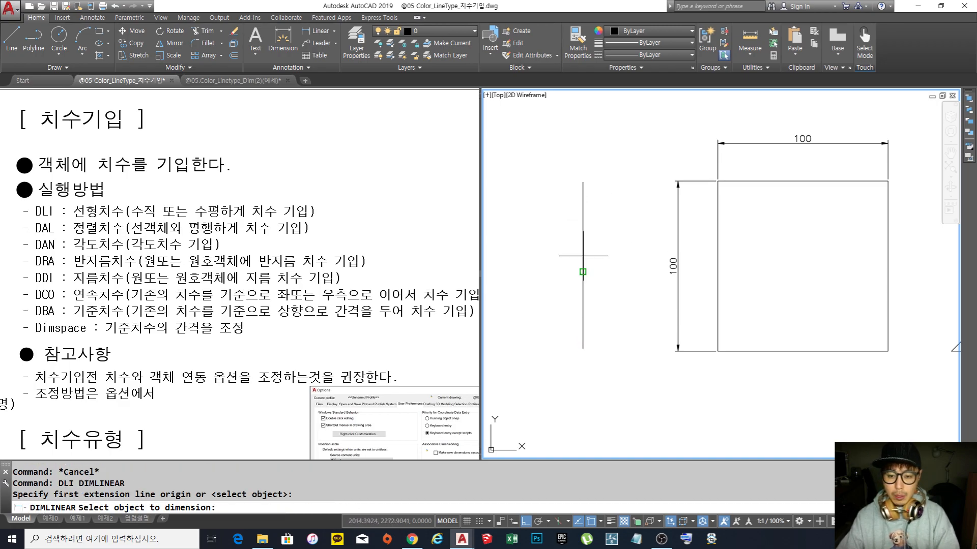
pyautogui.click(583, 244)
pyautogui.press('Escape')
pyautogui.press('Return')
pyautogui.click(583, 348)
pyautogui.click(583, 181)
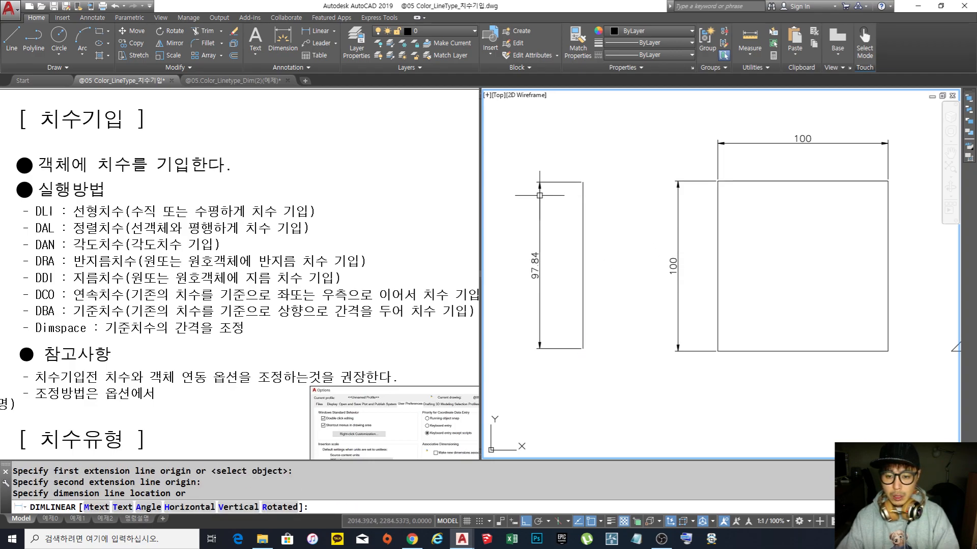
pyautogui.click(538, 257)
# Step: Erase the freehand vertical line together with its dimension
pyautogui.write('e')
pyautogui.press('Return')
pyautogui.click(624, 374)
pyautogui.click(497, 143)
pyautogui.press('Return')
pyautogui.moveTo(762, 273); pyautogui.dragTo(634, 280, button='middle')
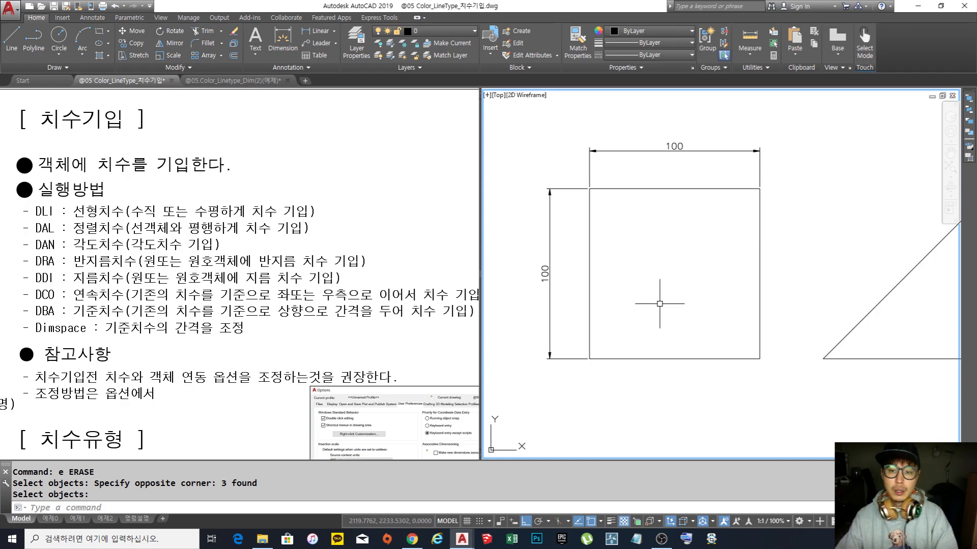
pyautogui.scroll(-2, 640, 308)
pyautogui.scroll(-1, 658, 299)
pyautogui.moveTo(659, 299); pyautogui.dragTo(625, 285, button='middle')
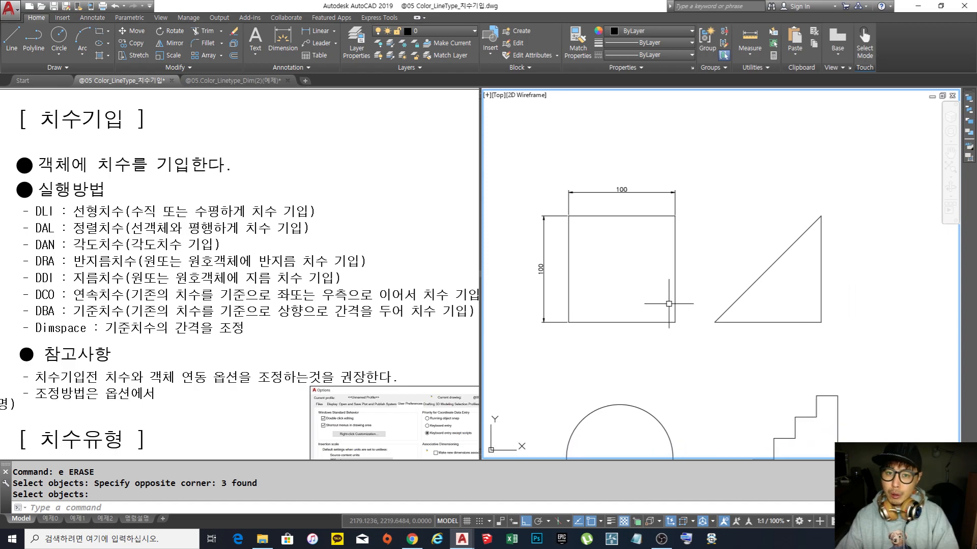
pyautogui.moveTo(783, 311); pyautogui.dragTo(756, 306, button='middle')
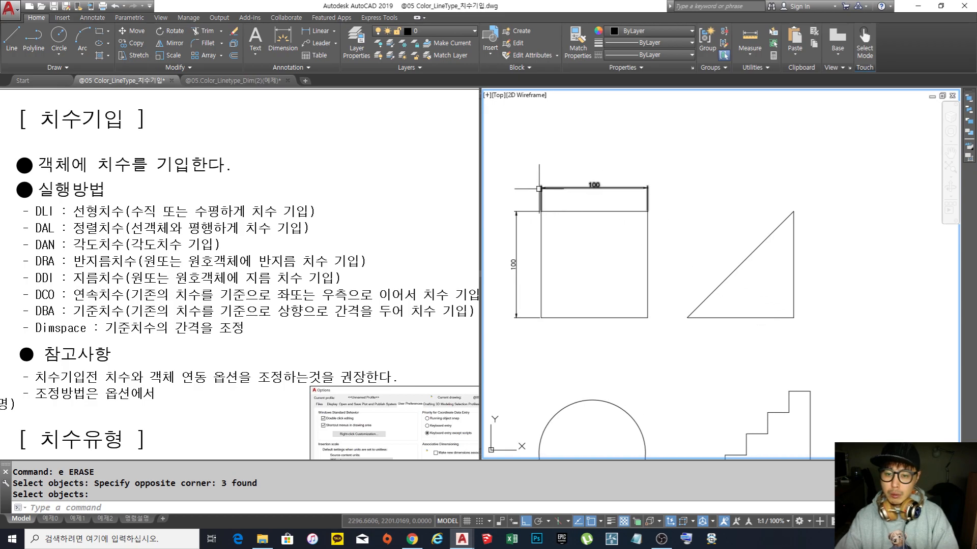
pyautogui.moveTo(766, 264); pyautogui.dragTo(758, 266, button='middle')
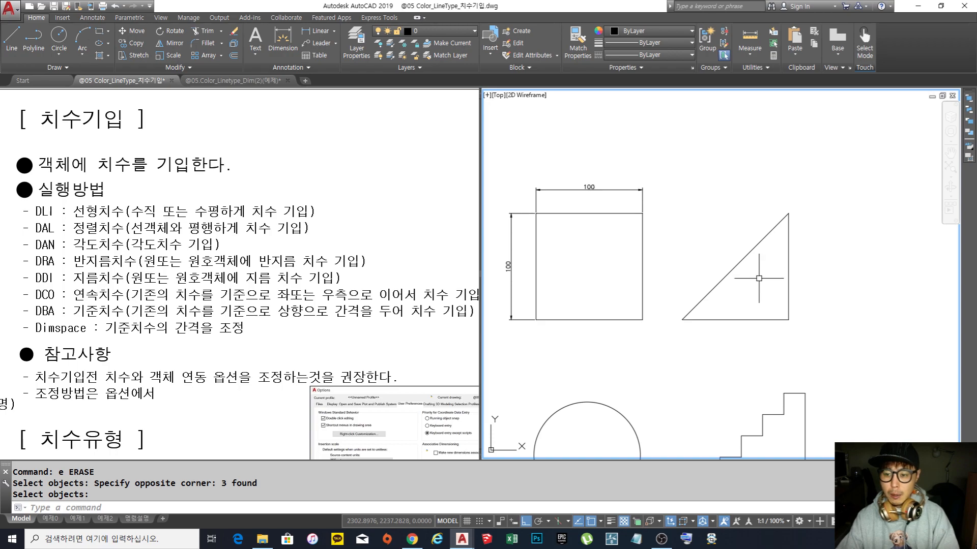
pyautogui.click(747, 291)
pyautogui.click(725, 258)
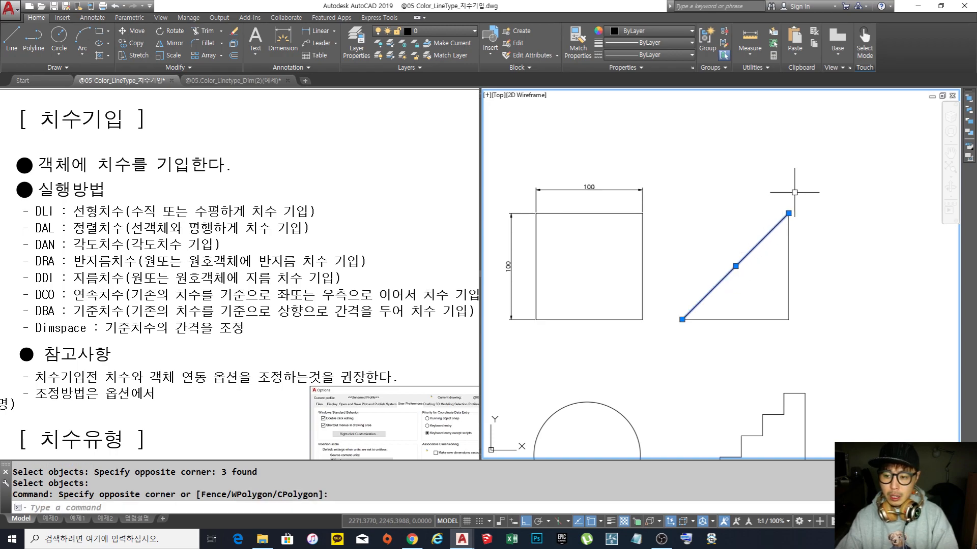
pyautogui.press('Escape')
# Step: Add a horizontal linear dimension above the triangle by selecting its sloped edge
pyautogui.write('d')
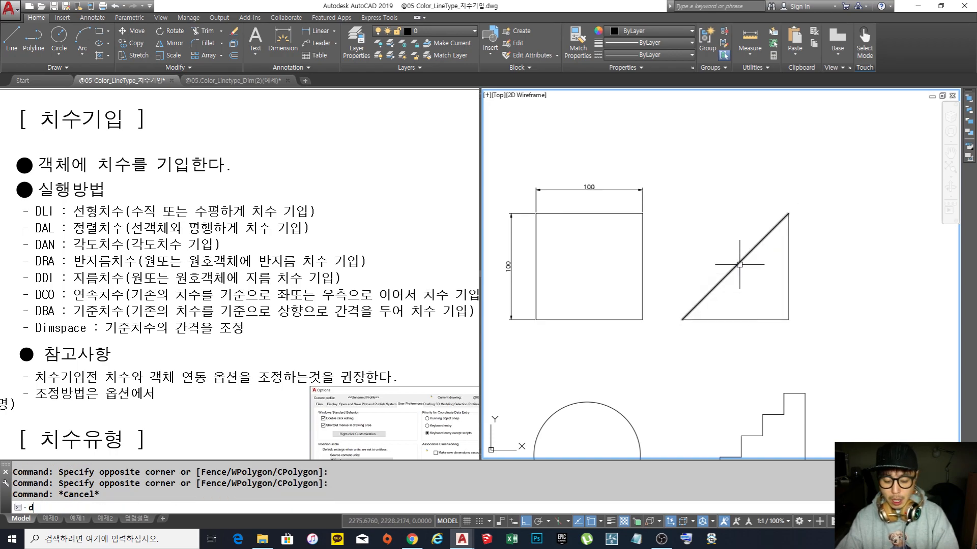
pyautogui.press('Return')
pyautogui.press('Return')
pyautogui.click(738, 265)
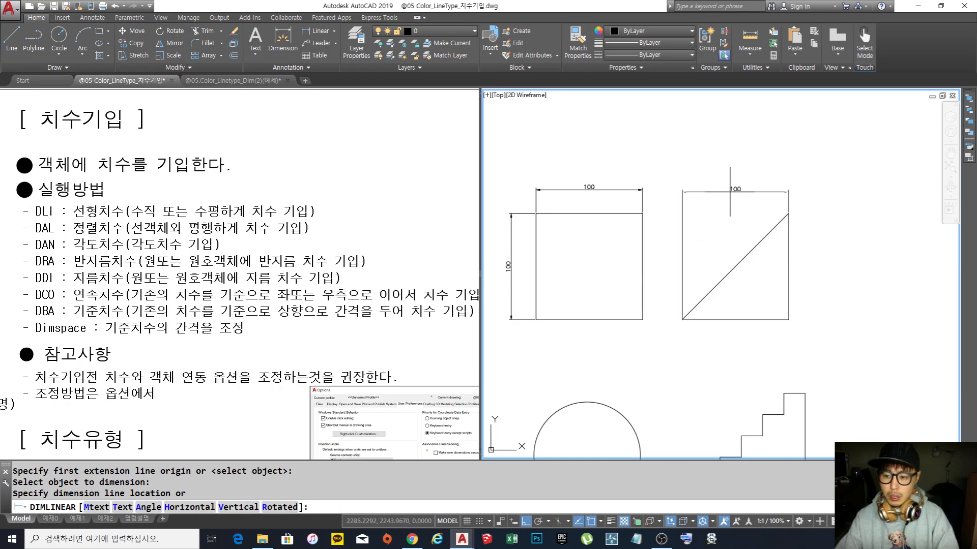
pyautogui.click(736, 194)
# Step: Add a vertical linear dimension to the left of the triangle by selecting its sloped edge
pyautogui.press('Return')
pyautogui.press('Return')
pyautogui.click(744, 255)
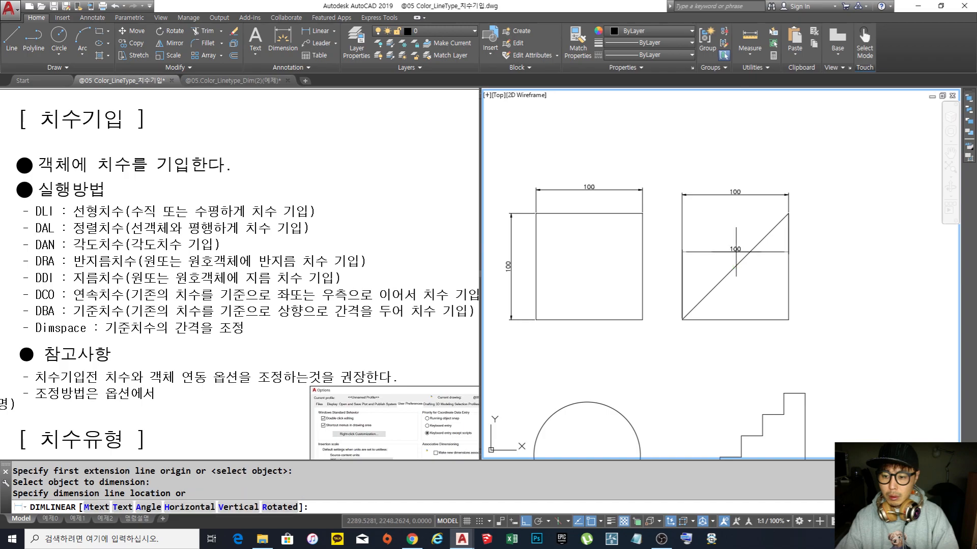
pyautogui.click(664, 247)
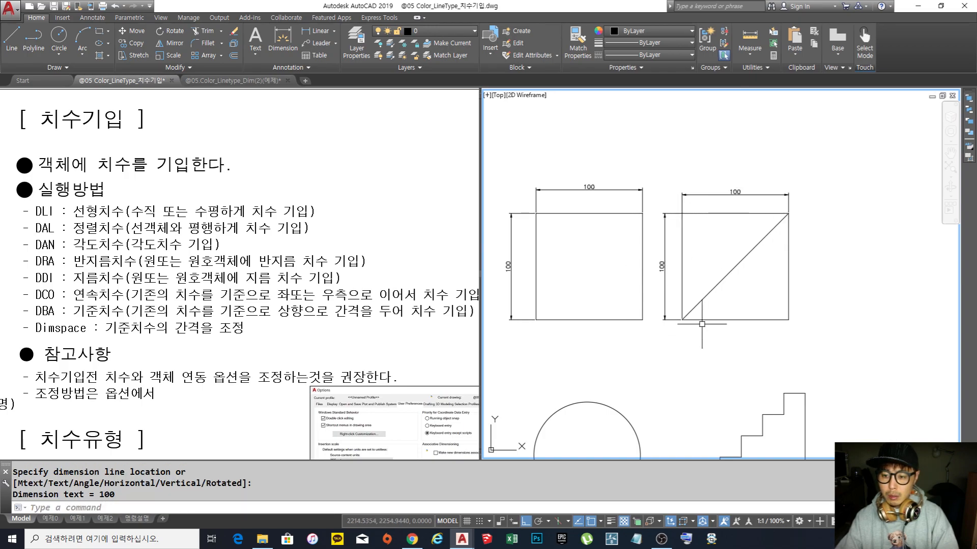
pyautogui.moveTo(713, 244); pyautogui.dragTo(716, 235, button='middle')
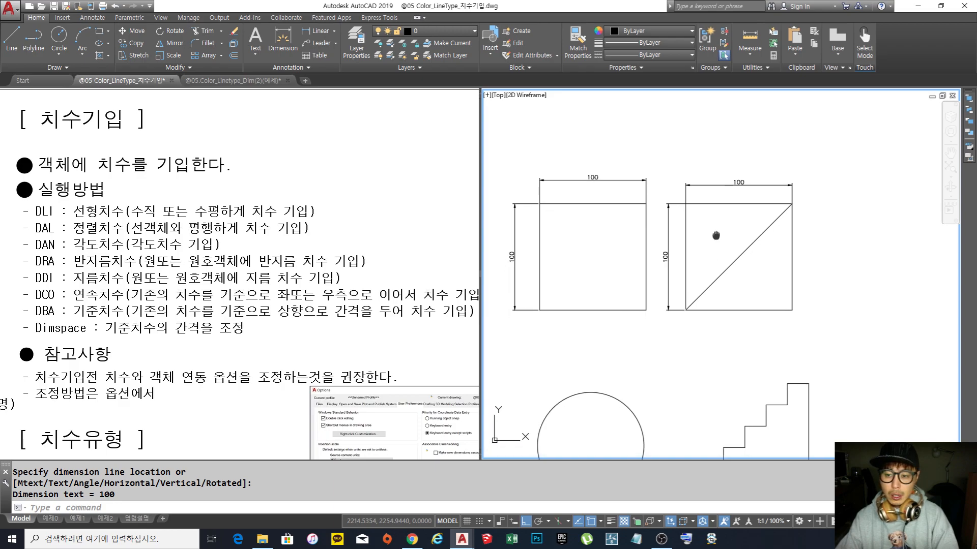
pyautogui.click(745, 266)
pyautogui.click(734, 250)
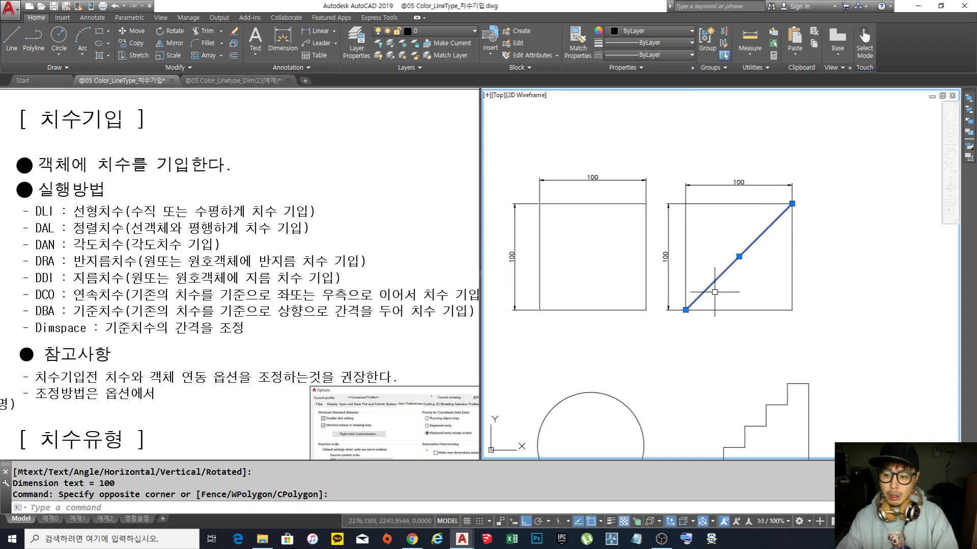
pyautogui.moveTo(705, 246); pyautogui.dragTo(708, 238, button='middle')
pyautogui.click(708, 238)
pyautogui.press('Escape')
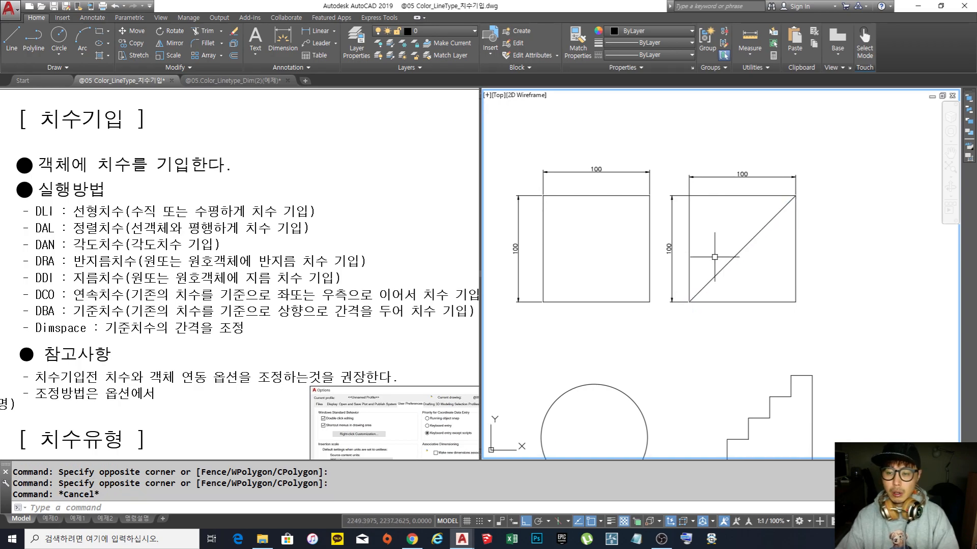
pyautogui.click(335, 31)
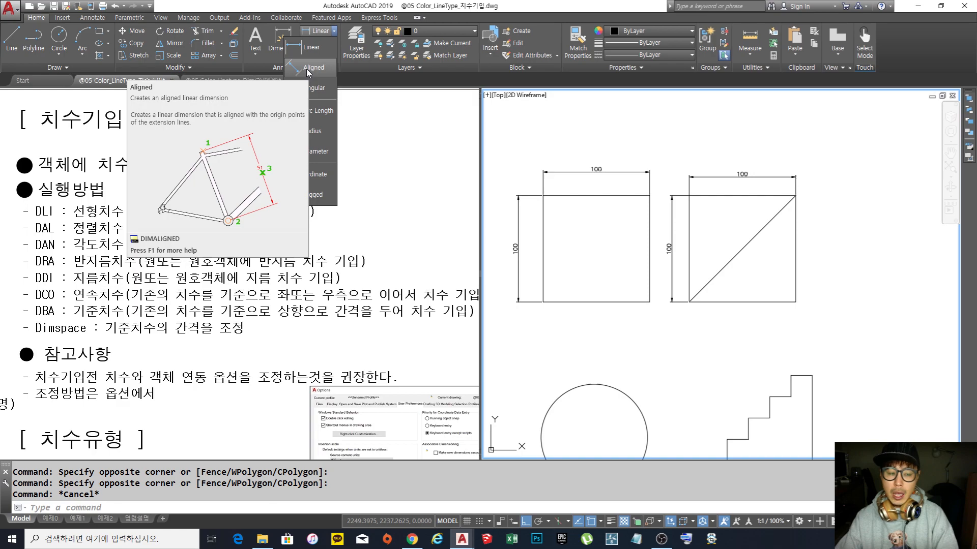
pyautogui.press('Escape')
pyautogui.press('Escape')
pyautogui.press('Escape')
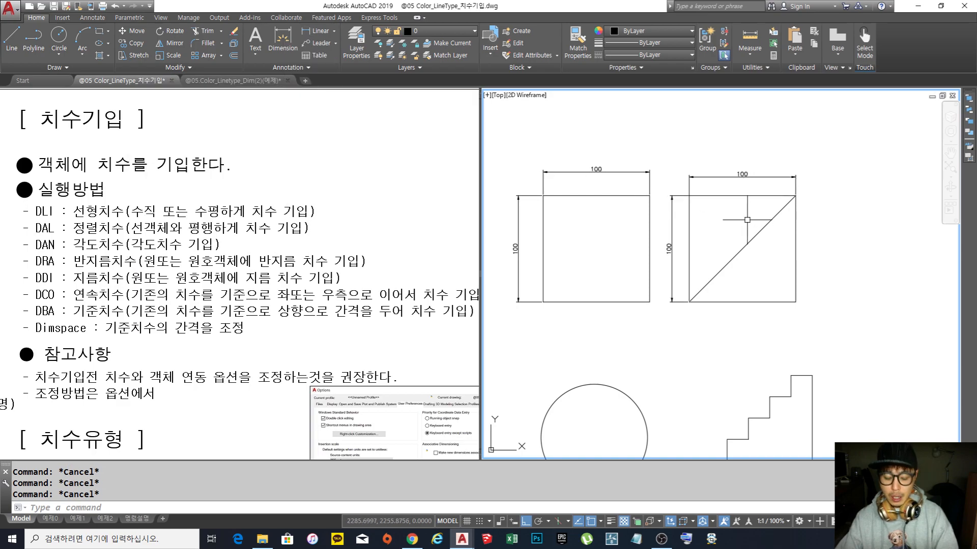
# Step: Add an aligned dimension above the triangle's sloped edge, from its upper endpoint to its midpoint
pyautogui.press('Return')
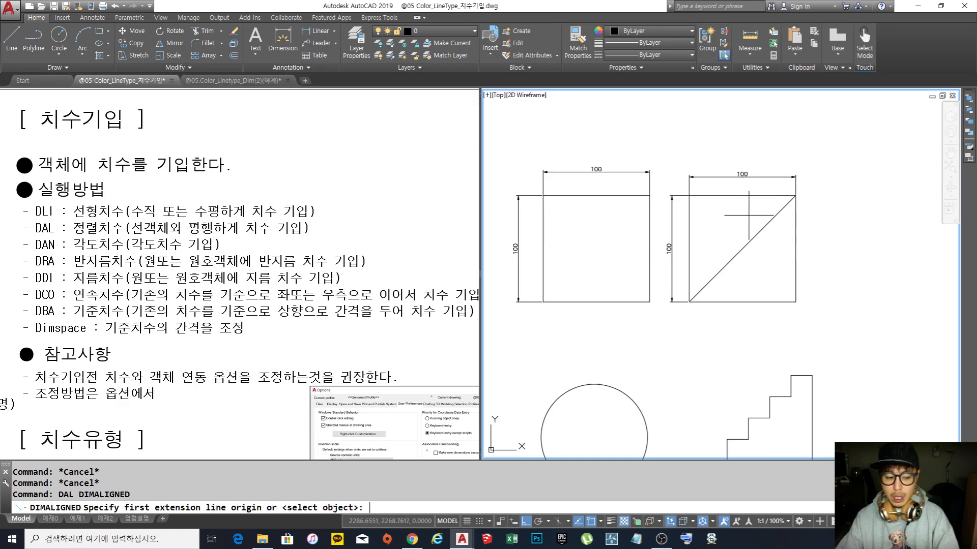
pyautogui.click(796, 196)
pyautogui.click(743, 248)
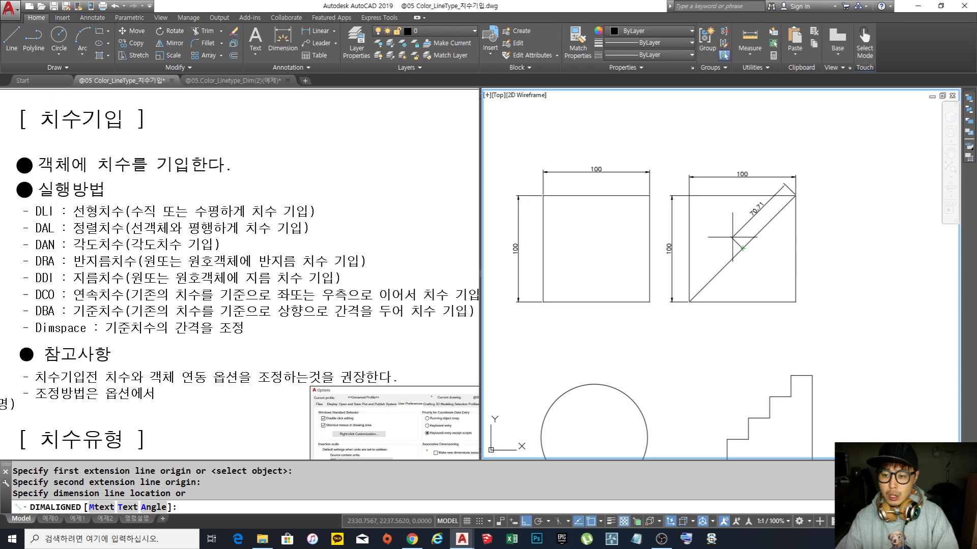
pyautogui.click(727, 235)
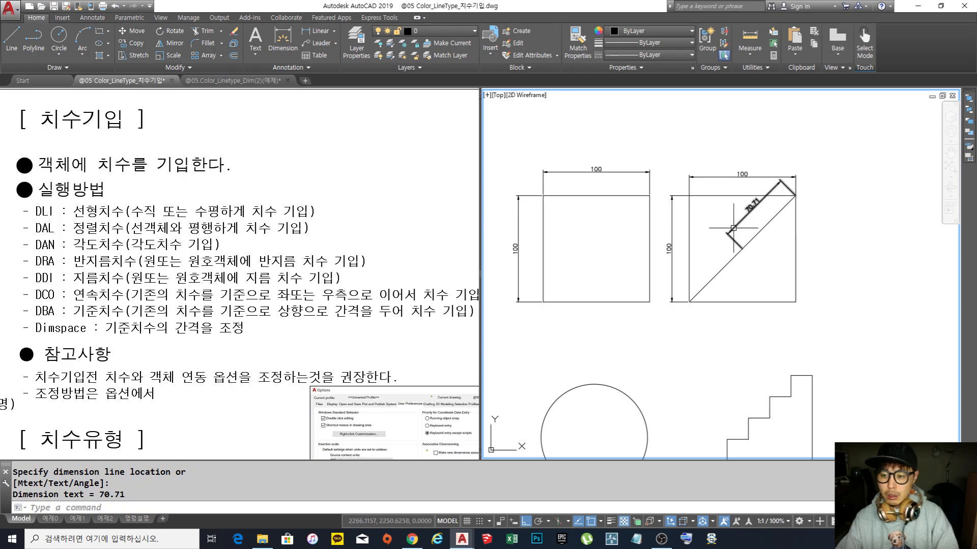
pyautogui.scroll(4, 762, 211)
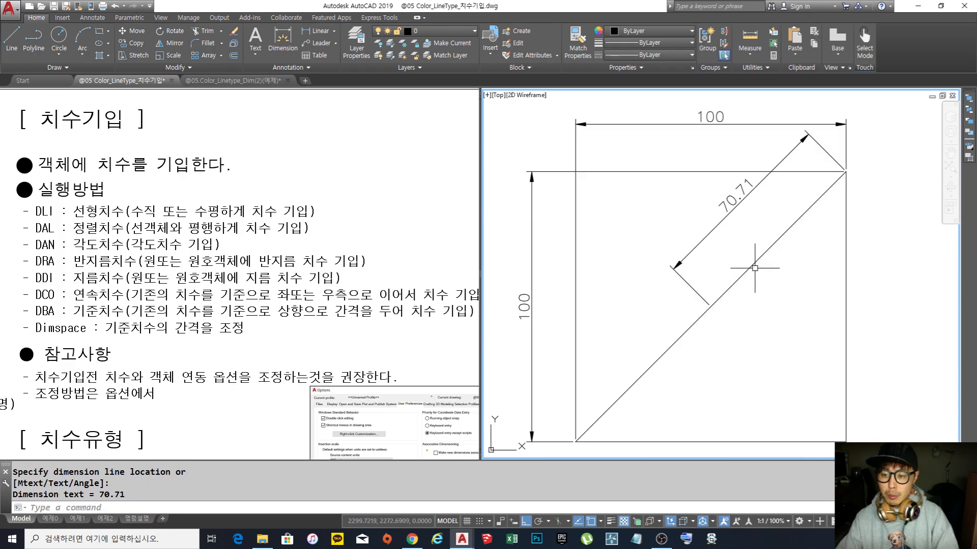
# Step: Erase the aligned dimension that spans the upper half of the sloped edge
pyautogui.scroll(-2, 725, 214)
pyautogui.write('e')
pyautogui.press('space')
pyautogui.click(725, 247)
pyautogui.click(705, 220)
pyautogui.press('space')
# Step: Add an aligned dimension above the triangle's sloped edge by picking its upper and lower endpoints
pyautogui.write('dal')
pyautogui.press('Return')
pyautogui.click(800, 188)
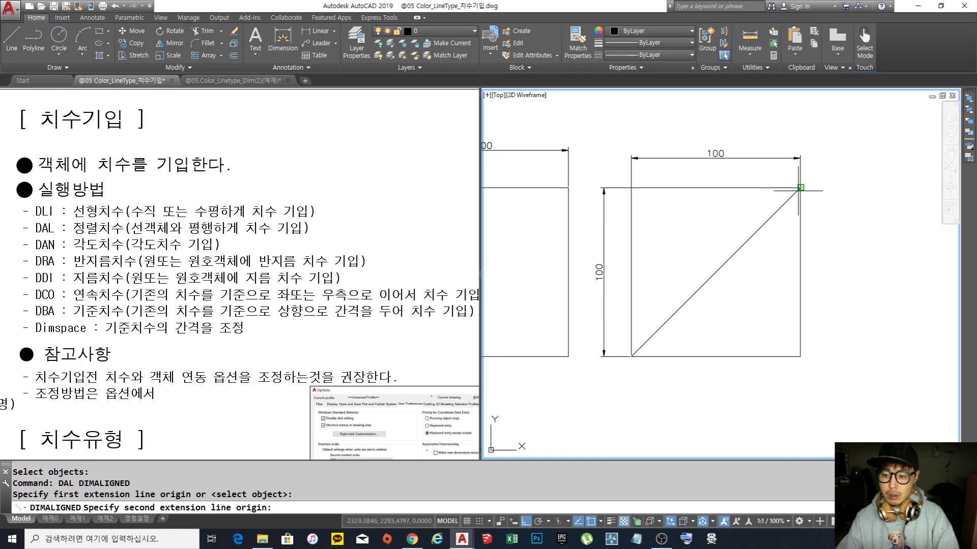
pyautogui.click(644, 351)
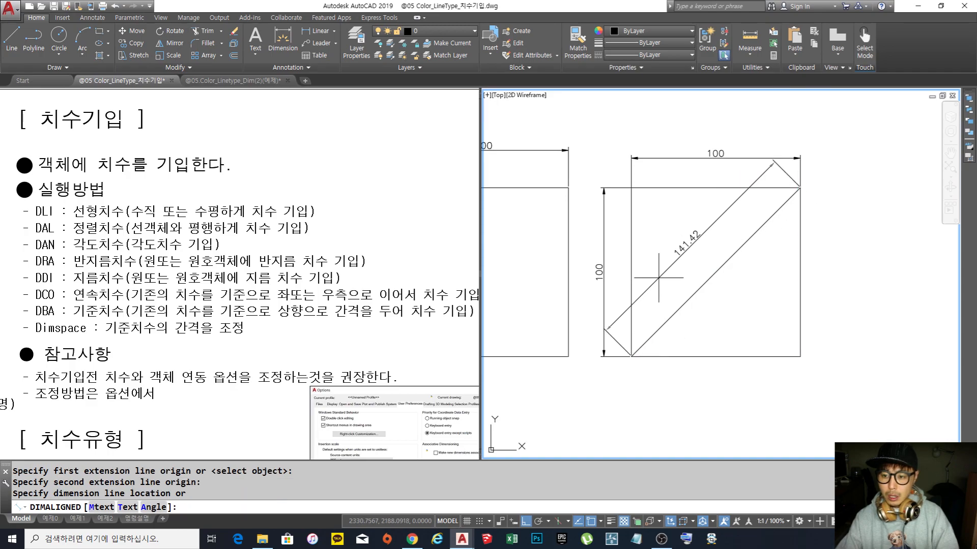
pyautogui.click(661, 281)
pyautogui.scroll(-2, 692, 270)
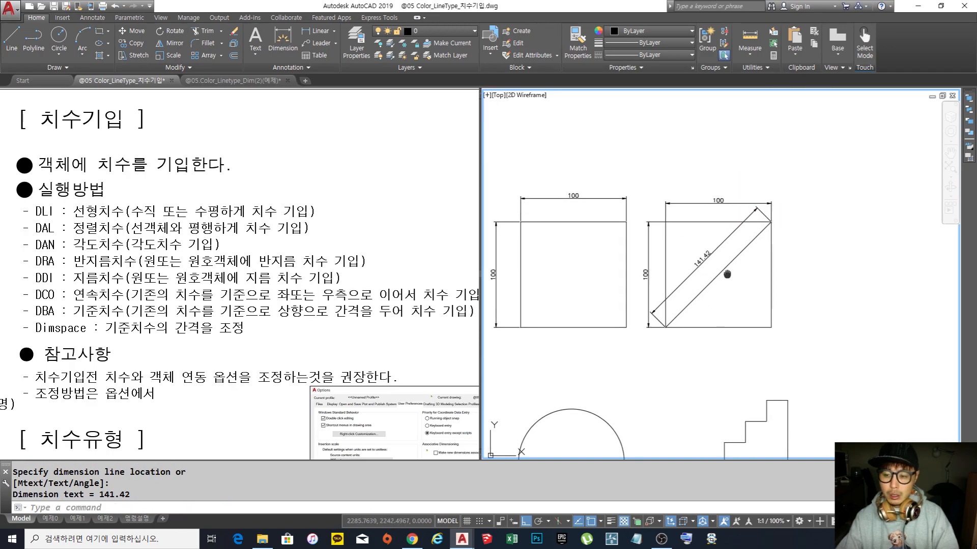
# Step: Add a vertical linear dimension to the right of the triangle by selecting its right edge
pyautogui.scroll(2, 725, 272)
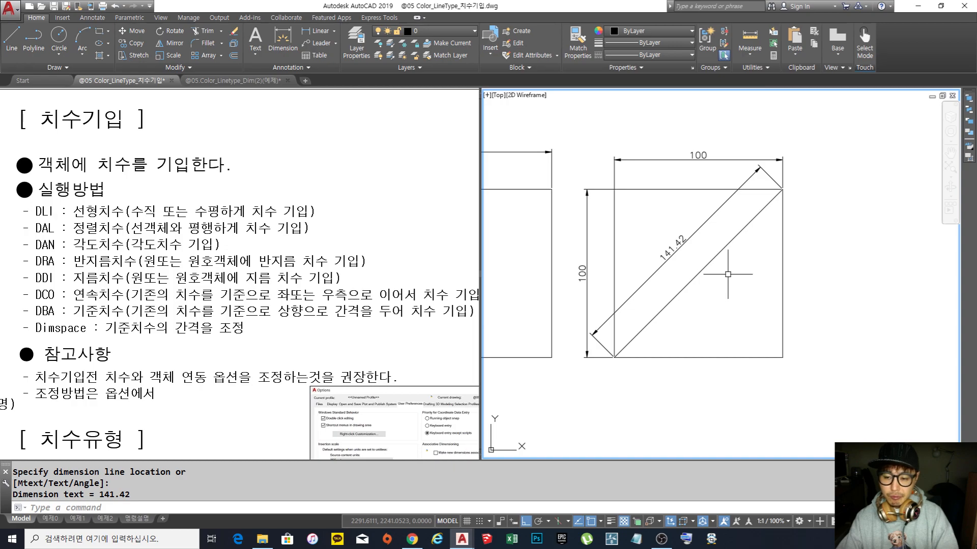
pyautogui.write('dli')
pyautogui.press('Return')
pyautogui.press('Return')
pyautogui.click(782, 291)
pyautogui.click(816, 293)
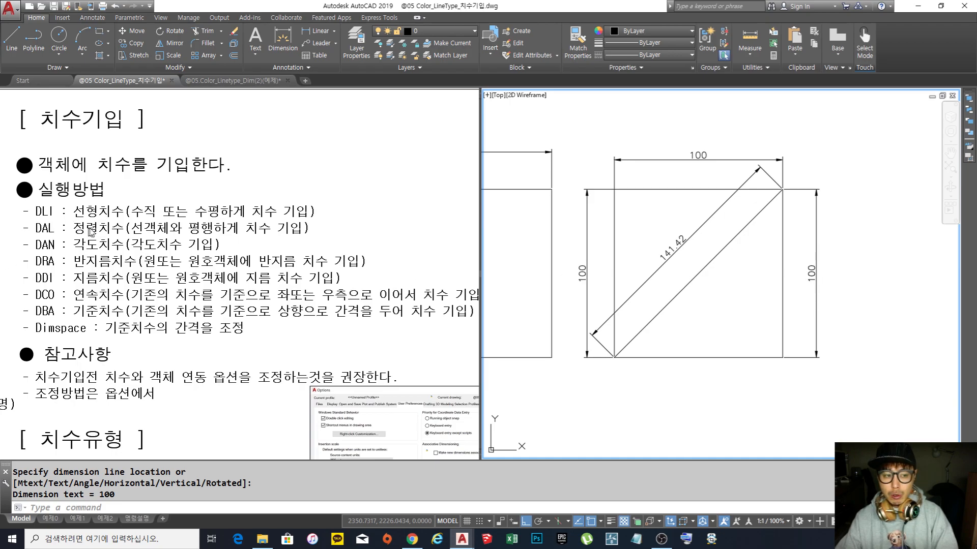
# Step: Erase the linear dimension to the right of the triangle
pyautogui.write('e')
pyautogui.press('Return')
pyautogui.click(851, 305)
pyautogui.click(813, 265)
pyautogui.press('Return')
# Step: Add an aligned dimension to the right of the triangle by selecting its vertical right edge
pyautogui.click(334, 31)
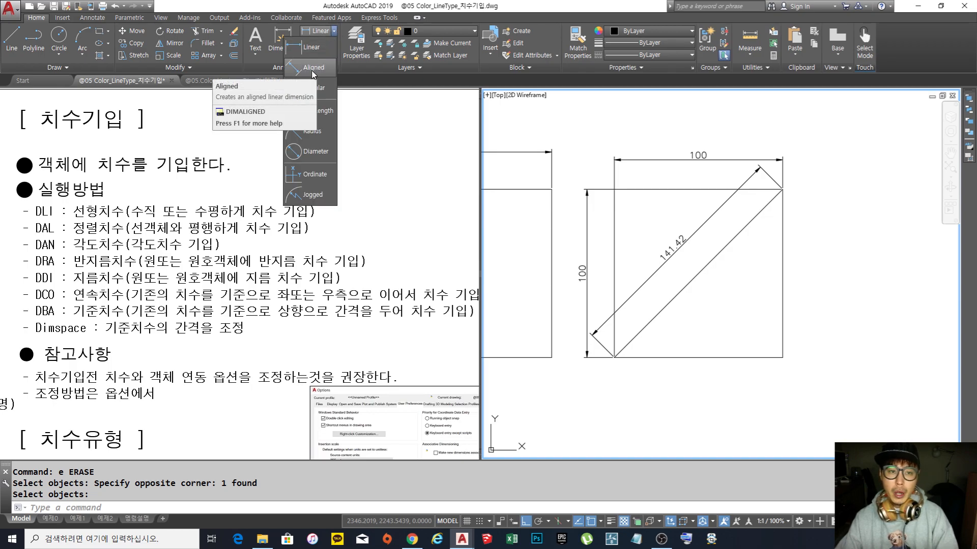
pyautogui.click(313, 68)
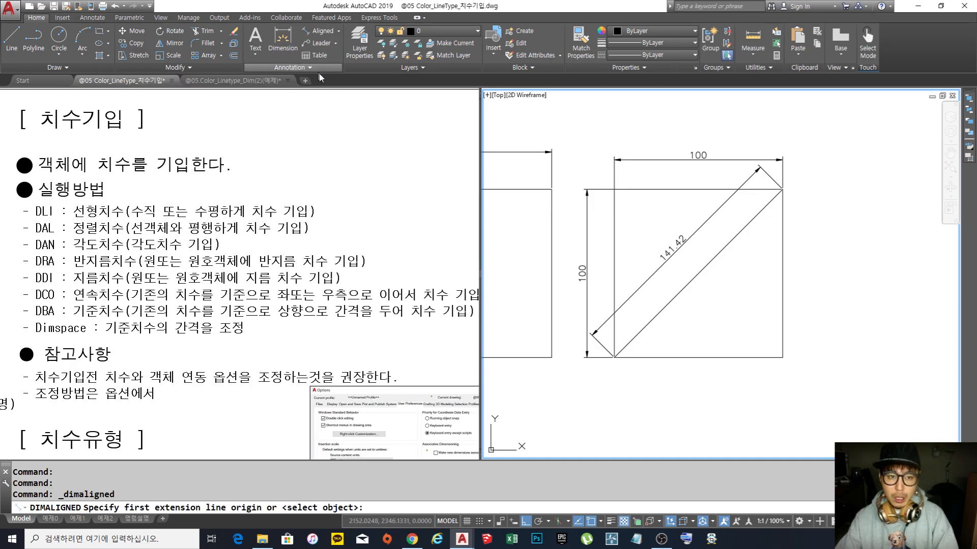
pyautogui.press('Return')
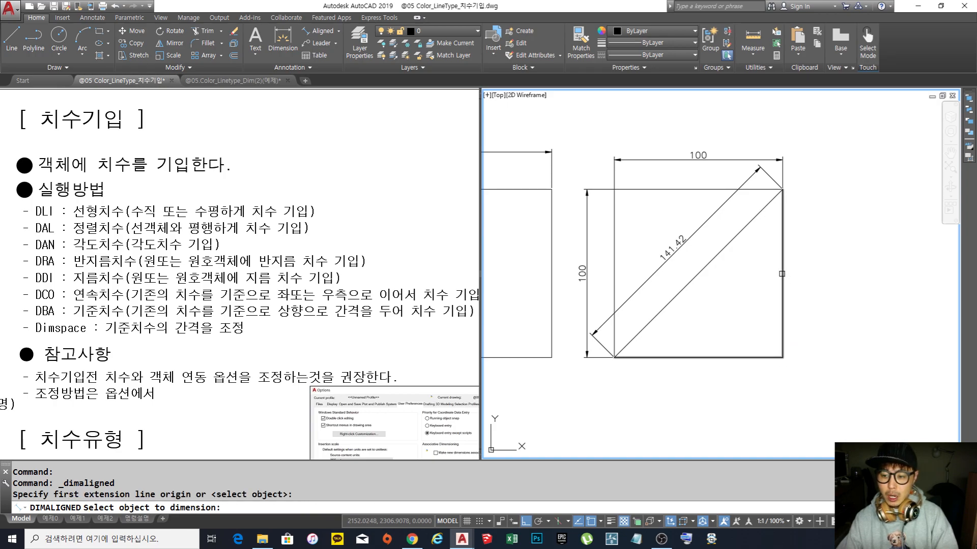
pyautogui.click(783, 275)
pyautogui.click(809, 274)
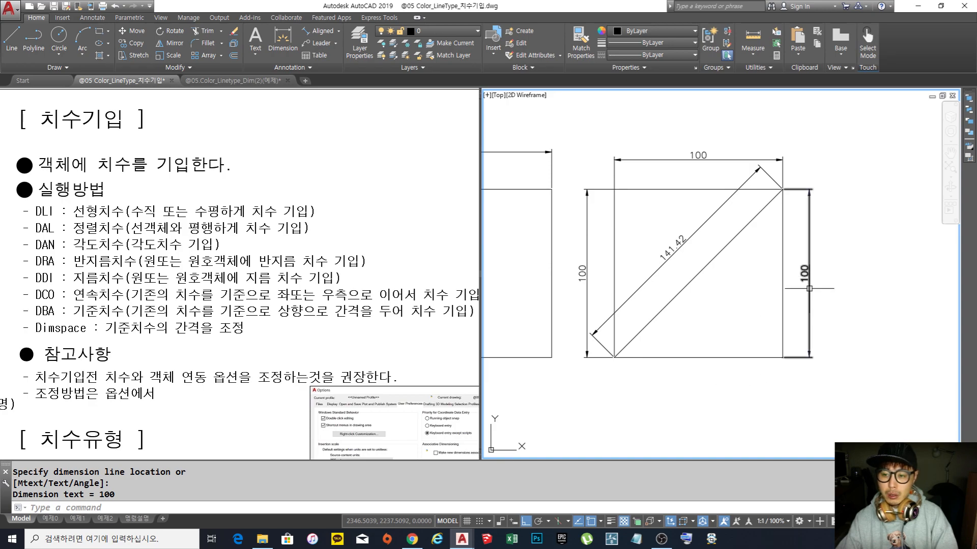
pyautogui.moveTo(708, 240)
pyautogui.mouseDown(button='middle')
pyautogui.moveTo(725, 240)
pyautogui.moveTo(737, 257)
pyautogui.mouseUp(button='middle')
pyautogui.scroll(2, 739, 257)
pyautogui.scroll(-1, 738, 257)
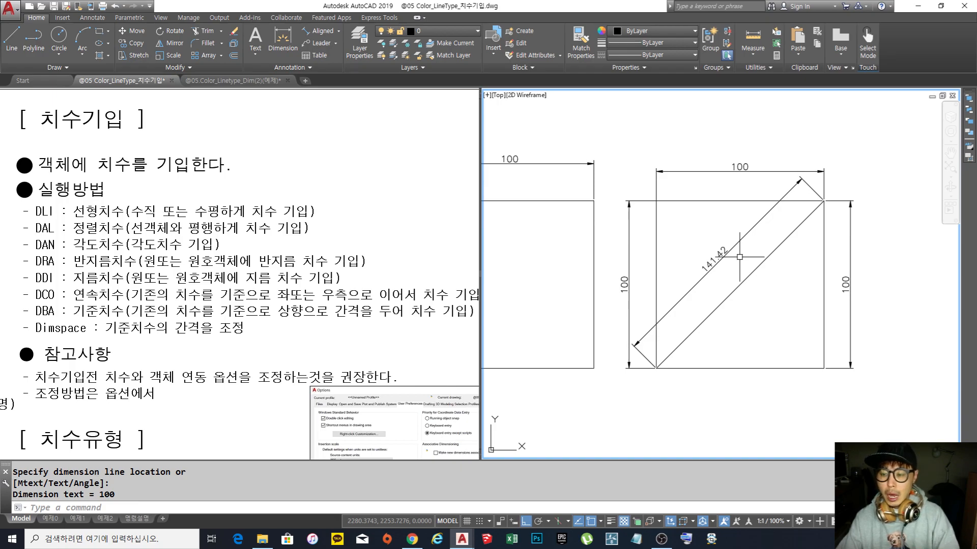
pyautogui.moveTo(739, 257); pyautogui.dragTo(731, 257, button='middle')
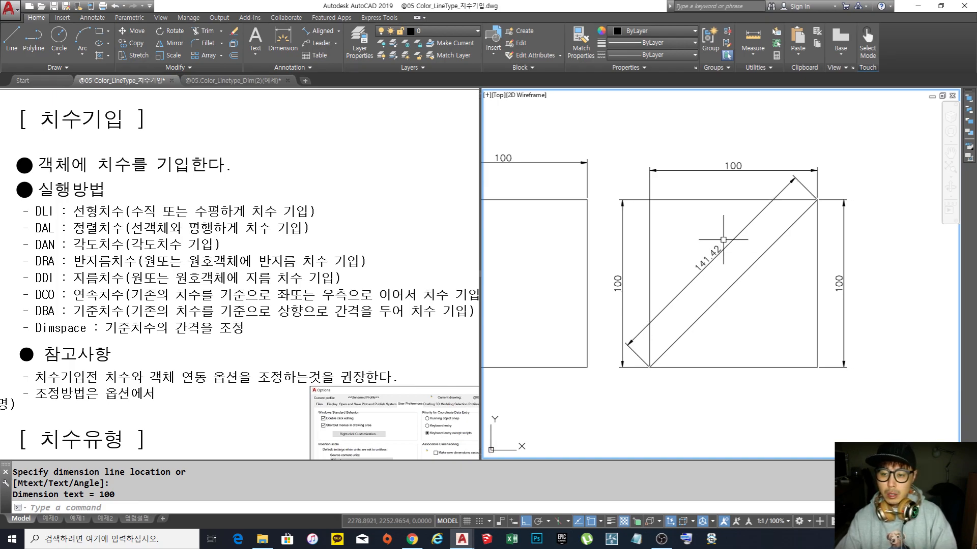
pyautogui.click(716, 268)
pyautogui.click(705, 255)
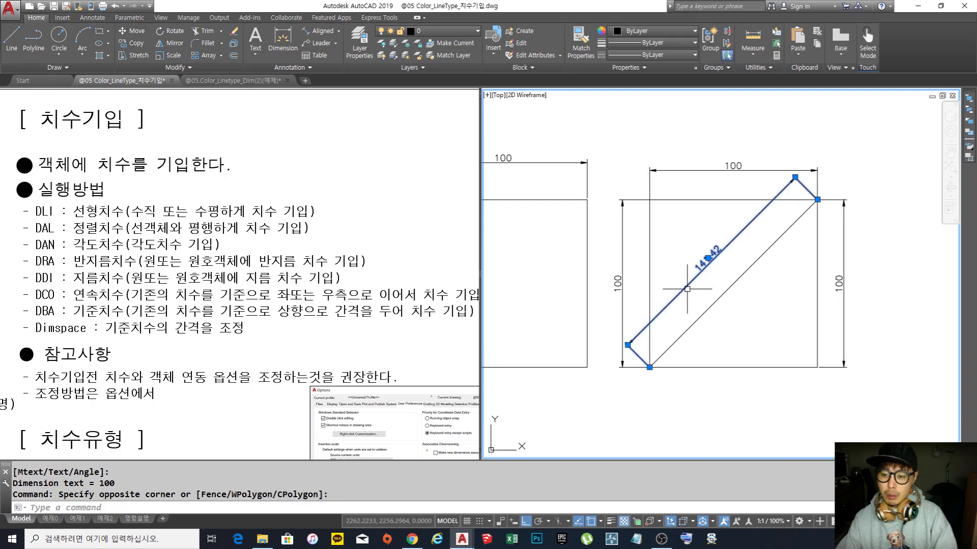
pyautogui.scroll(3, 715, 264)
pyautogui.scroll(-3, 715, 264)
pyautogui.press('Escape')
pyautogui.press('Escape')
# Step: Erase the aligned dimension along the triangle's sloped edge
pyautogui.write('e')
pyautogui.press('Return')
pyautogui.click(720, 269)
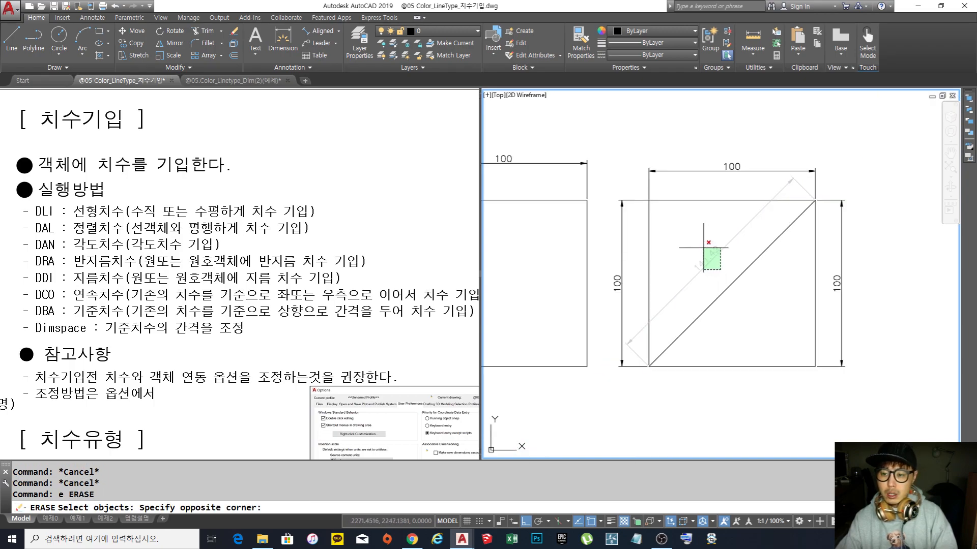
pyautogui.click(704, 248)
pyautogui.press('Return')
pyautogui.click(749, 181)
pyautogui.click(721, 149)
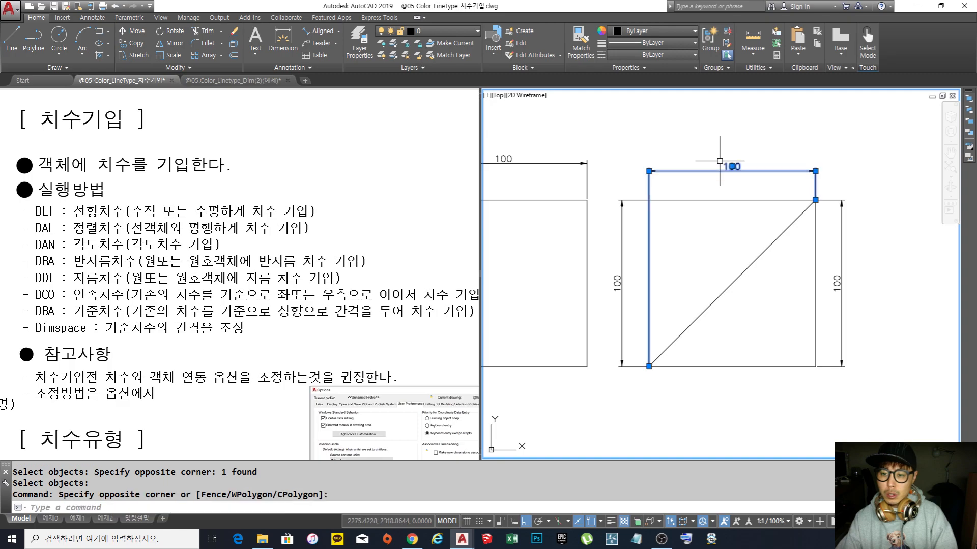
pyautogui.click(630, 240)
pyautogui.click(616, 227)
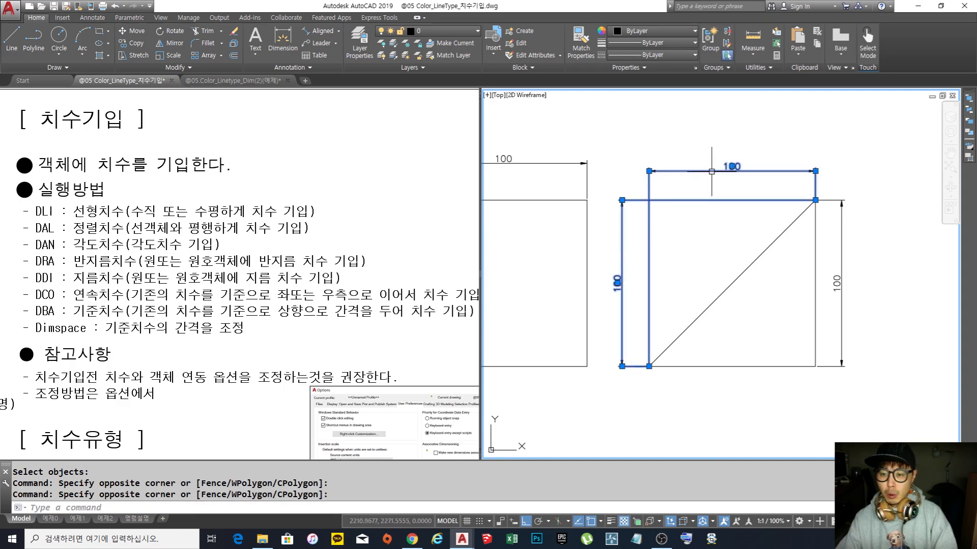
pyautogui.click(760, 268)
pyautogui.click(732, 258)
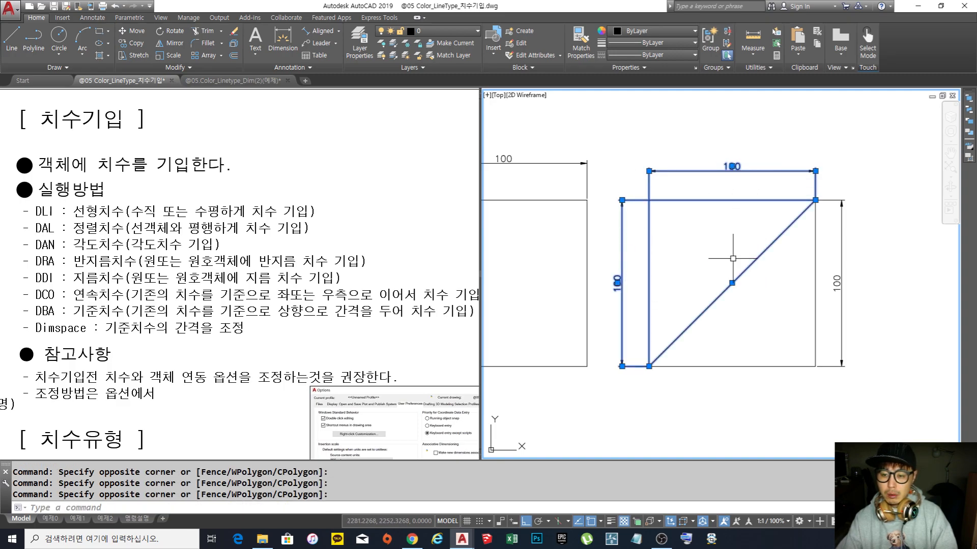
pyautogui.press('Escape')
pyautogui.press('Escape')
pyautogui.press('Escape')
pyautogui.scroll(-1, 735, 223)
pyautogui.scroll(1, 740, 250)
pyautogui.write('dli')
pyautogui.press('Return')
pyautogui.write('dall')
pyautogui.press('Return')
pyautogui.write('e')
pyautogui.press('Return')
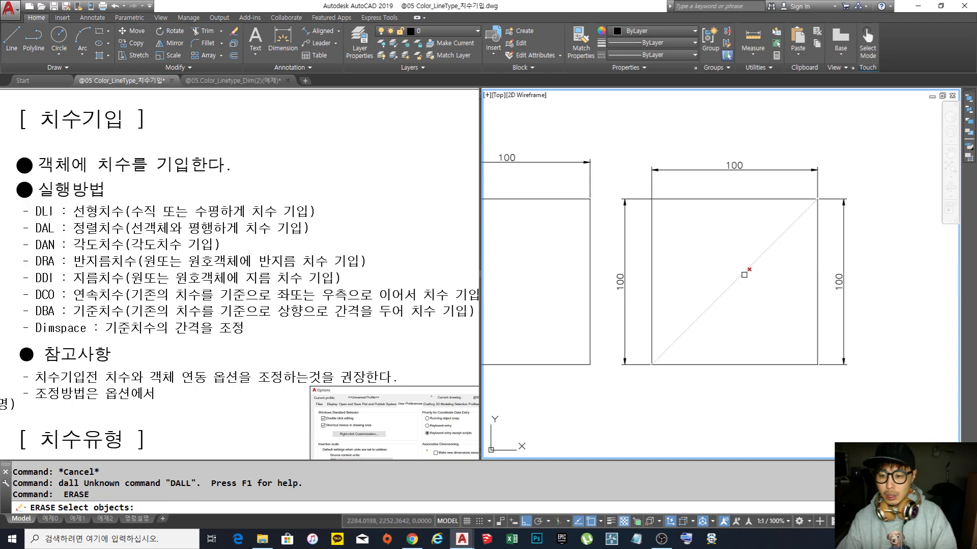
pyautogui.click(739, 277)
pyautogui.press('Escape')
pyautogui.press('Escape')
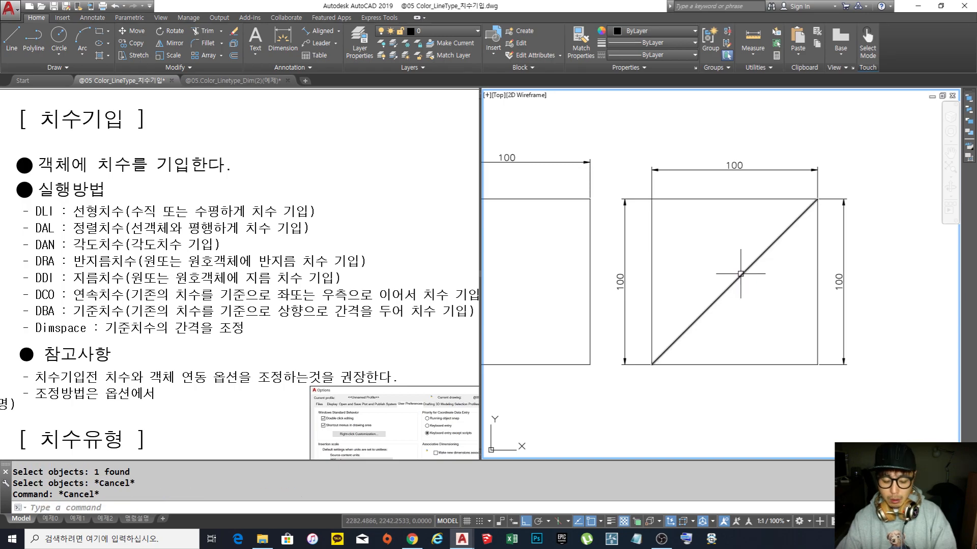
# Step: Add an aligned dimension above the triangle's sloped edge by selecting the edge itself
pyautogui.press('Return')
pyautogui.press('Return')
pyautogui.click(739, 275)
pyautogui.click(719, 260)
pyautogui.scroll(2, 783, 295)
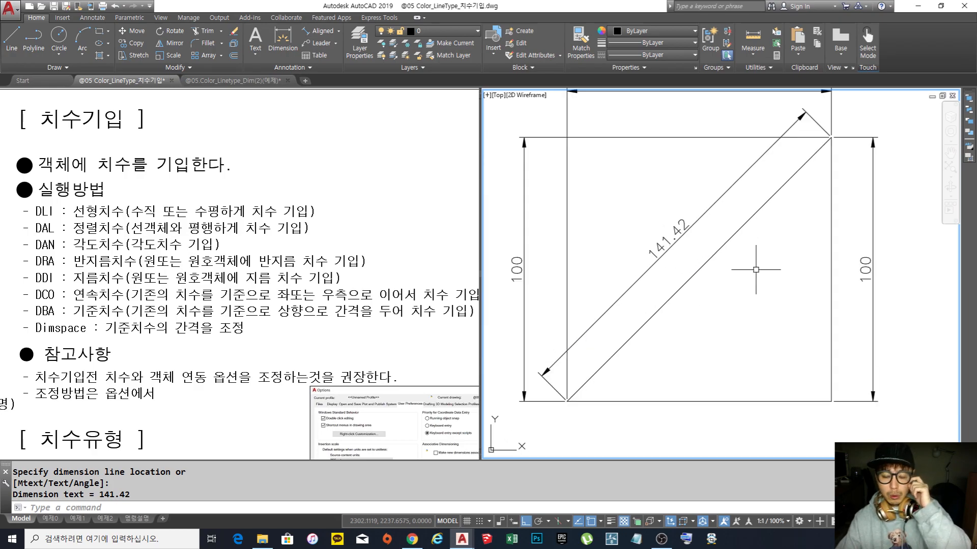
pyautogui.scroll(-2, 738, 277)
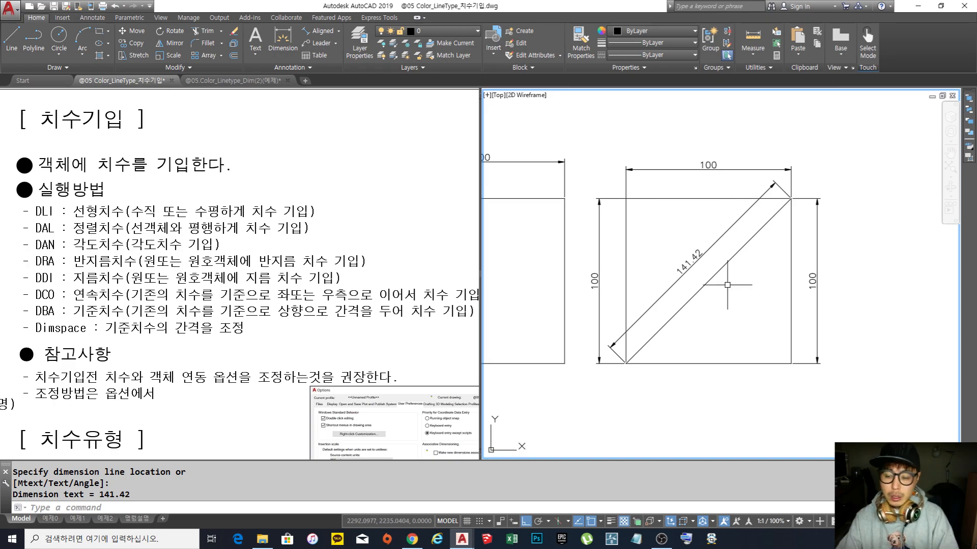
# Step: Add an angular dimension between the triangle's sloped edge and bottom edge, placing the arc inside the corner
pyautogui.moveTo(749, 289)
pyautogui.mouseDown(button='middle')
pyautogui.moveTo(752, 280)
pyautogui.moveTo(732, 280)
pyautogui.mouseUp(button='middle')
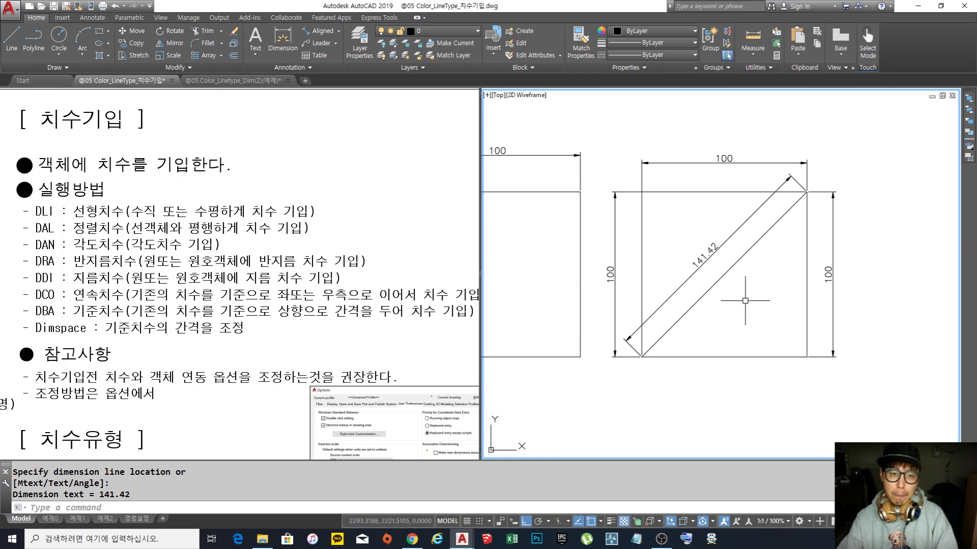
pyautogui.click(339, 31)
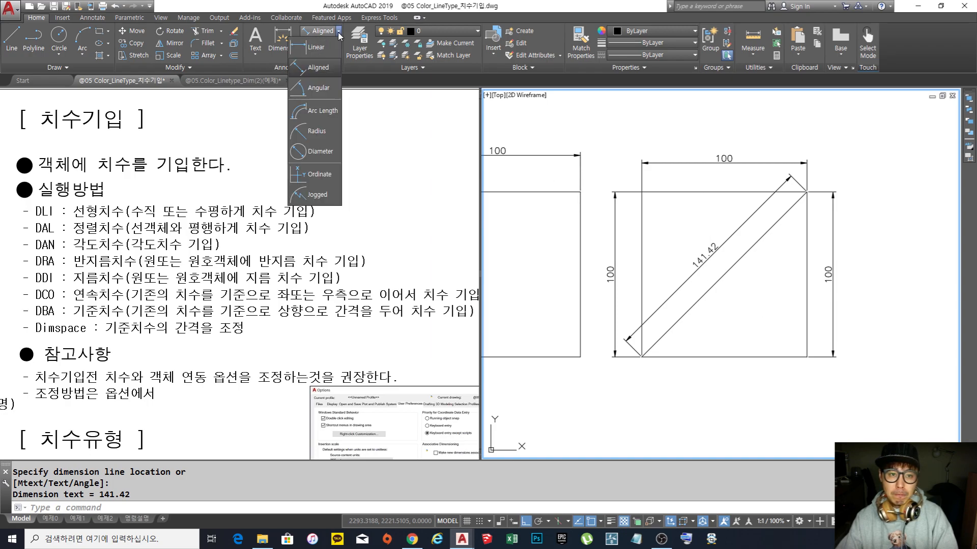
pyautogui.click(317, 92)
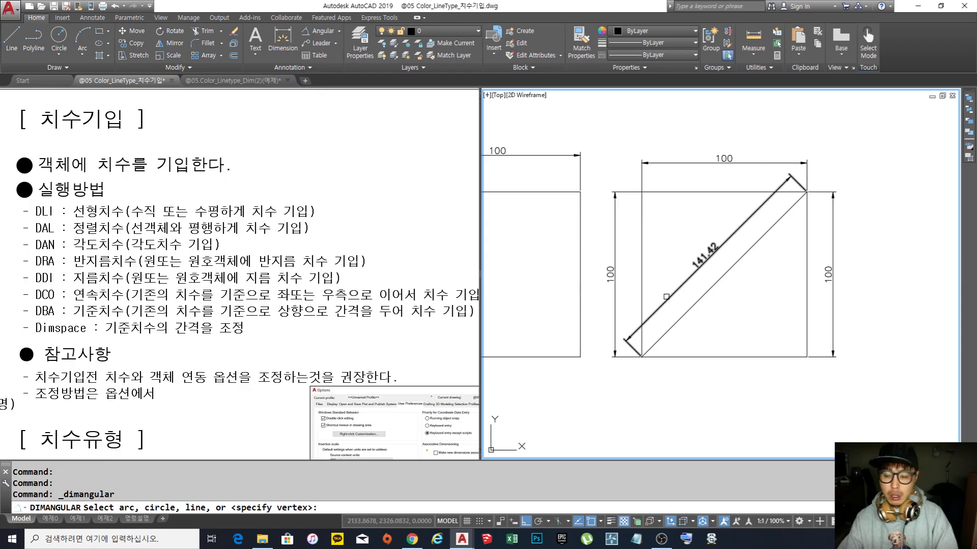
pyautogui.click(686, 321)
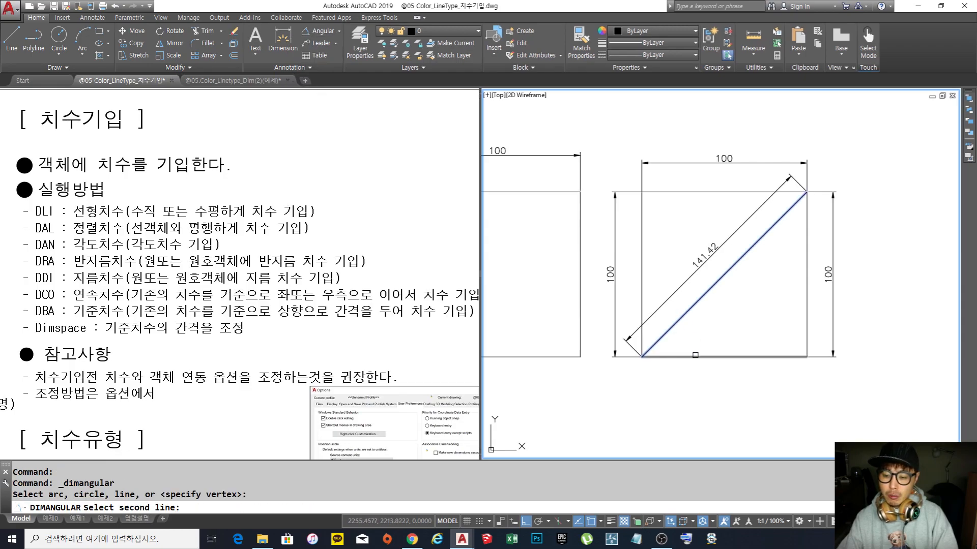
pyautogui.click(693, 356)
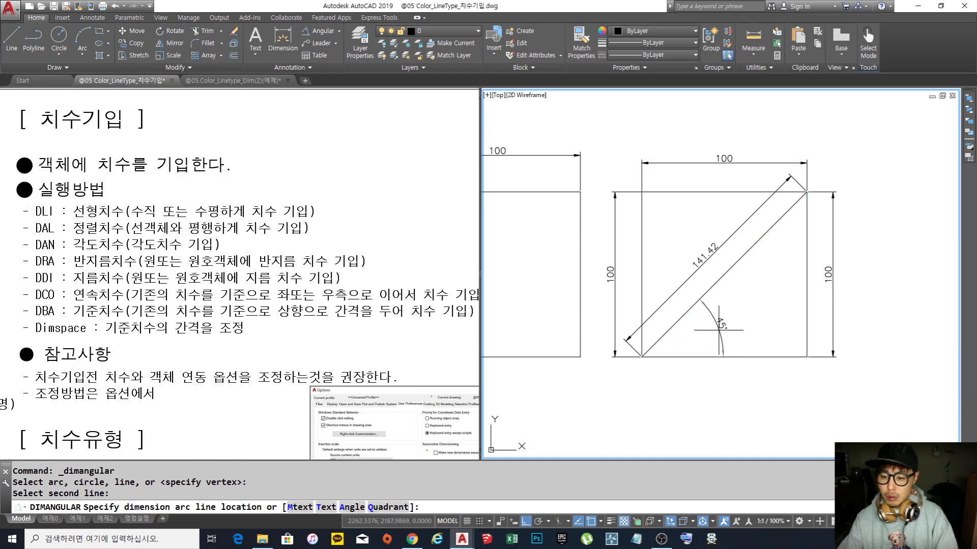
pyautogui.click(711, 334)
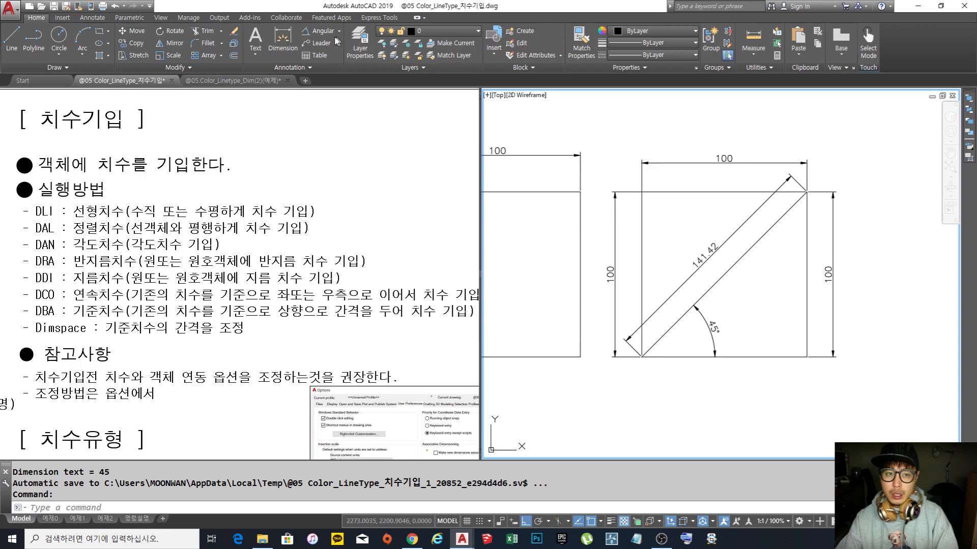
# Step: Add an angular dimension between the triangle's bottom edge and vertical right edge, placing the arc inside the corner
pyautogui.click(318, 31)
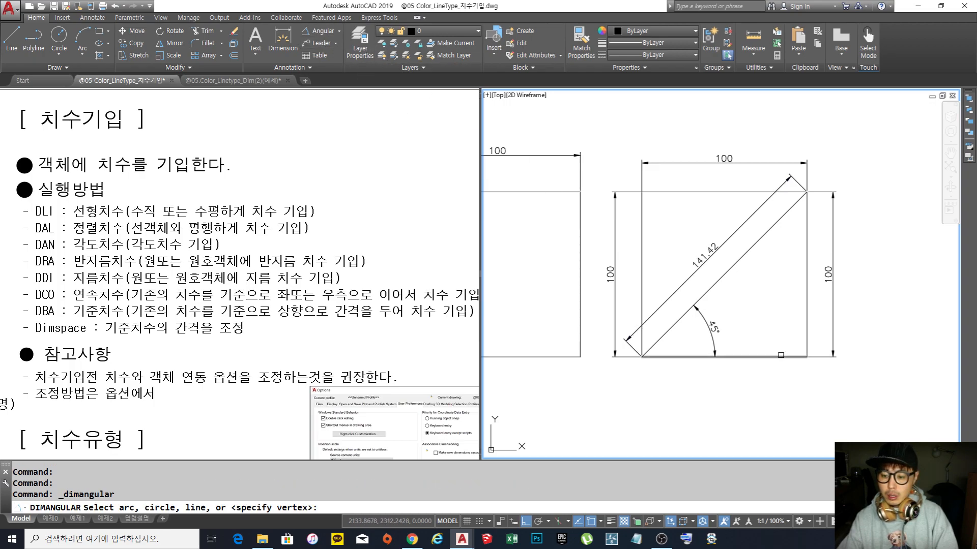
pyautogui.click(778, 357)
pyautogui.click(807, 325)
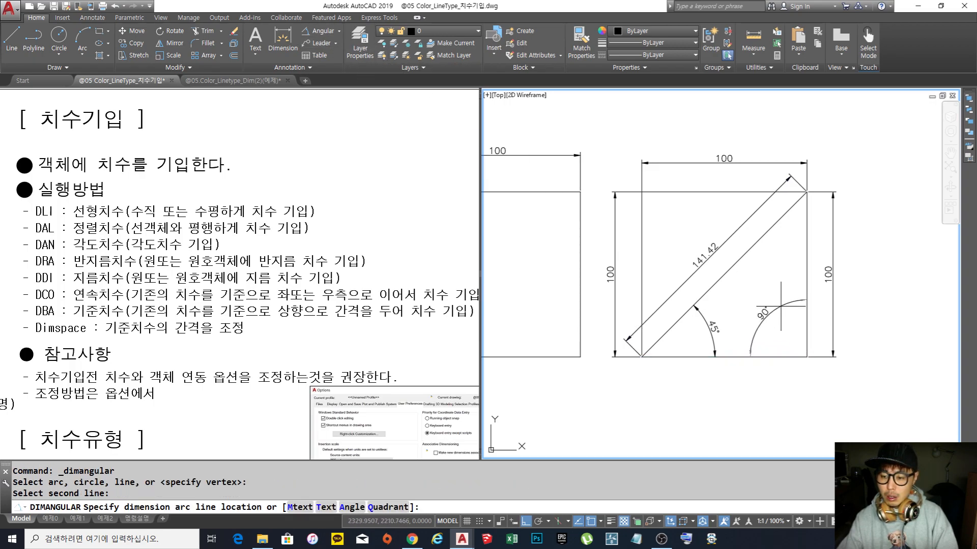
pyautogui.click(776, 322)
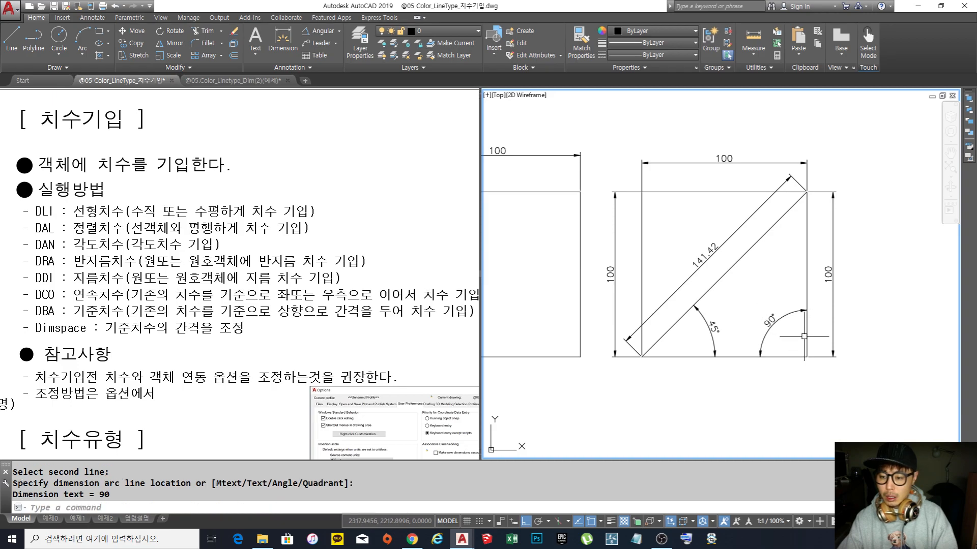
# Step: Add an angular dimension between the triangle's right and bottom edges, placing the arc outside, below and right of the corner
pyautogui.press('Return')
pyautogui.click(807, 333)
pyautogui.click(796, 357)
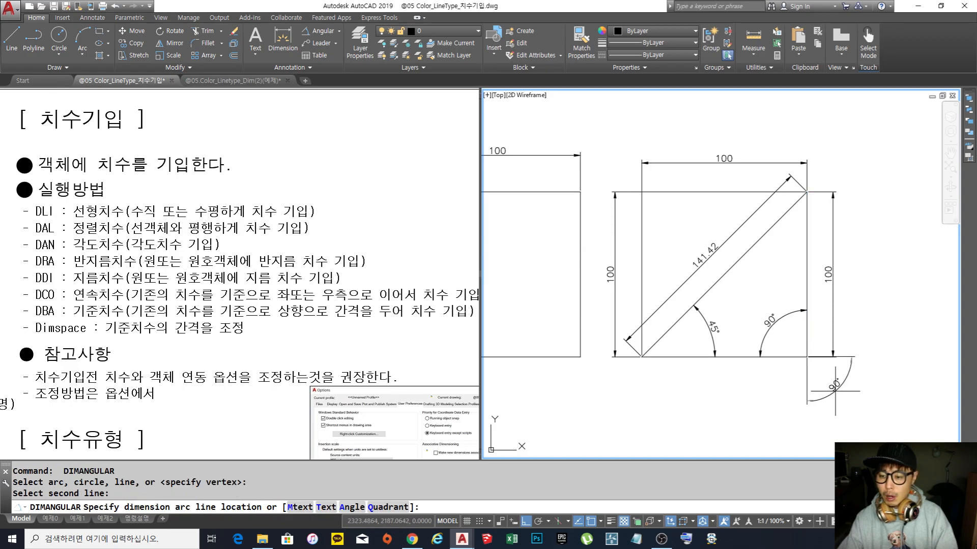
pyautogui.click(846, 396)
# Step: Add an angular dimension between the triangle's right and bottom edges, placing the arc outside, above and right of the corner
pyautogui.press('Return')
pyautogui.click(807, 346)
pyautogui.click(797, 357)
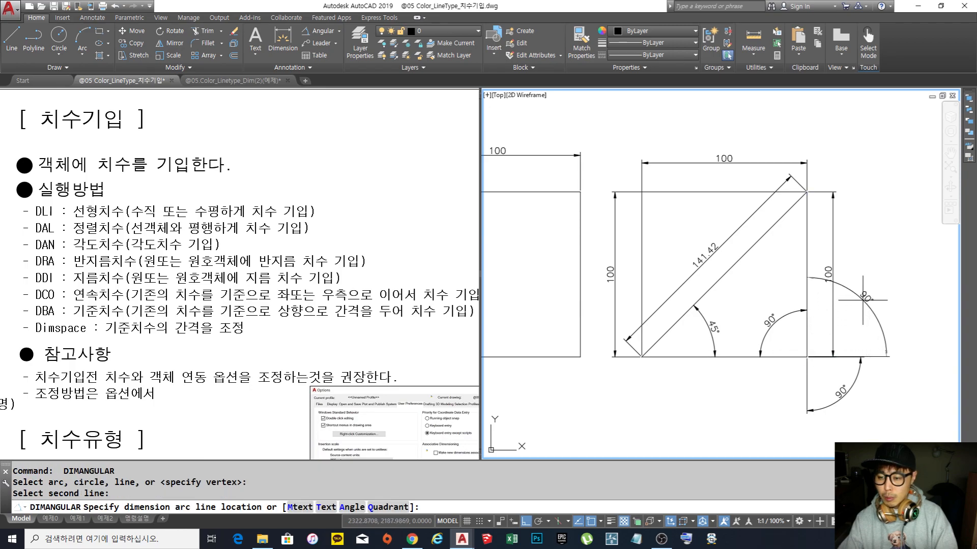
pyautogui.click(872, 292)
# Step: Add an angular dimension between the triangle's right and bottom edges, placing the arc below and left of the corner
pyautogui.press('Return')
pyautogui.click(807, 336)
pyautogui.click(797, 357)
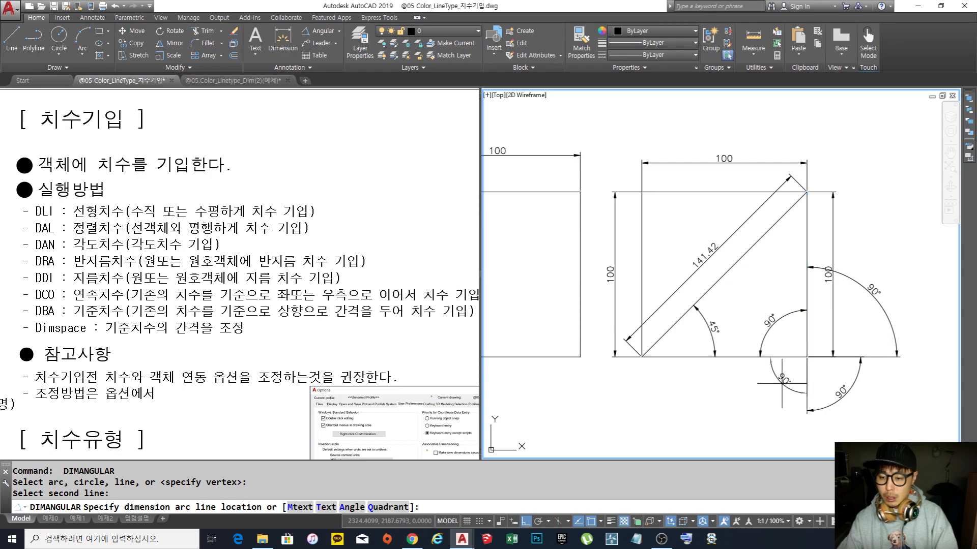
pyautogui.click(763, 402)
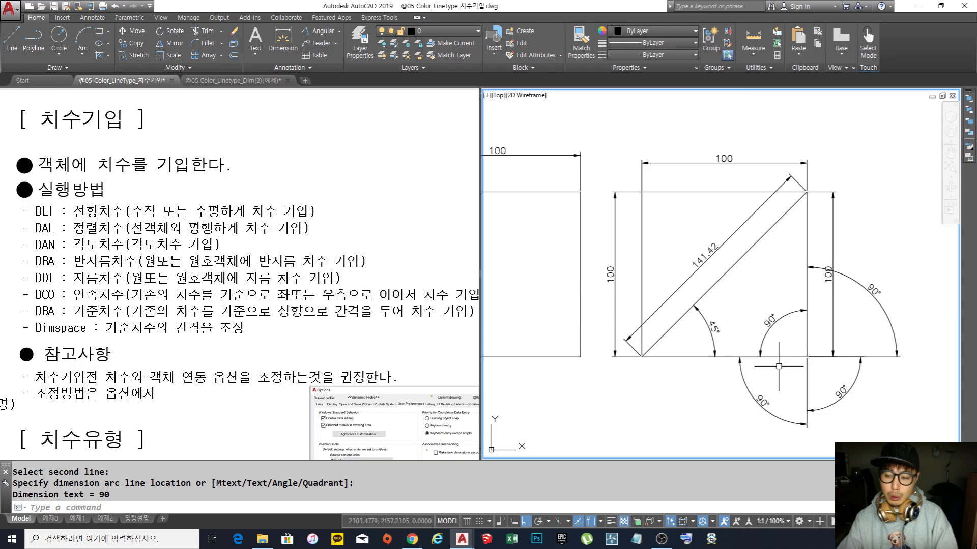
# Step: Add an angular dimension between the triangle's sloped and bottom edges, placing the arc outside, below and left of their corner
pyautogui.press('Return')
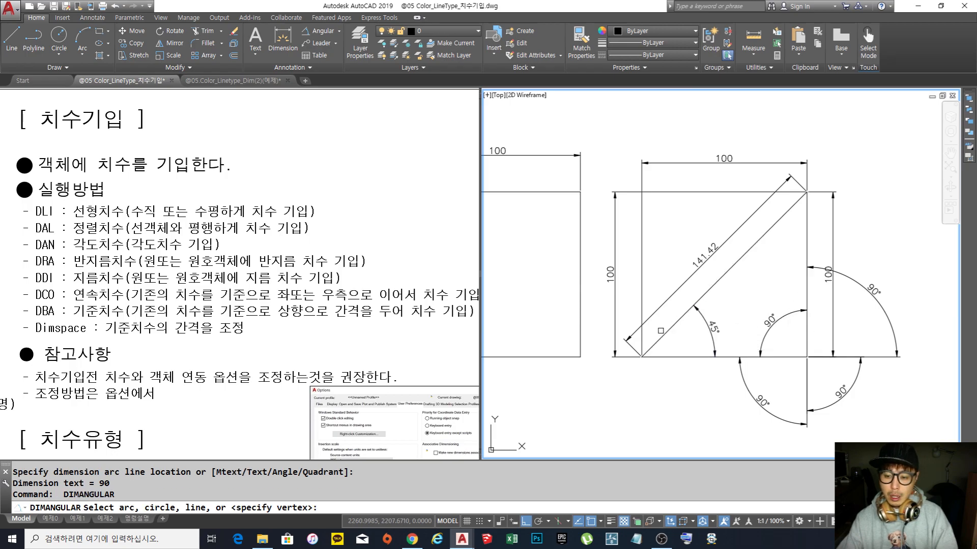
pyautogui.click(702, 300)
pyautogui.click(675, 356)
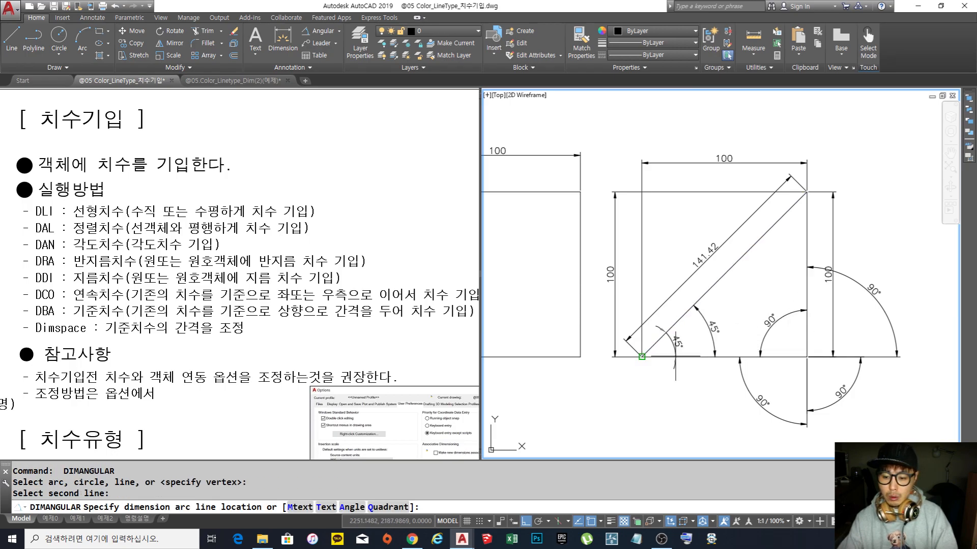
pyautogui.click(572, 387)
# Step: Add an angular dimension between the triangle's sloped and bottom edges, placing the arc above and left of their corner
pyautogui.press('Return')
pyautogui.click(658, 339)
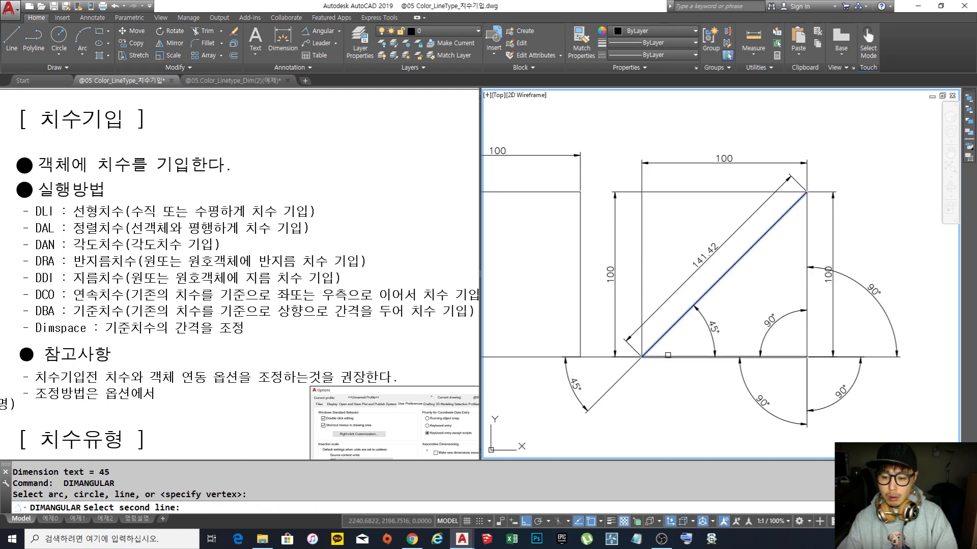
pyautogui.click(656, 357)
pyautogui.click(625, 312)
# Step: Add an angular dimension between the triangle's sloped and bottom edges, placing the obtuse arc below their corner
pyautogui.press('Return')
pyautogui.click(657, 340)
pyautogui.click(662, 357)
pyautogui.click(666, 379)
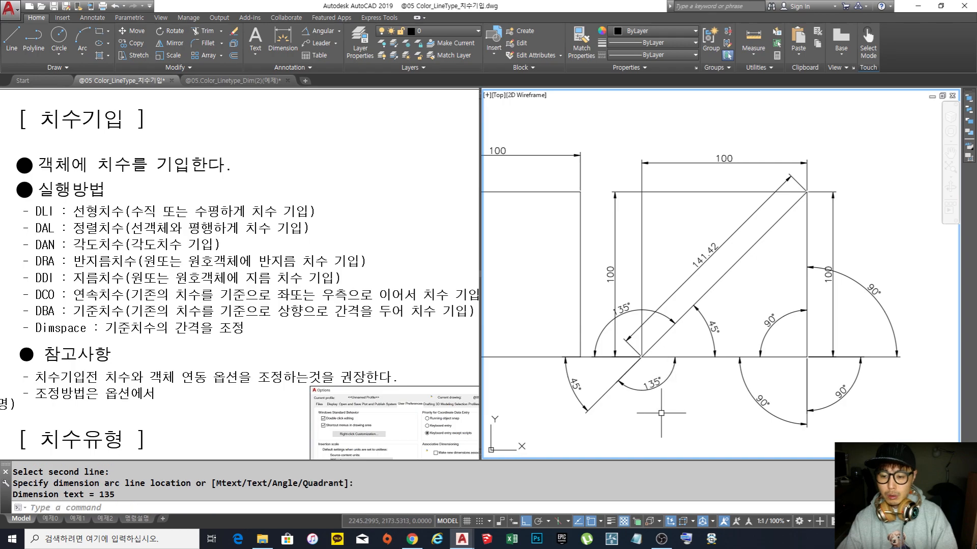
# Step: Add a radius dimension to the circle below the square, directing it toward the circle's upper right
pyautogui.moveTo(716, 316); pyautogui.dragTo(706, 305, button='middle')
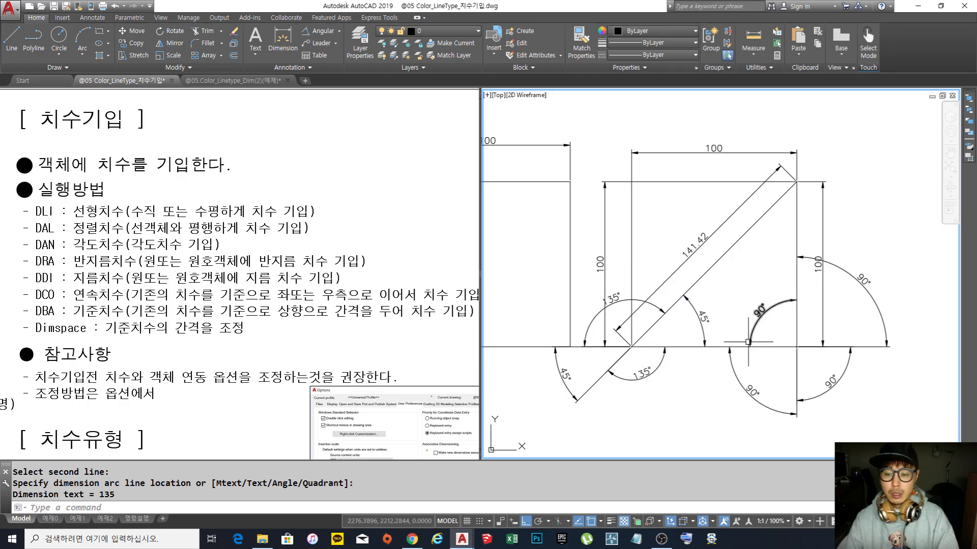
pyautogui.moveTo(728, 316); pyautogui.dragTo(707, 310, button='middle')
pyautogui.scroll(-2, 694, 299)
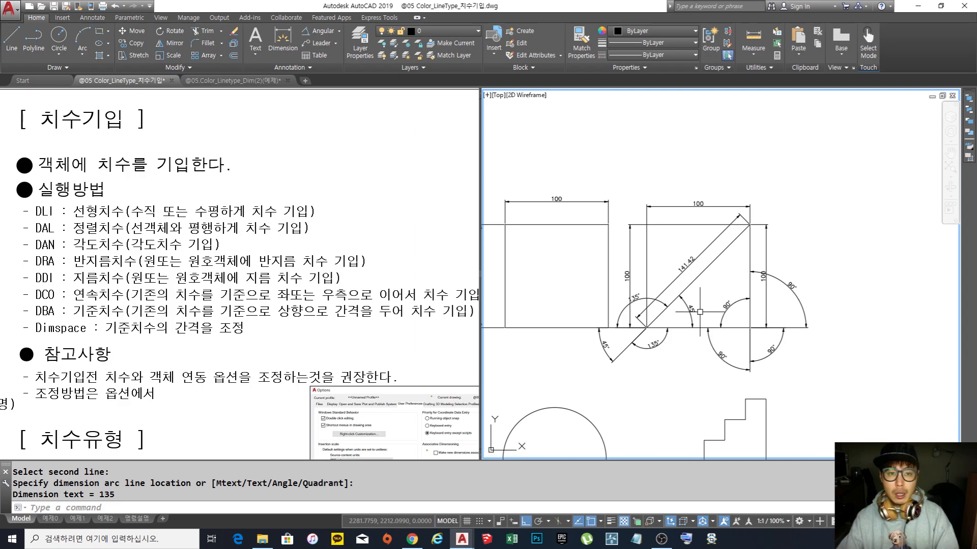
pyautogui.click(339, 32)
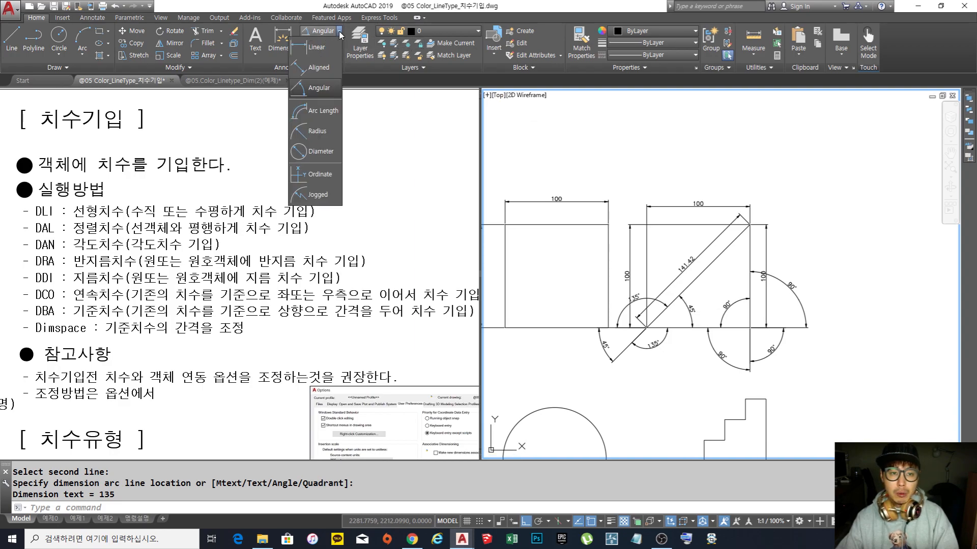
pyautogui.click(318, 132)
pyautogui.scroll(-4, 674, 284)
pyautogui.scroll(8, 617, 285)
pyautogui.moveTo(658, 324)
pyautogui.mouseDown(button='middle')
pyautogui.moveTo(653, 281)
pyautogui.moveTo(627, 251)
pyautogui.mouseUp(button='middle')
pyautogui.scroll(-4, 634, 295)
pyautogui.scroll(2, 627, 251)
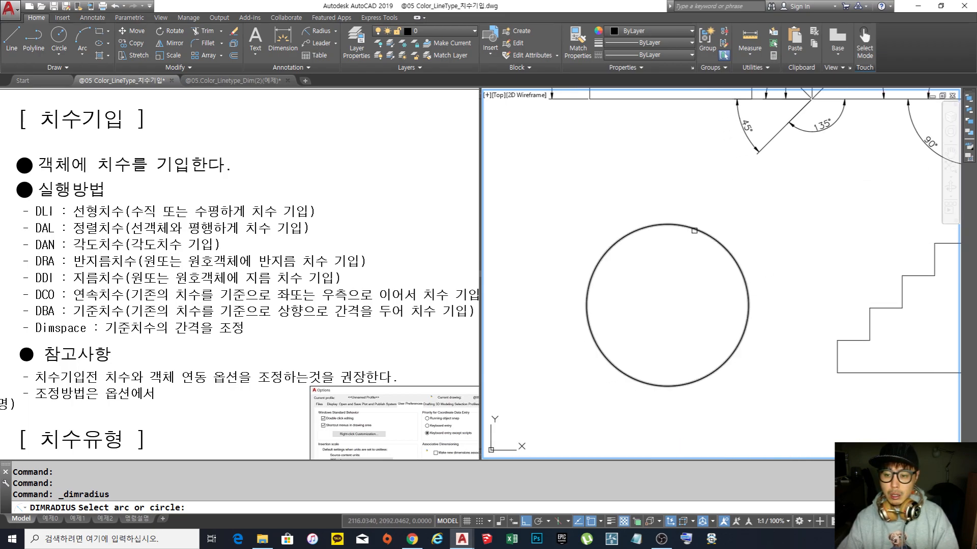
pyautogui.click(695, 230)
pyautogui.click(734, 220)
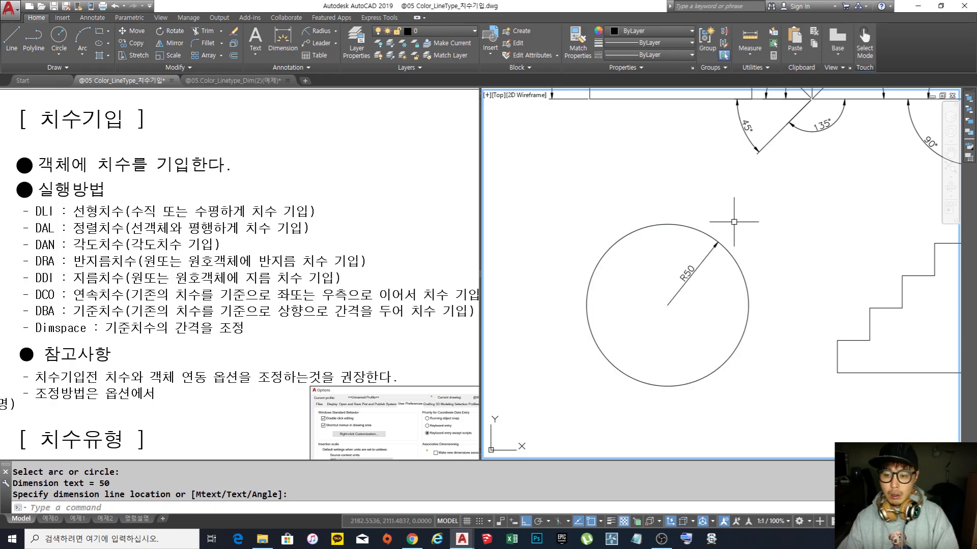
pyautogui.press('Return')
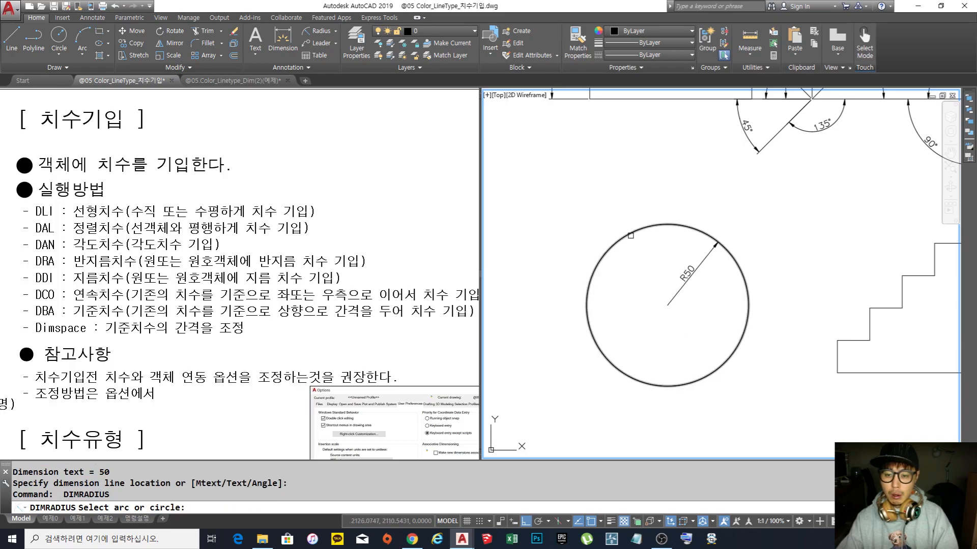
pyautogui.click(645, 224)
pyautogui.press('Escape')
pyautogui.press('Escape')
pyautogui.write('d')
pyautogui.press('Return')
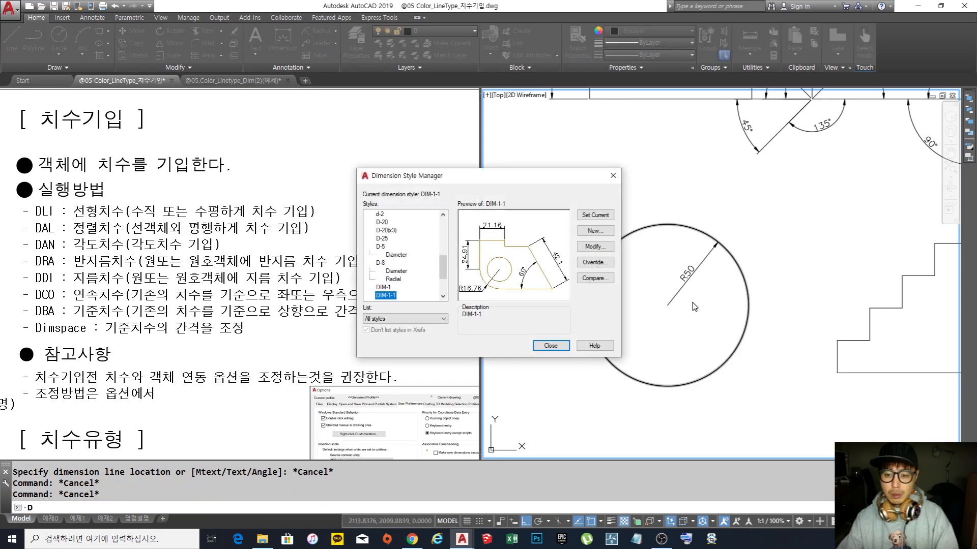
pyautogui.click(380, 215)
pyautogui.press('Escape')
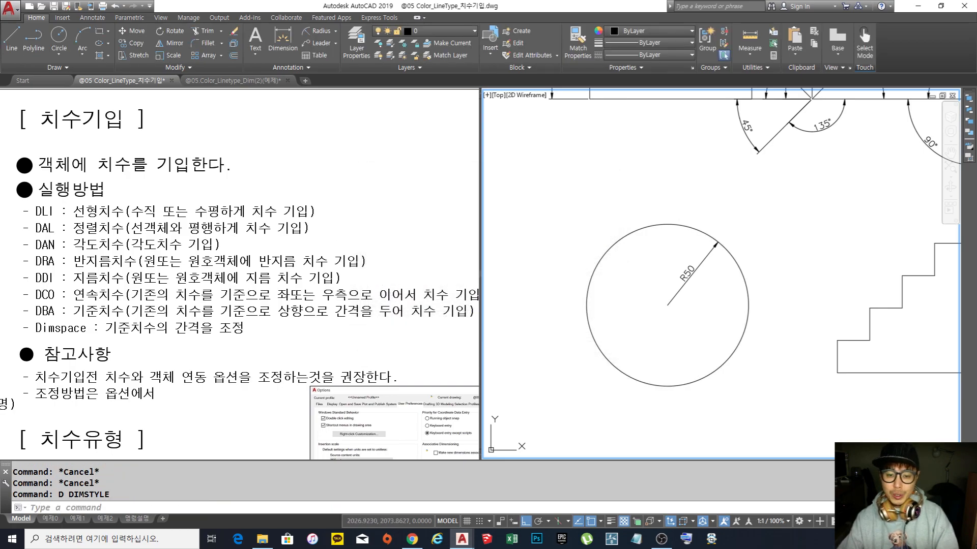
# Step: Modify dimension style DIM-1-1 so its fit option is Either text or arrows (best fit)
pyautogui.press('Return')
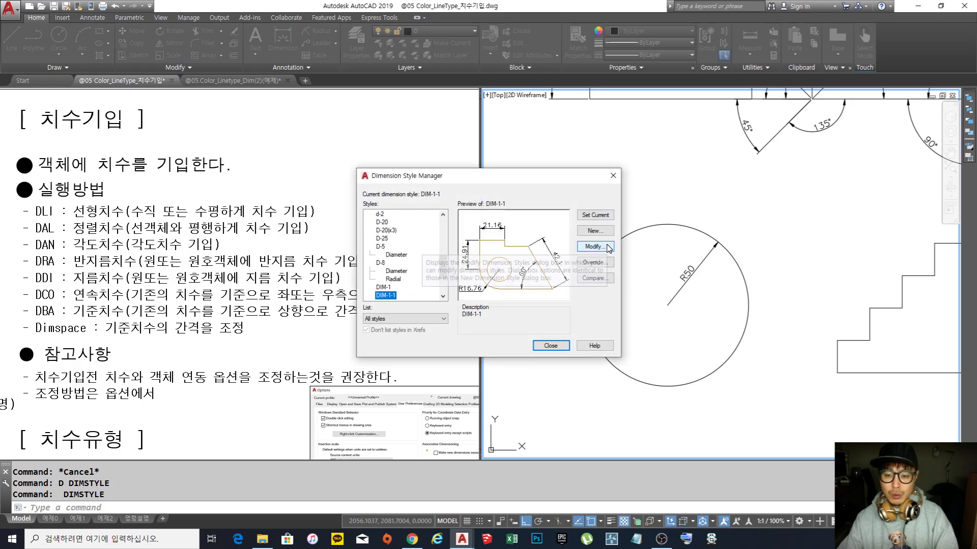
pyautogui.click(594, 247)
pyautogui.click(484, 158)
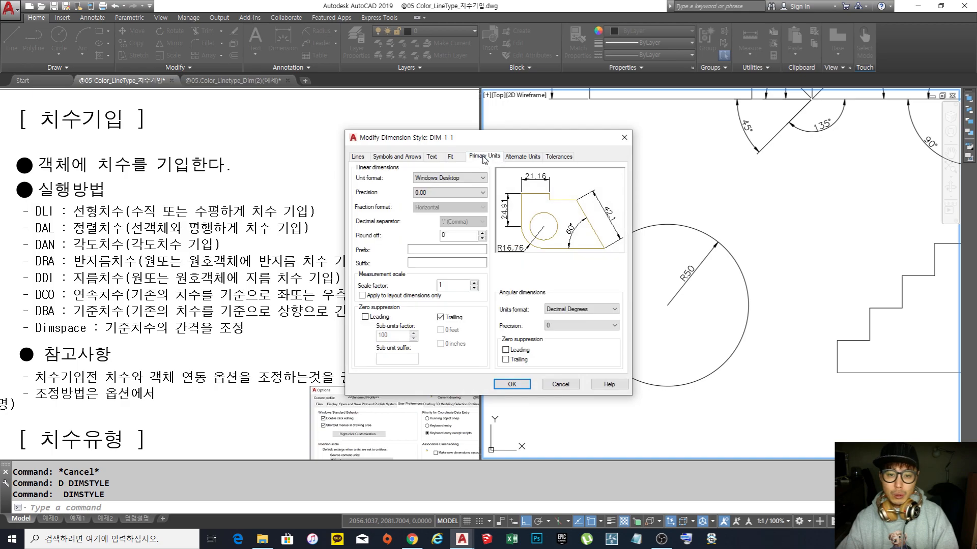
pyautogui.click(452, 157)
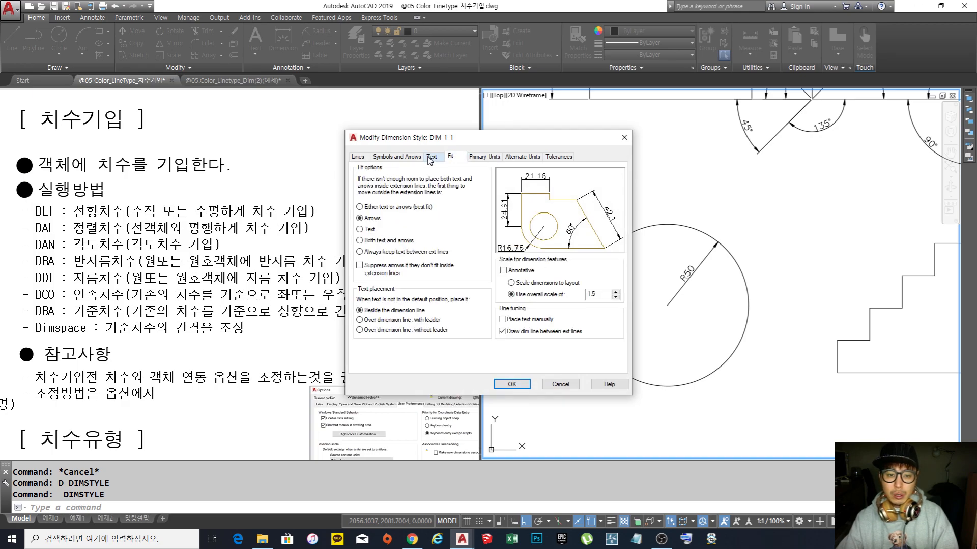
pyautogui.click(360, 218)
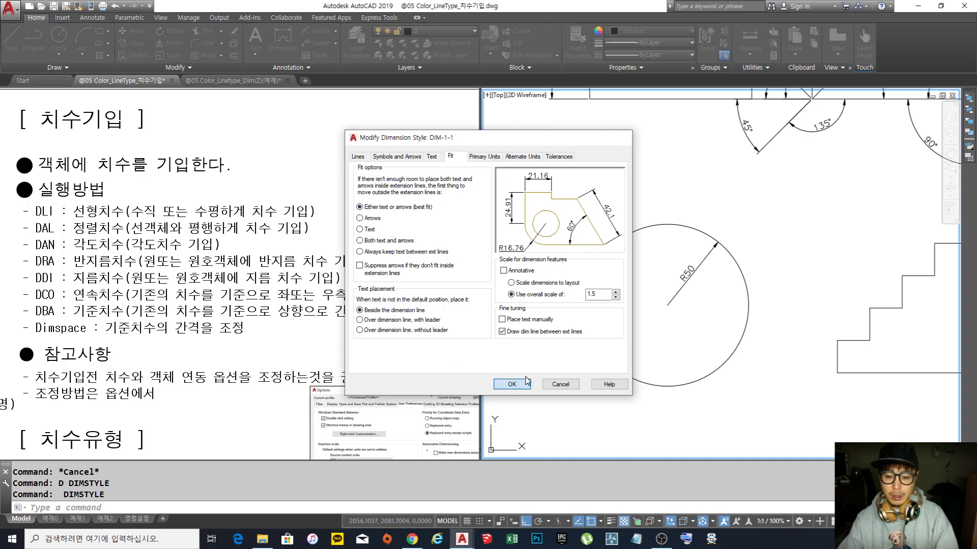
pyautogui.click(512, 384)
pyautogui.click(514, 345)
pyautogui.moveTo(662, 276); pyautogui.dragTo(666, 277, button='middle')
pyautogui.press('Escape')
pyautogui.press('Escape')
pyautogui.write('w')
pyautogui.press('space')
pyautogui.press('Escape')
pyautogui.click(748, 238)
pyautogui.press('Escape')
pyautogui.press('Escape')
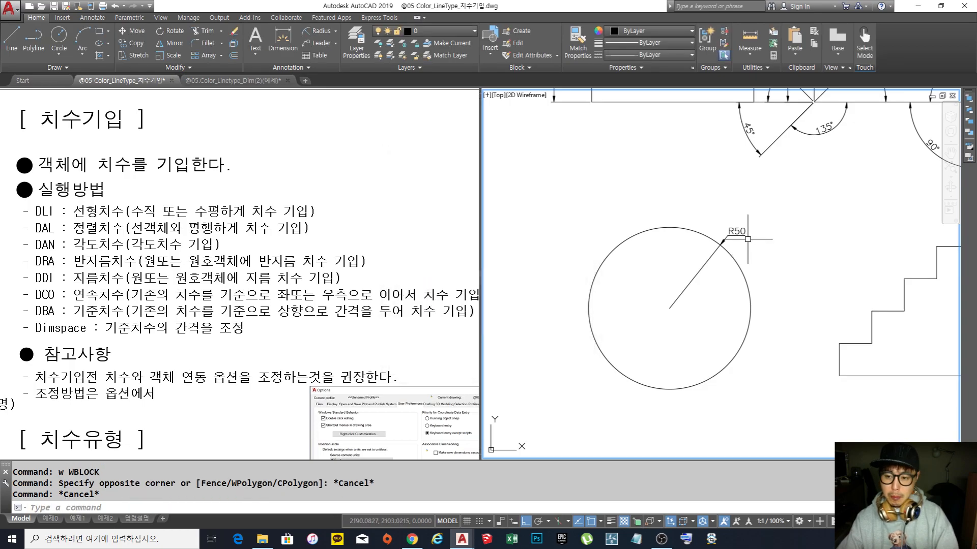
pyautogui.write('e')
pyautogui.press('space')
pyautogui.click(748, 239)
pyautogui.press('Escape')
pyautogui.press('Escape')
pyautogui.press('Escape')
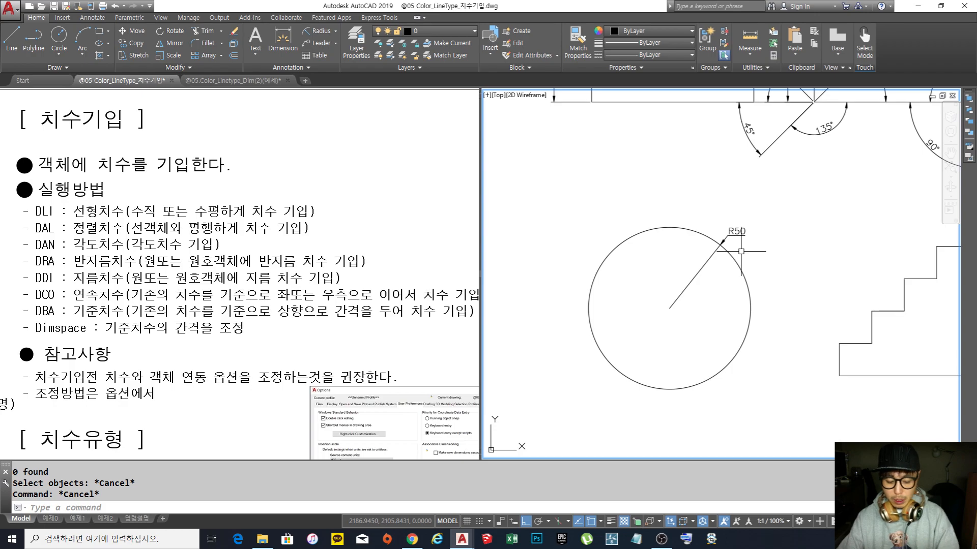
# Step: Erase the radius dimension from the circle
pyautogui.write('e')
pyautogui.press('space')
pyautogui.click(750, 237)
pyautogui.click(738, 224)
pyautogui.press('space')
# Step: Add a radius dimension to the circle, placing its text outside, beyond the upper right of the circumference
pyautogui.scroll(2, 674, 239)
pyautogui.scroll(-3, 638, 237)
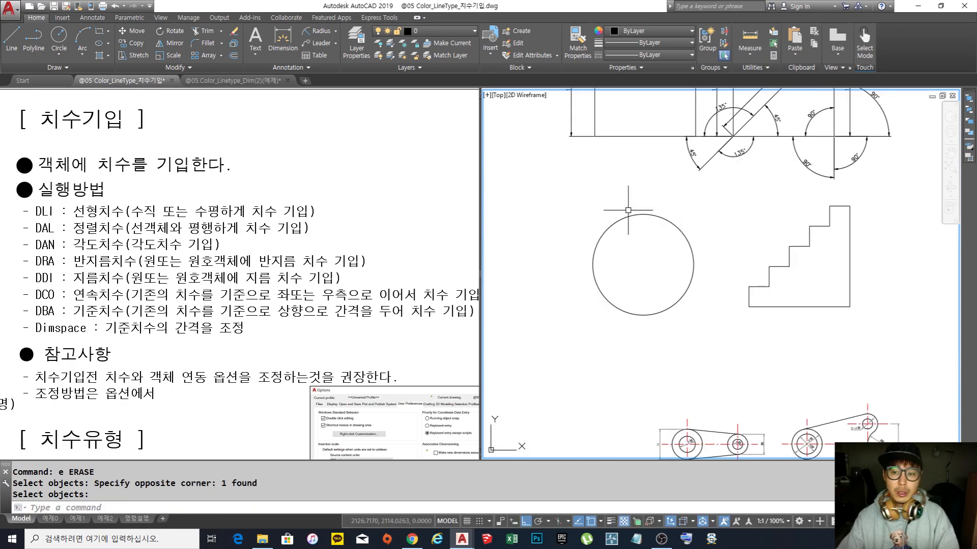
pyautogui.click(316, 31)
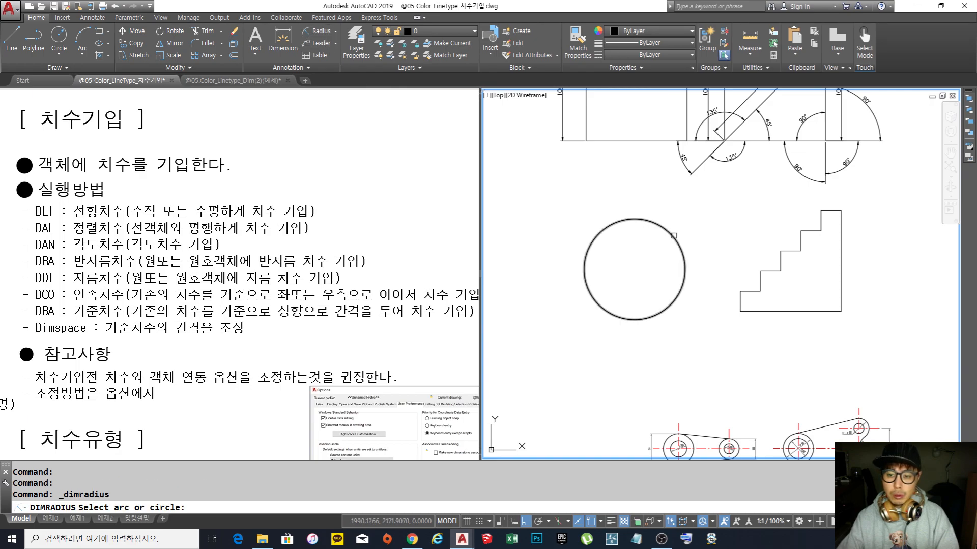
pyautogui.click(674, 237)
pyautogui.click(685, 215)
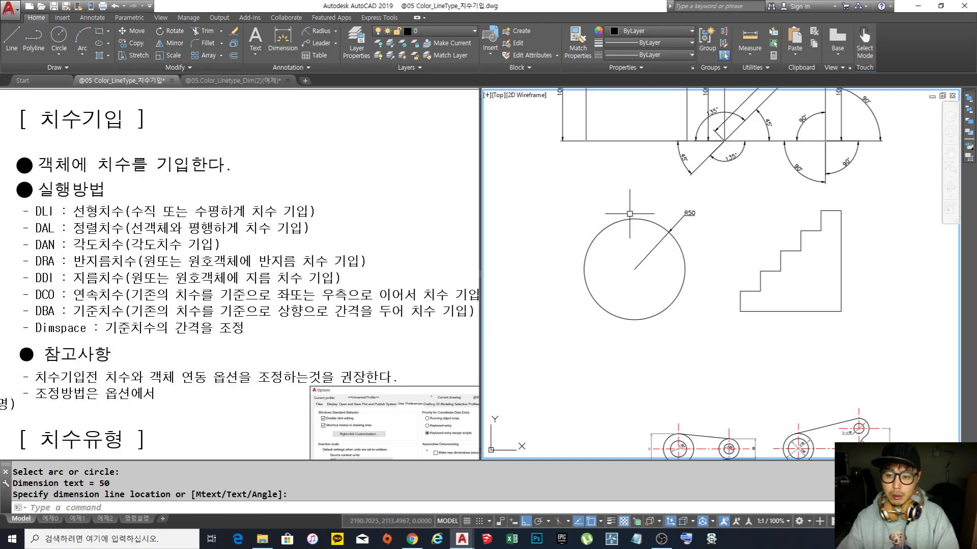
# Step: Modify dimension style DIM-1-1 so its text alignment is Aligned with dimension line
pyautogui.scroll(2, 691, 220)
pyautogui.write('d')
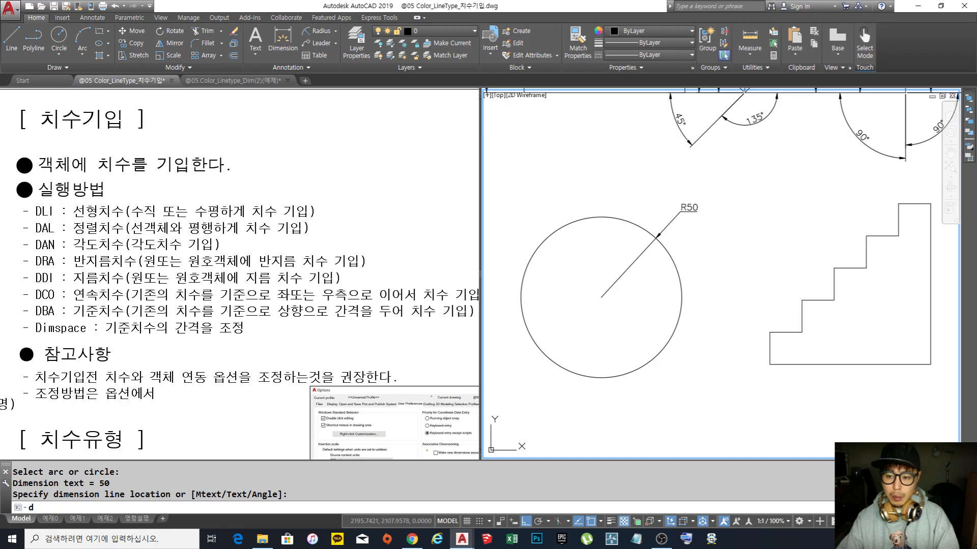
pyautogui.press('Return')
pyautogui.click(595, 246)
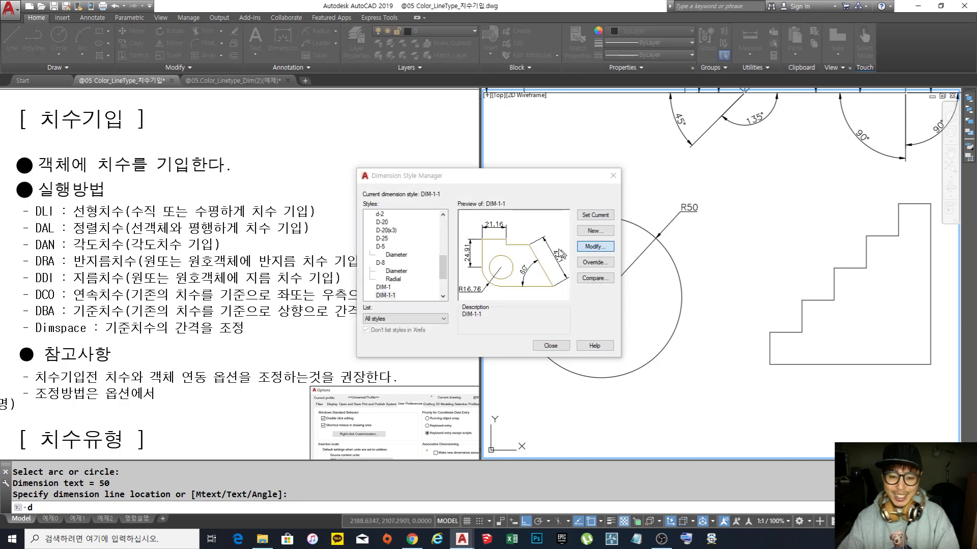
pyautogui.click(432, 157)
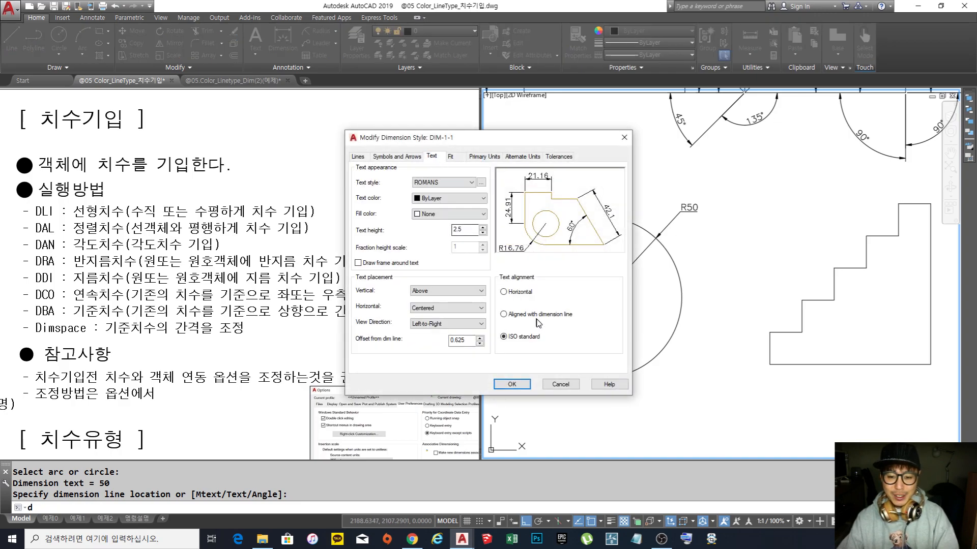
pyautogui.click(527, 315)
pyautogui.click(511, 384)
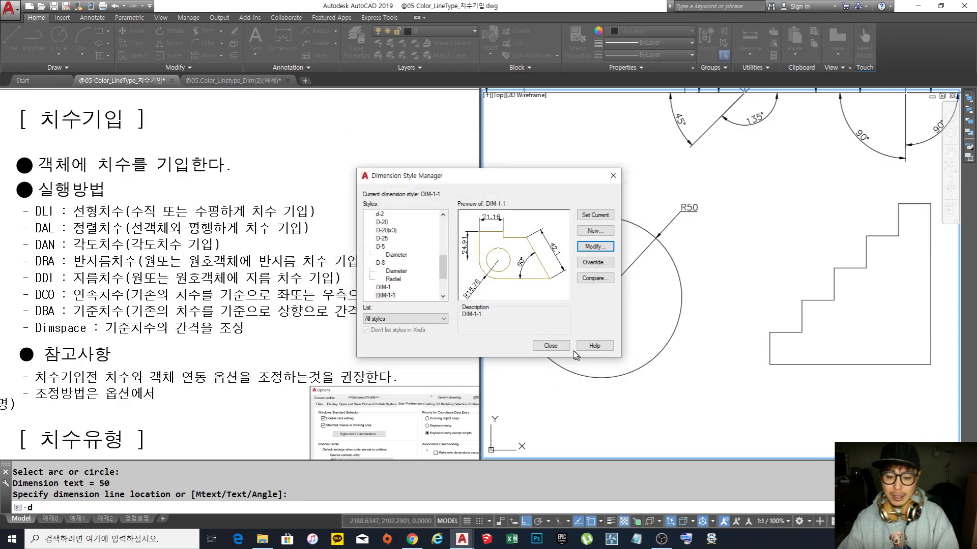
pyautogui.click(565, 348)
# Step: Add a second radius dimension to the circle, placing its text inside the upper left of the circumference
pyautogui.scroll(2, 611, 285)
pyautogui.moveTo(611, 285); pyautogui.dragTo(667, 266, button='middle')
pyautogui.scroll(-2, 646, 289)
pyautogui.click(318, 31)
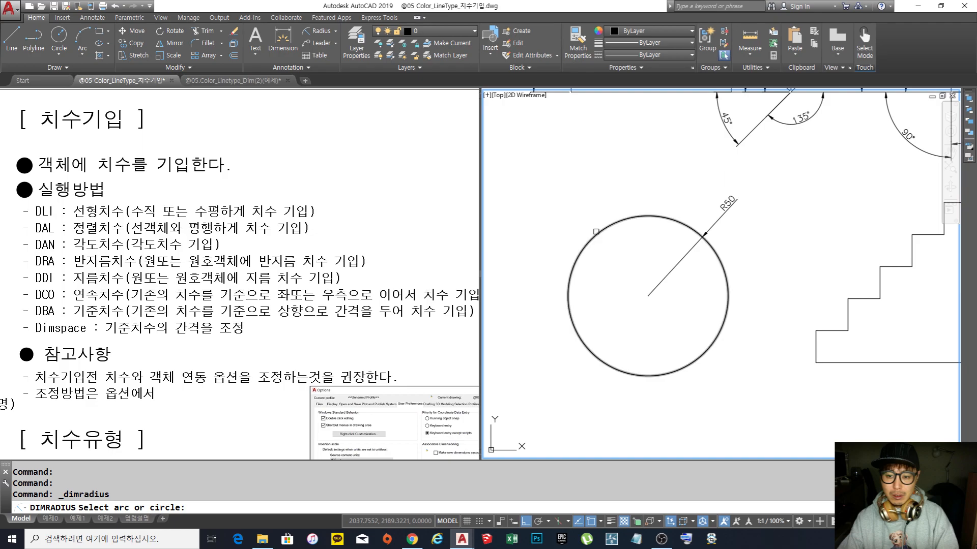
pyautogui.click(599, 231)
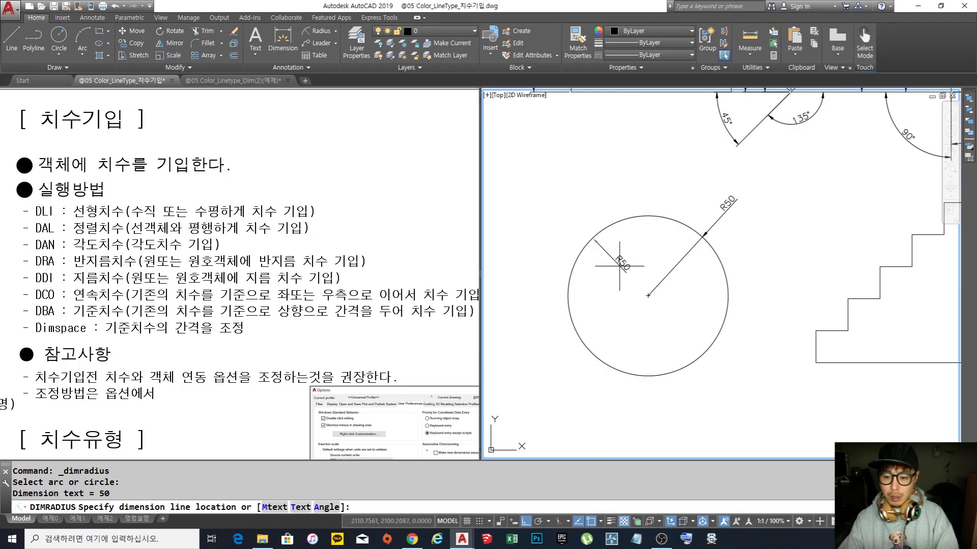
pyautogui.scroll(2, 677, 265)
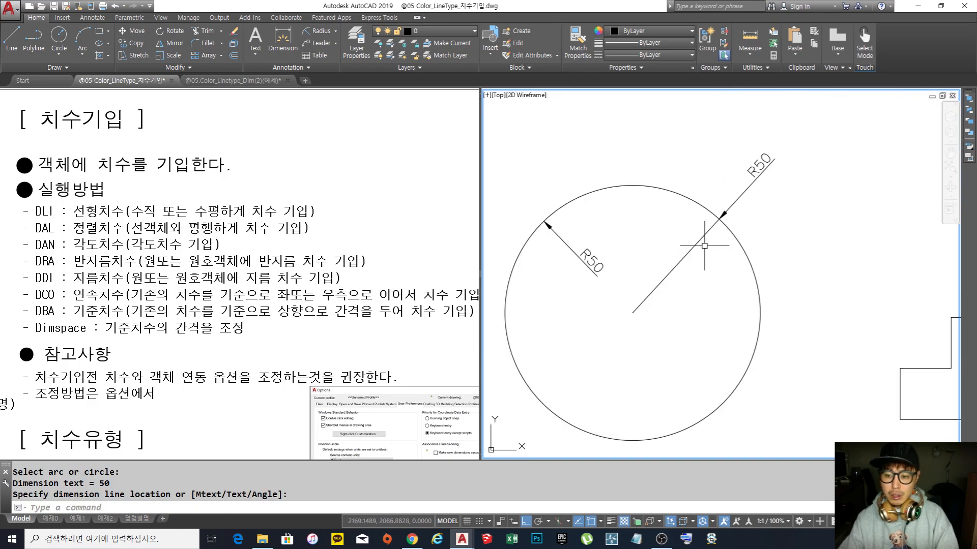
# Step: Add a diameter dimension to the circle, placing its text outside, above the upper left of the circumference
pyautogui.click(728, 216)
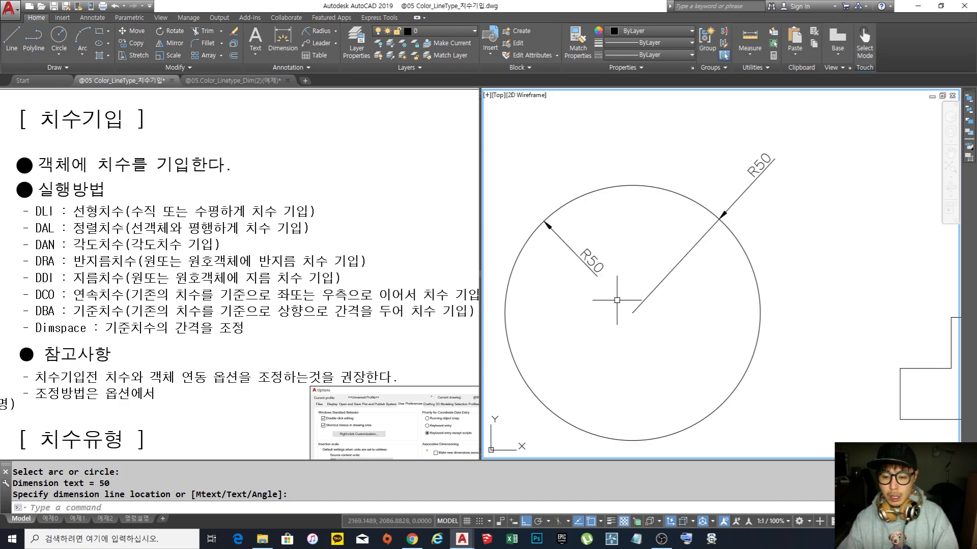
pyautogui.moveTo(596, 260)
pyautogui.mouseDown(button='middle')
pyautogui.moveTo(614, 247)
pyautogui.moveTo(622, 270)
pyautogui.mouseUp(button='middle')
pyautogui.scroll(-2, 615, 246)
pyautogui.scroll(2, 616, 254)
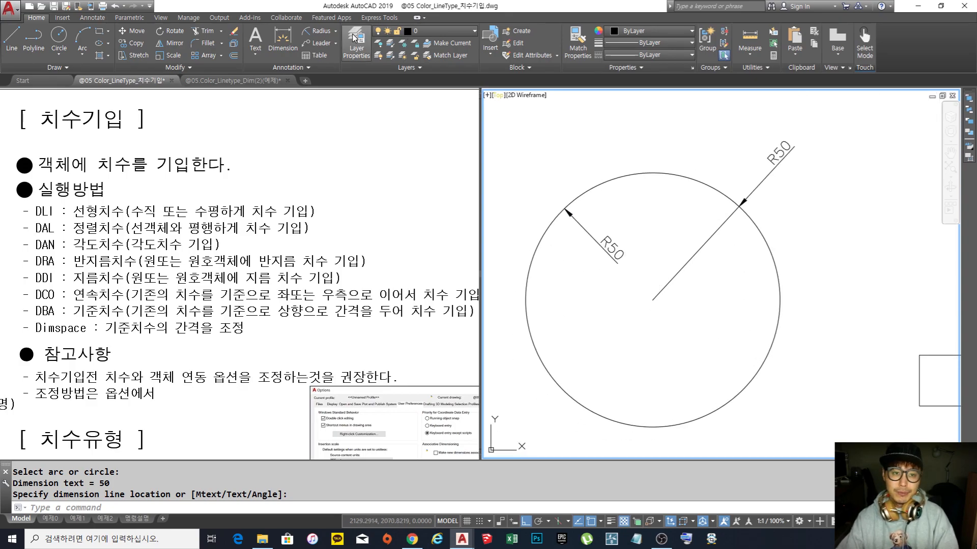
pyautogui.click(335, 32)
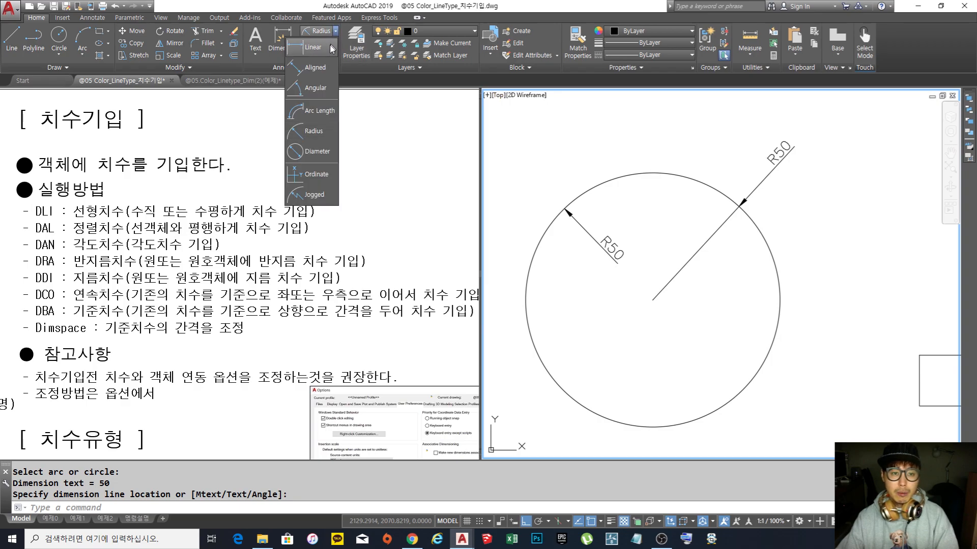
pyautogui.click(317, 152)
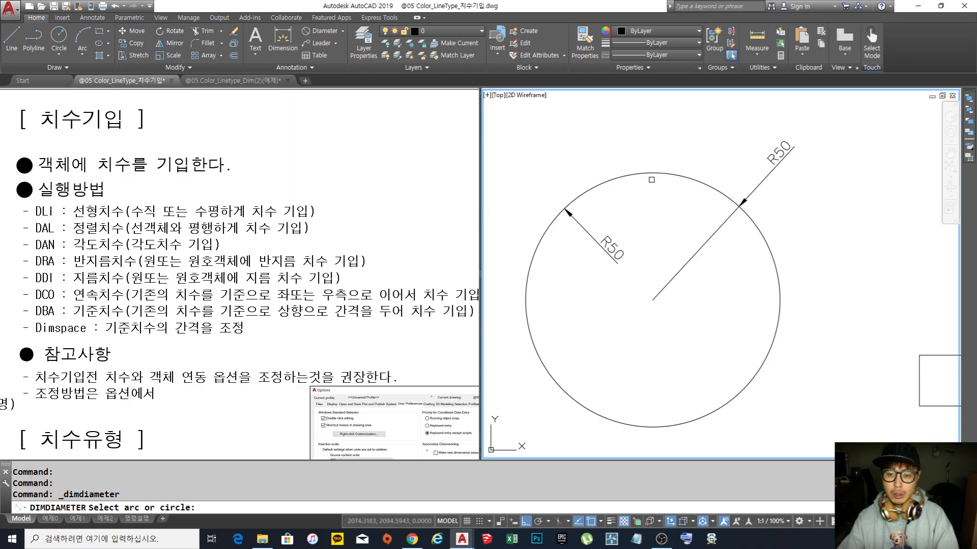
pyautogui.click(655, 171)
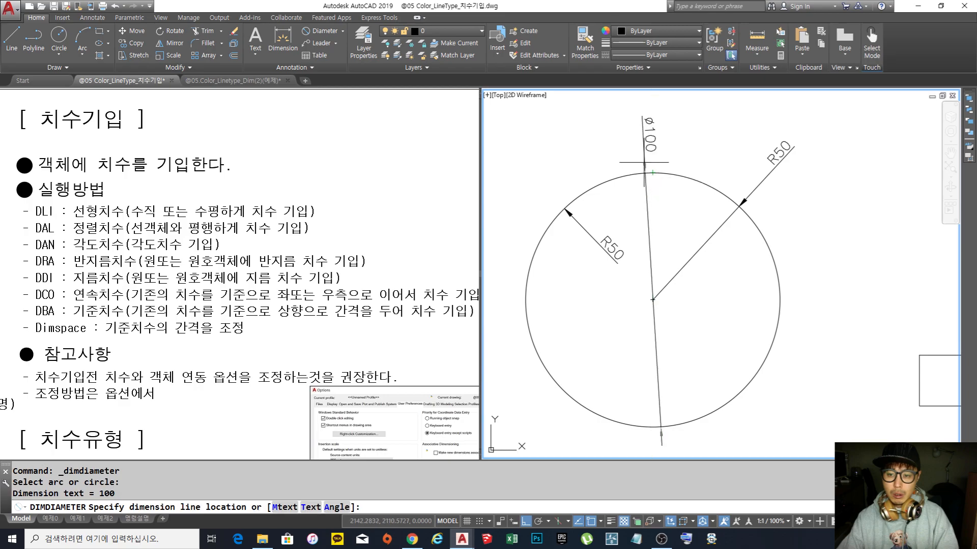
pyautogui.click(613, 142)
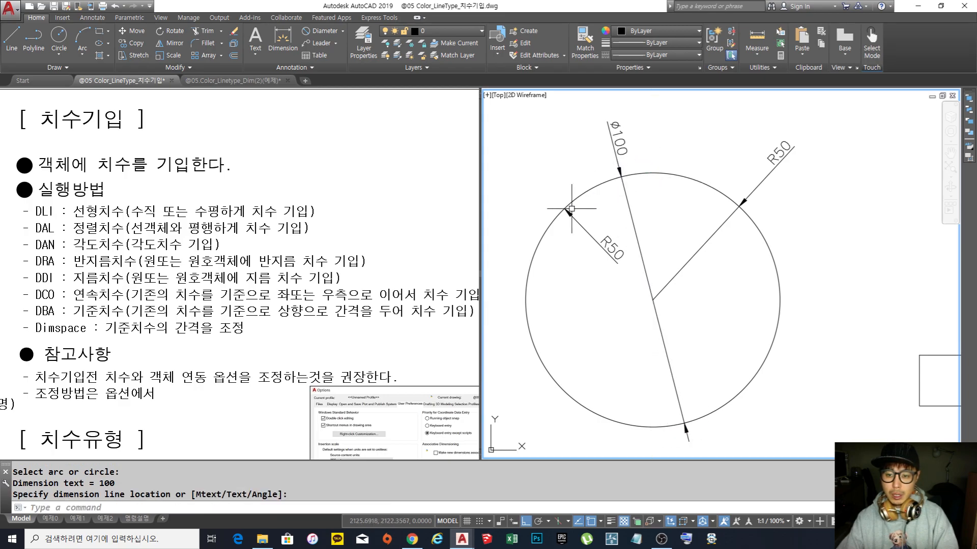
# Step: Add a second diameter dimension to the circle, placing its text inside, near the left edge
pyautogui.press('Return')
pyautogui.click(528, 275)
pyautogui.click(593, 300)
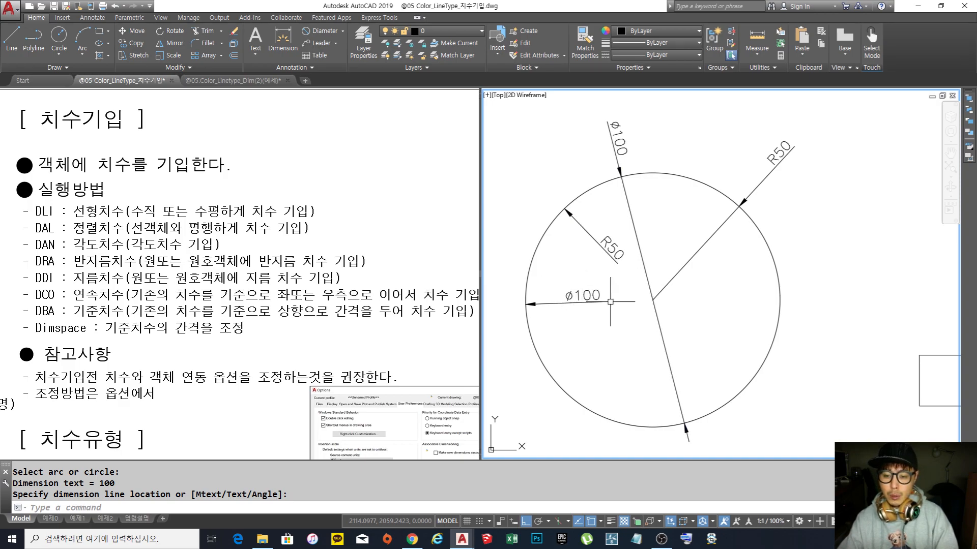
pyautogui.moveTo(604, 303); pyautogui.dragTo(614, 305, button='middle')
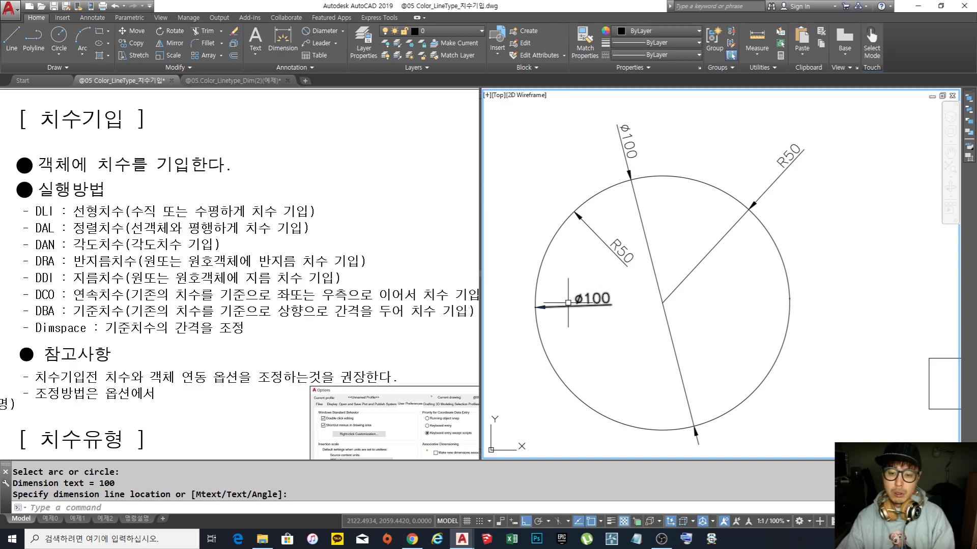
pyautogui.scroll(3, 568, 302)
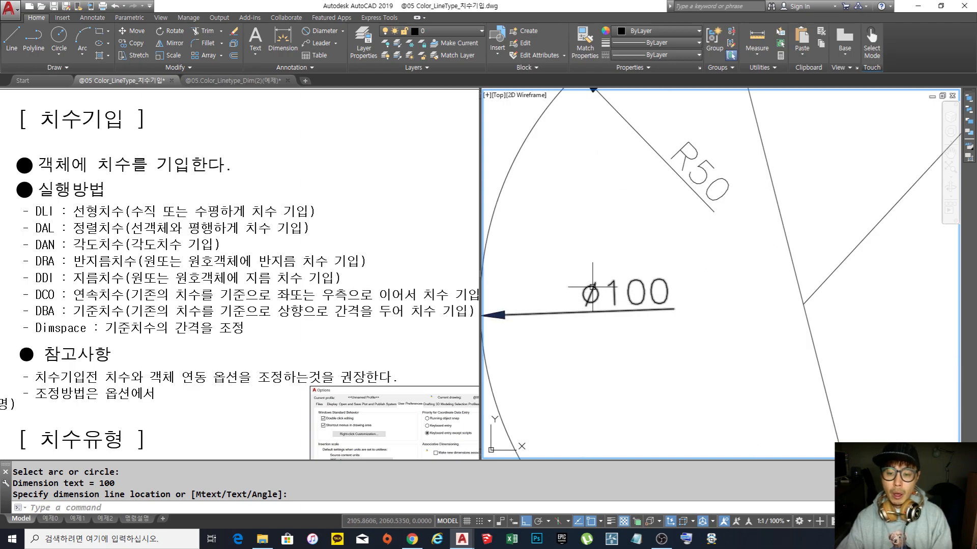
pyautogui.scroll(-5, 560, 284)
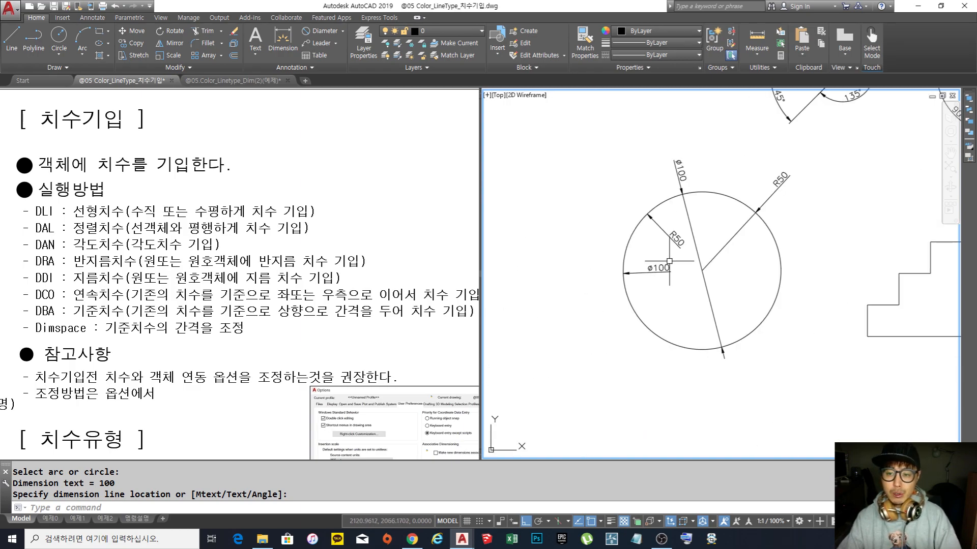
pyautogui.scroll(3, 703, 257)
pyautogui.moveTo(694, 260); pyautogui.dragTo(647, 276, button='middle')
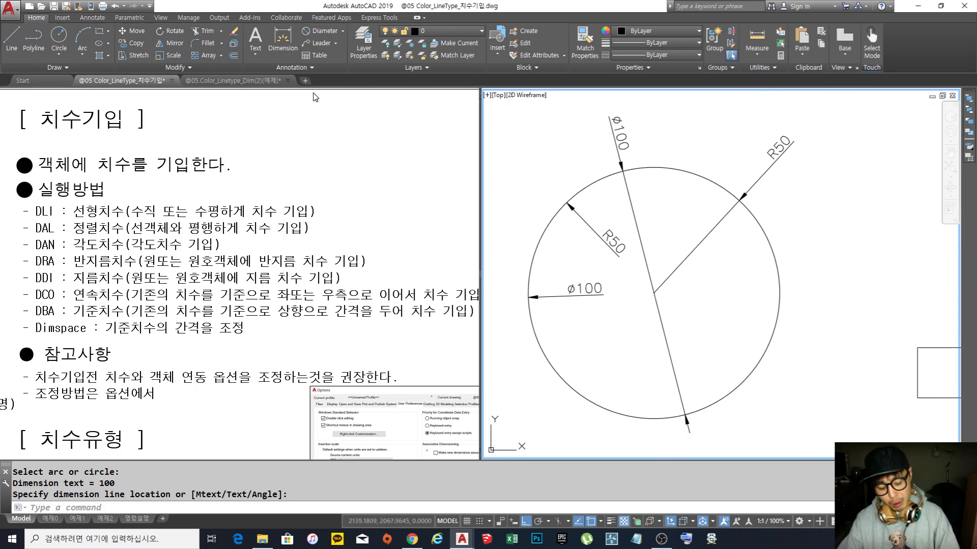
# Step: Create a new drawing and draw a circle with a radius of 50 in it
pyautogui.hotkey('ctrl', 'n')
pyautogui.press('Return')
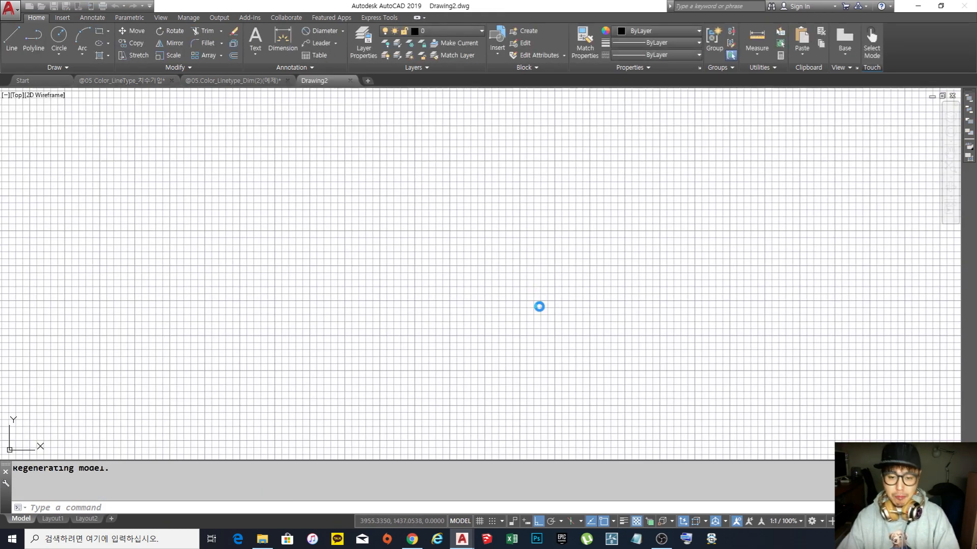
pyautogui.write('c')
pyautogui.press('Return')
pyautogui.click(470, 268)
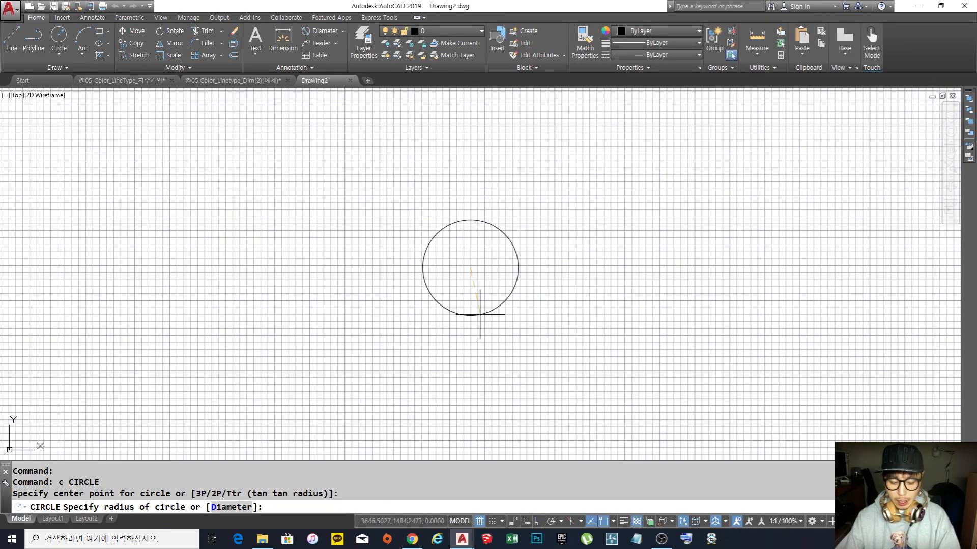
pyautogui.write('50')
pyautogui.press('Return')
pyautogui.press('Escape')
# Step: Turn off the grid display in the new drawing
pyautogui.scroll(8, 464, 277)
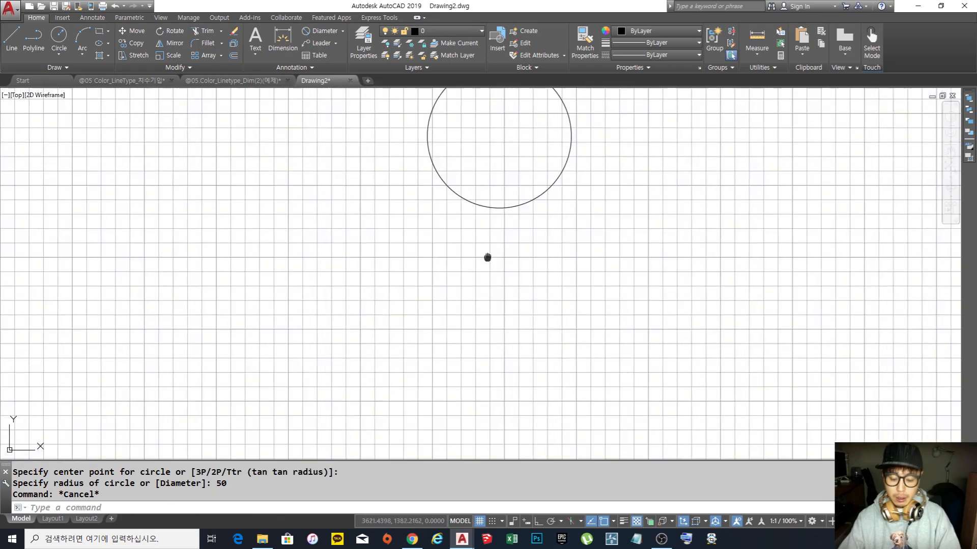
pyautogui.press('F7')
pyautogui.moveTo(508, 253); pyautogui.dragTo(497, 334, button='middle')
pyautogui.scroll(-3, 491, 328)
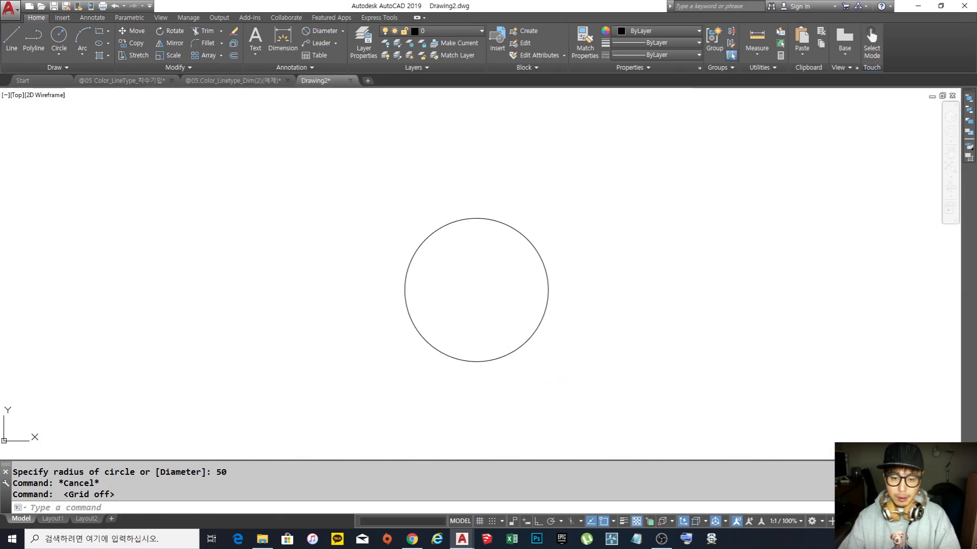
# Step: Add two radius dimensions to the circle, one with text outside the upper right and one inside below the top edge
pyautogui.write('dra')
pyautogui.press('Return')
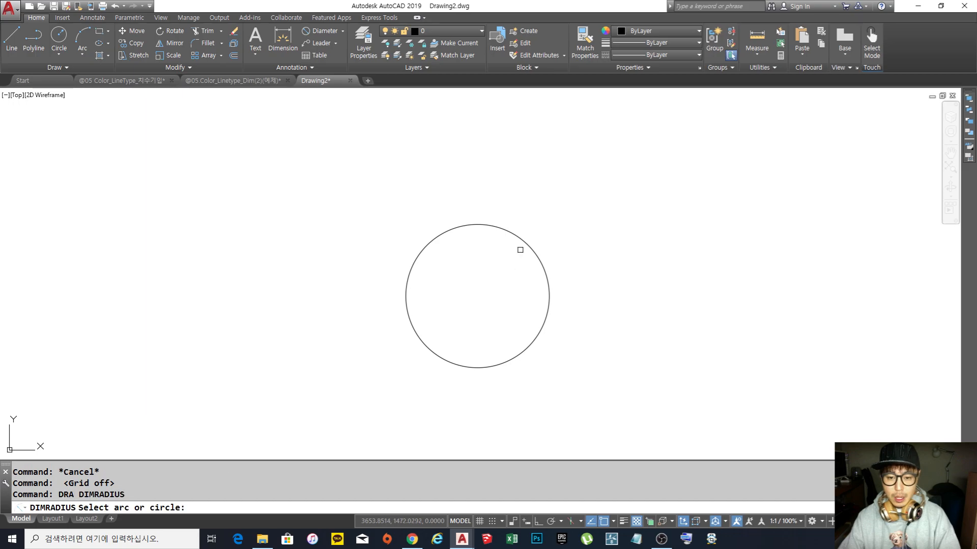
pyautogui.click(526, 241)
pyautogui.click(539, 227)
pyautogui.scroll(4, 529, 239)
pyautogui.press('Return')
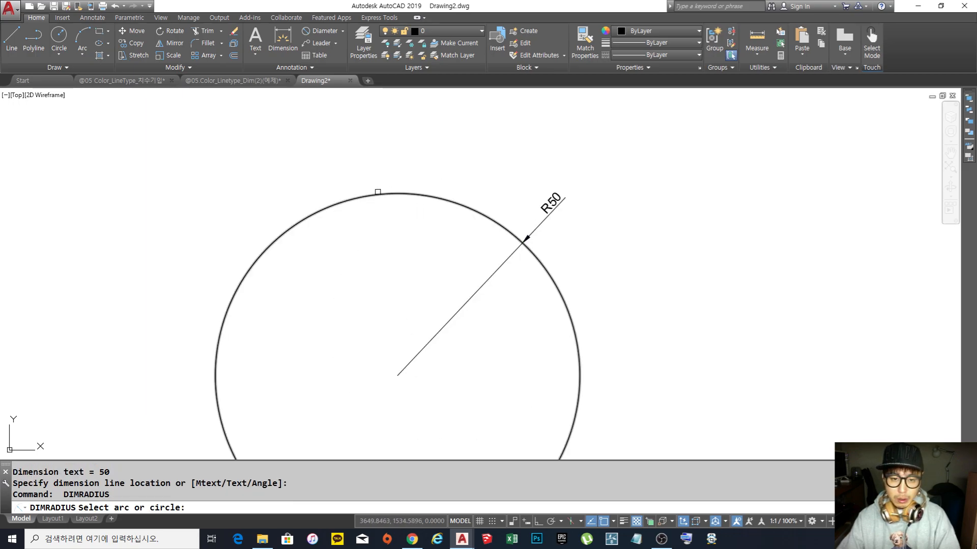
pyautogui.click(379, 194)
pyautogui.click(391, 275)
pyautogui.moveTo(409, 283); pyautogui.dragTo(436, 257, button='middle')
# Step: Add two diameter dimensions to the circle, one with text inside the upper left and one outside beyond the upper left
pyautogui.write('ddi')
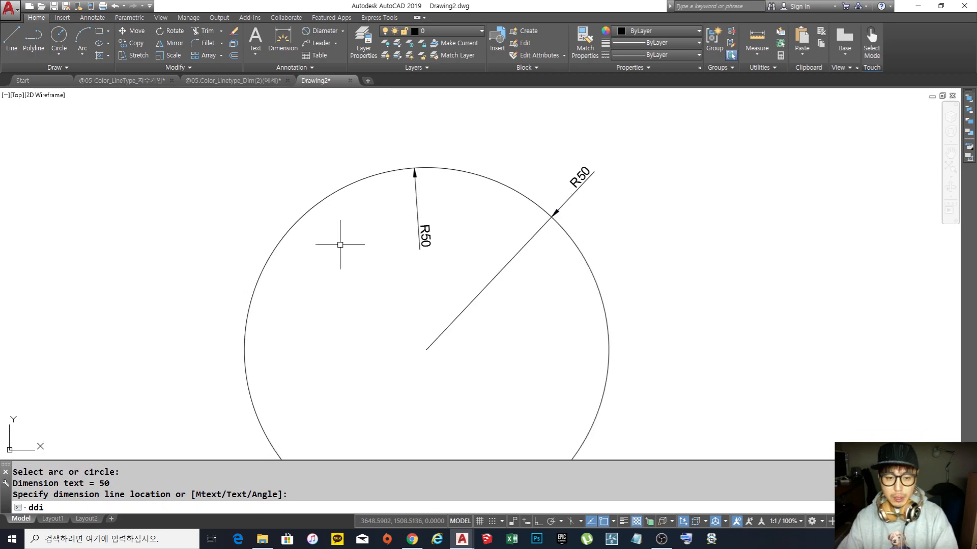
pyautogui.press('Return')
pyautogui.click(283, 238)
pyautogui.click(359, 295)
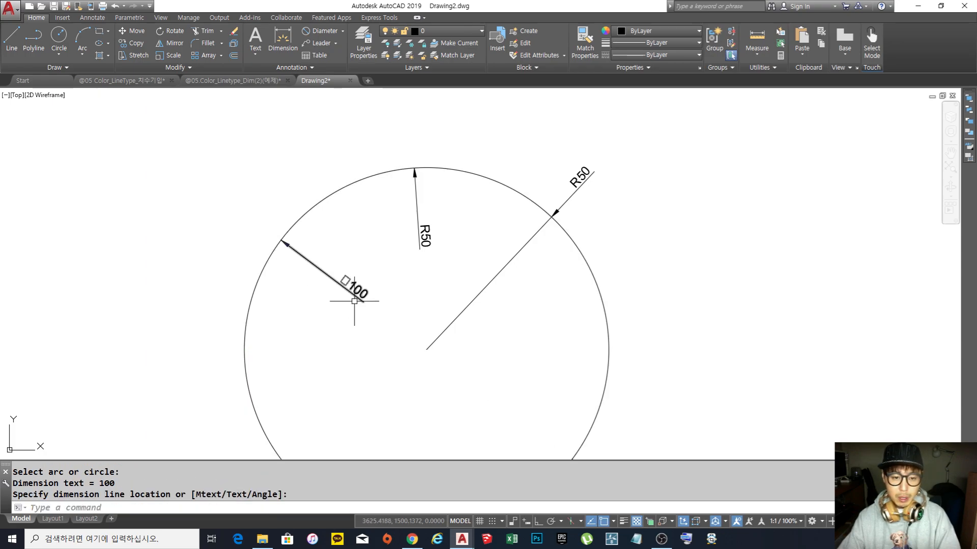
pyautogui.press('Return')
pyautogui.click(332, 191)
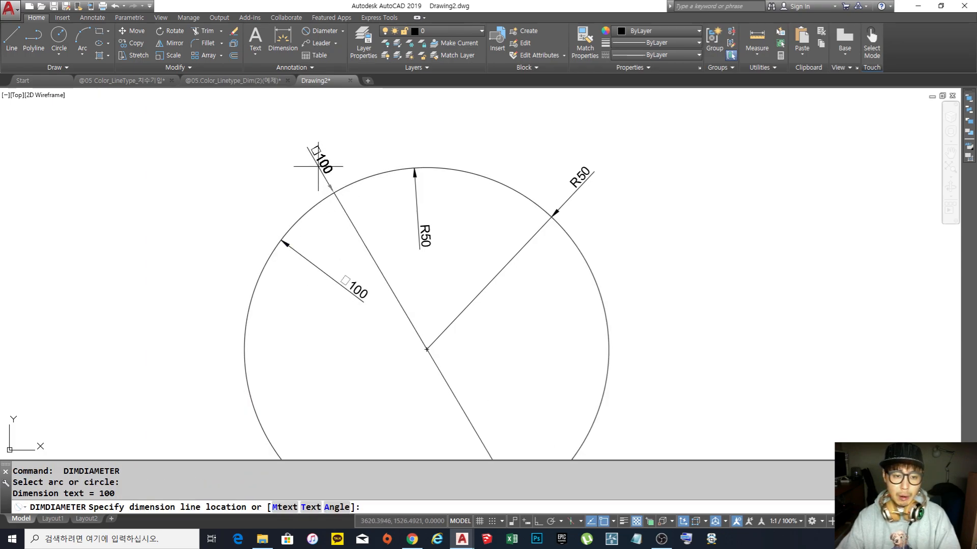
pyautogui.moveTo(343, 185); pyautogui.dragTo(437, 189, button='middle')
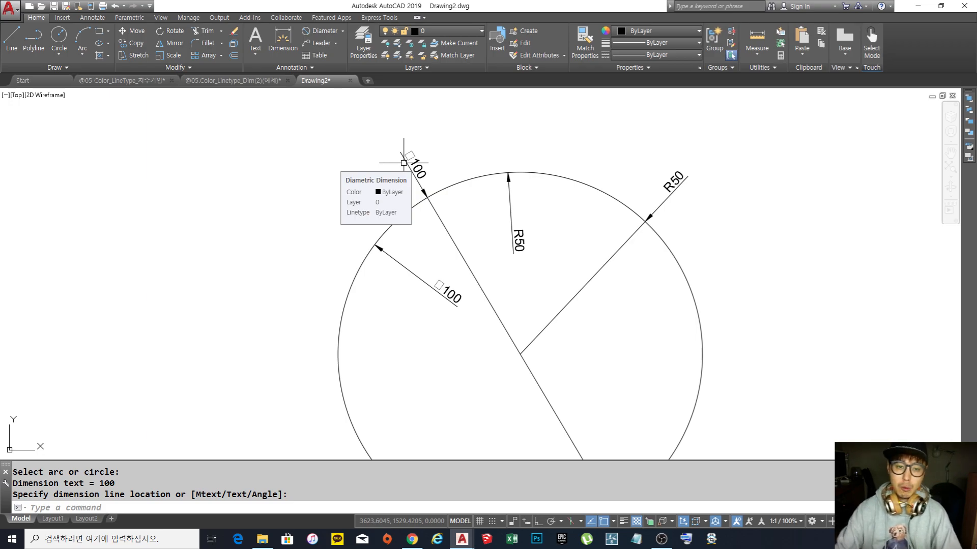
# Step: Change the font of the Standard text style used by dimension style ISO-25 to 돋움체
pyautogui.write('D')
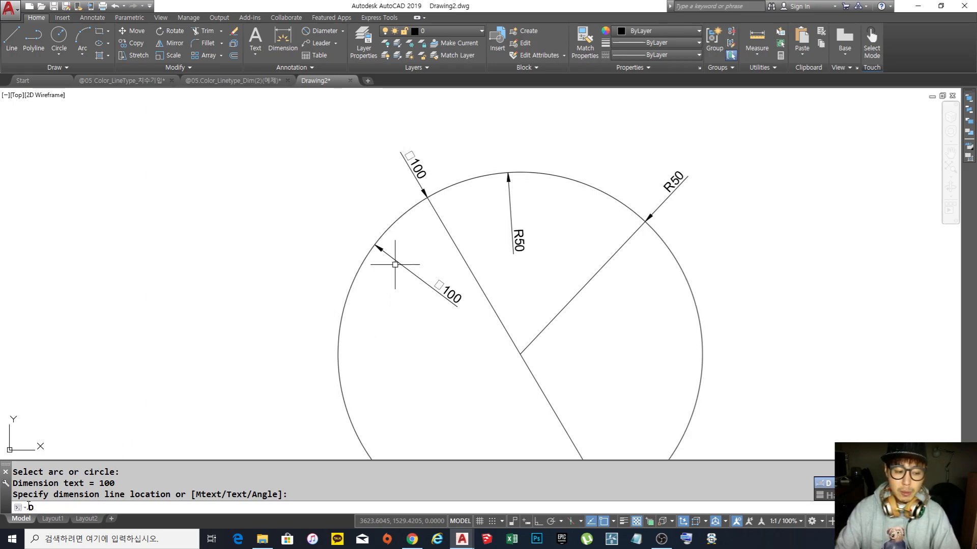
pyautogui.press('Return')
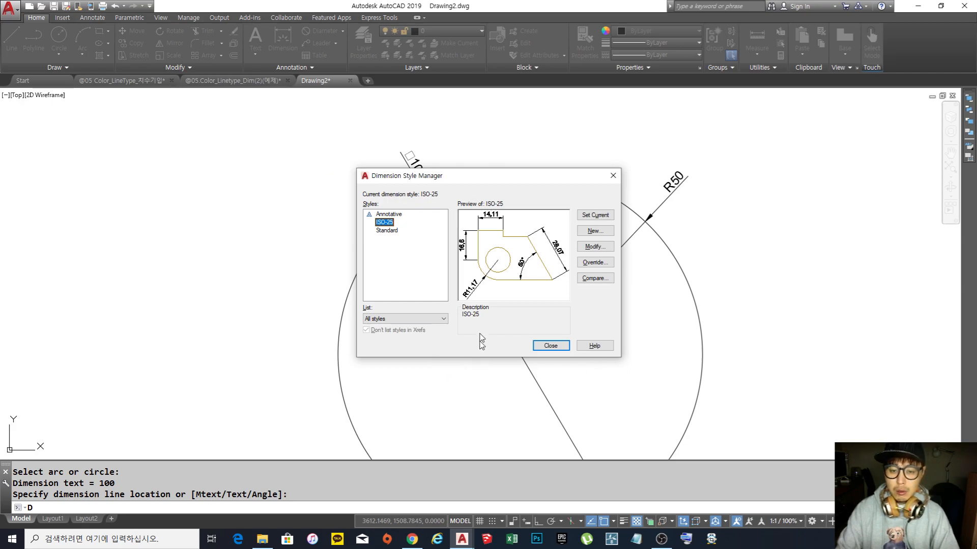
pyautogui.click(390, 232)
pyautogui.click(388, 223)
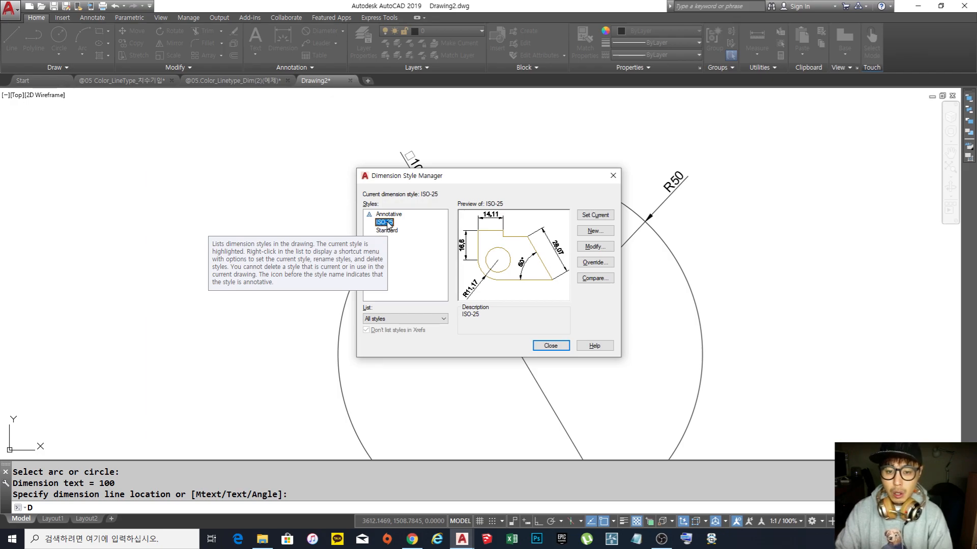
pyautogui.click(595, 247)
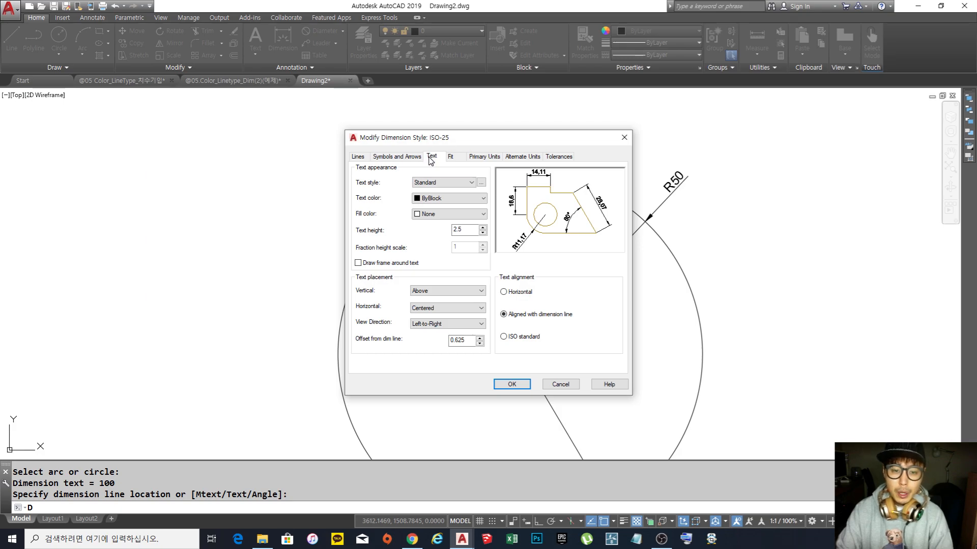
pyautogui.click(481, 182)
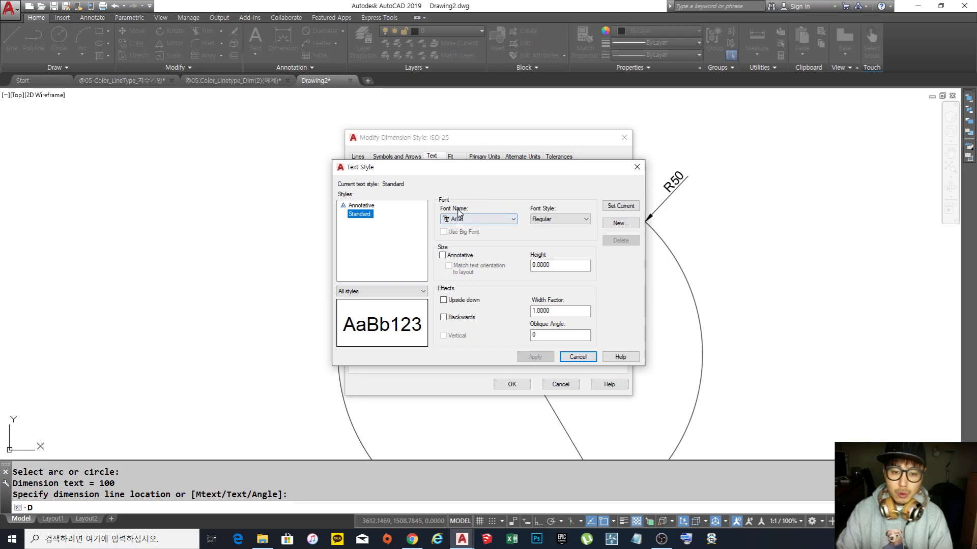
pyautogui.click(477, 219)
pyautogui.moveTo(558, 270); pyautogui.dragTo(561, 340)
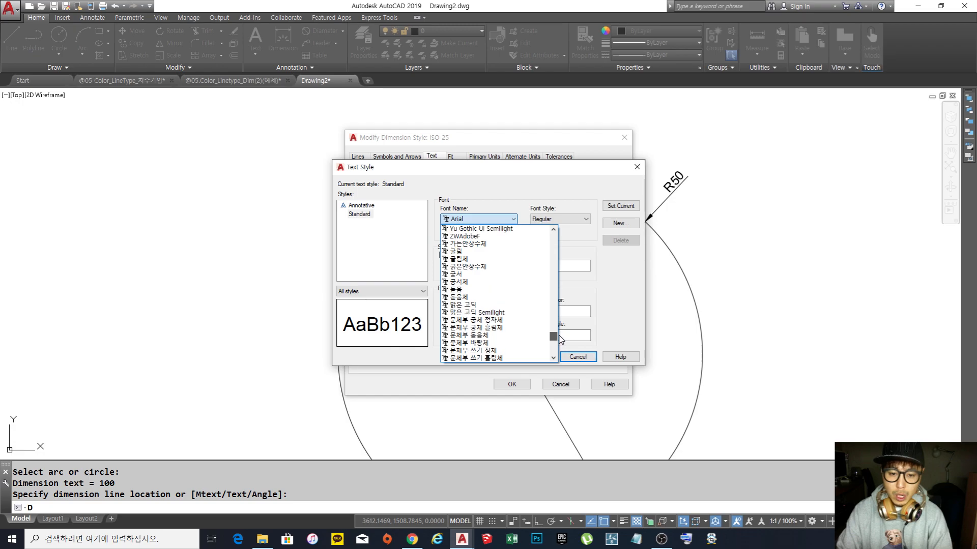
pyautogui.click(473, 298)
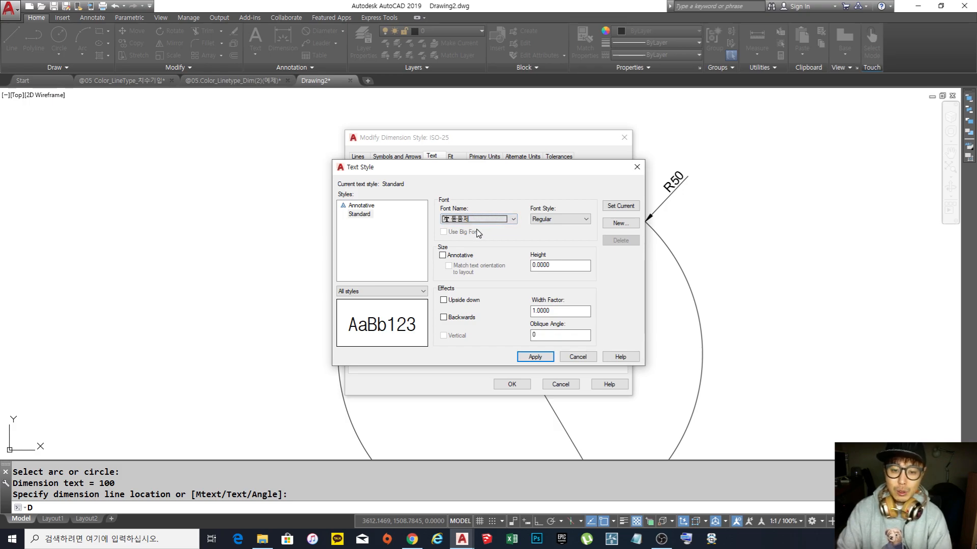
pyautogui.click(535, 357)
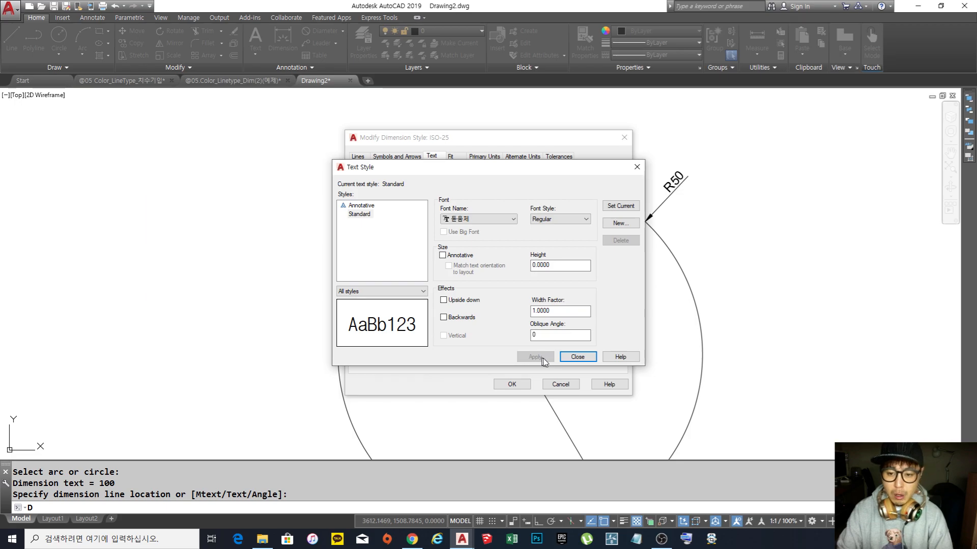
pyautogui.click(575, 356)
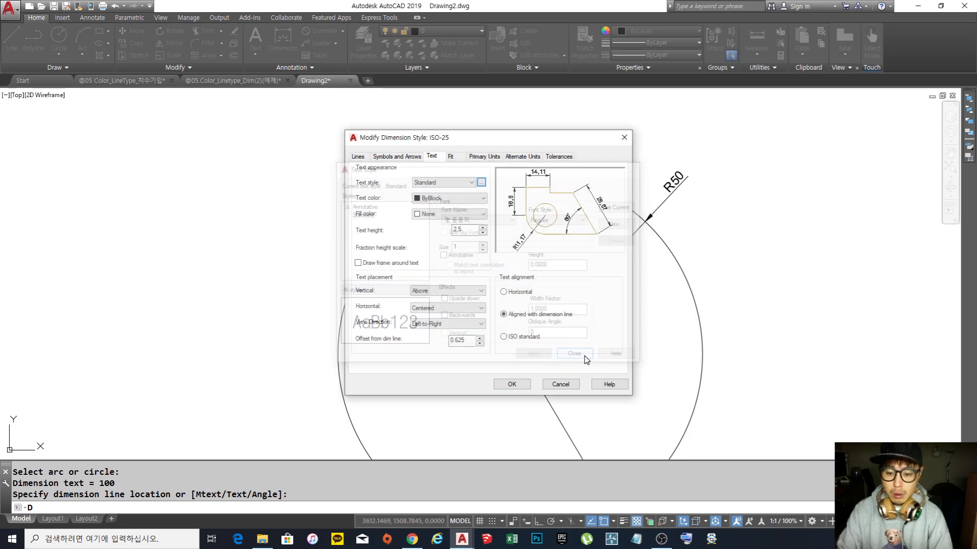
pyautogui.click(518, 385)
pyautogui.click(551, 346)
pyautogui.scroll(3, 407, 155)
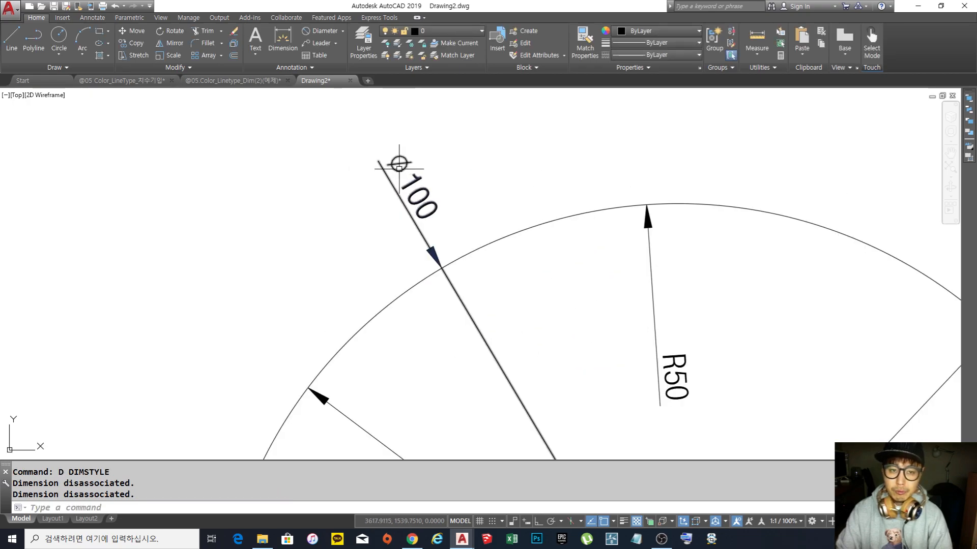
pyautogui.scroll(-5, 524, 222)
pyautogui.moveTo(562, 235)
pyautogui.mouseDown(button='middle')
pyautogui.moveTo(515, 246)
pyautogui.moveTo(549, 203)
pyautogui.moveTo(525, 243)
pyautogui.mouseUp(button='middle')
pyautogui.scroll(2, 538, 264)
pyautogui.scroll(-2, 526, 201)
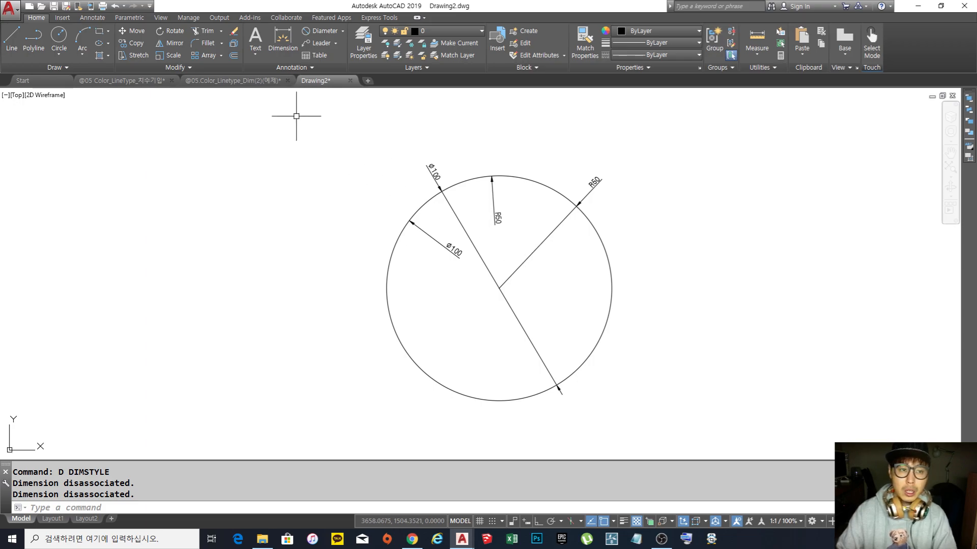
pyautogui.click(250, 82)
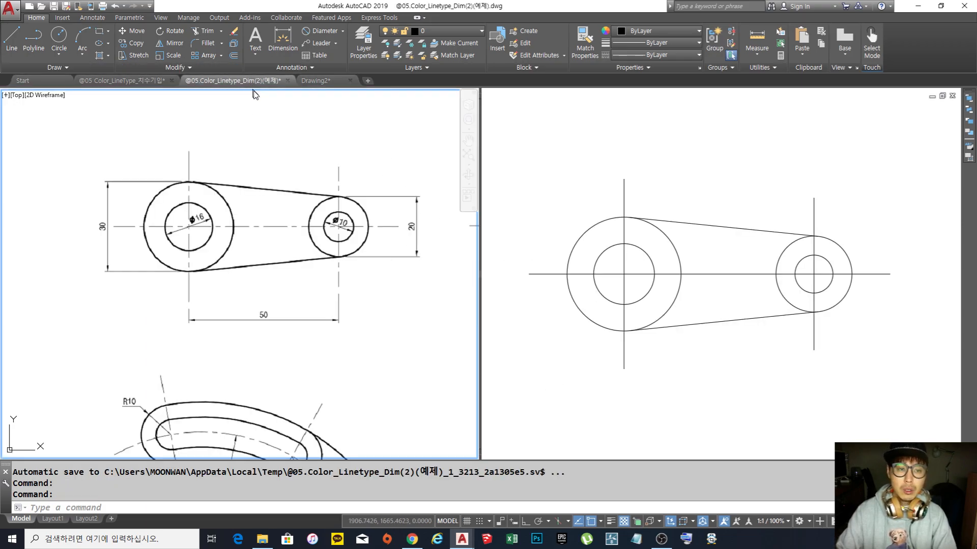
pyautogui.click(125, 80)
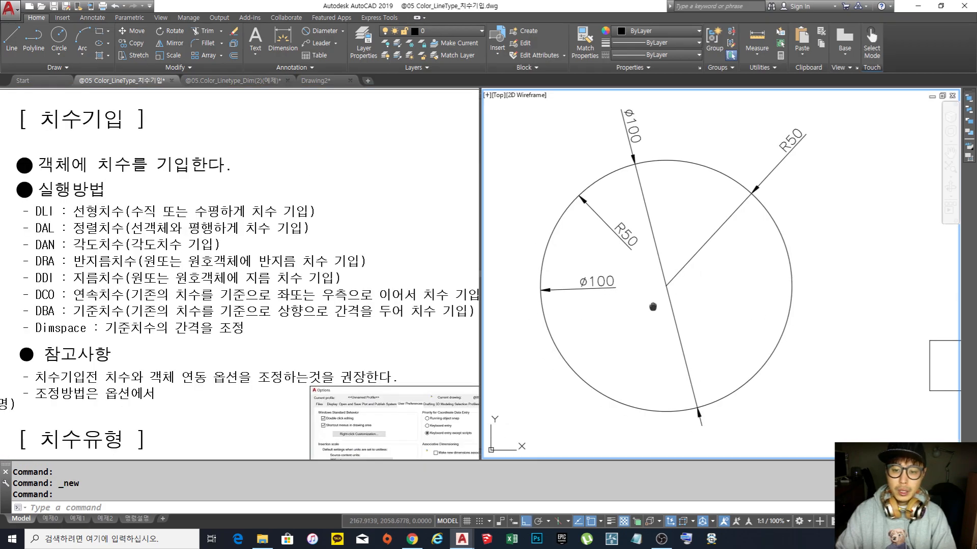
pyautogui.scroll(-2, 642, 318)
pyautogui.moveTo(691, 307); pyautogui.dragTo(654, 317, button='middle')
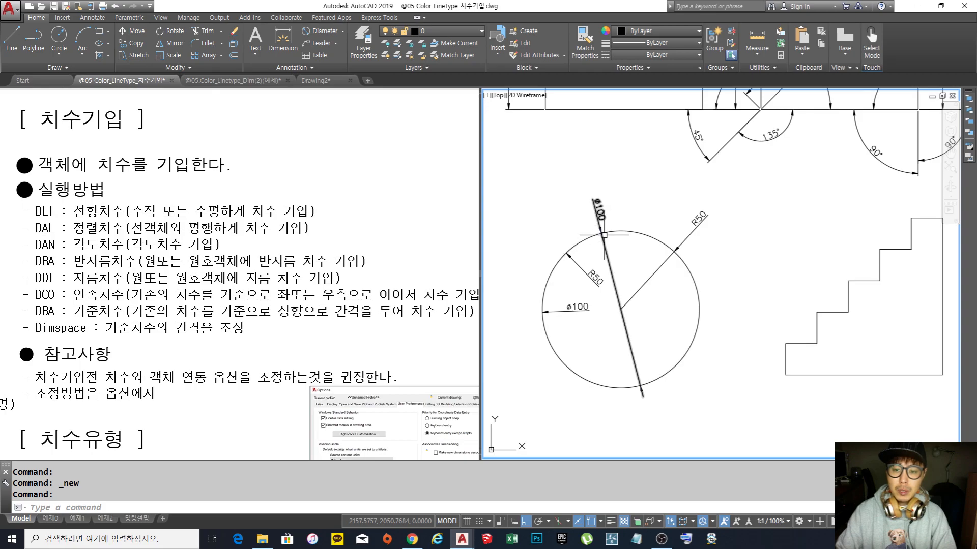
# Step: Move the whole staircase shape a short distance straight down, farther from the dimensions above it
pyautogui.scroll(-2, 733, 229)
pyautogui.moveTo(800, 257); pyautogui.dragTo(719, 282, button='middle')
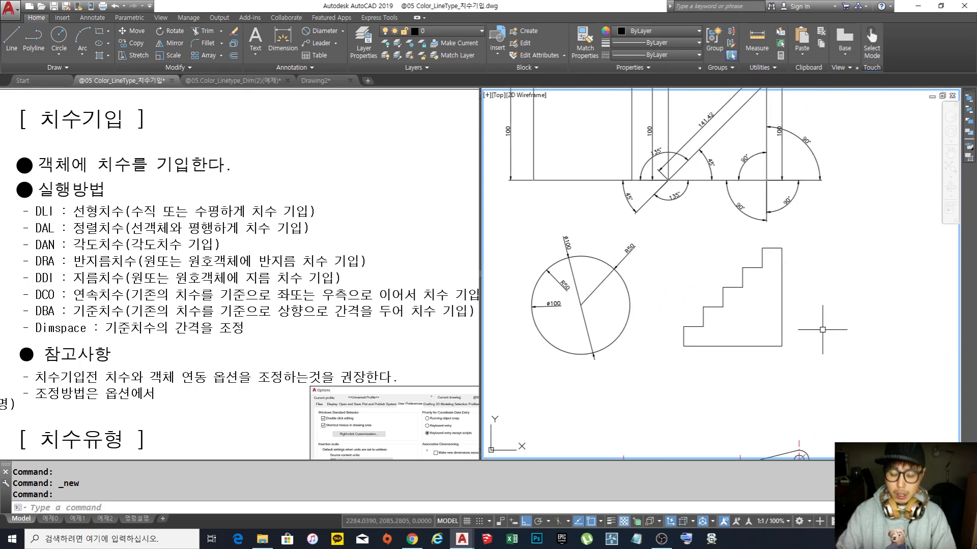
pyautogui.write('m')
pyautogui.press('Return')
pyautogui.click(830, 365)
pyautogui.click(669, 239)
pyautogui.press('Return')
pyautogui.click(896, 300)
pyautogui.click(894, 338)
# Step: Add a horizontal linear dimension to the staircase's top tread, placing its dimension line above the tread
pyautogui.moveTo(800, 355); pyautogui.dragTo(777, 322, button='middle')
pyautogui.scroll(2, 735, 287)
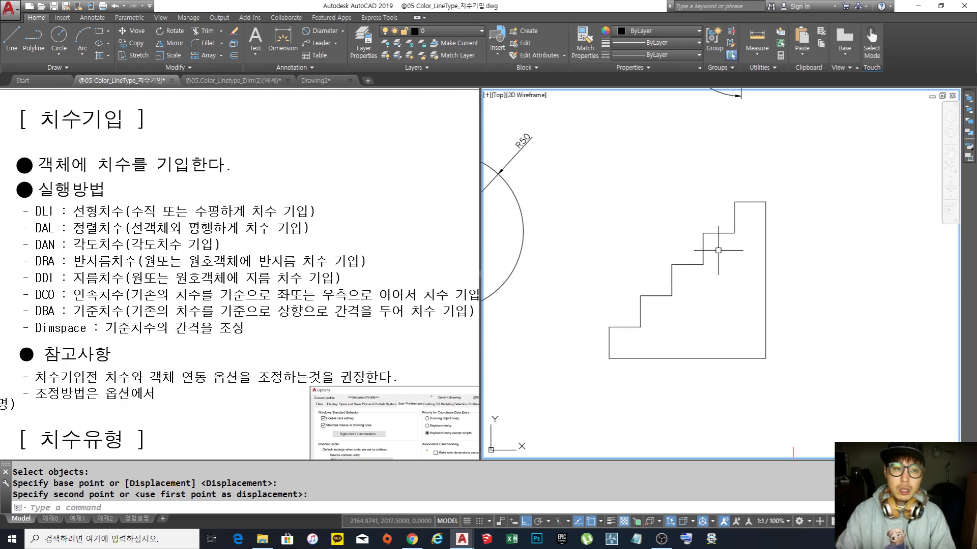
pyautogui.moveTo(734, 209); pyautogui.dragTo(739, 208, button='middle')
pyautogui.write('d')
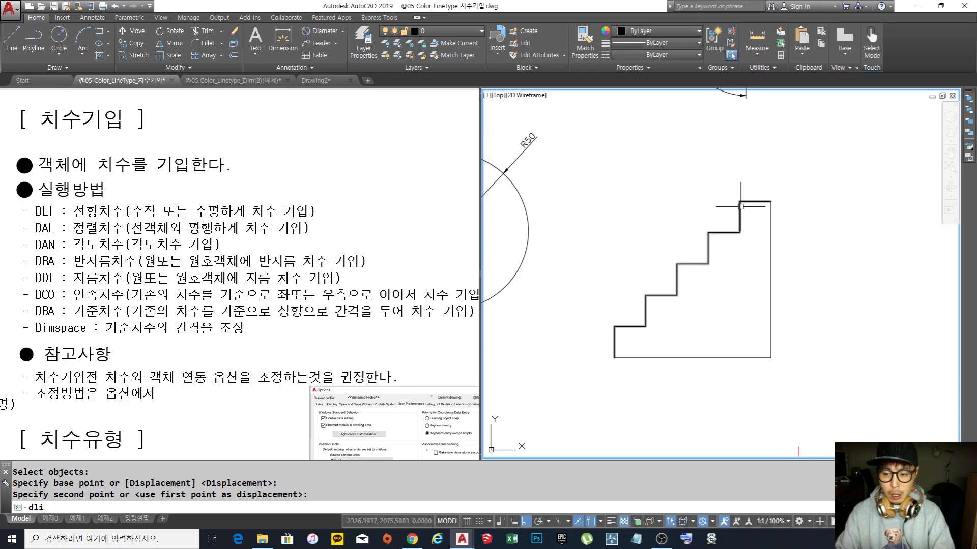
pyautogui.write('li')
pyautogui.press('Return')
pyautogui.click(755, 202)
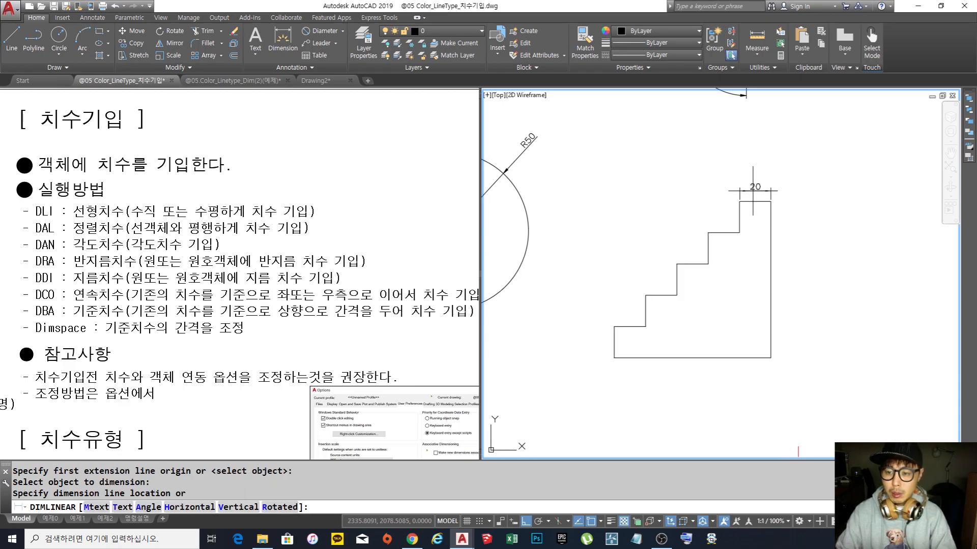
pyautogui.click(738, 162)
# Step: Continue dimensions leftward from the left extension line of the top tread's dimension across the four remaining treads
pyautogui.write('dco')
pyautogui.press('Return')
pyautogui.press('Return')
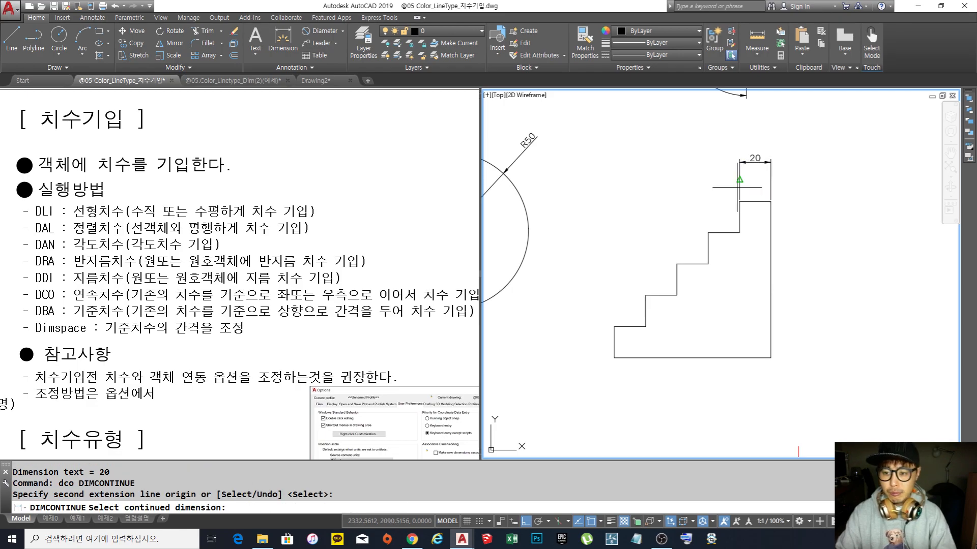
pyautogui.click(740, 184)
pyautogui.click(707, 232)
pyautogui.click(676, 263)
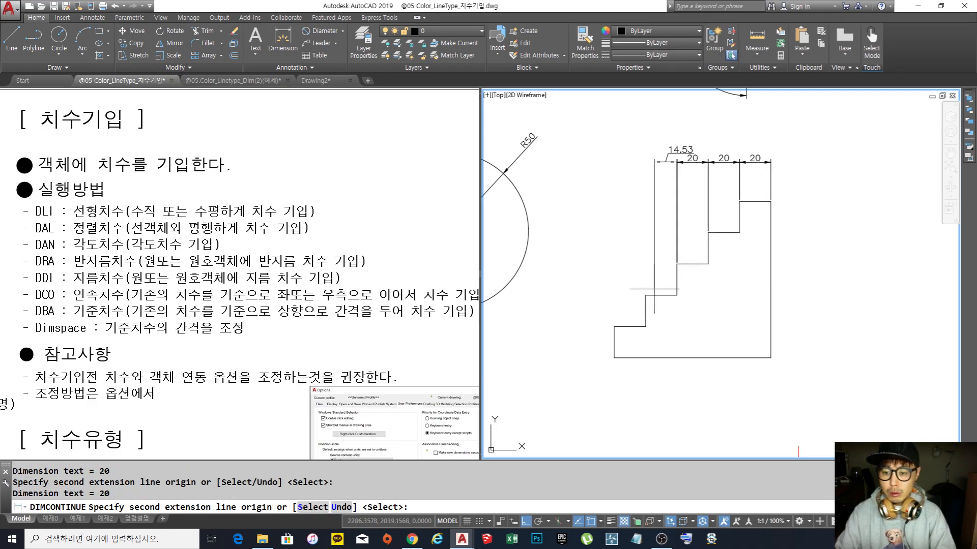
pyautogui.click(645, 295)
pyautogui.click(614, 326)
pyautogui.press('Return')
pyautogui.press('Return')
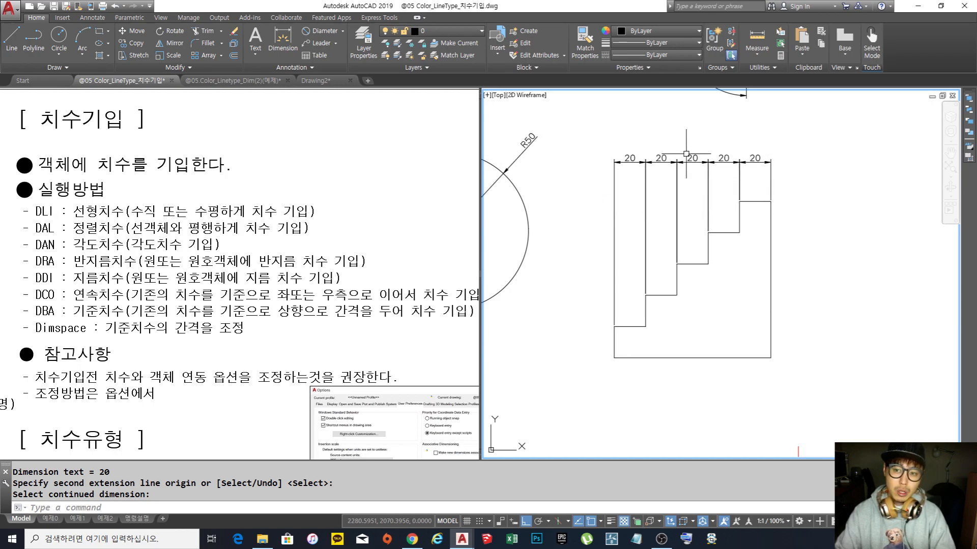
# Step: Erase the four continued dimensions, keeping only the linear dimension above the top tread
pyautogui.press('Escape')
pyautogui.write('e')
pyautogui.press('Return')
pyautogui.click(720, 183)
pyautogui.click(615, 148)
pyautogui.press('Return')
# Step: Add separate linear dimensions to the second and third treads from the top, lined up with the top tread's dimension
pyautogui.write('dli')
pyautogui.press('Return')
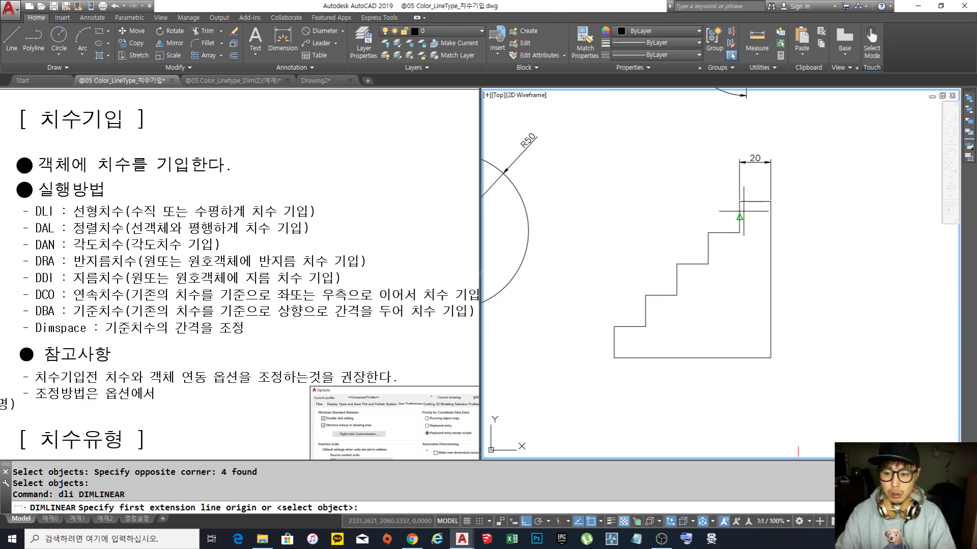
pyautogui.click(739, 202)
pyautogui.click(709, 233)
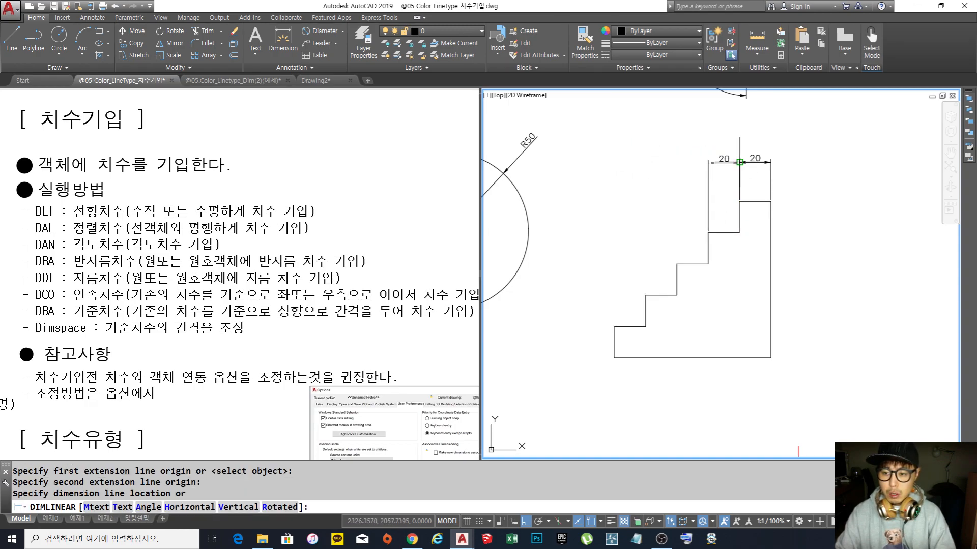
pyautogui.click(729, 161)
pyautogui.press('Return')
pyautogui.click(708, 233)
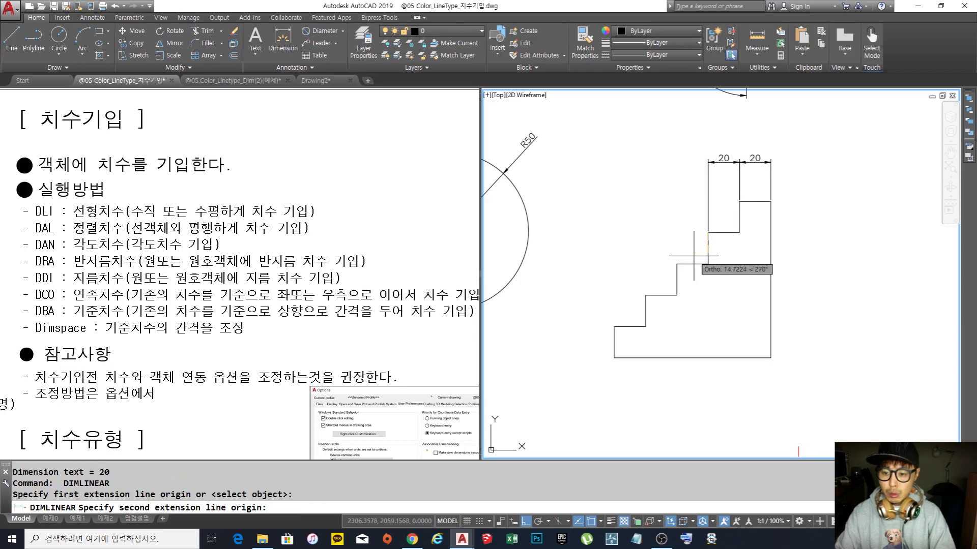
pyautogui.click(677, 264)
pyautogui.scroll(2, 712, 162)
pyautogui.click(711, 162)
pyautogui.scroll(-3, 706, 190)
pyautogui.scroll(2, 755, 184)
# Step: Erase all three linear dimensions above the staircase
pyautogui.write('e')
pyautogui.press('Return')
pyautogui.click(622, 140)
pyautogui.click(719, 284)
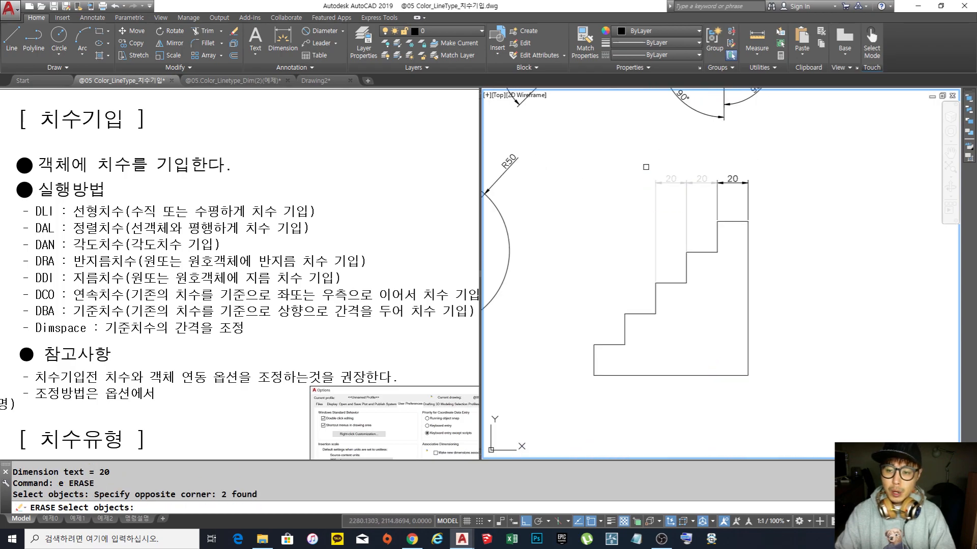
pyautogui.press('Return')
pyautogui.write('e')
pyautogui.press('Return')
pyautogui.click(789, 194)
pyautogui.click(709, 173)
pyautogui.press('Return')
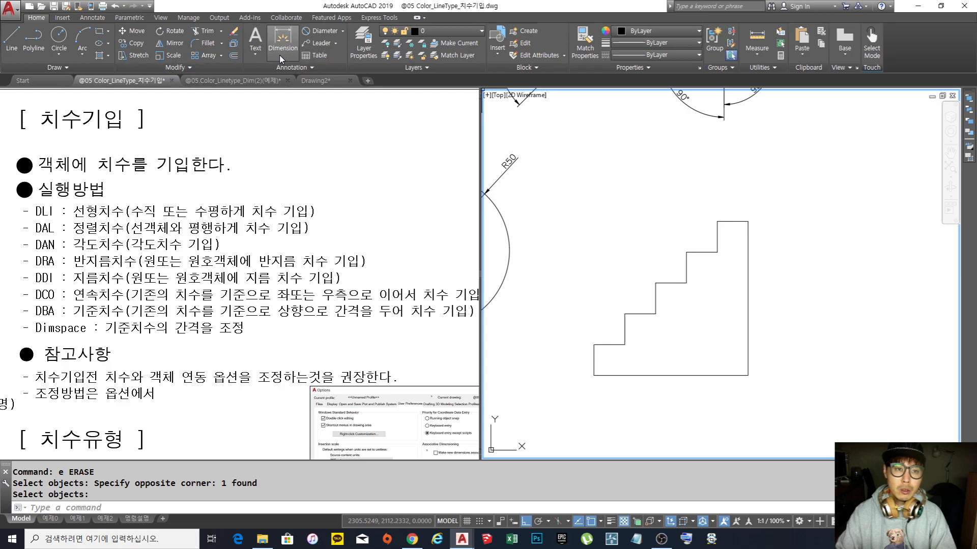
# Step: Look through the dimensioning tools for the Continue and Baseline commands, leaving any command that is started
pyautogui.click(342, 31)
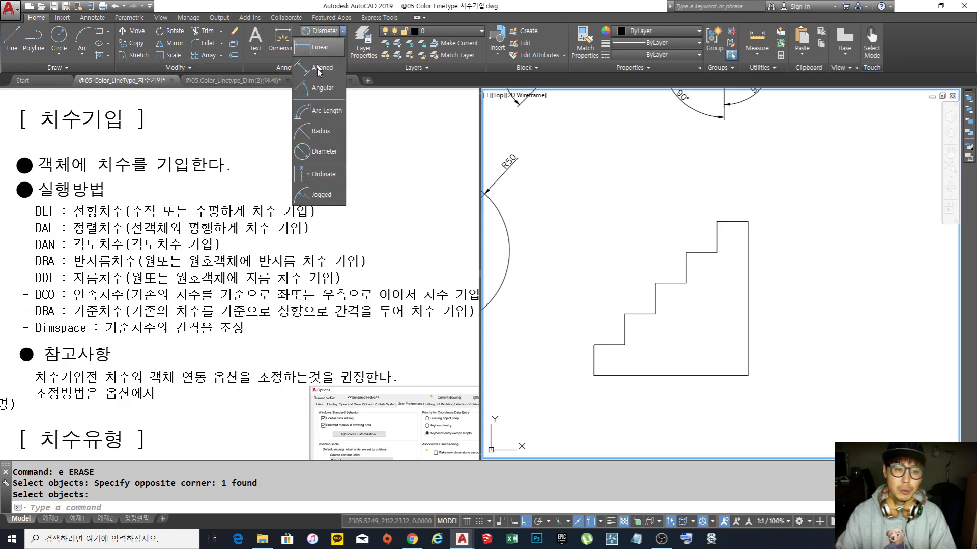
pyautogui.click(328, 32)
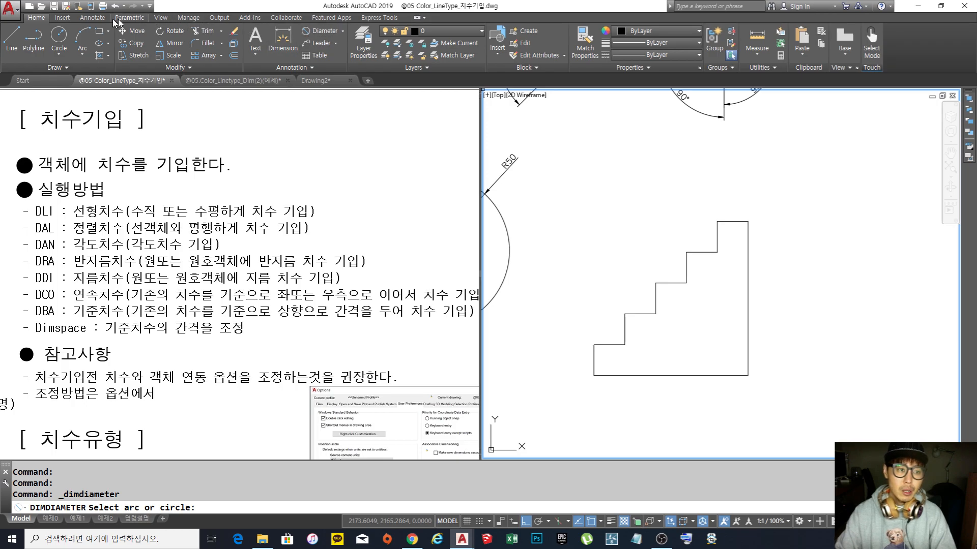
pyautogui.click(92, 18)
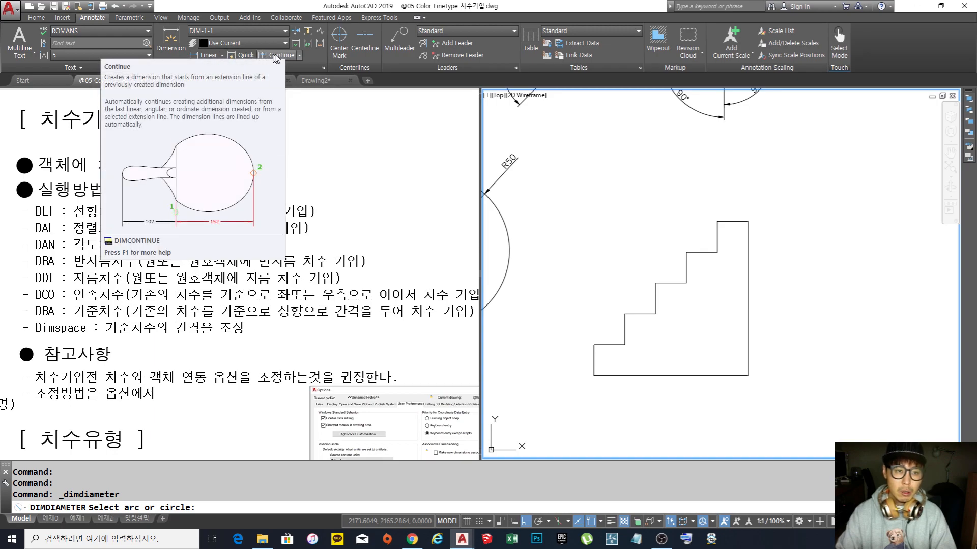
pyautogui.click(300, 55)
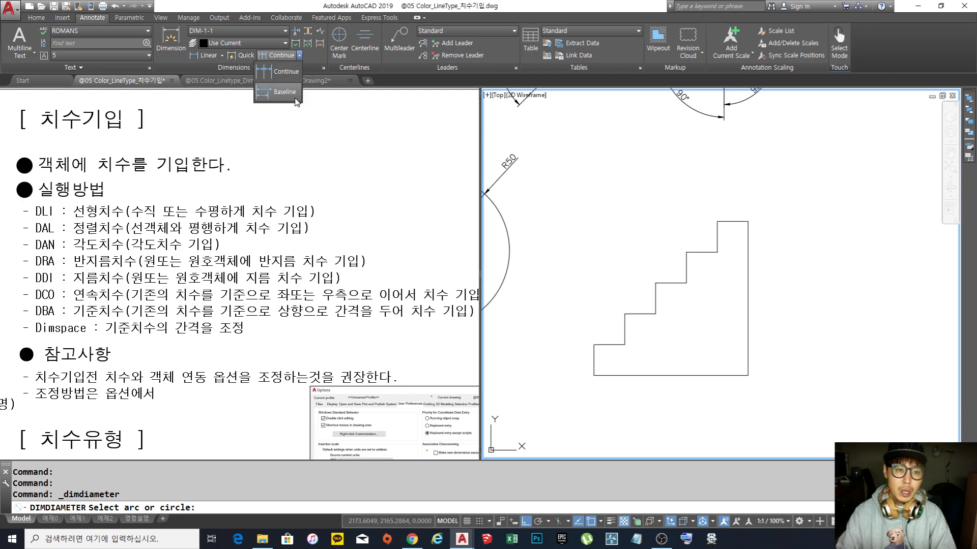
pyautogui.click(285, 69)
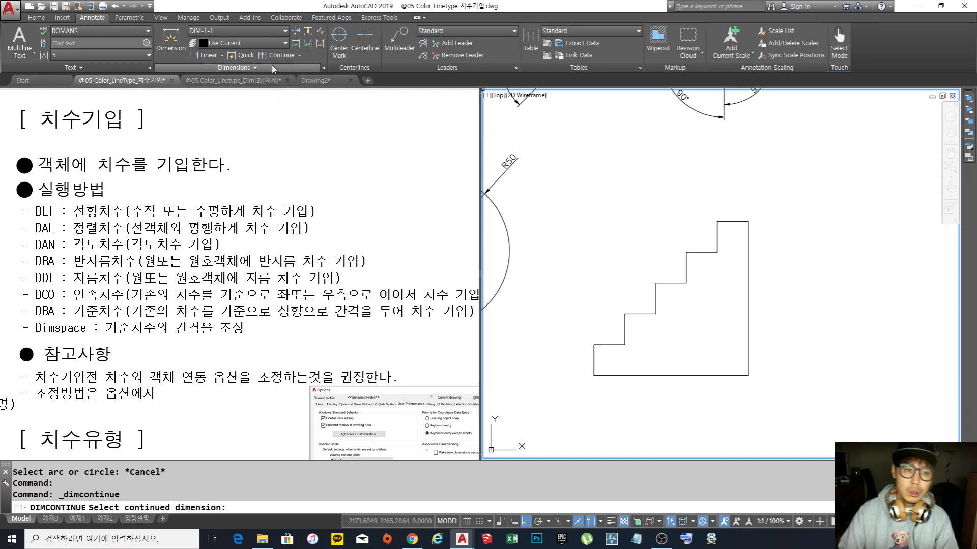
pyautogui.click(299, 56)
pyautogui.click(282, 94)
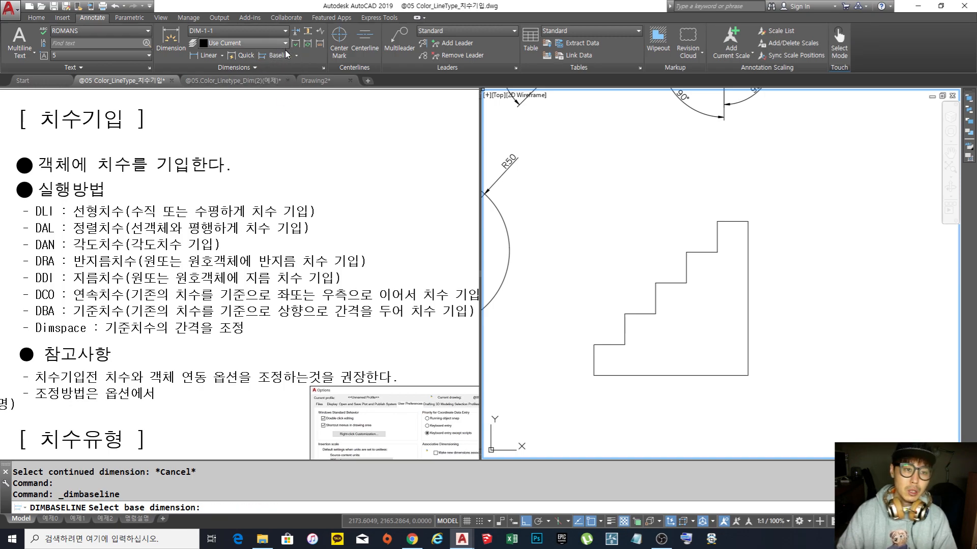
pyautogui.click(298, 55)
pyautogui.click(282, 74)
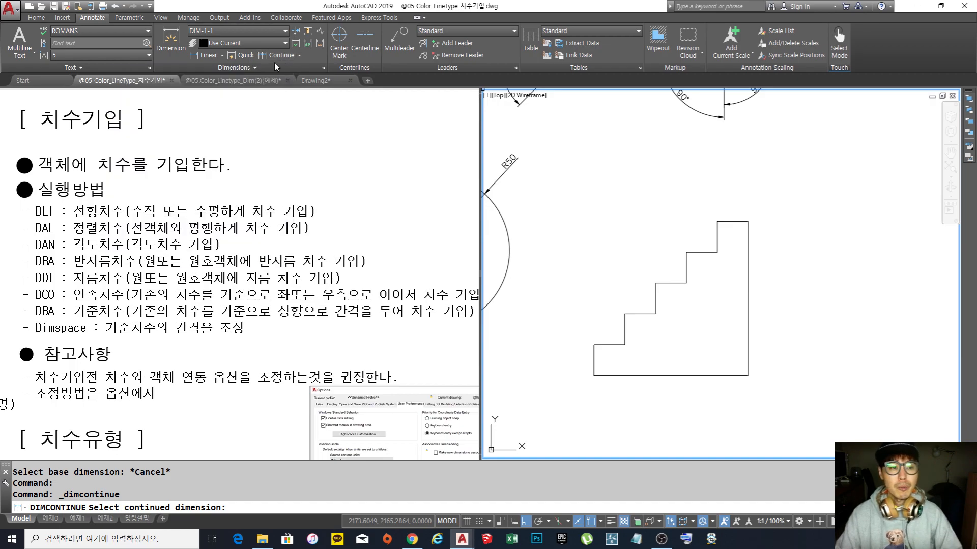
pyautogui.click(35, 17)
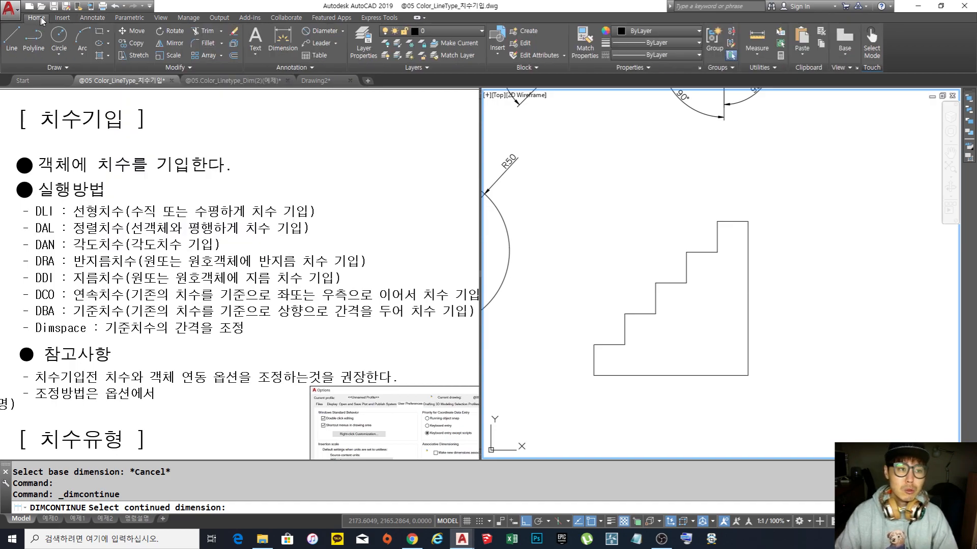
pyautogui.click(84, 14)
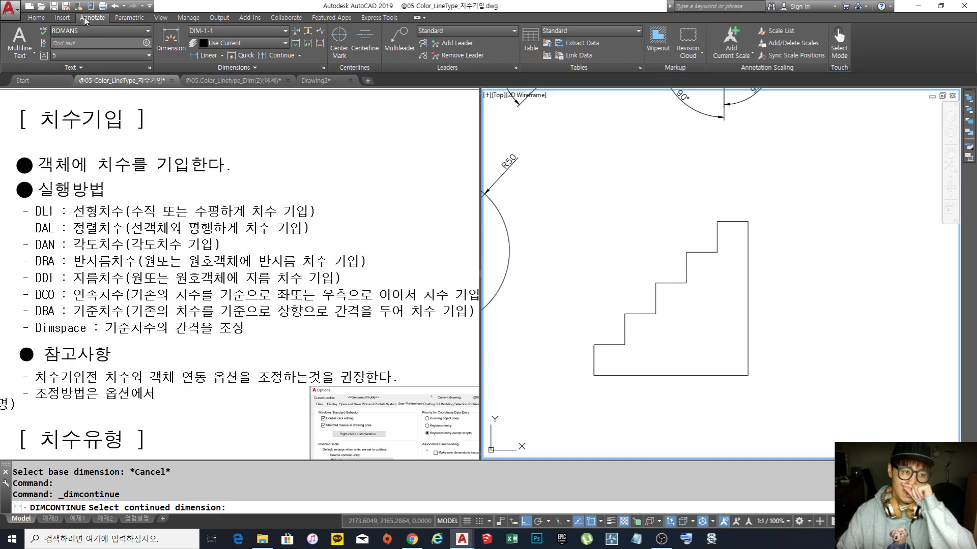
pyautogui.click(36, 16)
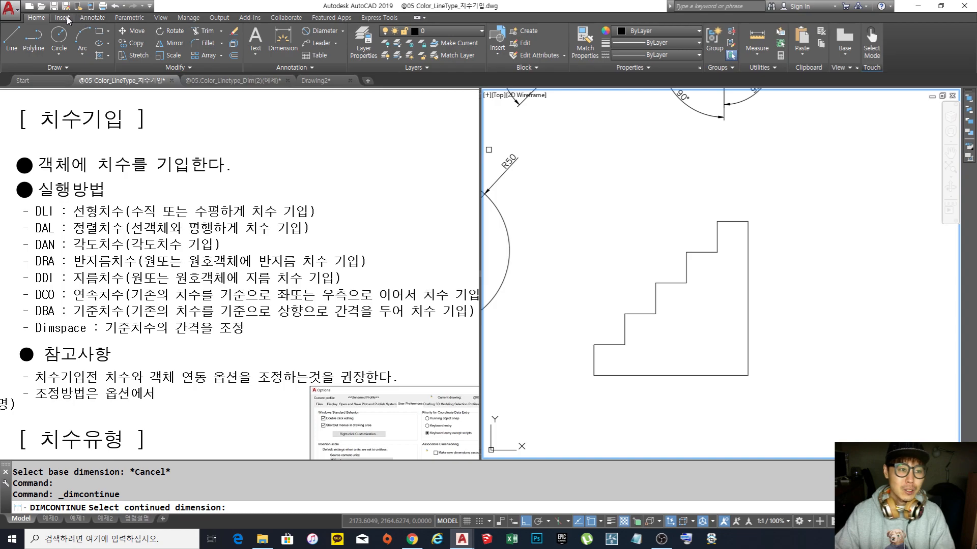
pyautogui.press('Escape')
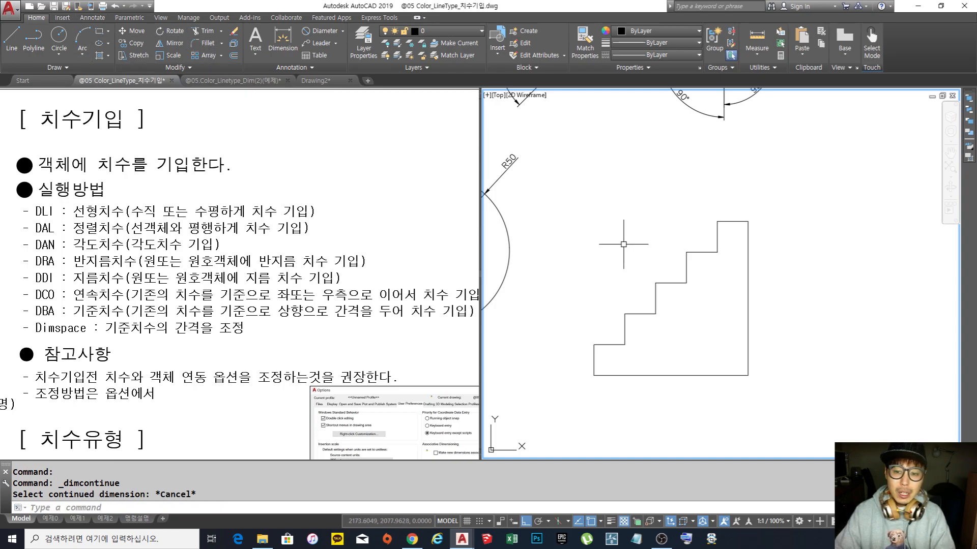
# Step: Dimension the width of the staircase's top tread with a linear dimension selected by object, placed just above it
pyautogui.click(93, 18)
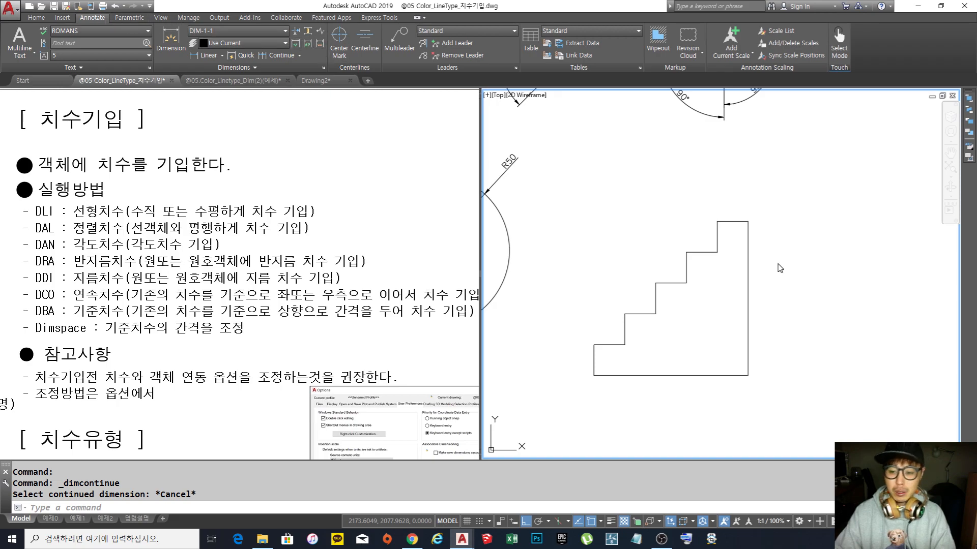
pyautogui.moveTo(617, 218); pyautogui.dragTo(601, 194, button='middle')
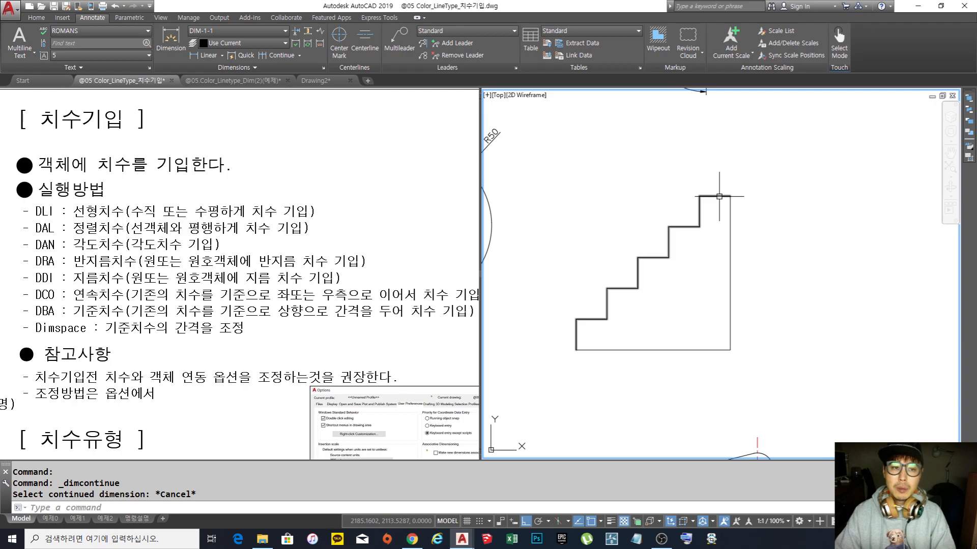
pyautogui.write('dli')
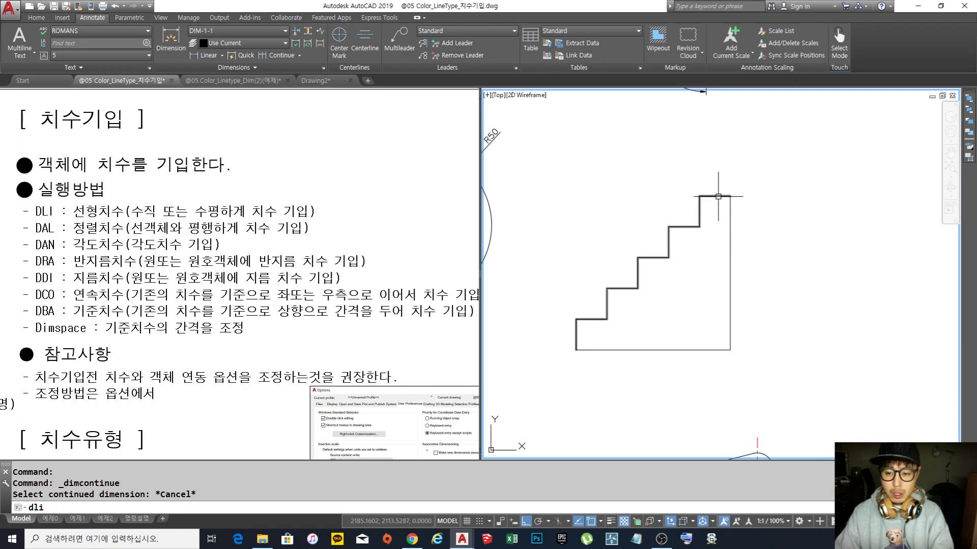
pyautogui.press('Return')
pyautogui.press('Return')
pyautogui.click(712, 197)
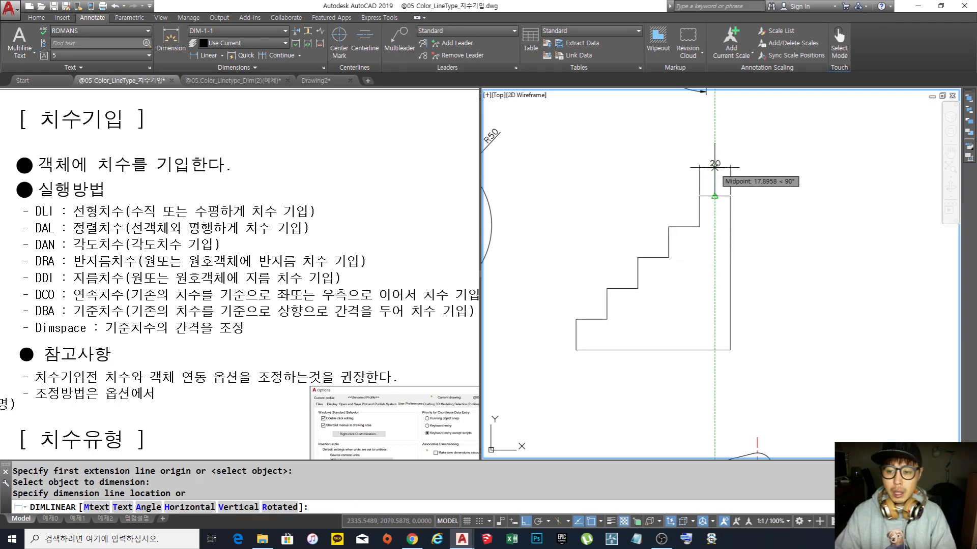
pyautogui.click(702, 168)
pyautogui.click(712, 167)
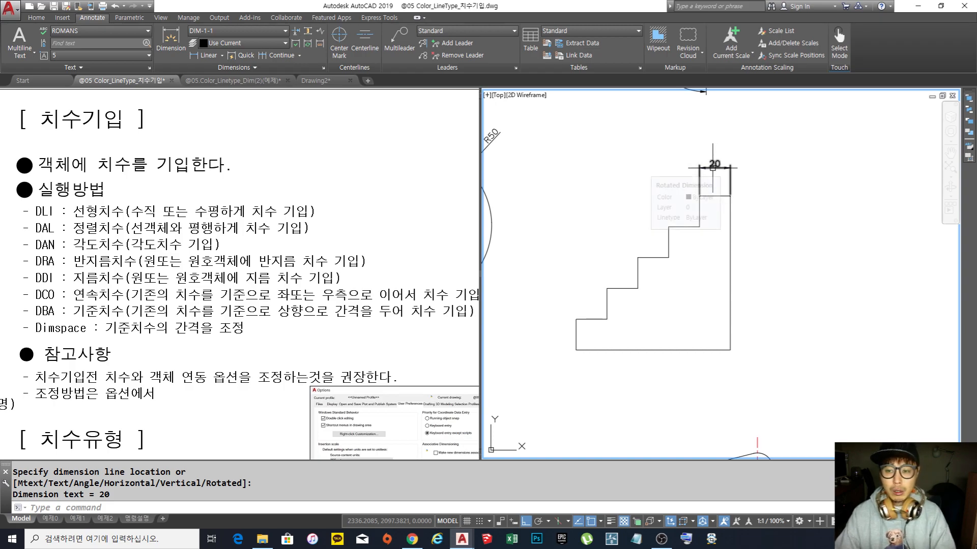
# Step: Use Continue from the left extension line of the top tread's dimension to dimension the four lower treads in one chain
pyautogui.click(283, 56)
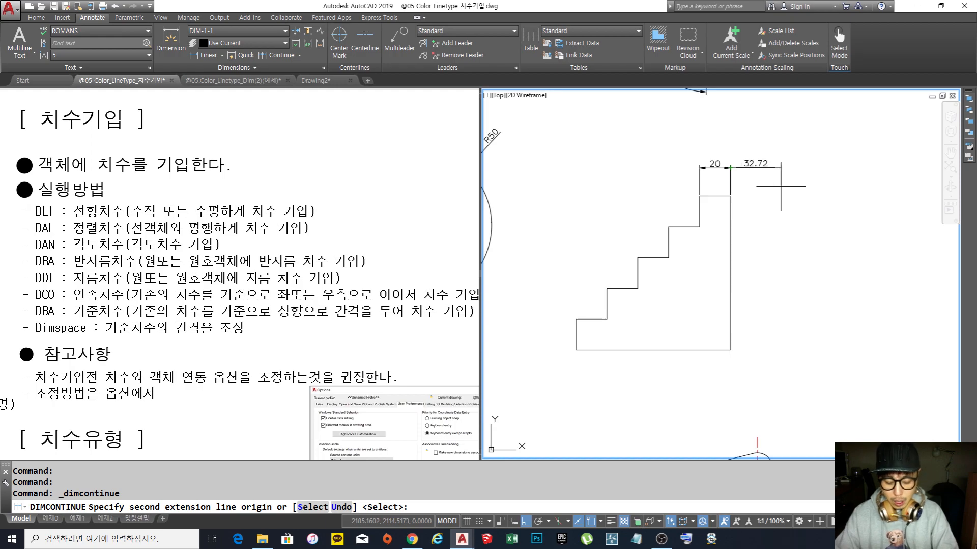
pyautogui.press('Return')
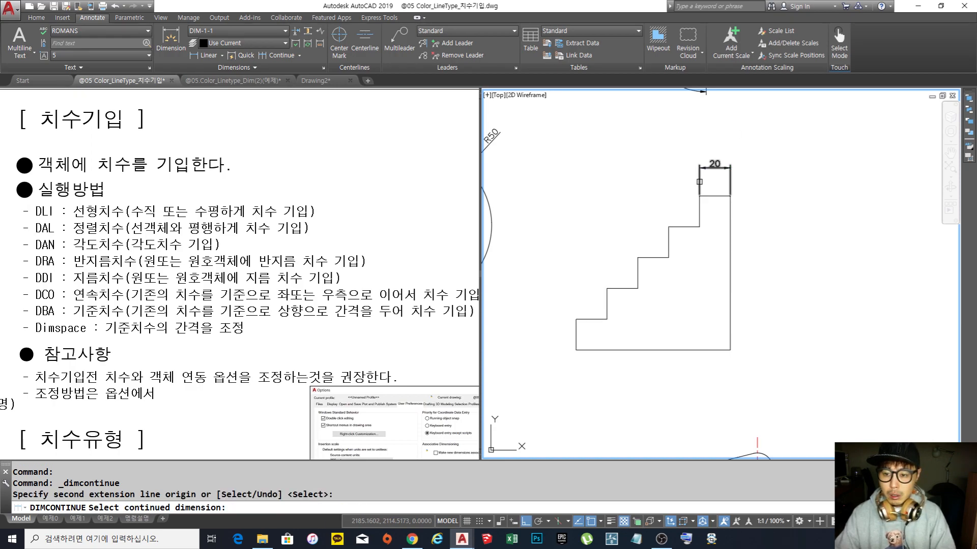
pyautogui.click(699, 182)
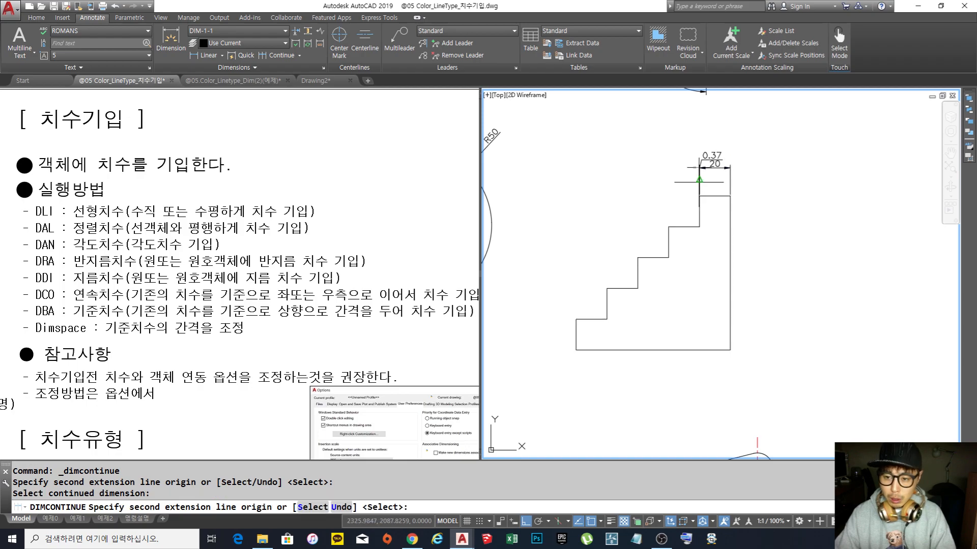
pyautogui.click(668, 226)
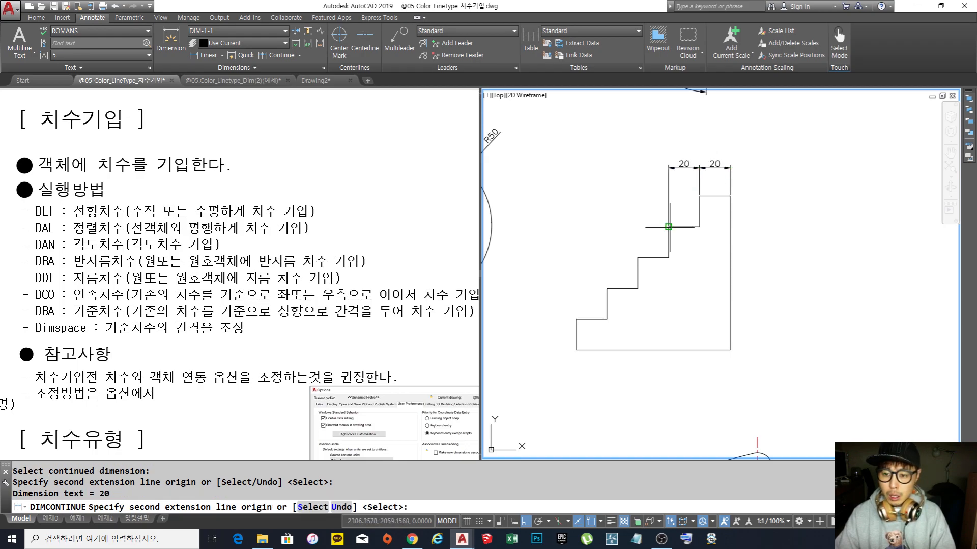
pyautogui.click(638, 258)
pyautogui.click(607, 289)
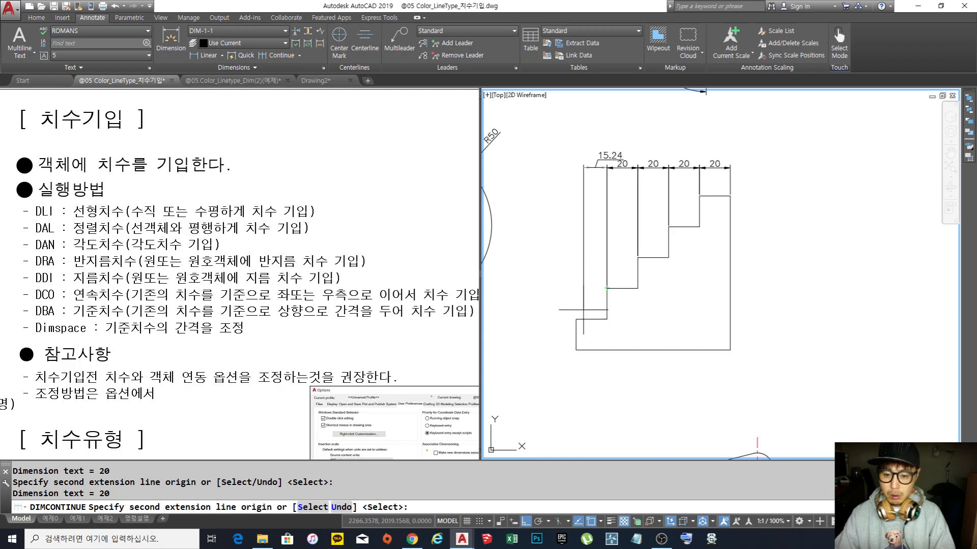
pyautogui.click(576, 319)
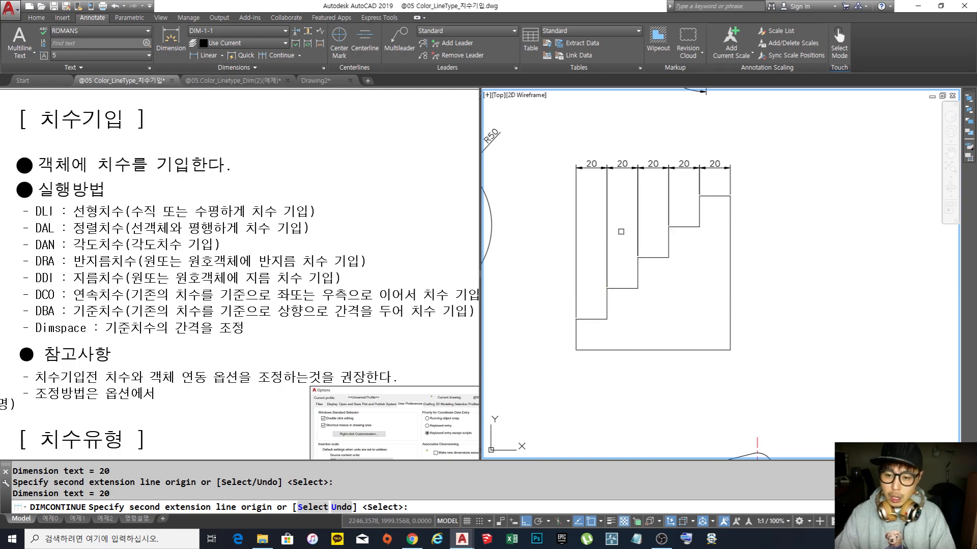
# Step: Continue three dimensions leftward from the square's upper horizontal dimension to free points, about 64, 50 and 44 long
pyautogui.press('Return')
pyautogui.scroll(-2, 673, 220)
pyautogui.moveTo(668, 181); pyautogui.dragTo(884, 287, button='middle')
pyautogui.click(746, 219)
pyautogui.click(687, 243)
pyautogui.click(639, 245)
pyautogui.click(597, 293)
pyautogui.press('Return')
pyautogui.moveTo(685, 229); pyautogui.dragTo(640, 203, button='middle')
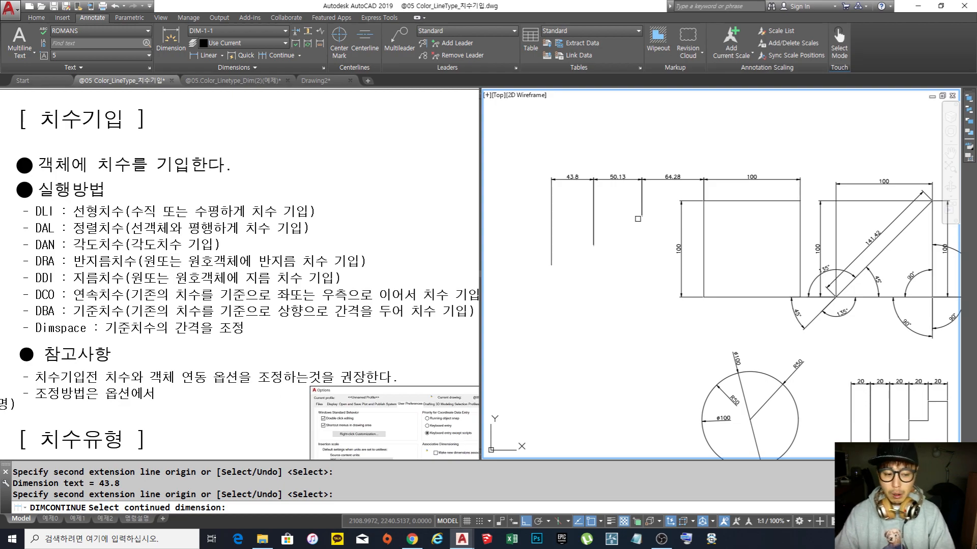
# Step: Erase the five tread dimensions above the staircase after leaving the Continue command
pyautogui.press('Return')
pyautogui.scroll(-2, 601, 196)
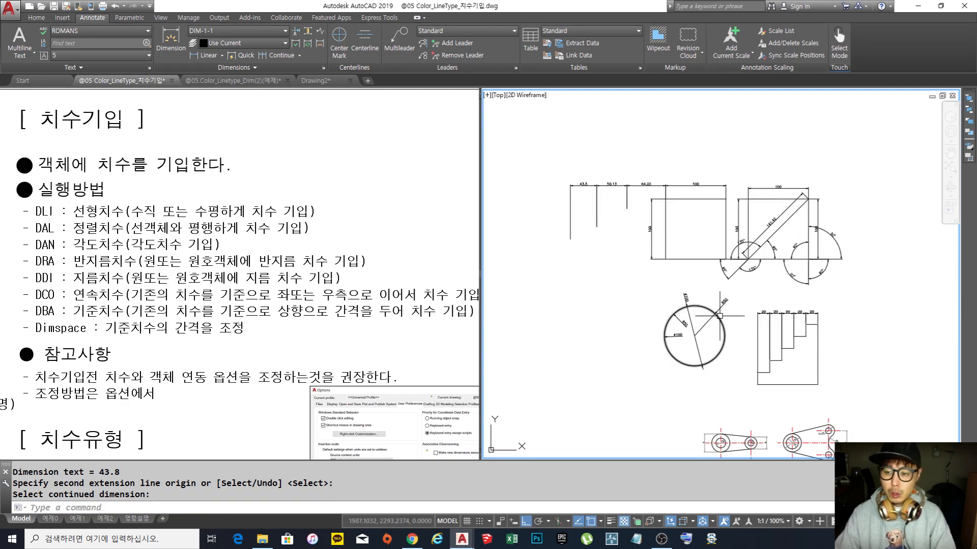
pyautogui.moveTo(720, 315); pyautogui.dragTo(628, 169, button='middle')
pyautogui.moveTo(726, 216); pyautogui.dragTo(722, 286, button='middle')
pyautogui.scroll(3, 686, 227)
pyautogui.scroll(-1, 704, 246)
pyautogui.moveTo(707, 248); pyautogui.dragTo(659, 232, button='middle')
pyautogui.write('e')
pyautogui.press('Return')
pyautogui.click(713, 212)
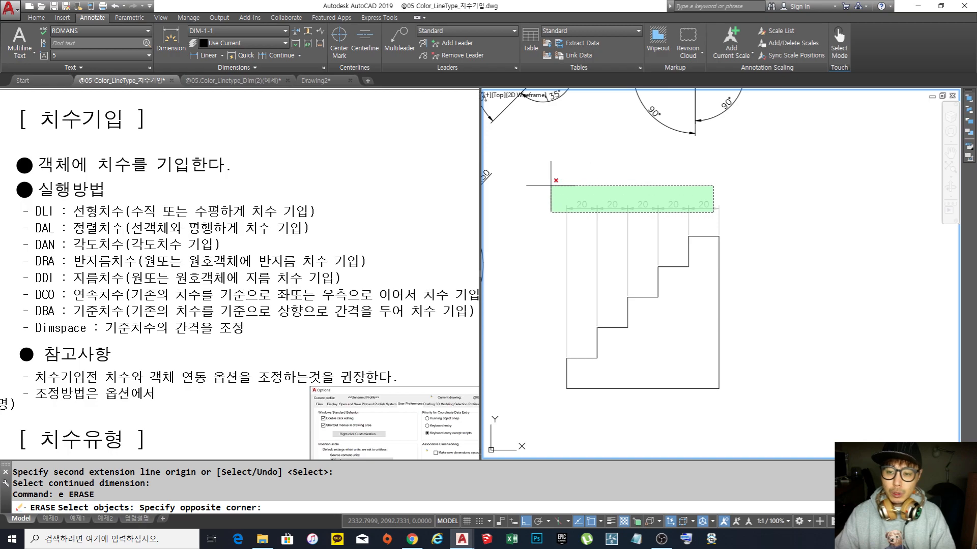
pyautogui.click(602, 186)
pyautogui.press('Return')
# Step: Dimension the width of the staircase's top tread with a linear dimension between its two endpoints, placed just above it
pyautogui.write('dl')
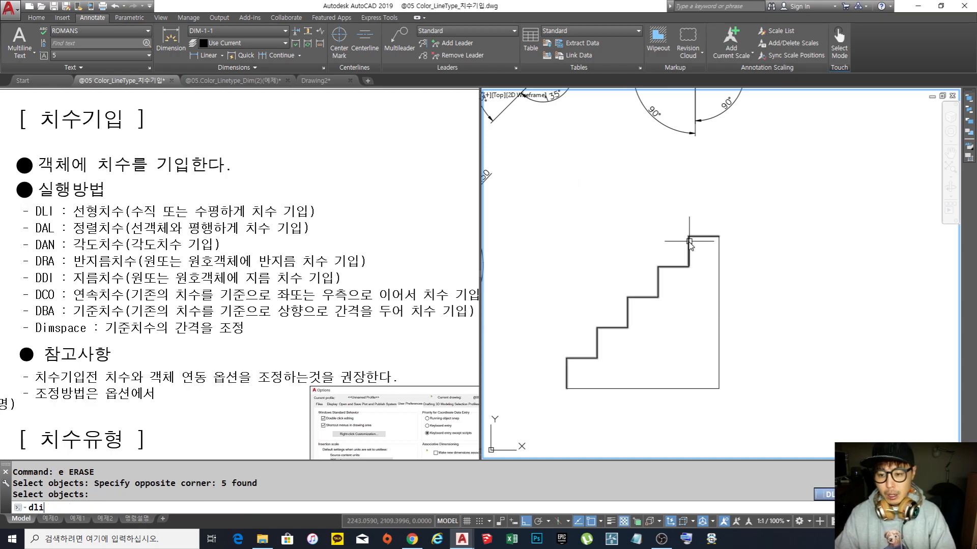
pyautogui.write('i')
pyautogui.press('Return')
pyautogui.click(689, 236)
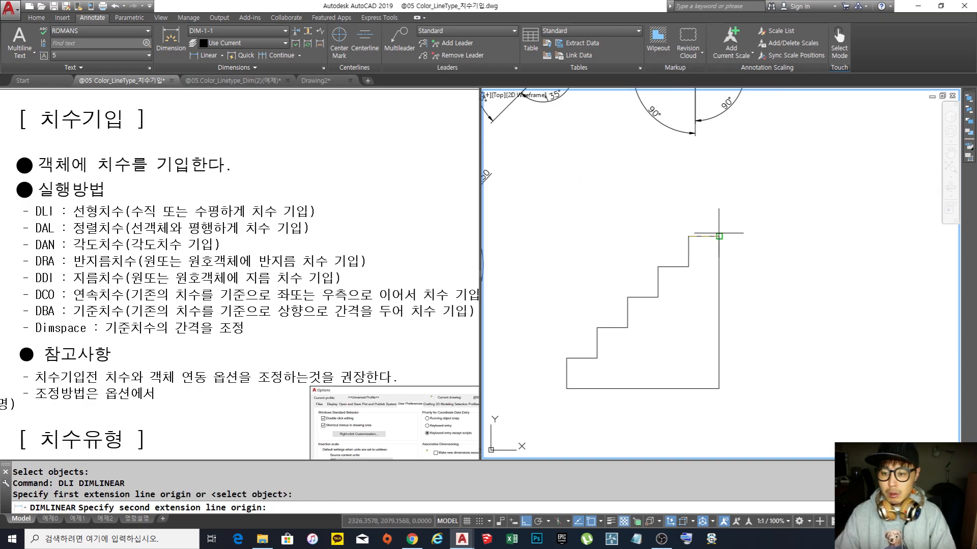
pyautogui.click(719, 236)
pyautogui.click(714, 211)
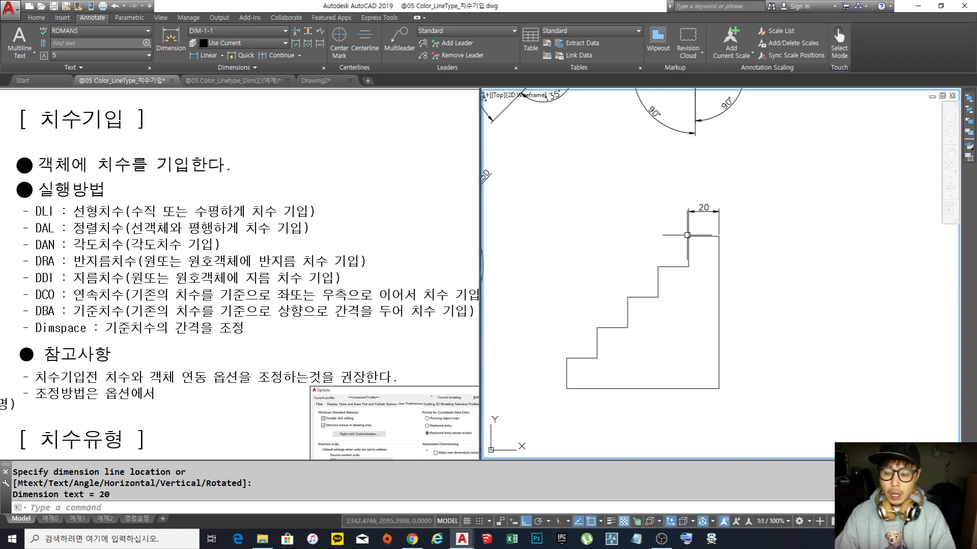
# Step: Place a trial linear dimension about 34 wide between two free points right of the staircase, and erase it
pyautogui.press('Return')
pyautogui.click(828, 285)
pyautogui.click(879, 283)
pyautogui.click(867, 258)
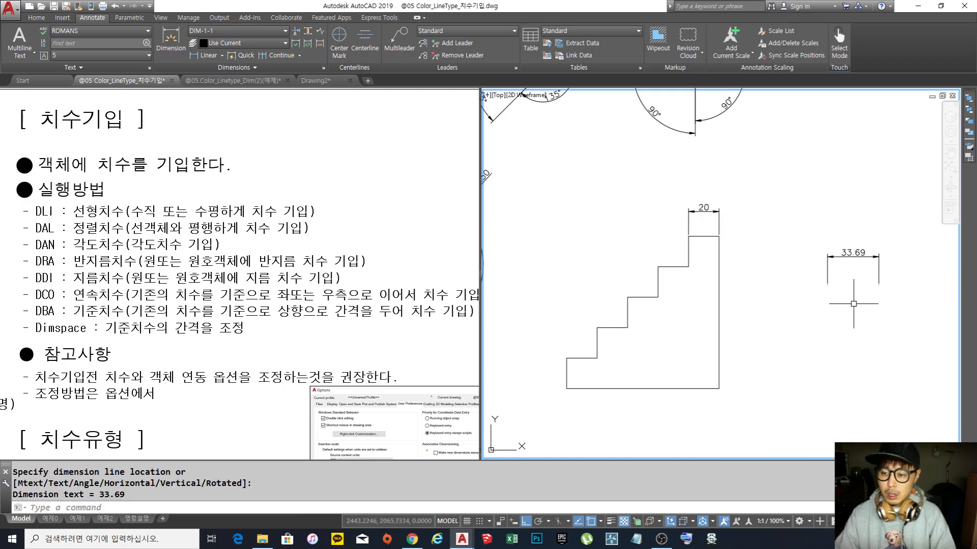
pyautogui.write('e')
pyautogui.press('Return')
pyautogui.click(879, 286)
pyautogui.click(810, 215)
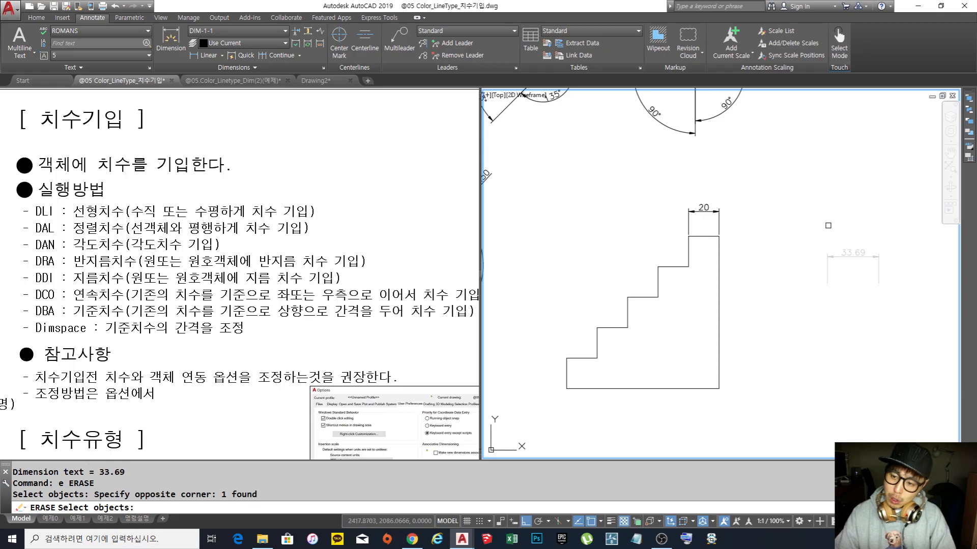
pyautogui.press('Return')
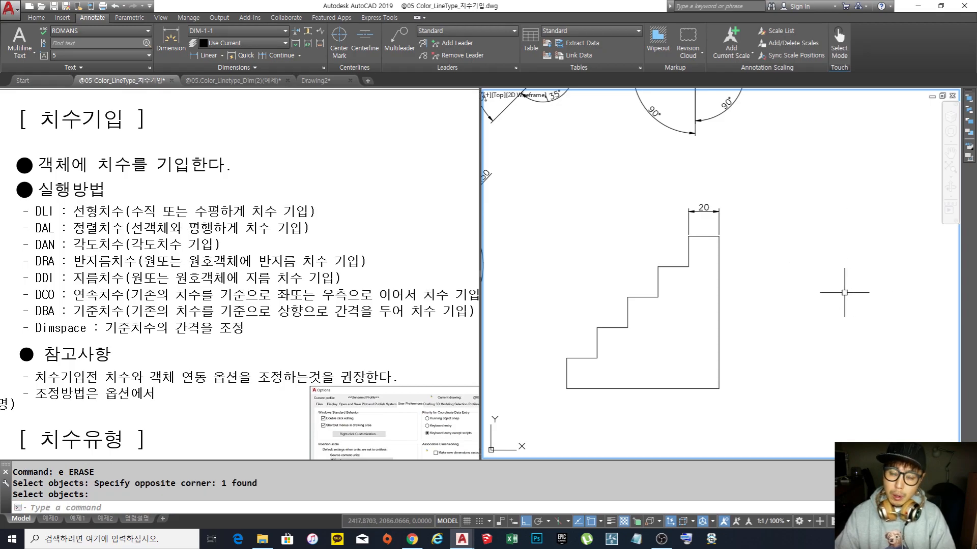
# Step: Use Continue from the left extension line of the top tread's dimension to dimension the four lower treads
pyautogui.click(272, 53)
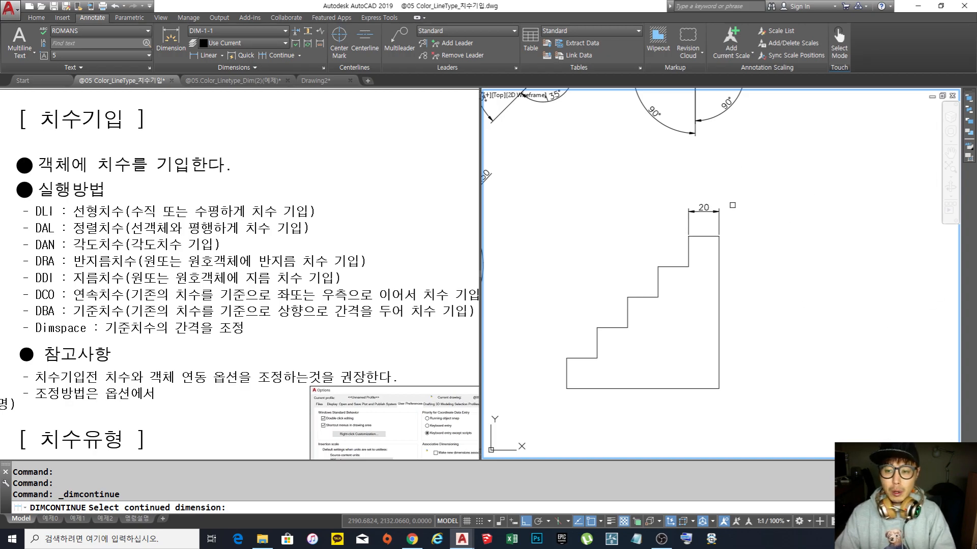
pyautogui.click(686, 222)
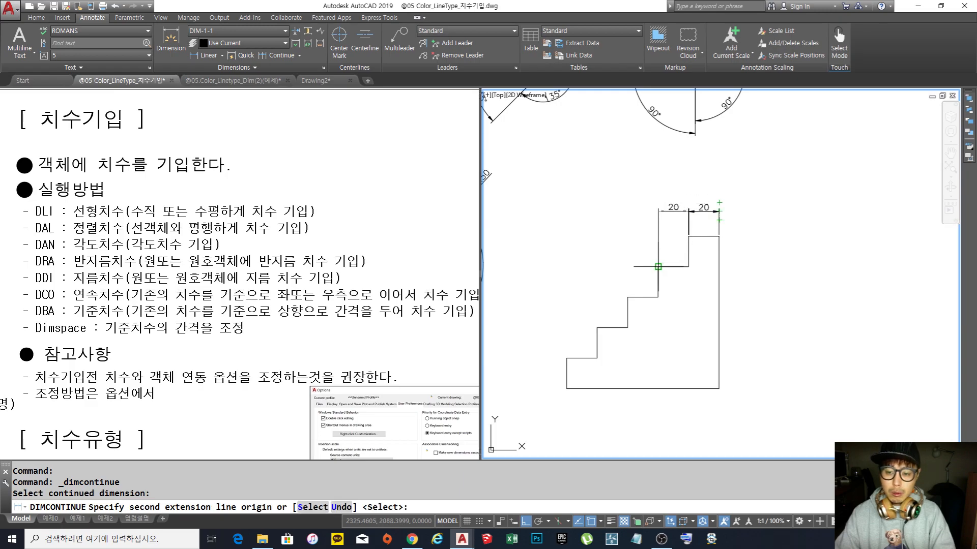
pyautogui.click(657, 267)
pyautogui.click(627, 297)
pyautogui.click(596, 328)
pyautogui.press('Return')
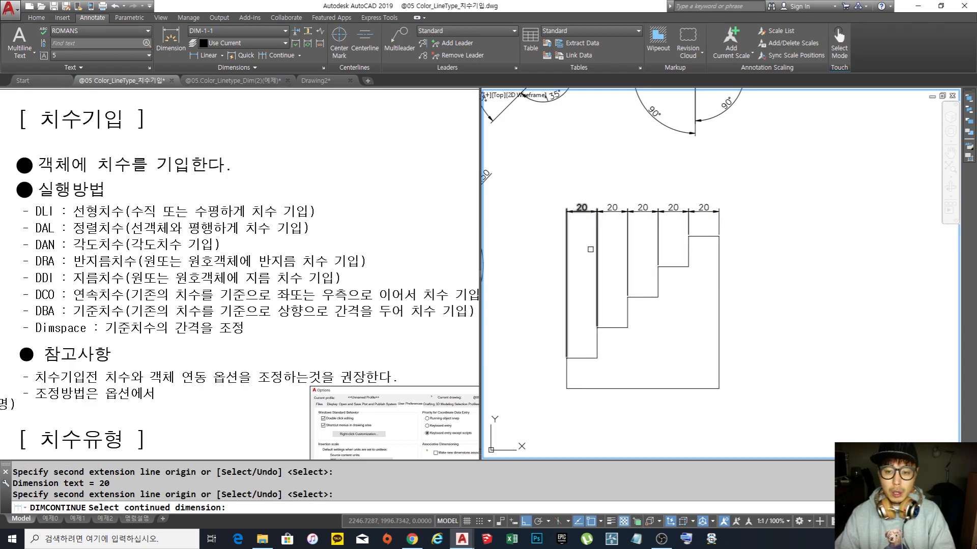
pyautogui.press('Return')
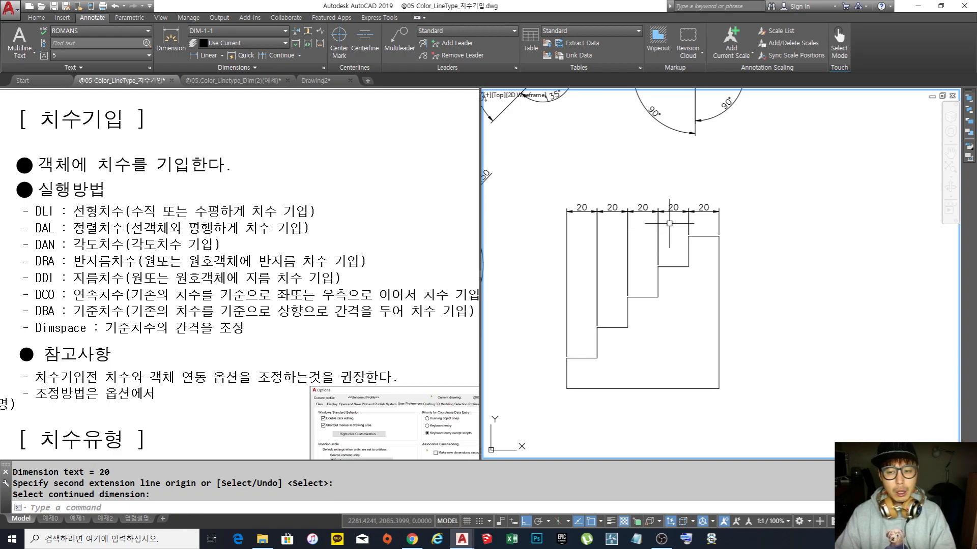
# Step: Erase the four continued dimensions, keeping only the top tread's dimension
pyautogui.write('e')
pyautogui.press('Return')
pyautogui.click(664, 223)
pyautogui.click(572, 193)
pyautogui.press('Return')
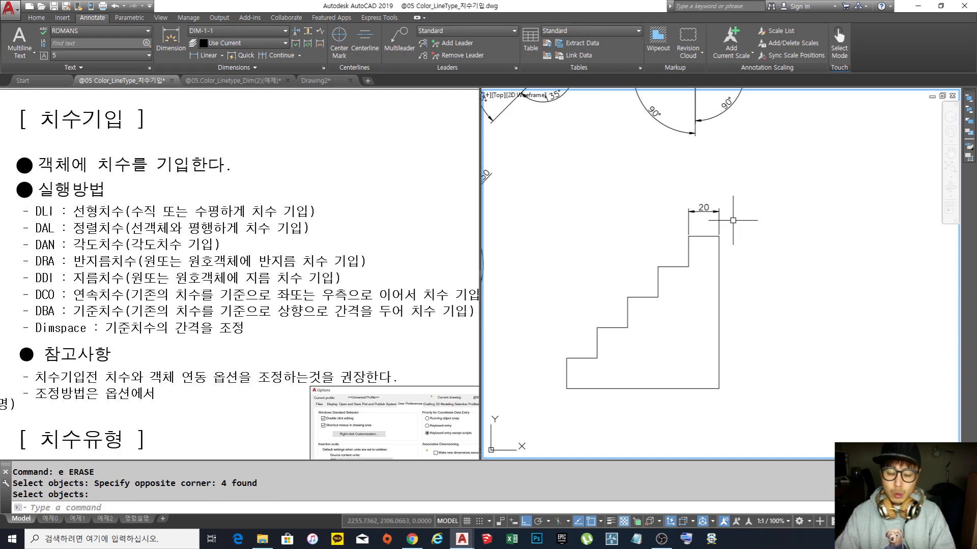
pyautogui.press('Escape')
# Step: Try Continue from the right extension line of the top tread's dimension to the left corner of the second tread
pyautogui.click(279, 54)
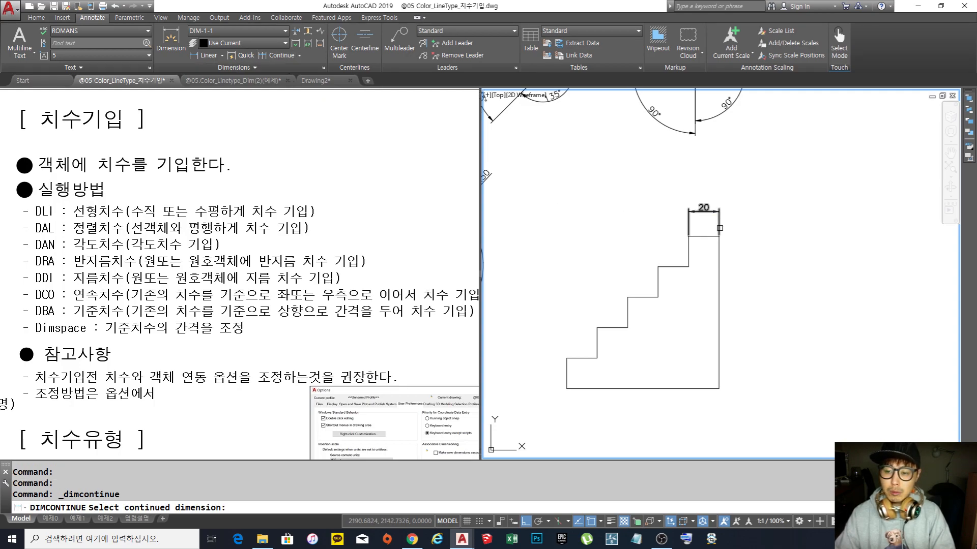
pyautogui.click(719, 228)
pyautogui.click(658, 267)
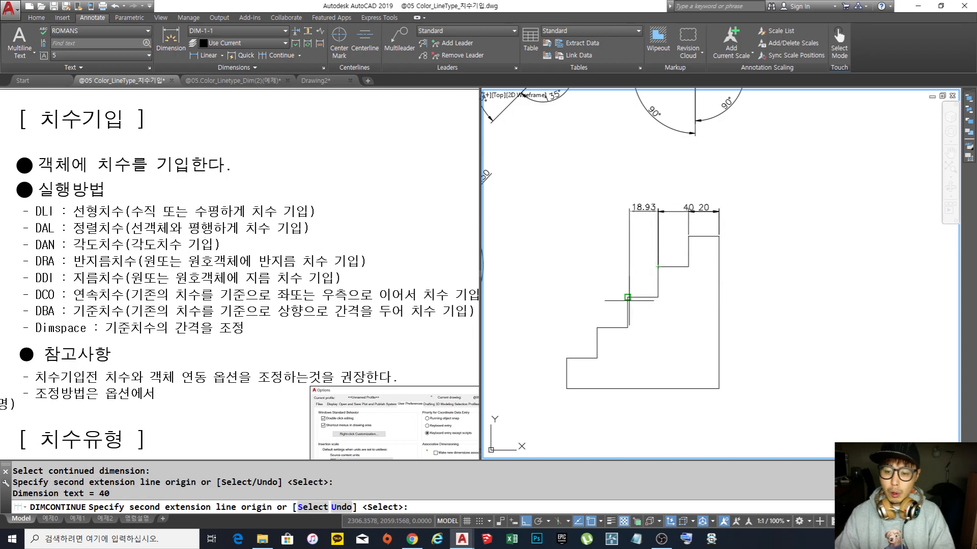
pyautogui.press('Return')
pyautogui.press('Escape')
# Step: Inspect the continued dimension overlapping the top tread's dimension, and erase it
pyautogui.scroll(5, 641, 211)
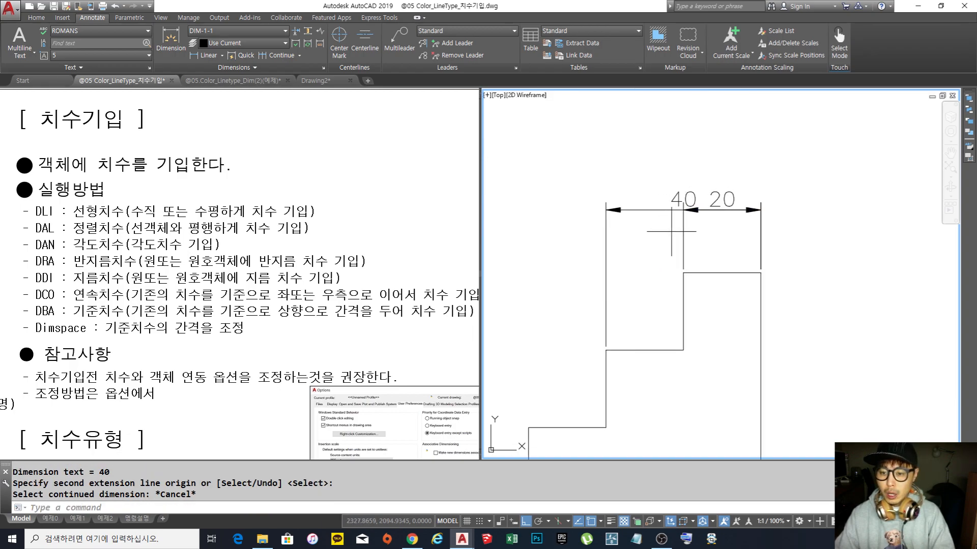
pyautogui.click(672, 231)
pyautogui.click(647, 190)
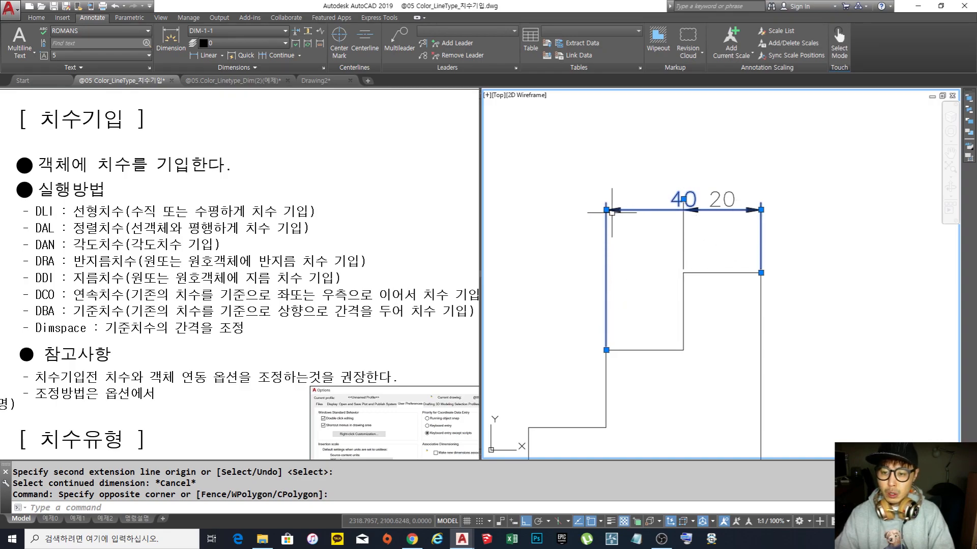
pyautogui.press('Escape')
pyautogui.press('Escape')
pyautogui.write('e')
pyautogui.press('Return')
pyautogui.click(632, 234)
pyautogui.click(608, 199)
pyautogui.press('Return')
pyautogui.scroll(-4, 750, 202)
pyautogui.moveTo(749, 257); pyautogui.dragTo(740, 240, button='middle')
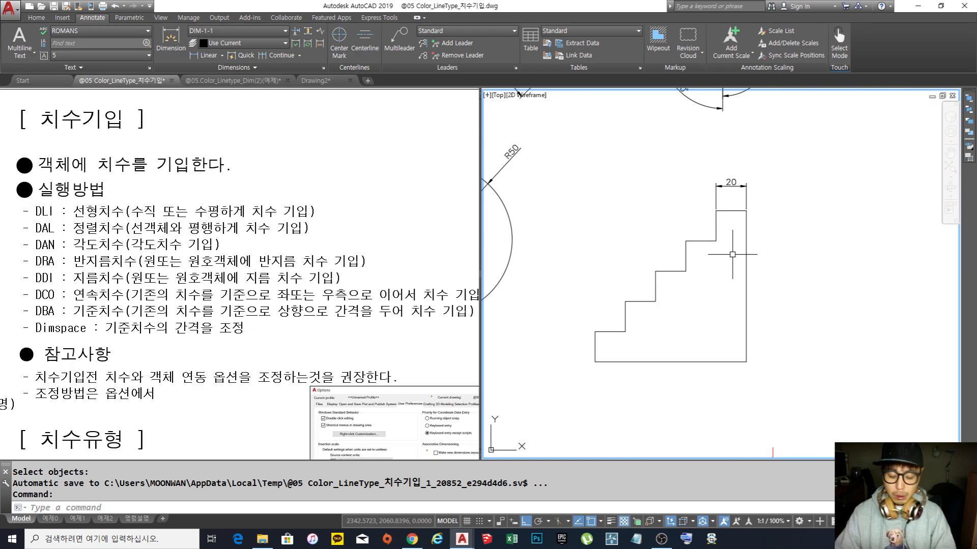
# Step: Continue the top tread's dimension from its left extension line across the four lower treads, and end the command
pyautogui.click(279, 55)
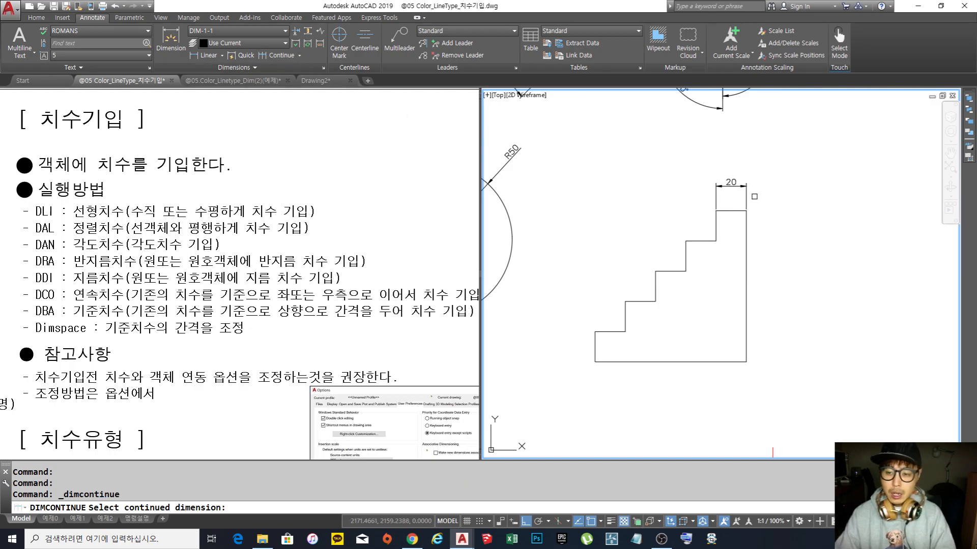
pyautogui.click(713, 198)
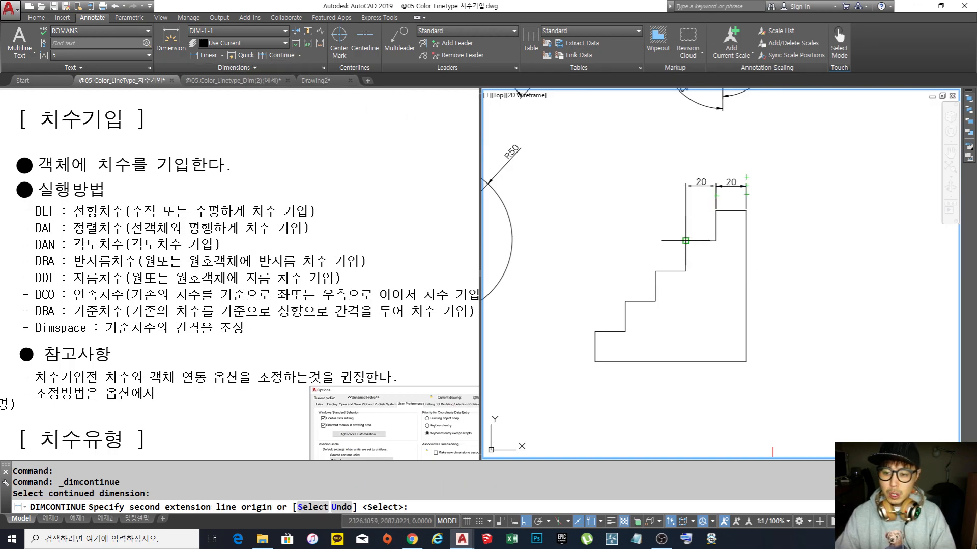
pyautogui.click(685, 241)
pyautogui.click(655, 271)
pyautogui.click(626, 302)
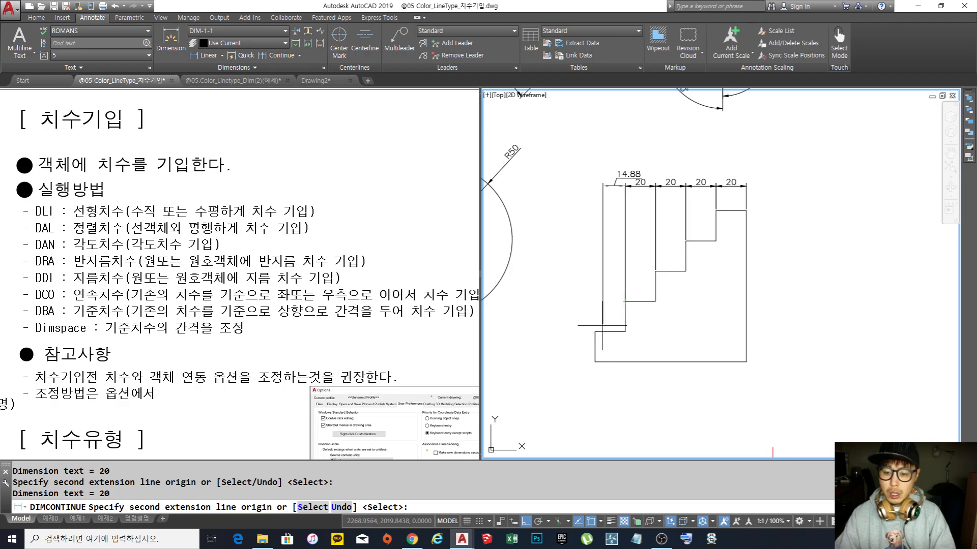
pyautogui.click(595, 332)
pyautogui.press('space')
pyautogui.moveTo(680, 200); pyautogui.dragTo(664, 214, button='middle')
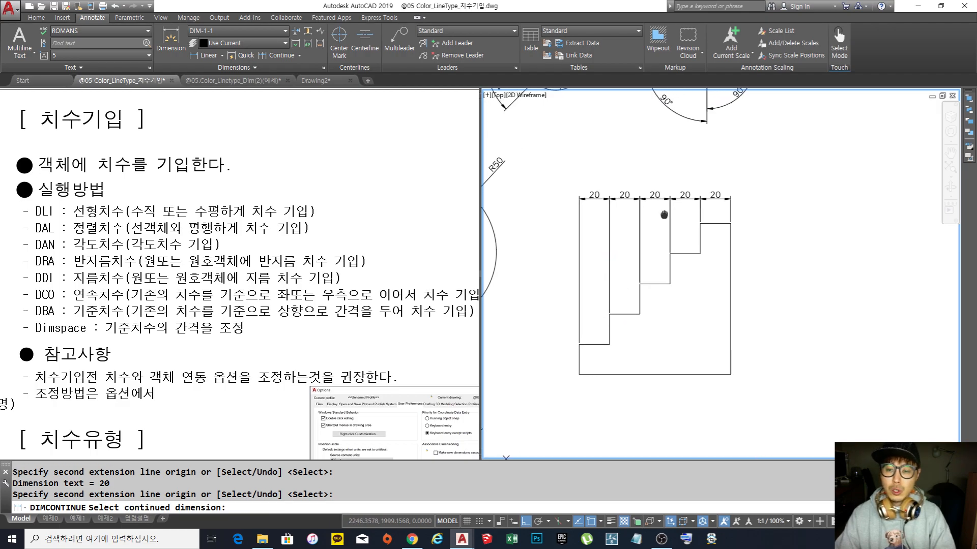
pyautogui.press('space')
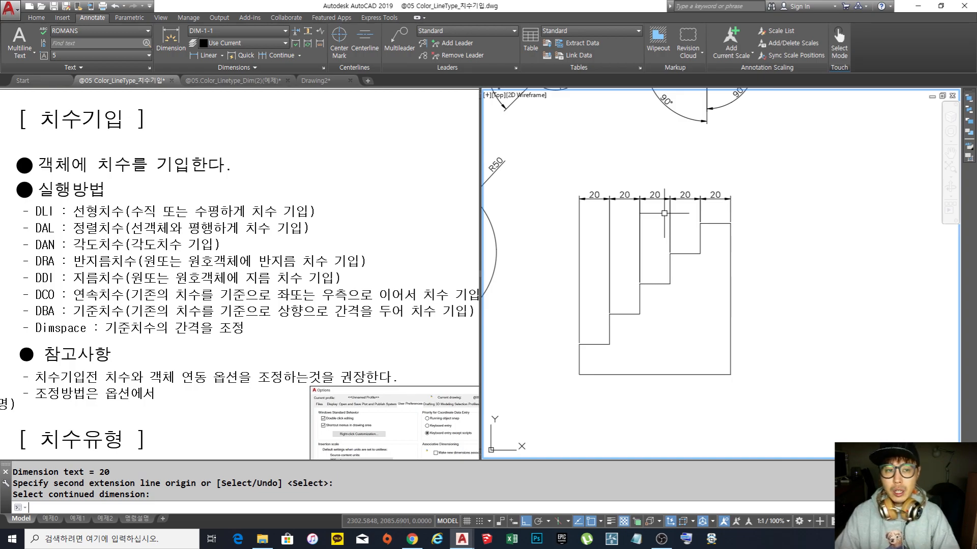
pyautogui.moveTo(669, 212); pyautogui.dragTo(668, 226, button='middle')
pyautogui.press('Escape')
pyautogui.press('Escape')
pyautogui.press('Escape')
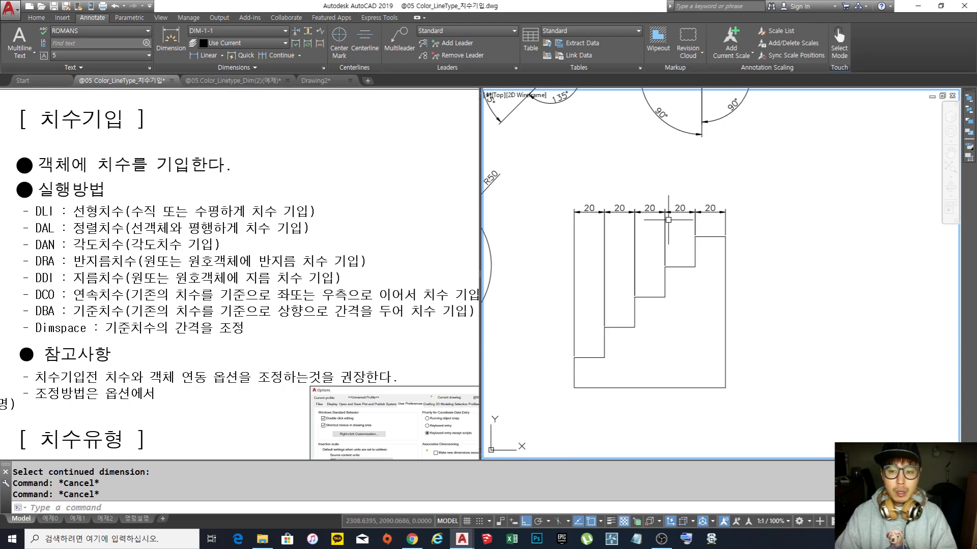
# Step: Add a linear dimension for the staircase's overall width, placed above the chain of tread dimensions
pyautogui.write('d')
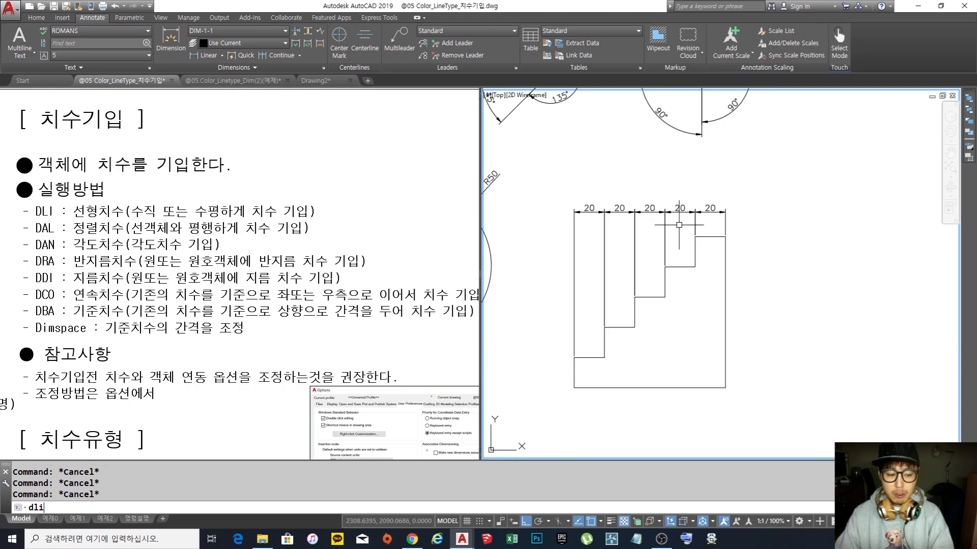
pyautogui.write('li')
pyautogui.press('Return')
pyautogui.click(573, 358)
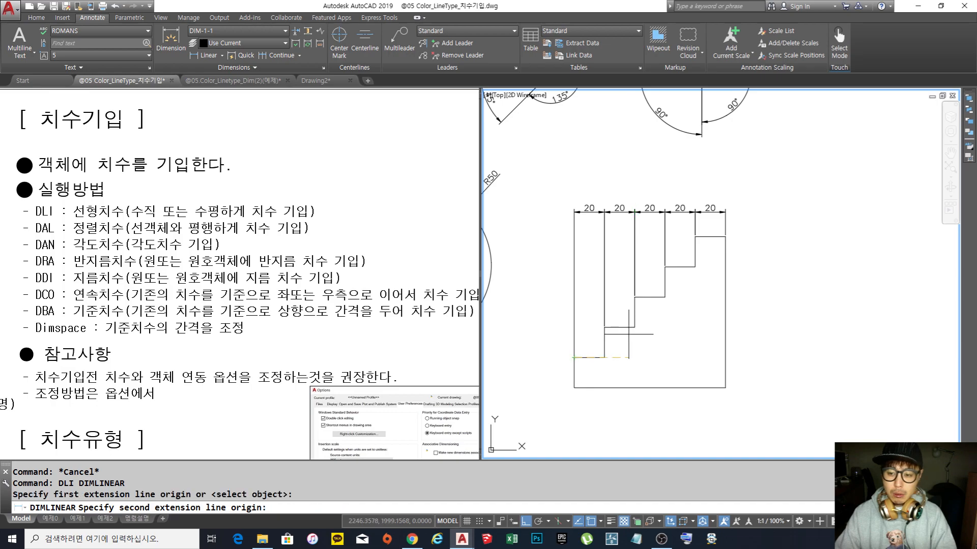
pyautogui.click(725, 236)
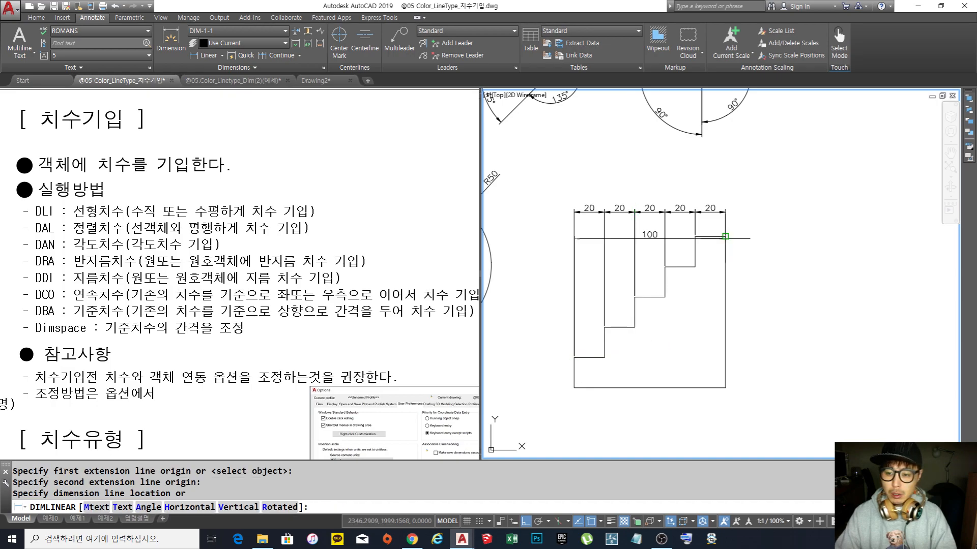
pyautogui.click(725, 190)
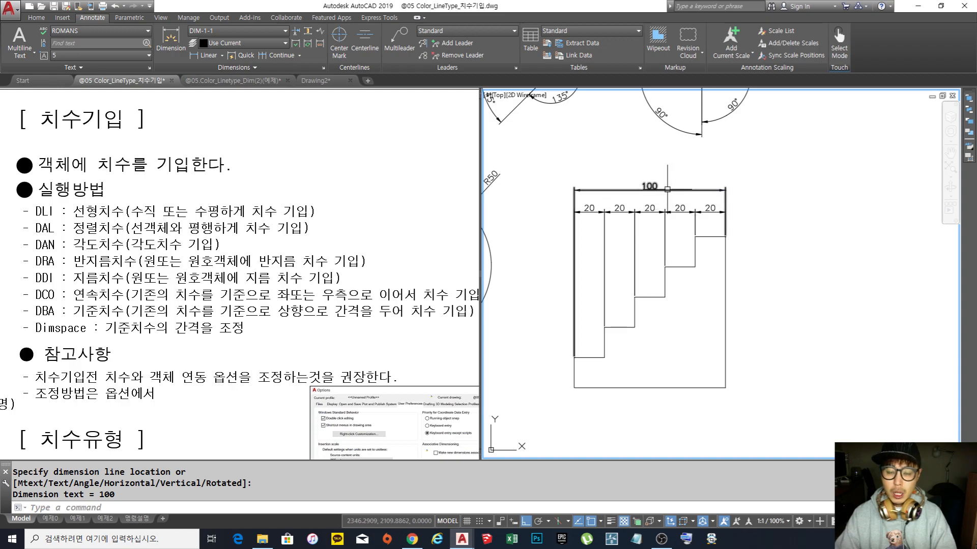
# Step: Examine how the overall width dimension sits above the chained tread dimensions
pyautogui.moveTo(667, 190)
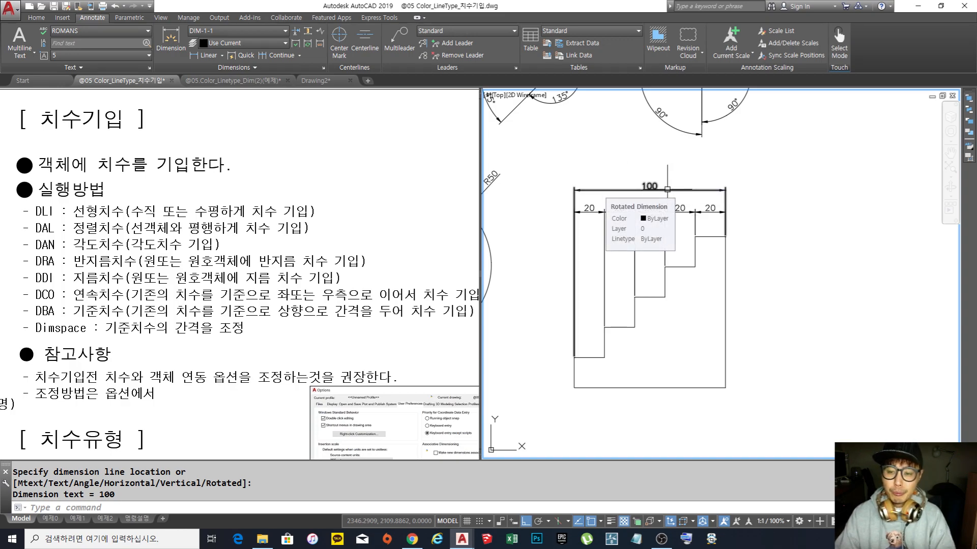
pyautogui.scroll(4, 667, 189)
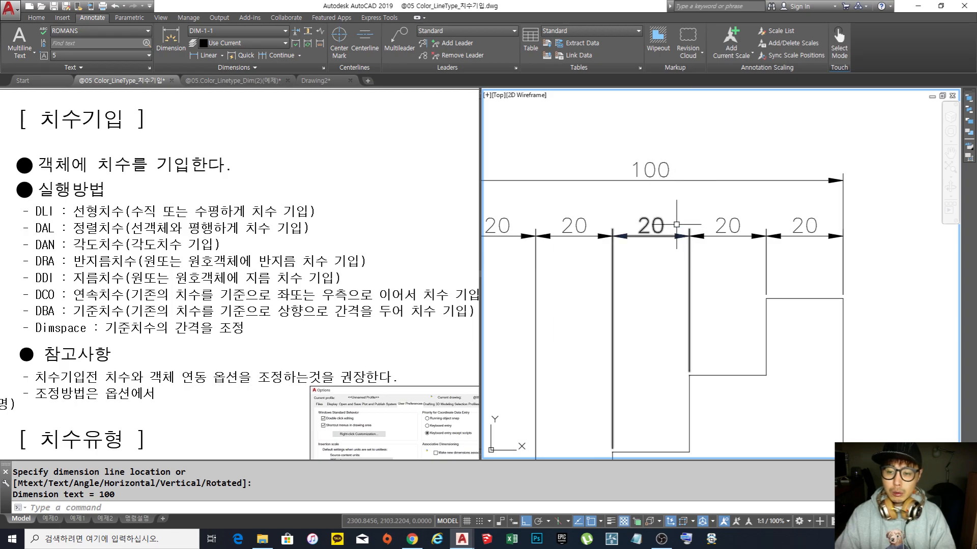
pyautogui.scroll(-4, 677, 200)
pyautogui.scroll(2, 664, 213)
pyautogui.moveTo(662, 215); pyautogui.dragTo(651, 199, button='middle')
pyautogui.scroll(-2, 651, 199)
pyautogui.moveTo(692, 236); pyautogui.dragTo(712, 240, button='middle')
pyautogui.moveTo(627, 276); pyautogui.dragTo(632, 270, button='middle')
# Step: Move the staircase together with all its dimensions about 80 horizontally to the right
pyautogui.write('m')
pyautogui.press('Return')
pyautogui.click(791, 397)
pyautogui.click(560, 135)
pyautogui.press('Return')
pyautogui.click(784, 201)
pyautogui.click(903, 222)
pyautogui.moveTo(837, 271); pyautogui.dragTo(782, 268, button='middle')
# Step: Dimension the staircase's lowest riser with a linear dimension selected by object, placed about 20 to its left
pyautogui.write('dli')
pyautogui.press('Return')
pyautogui.press('Return')
pyautogui.click(670, 353)
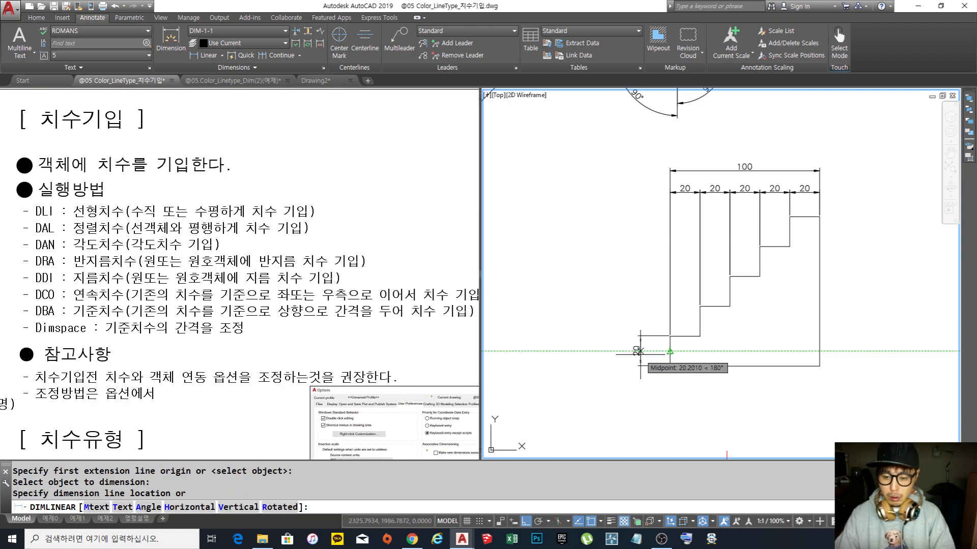
pyautogui.click(640, 351)
# Step: Continue the lowest riser's dimension upward to dimension the four higher risers in one vertical chain, and end the command
pyautogui.write('dco')
pyautogui.press('Return')
pyautogui.click(700, 306)
pyautogui.click(730, 277)
pyautogui.click(760, 247)
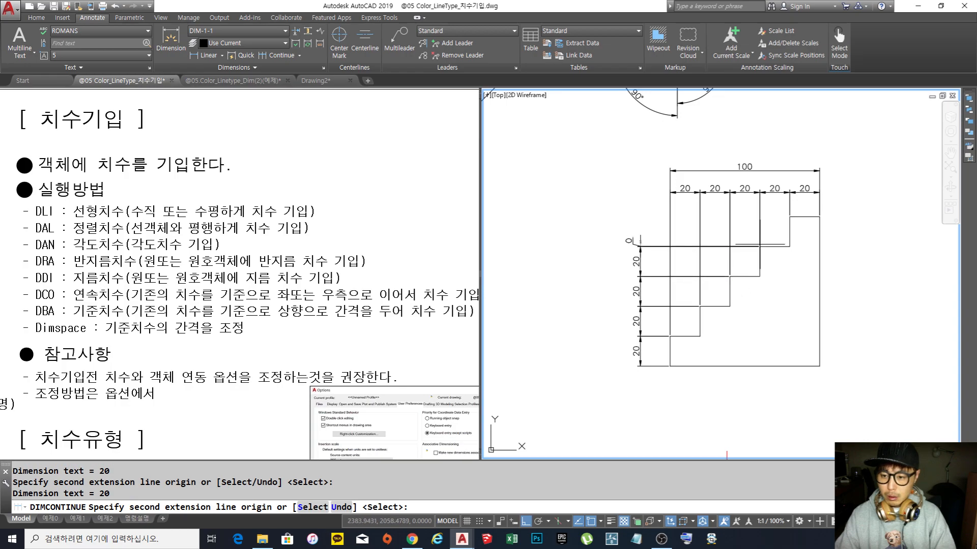
pyautogui.click(790, 217)
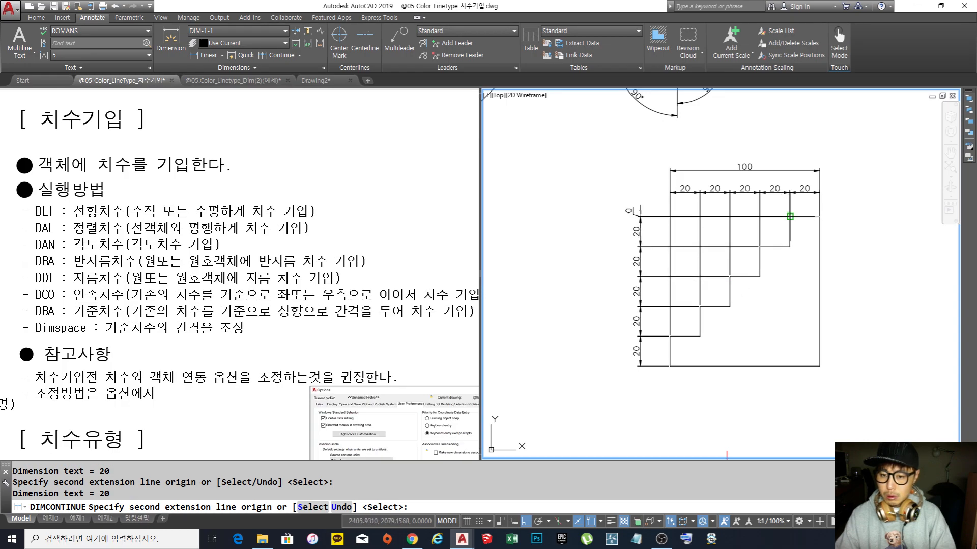
pyautogui.press('Return')
pyautogui.moveTo(790, 246); pyautogui.dragTo(761, 252, button='middle')
pyautogui.press('Return')
pyautogui.press('Escape')
pyautogui.press('Escape')
pyautogui.press('Escape')
# Step: Dimension the staircase's overall height with a vertical linear dimension, placed about 19 outside the chained riser dimensions
pyautogui.write('dli')
pyautogui.press('Return')
pyautogui.click(641, 371)
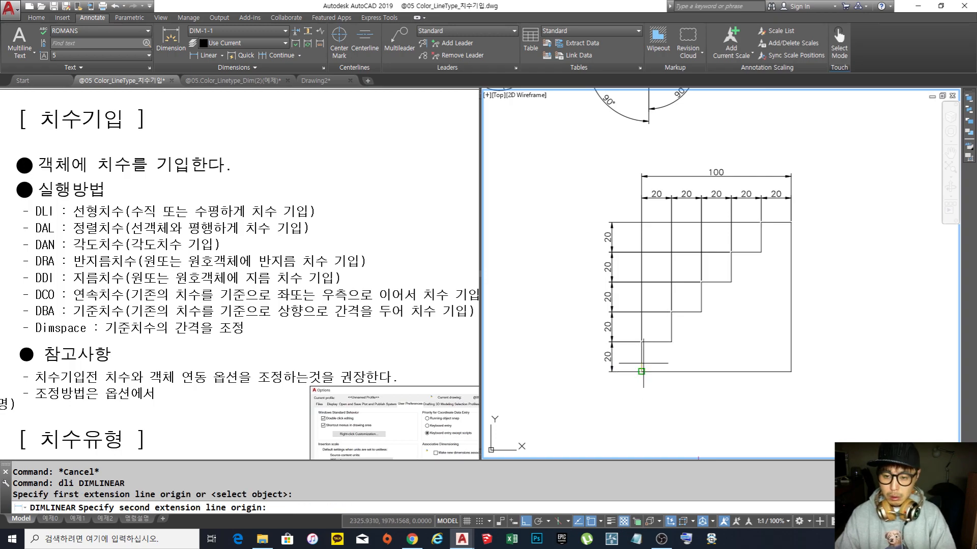
pyautogui.click(761, 222)
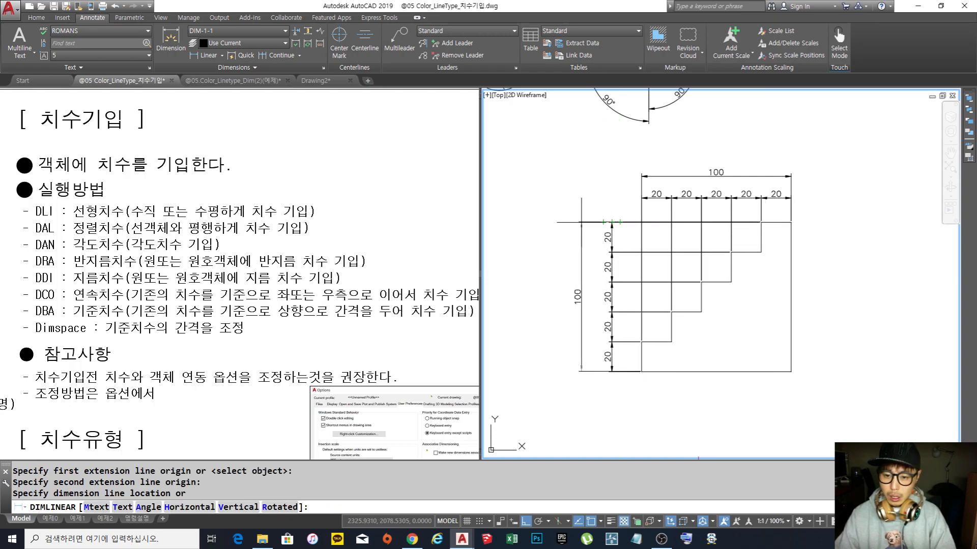
pyautogui.click(584, 221)
pyautogui.press('Escape')
pyautogui.press('Escape')
# Step: Stretch the overall height dimension line about 25 farther away from the riser dimension chain
pyautogui.scroll(2, 643, 294)
pyautogui.moveTo(643, 294); pyautogui.dragTo(551, 325, button='middle')
pyautogui.scroll(-2, 625, 295)
pyautogui.scroll(-2, 593, 305)
pyautogui.scroll(2, 573, 317)
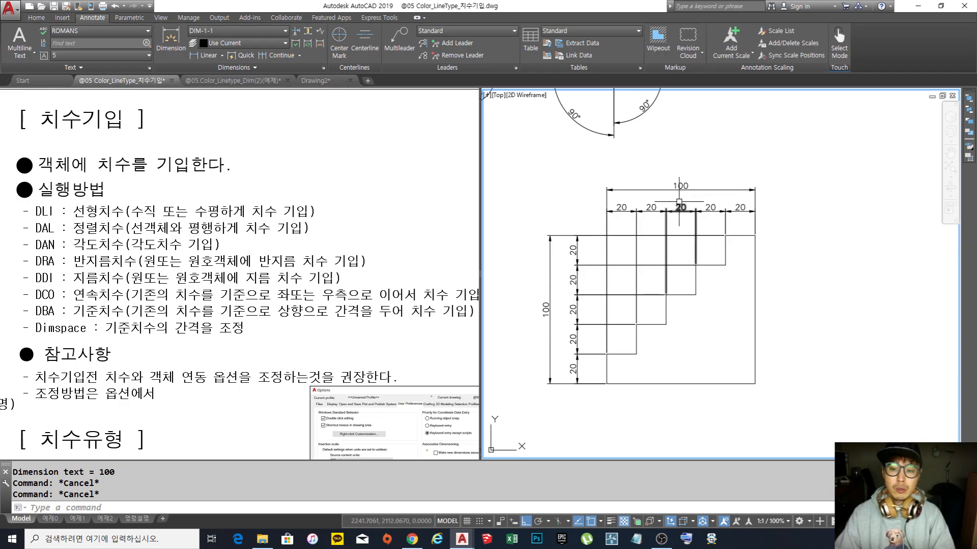
pyautogui.click(560, 294)
pyautogui.click(534, 265)
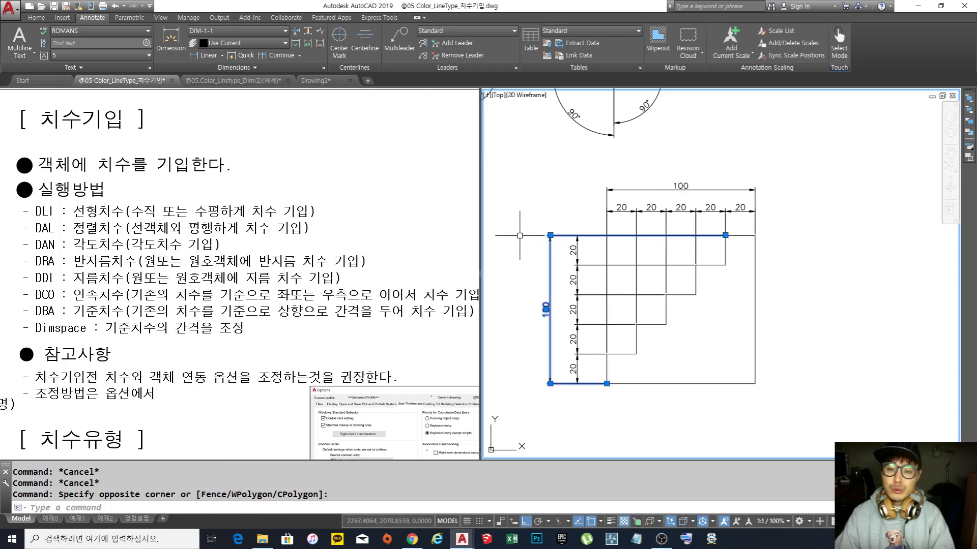
pyautogui.click(550, 236)
pyautogui.click(512, 240)
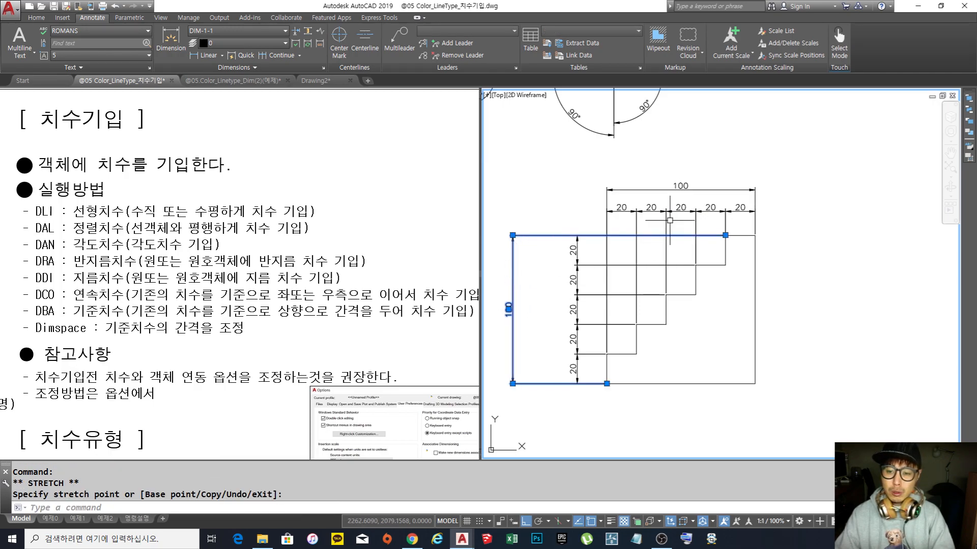
# Step: Stretch the overall height dimension line back to about 17 from the riser chain and clear the selection
pyautogui.click(513, 235)
pyautogui.click(513, 235)
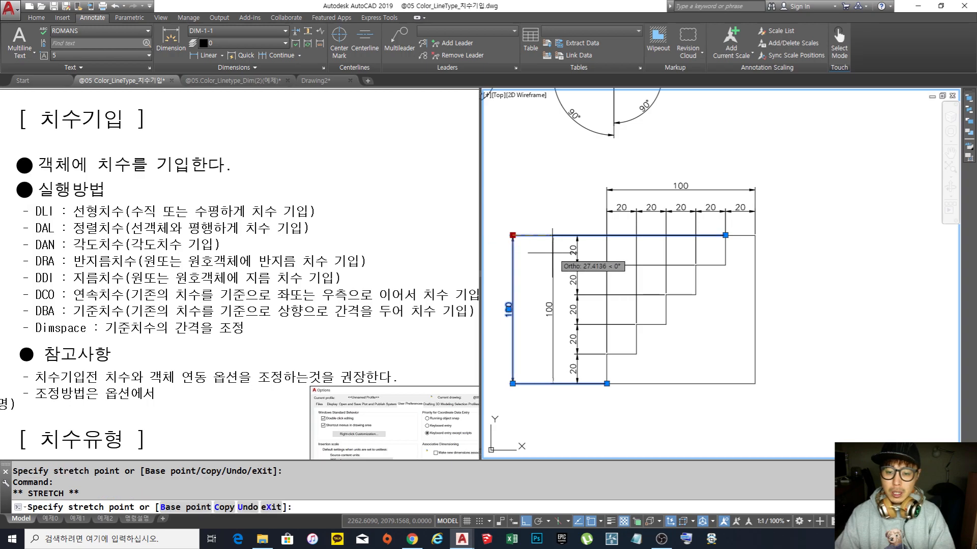
pyautogui.click(553, 236)
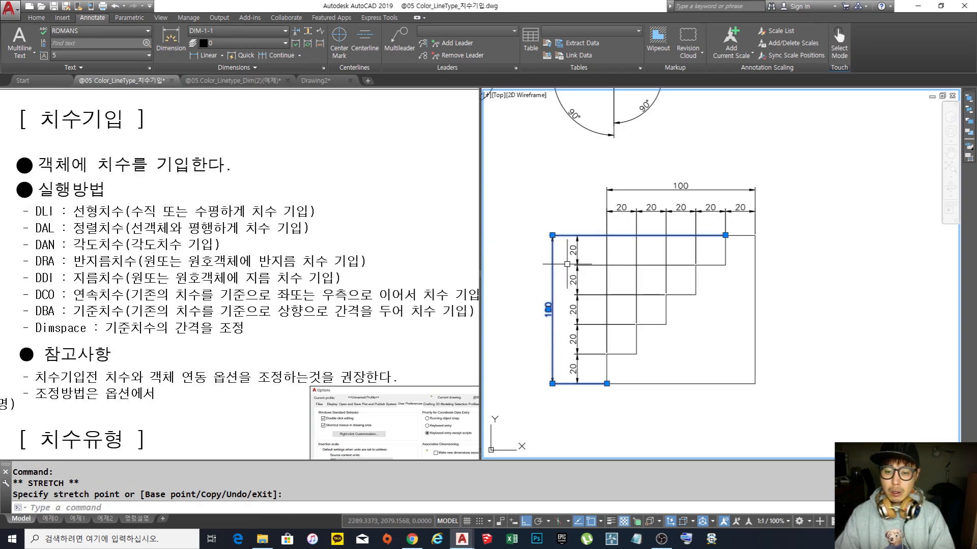
pyautogui.press('Escape')
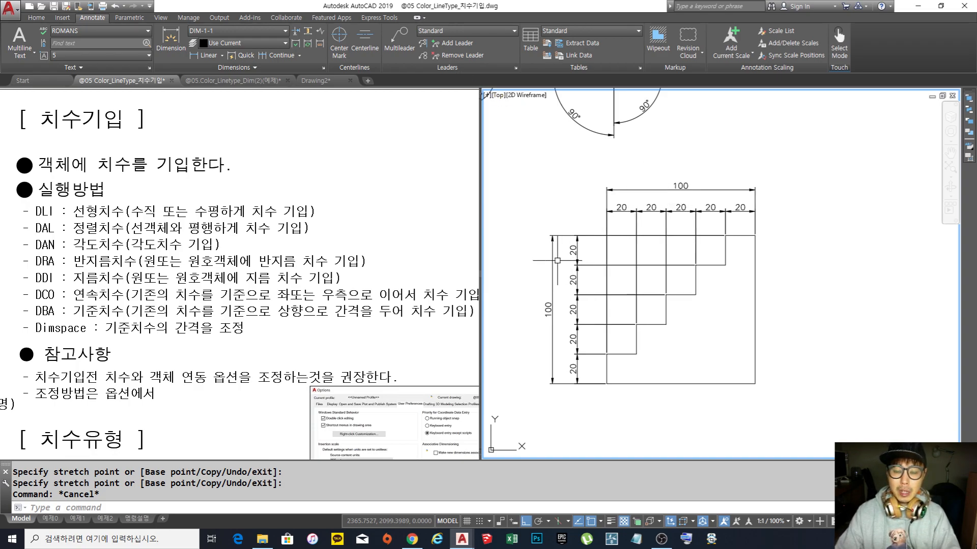
# Step: Try spacing the overall width dimension 50 from the second tread dimension as base, and undo it
pyautogui.click(307, 32)
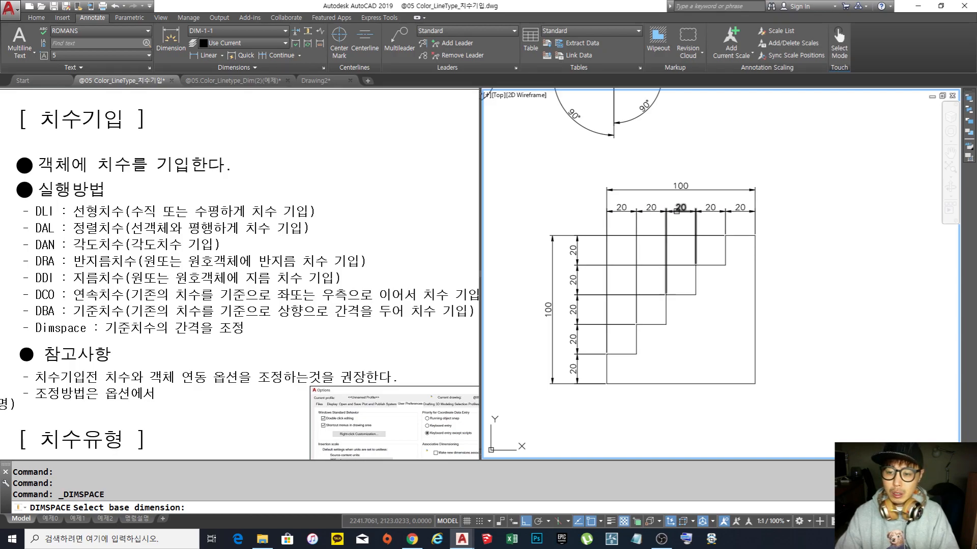
pyautogui.click(645, 209)
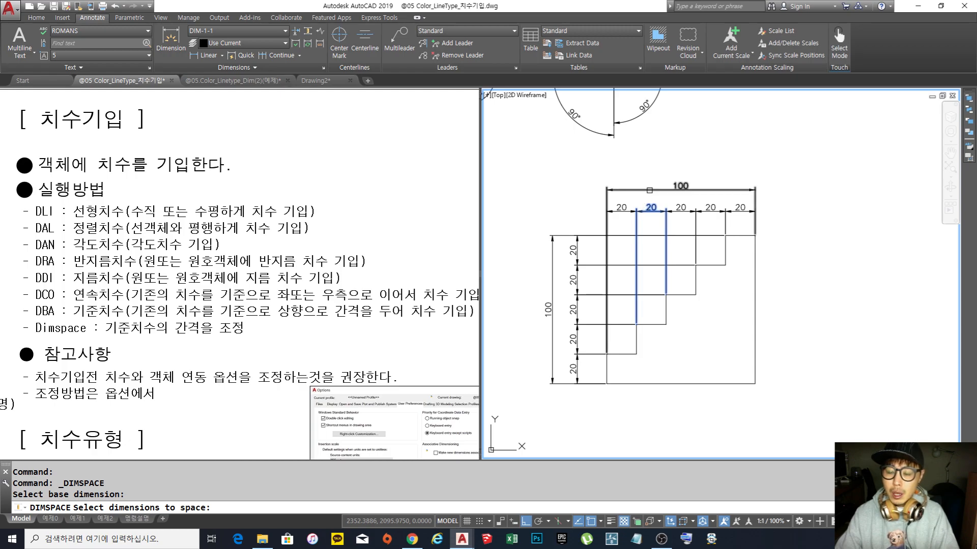
pyautogui.click(649, 190)
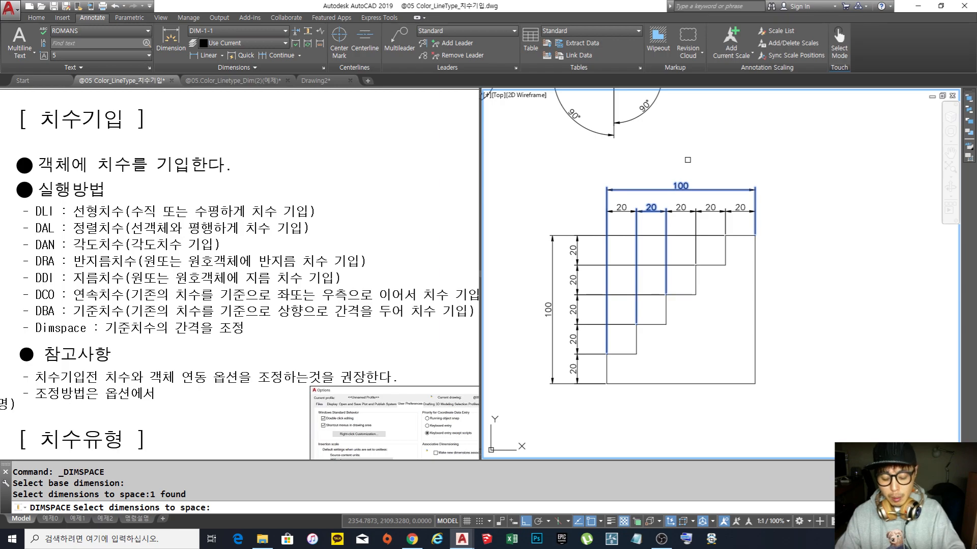
pyautogui.press('Return')
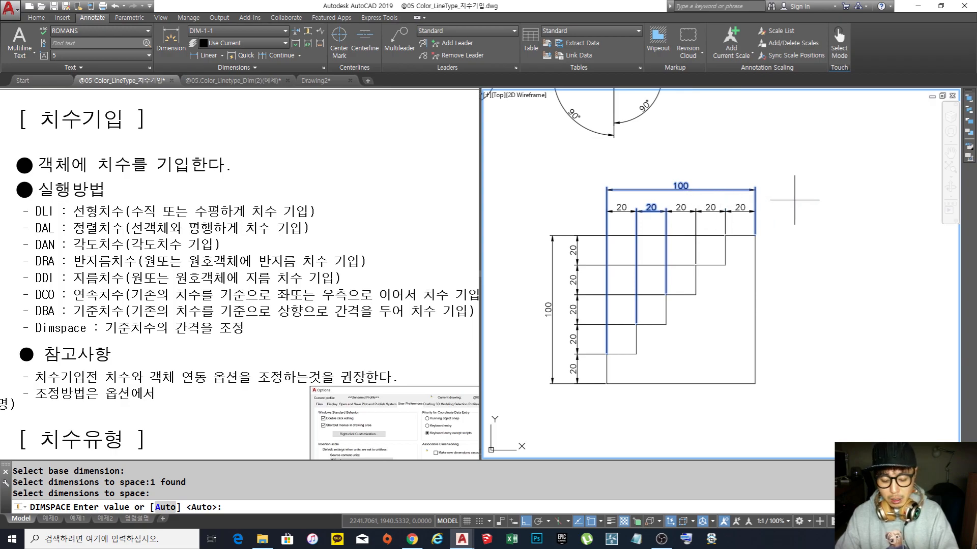
pyautogui.write('50')
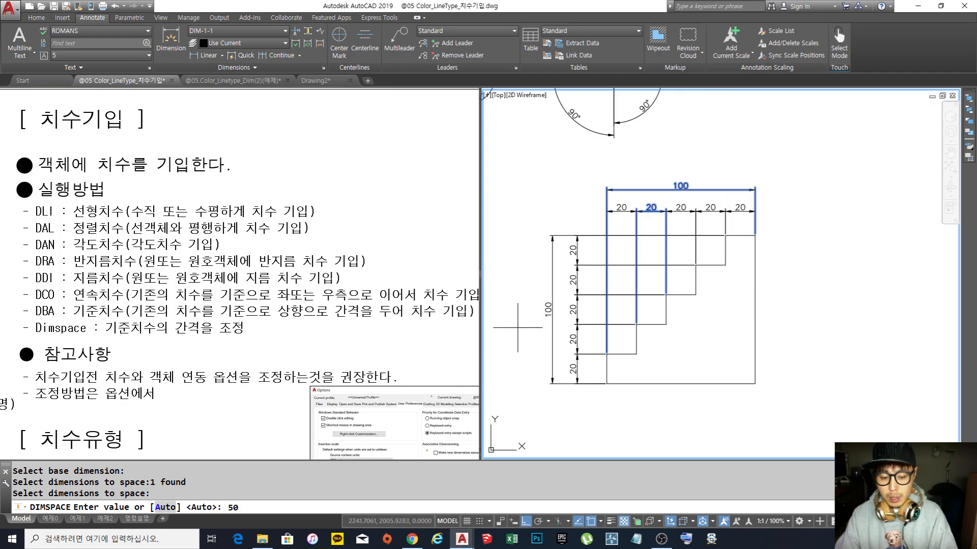
pyautogui.press('Return')
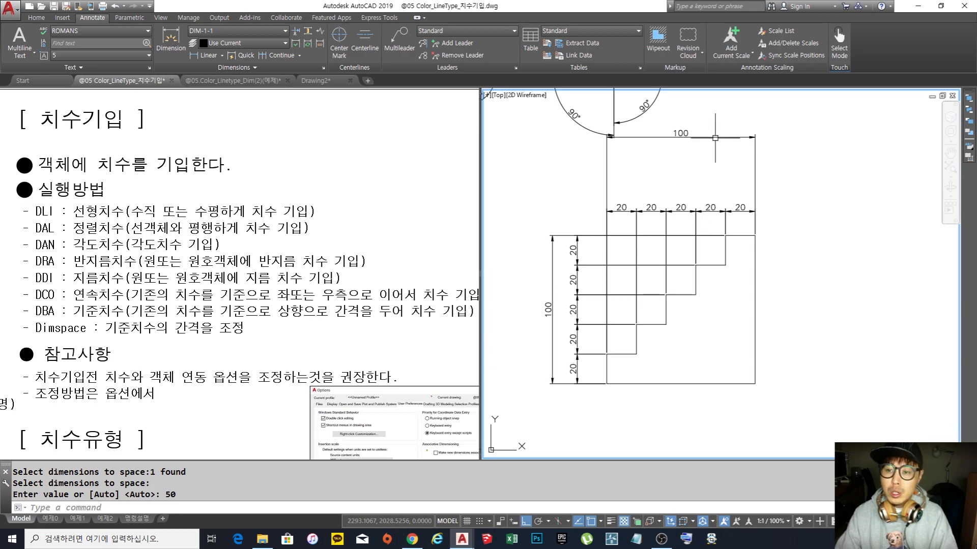
pyautogui.moveTo(696, 176); pyautogui.dragTo(695, 188, button='middle')
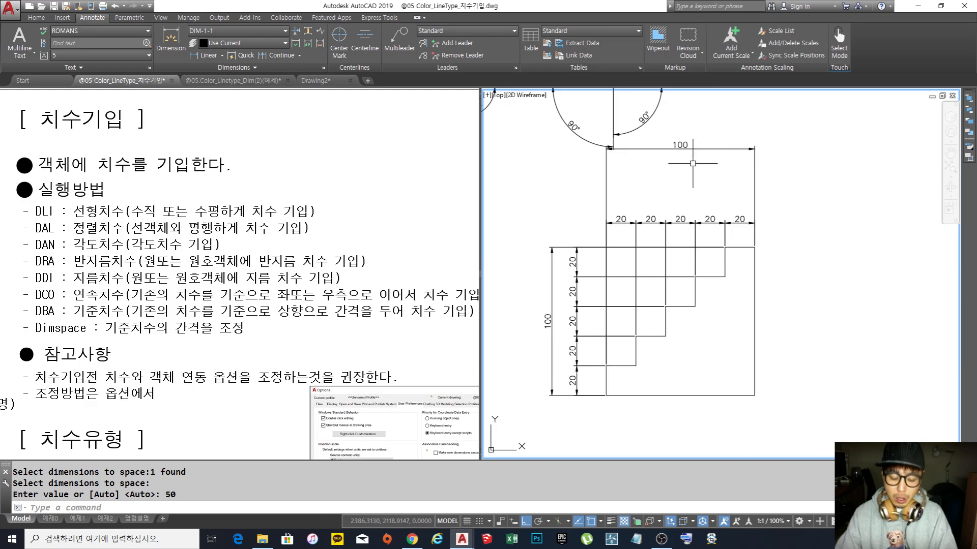
pyautogui.hotkey('ctrl', 'z')
pyautogui.hotkey('ctrl', 'z')
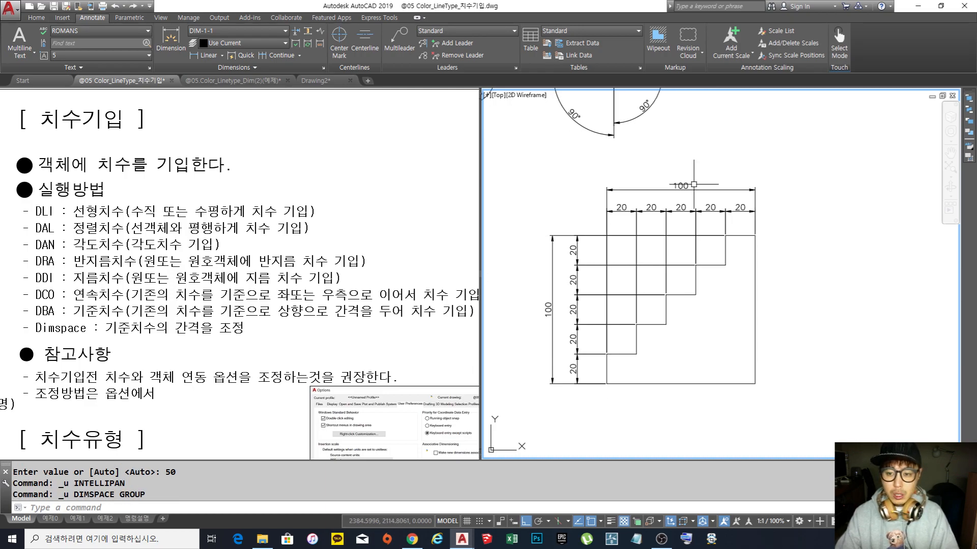
# Step: Try spacing the second tread dimension 50 from the overall width dimension as base, and undo it
pyautogui.click(308, 31)
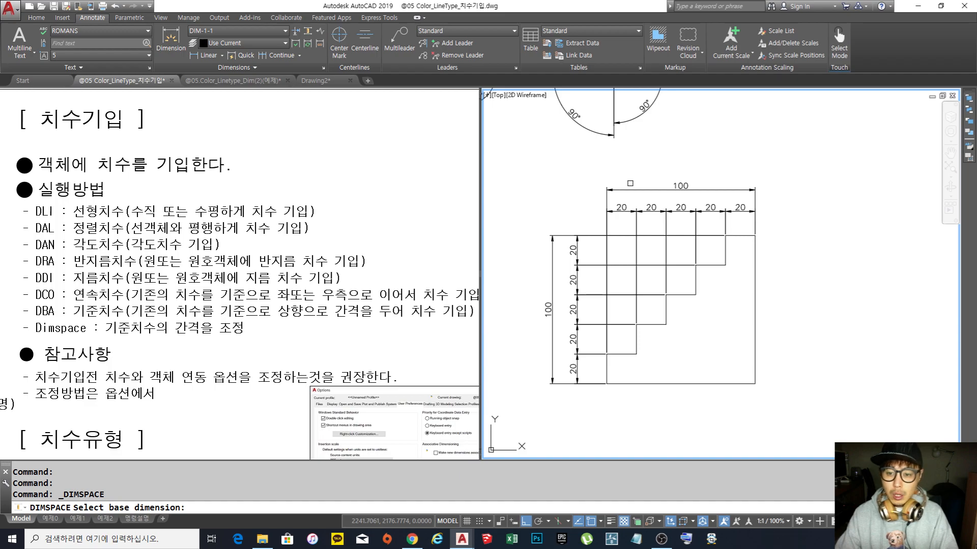
pyautogui.click(633, 191)
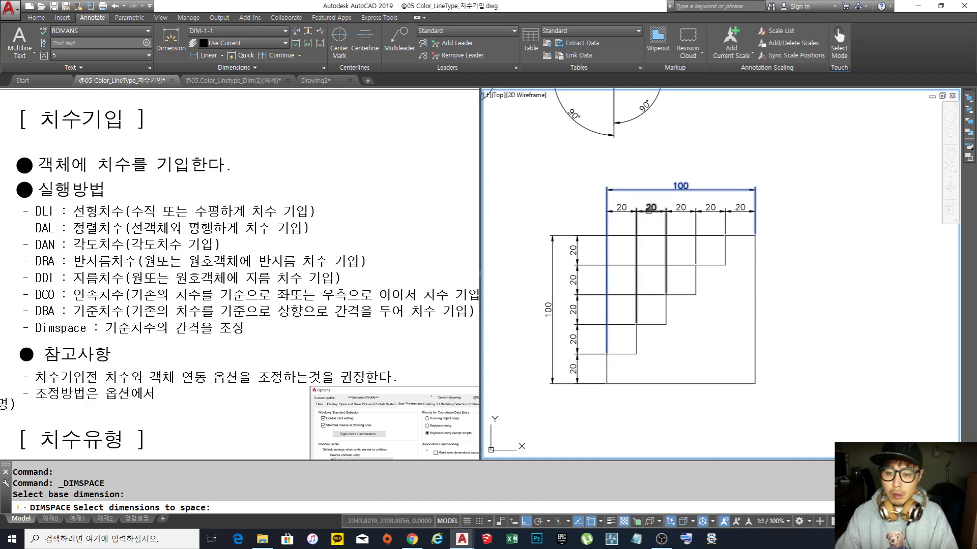
pyautogui.click(649, 209)
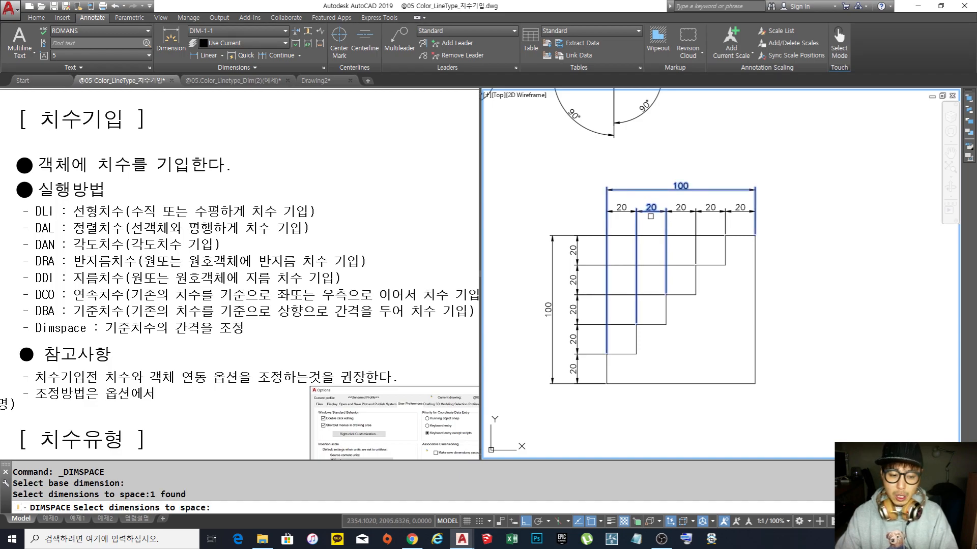
pyautogui.press('Return')
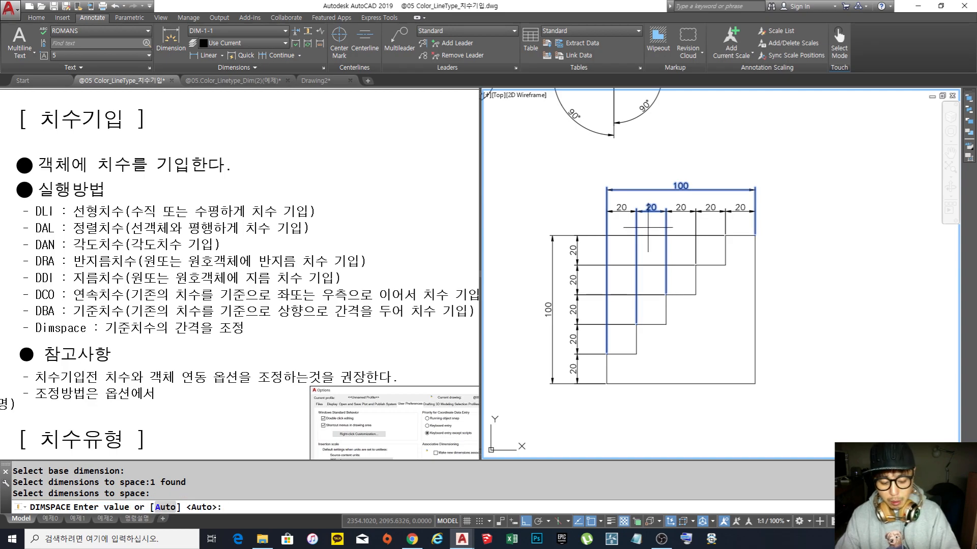
pyautogui.press('Return')
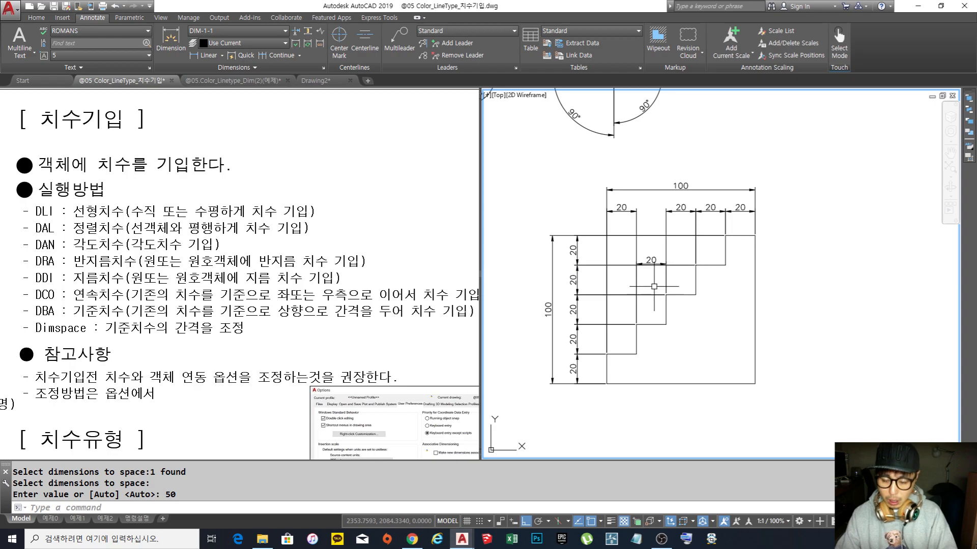
pyautogui.hotkey('ctrl', 'z')
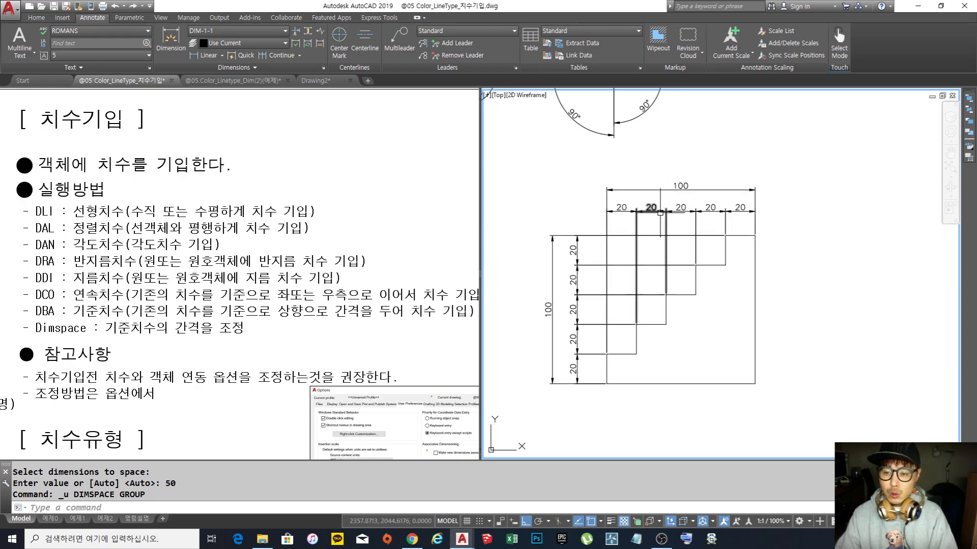
# Step: Space the overall width dimension 20 from the chained tread dimensions, using the second tread dimension as base
pyautogui.click(308, 30)
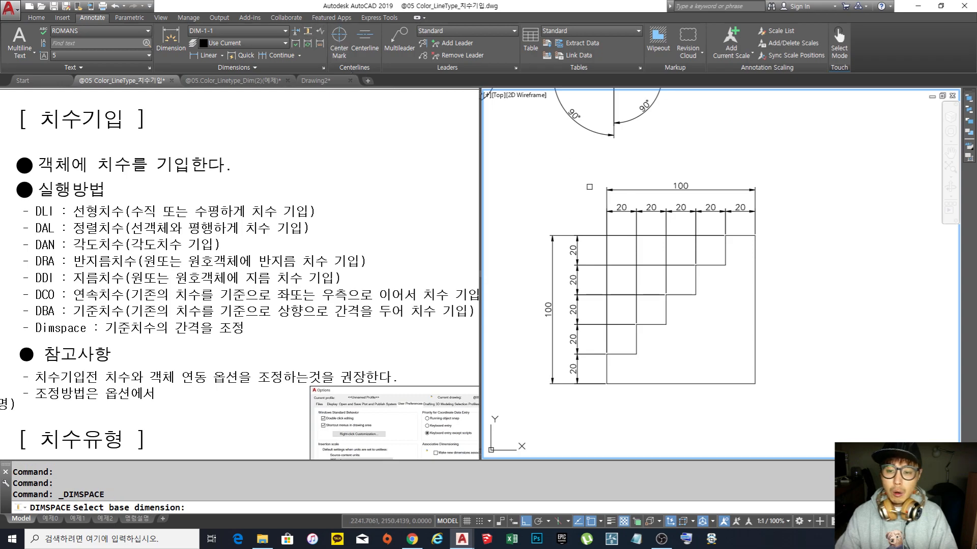
pyautogui.click(651, 210)
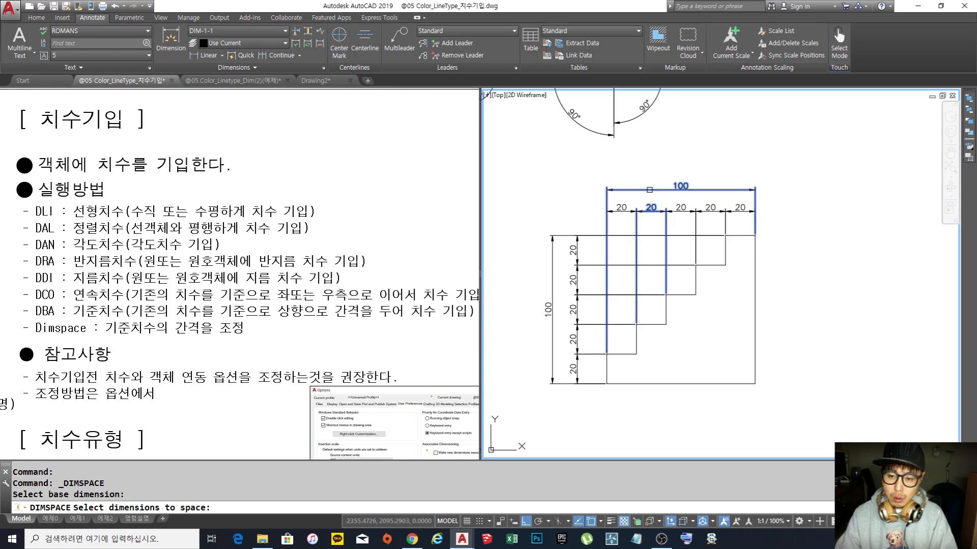
pyautogui.click(649, 190)
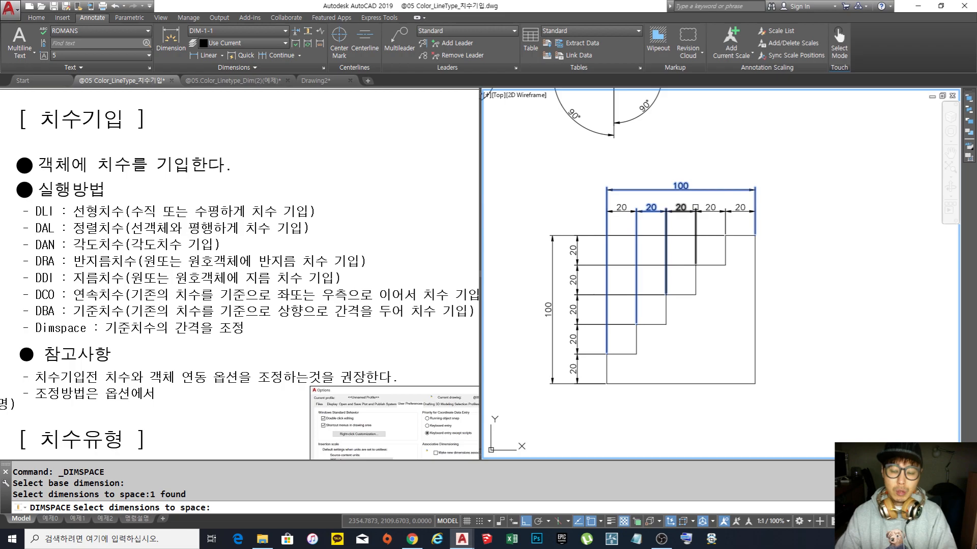
pyautogui.press('Return')
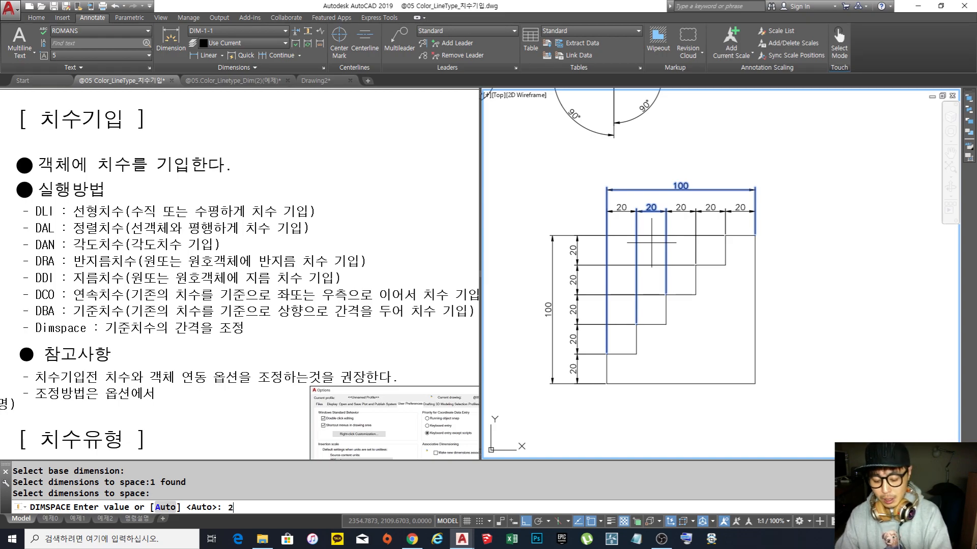
pyautogui.press('Return')
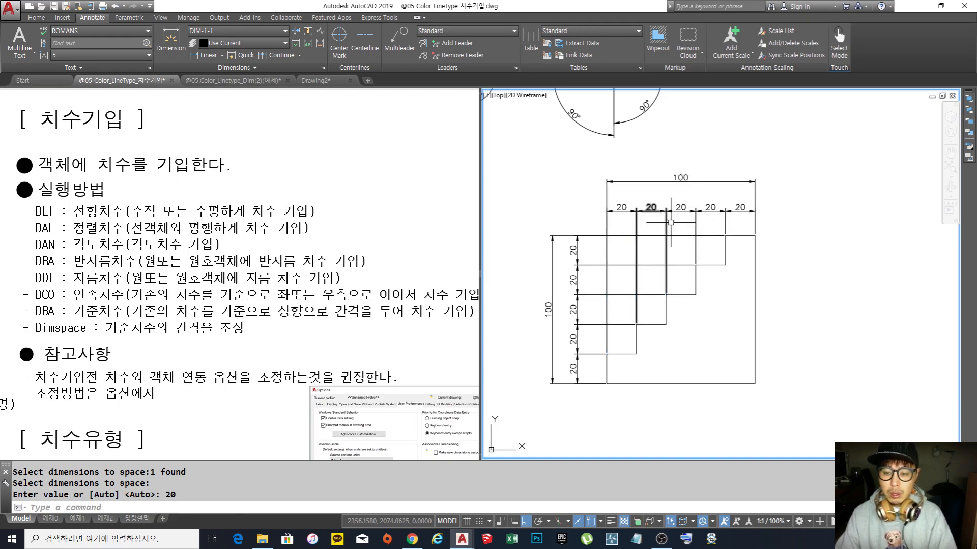
# Step: Space the overall height dimension 20 from the chained riser dimensions, using the topmost riser dimension as base
pyautogui.moveTo(634, 237); pyautogui.dragTo(657, 199, button='middle')
pyautogui.scroll(2, 656, 199)
pyautogui.scroll(-2, 631, 260)
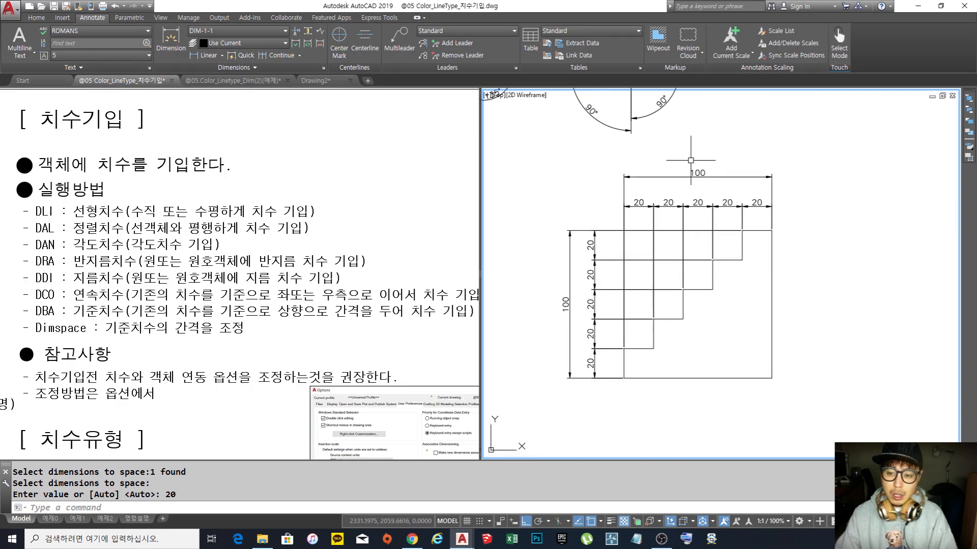
pyautogui.press('Return')
pyautogui.click(590, 247)
pyautogui.click(570, 258)
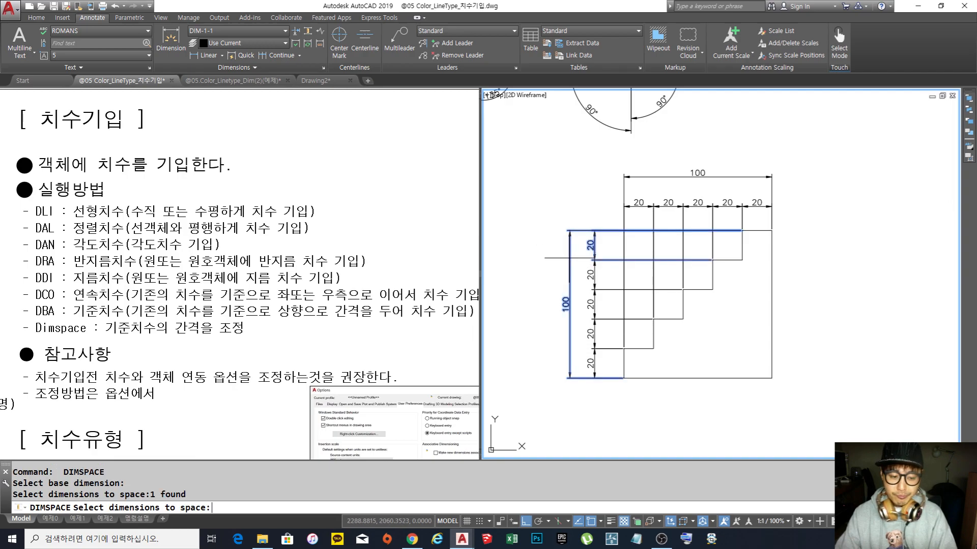
pyautogui.press('Return')
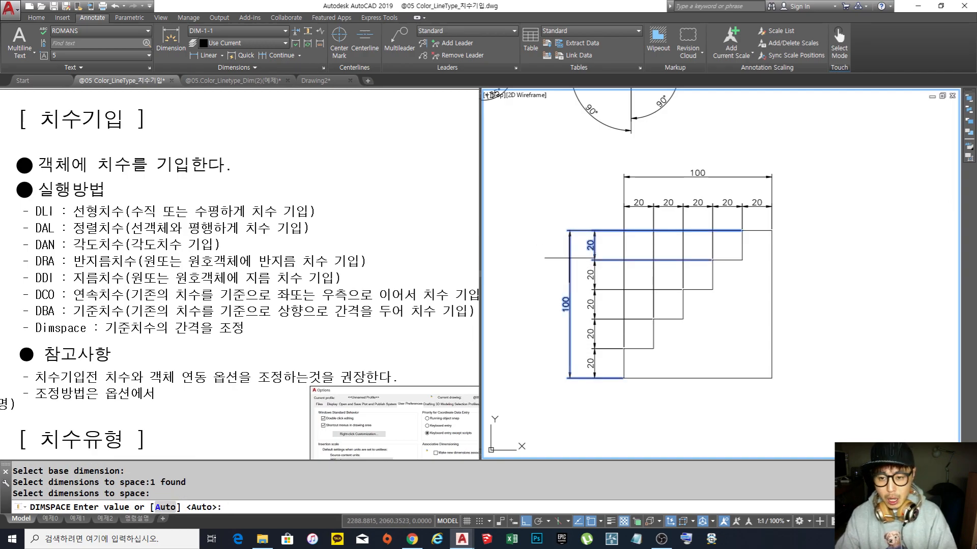
pyautogui.press('F2')
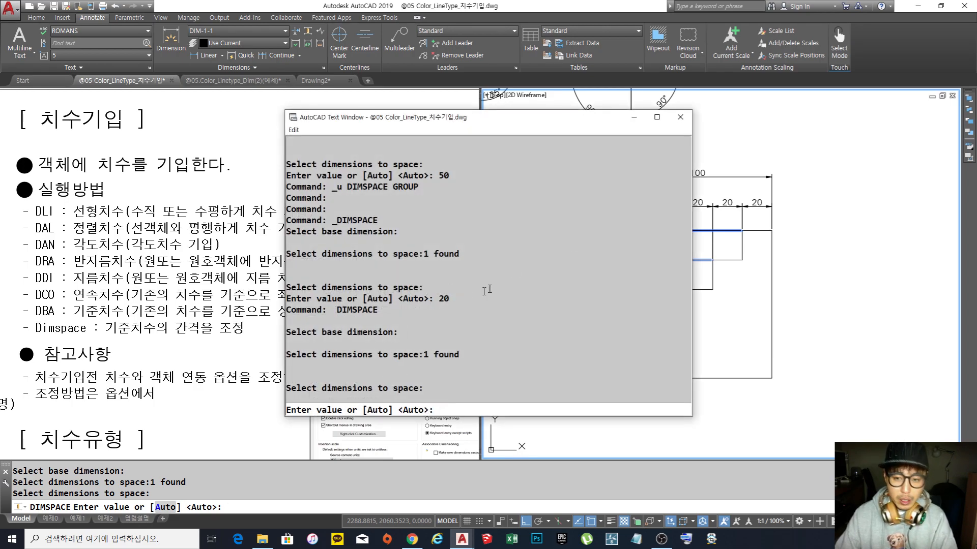
pyautogui.press('F2')
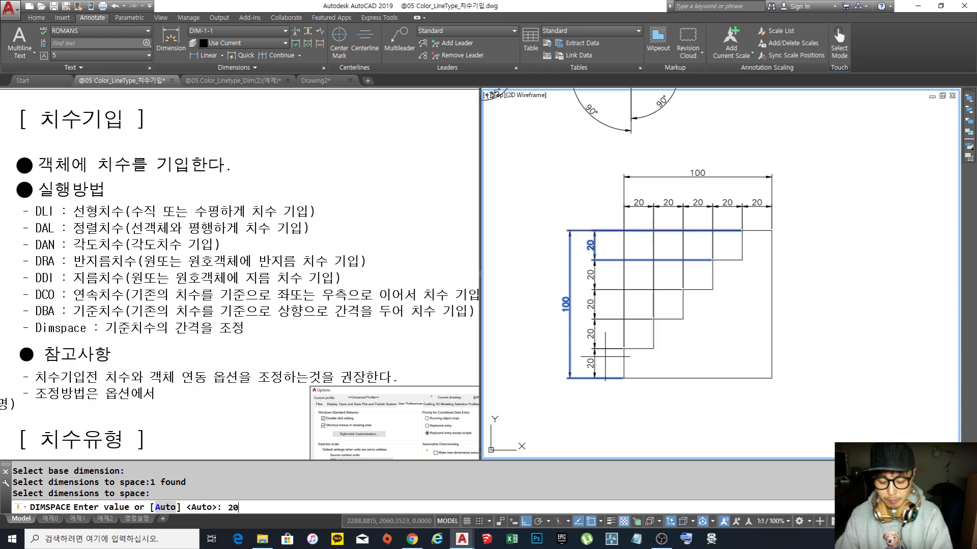
pyautogui.press('Return')
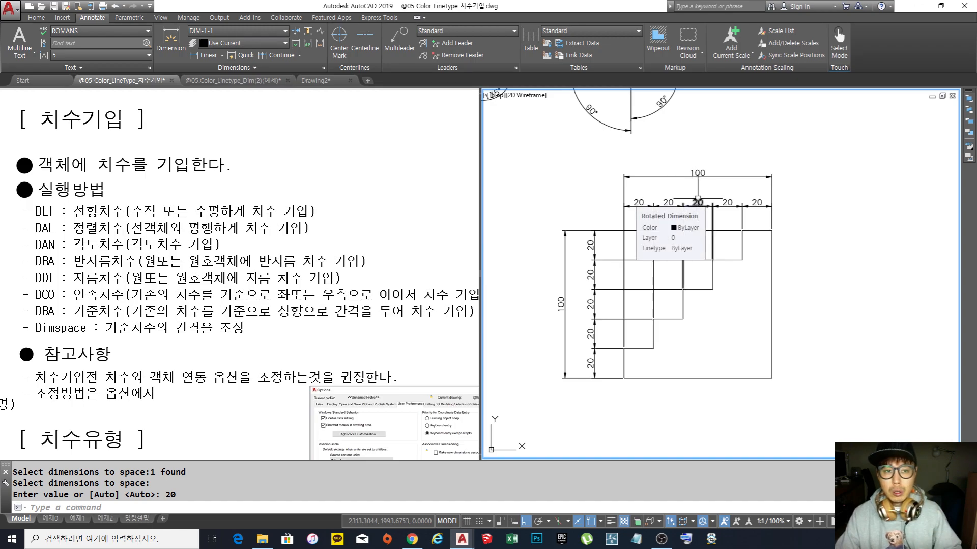
pyautogui.moveTo(701, 232)
pyautogui.mouseDown(button='middle')
pyautogui.moveTo(673, 224)
pyautogui.moveTo(668, 243)
pyautogui.mouseUp(button='middle')
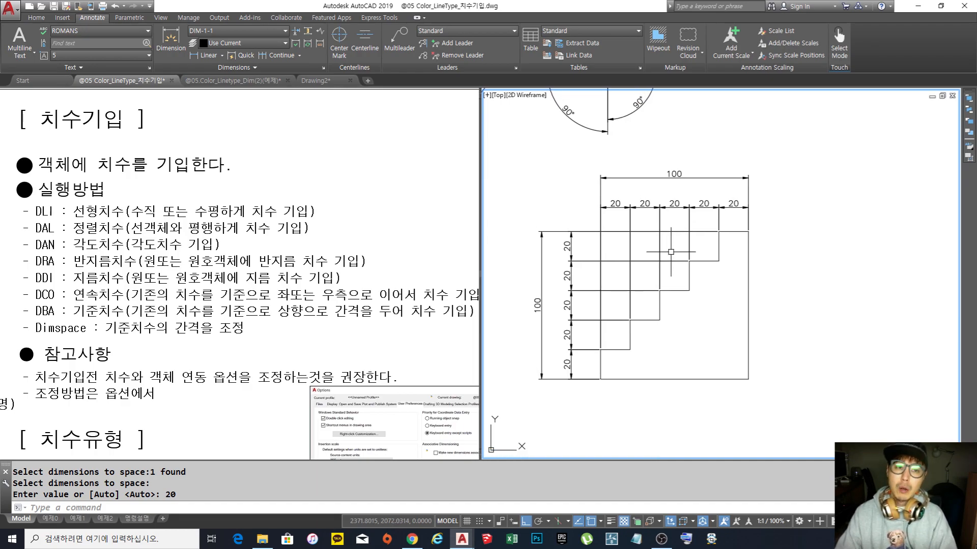
pyautogui.moveTo(648, 256)
pyautogui.mouseDown(button='middle')
pyautogui.moveTo(657, 253)
pyautogui.moveTo(651, 259)
pyautogui.mouseUp(button='middle')
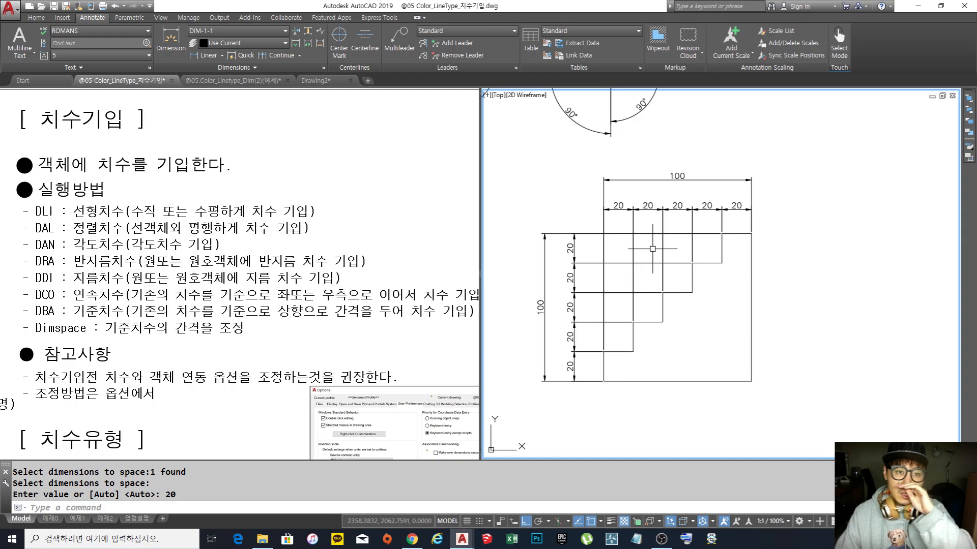
pyautogui.click(675, 196)
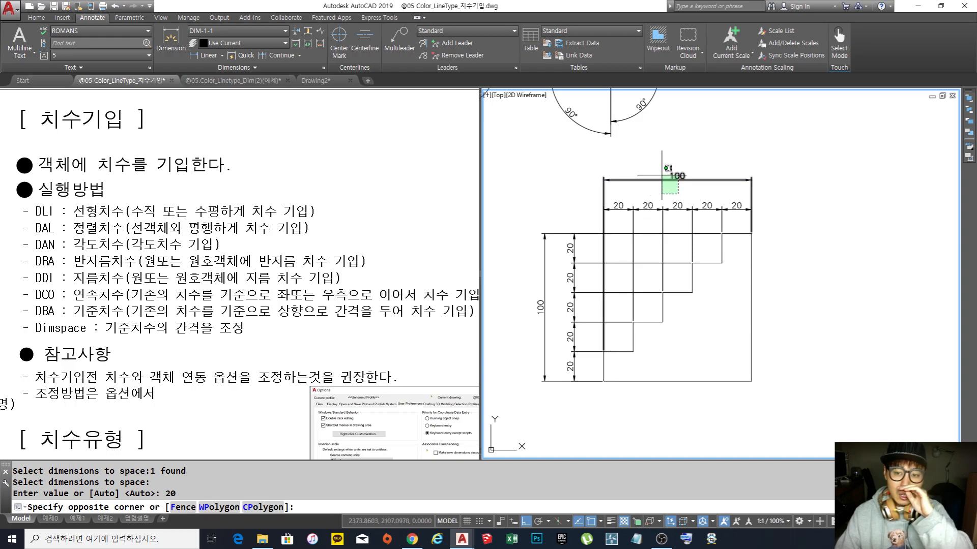
pyautogui.click(660, 174)
pyautogui.click(560, 270)
pyautogui.click(535, 285)
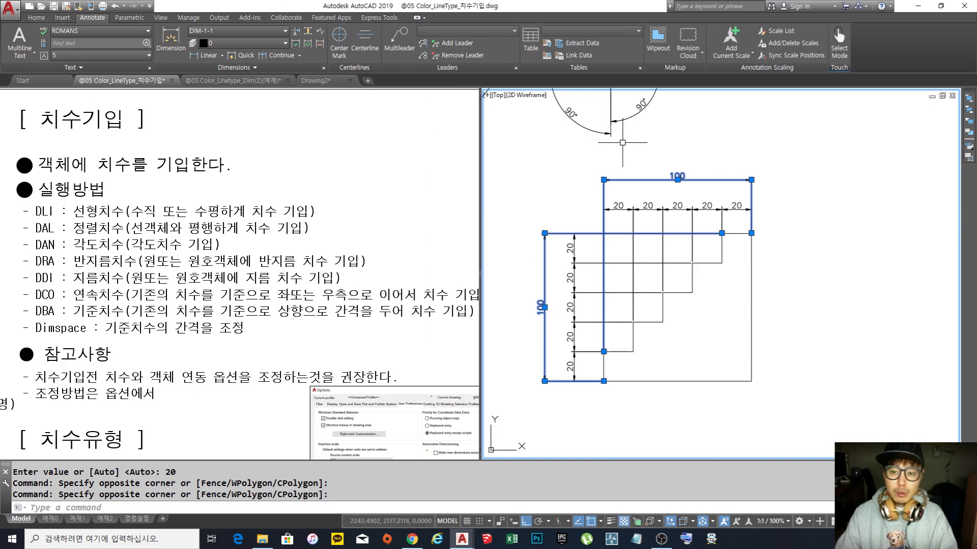
pyautogui.press('Escape')
pyautogui.press('Escape')
pyautogui.press('Escape')
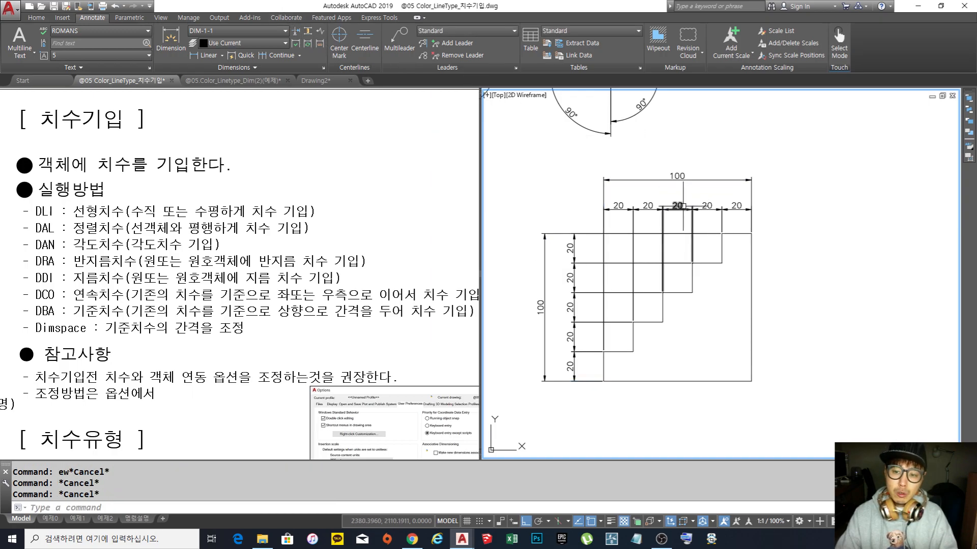
# Step: Erase the overall width and overall height dimensions of the staircase, keeping the chained tread and riser dimensions
pyautogui.write('e')
pyautogui.press('space')
pyautogui.click(700, 188)
pyautogui.click(685, 171)
pyautogui.press('space')
pyautogui.press('space')
pyautogui.click(560, 272)
pyautogui.click(540, 247)
pyautogui.press('space')
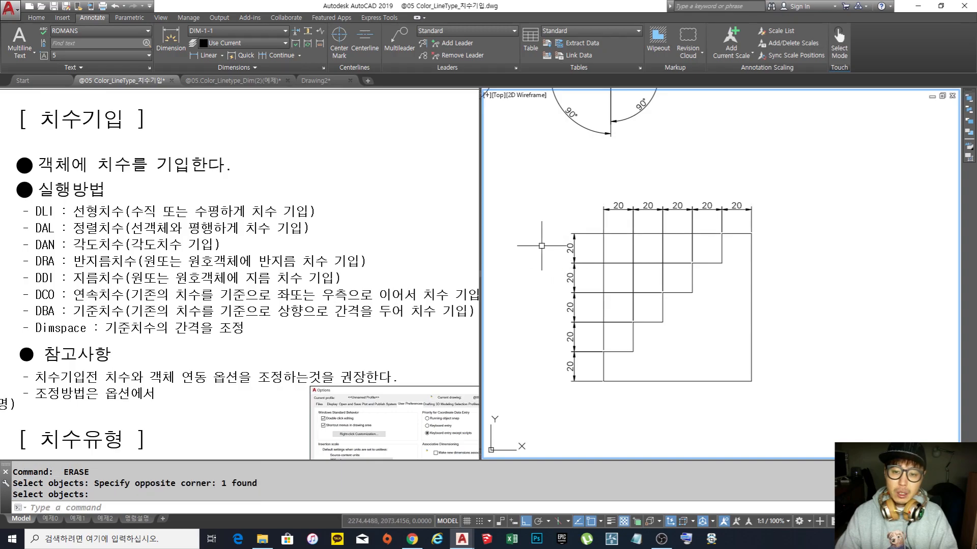
pyautogui.click(300, 55)
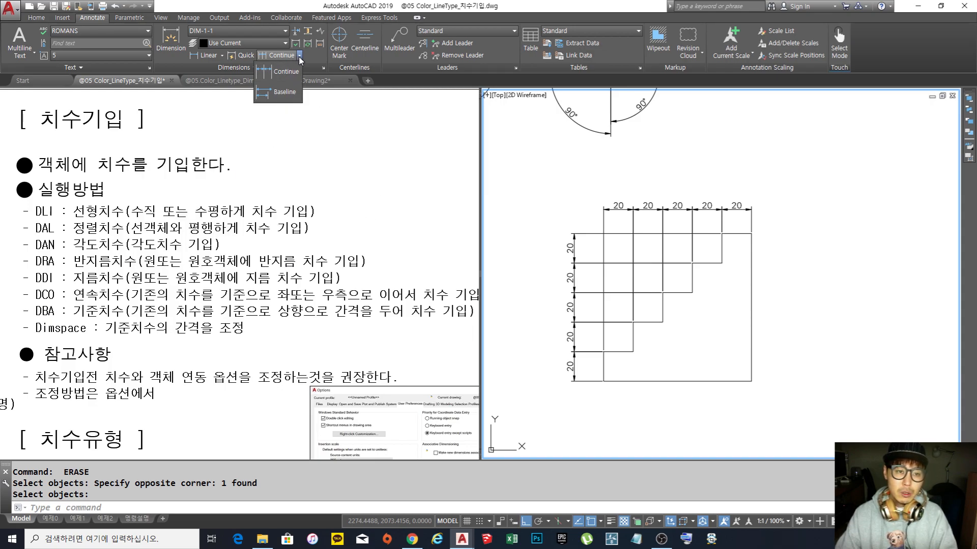
pyautogui.click(288, 93)
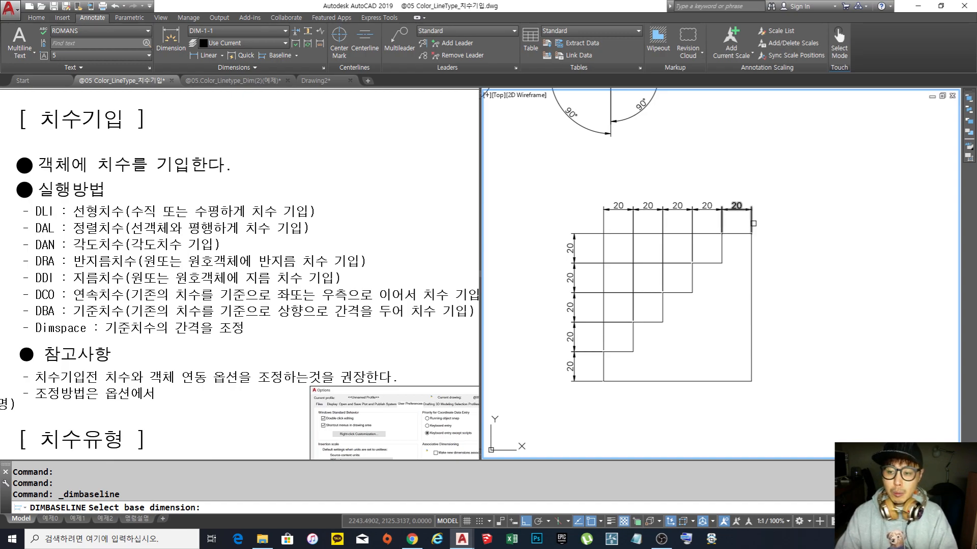
pyautogui.press('Escape')
pyautogui.press('Escape')
# Step: Place a trial horizontal linear dimension about 33 wide in the empty area beside the staircase
pyautogui.moveTo(806, 297); pyautogui.dragTo(774, 301, button='middle')
pyautogui.write('d')
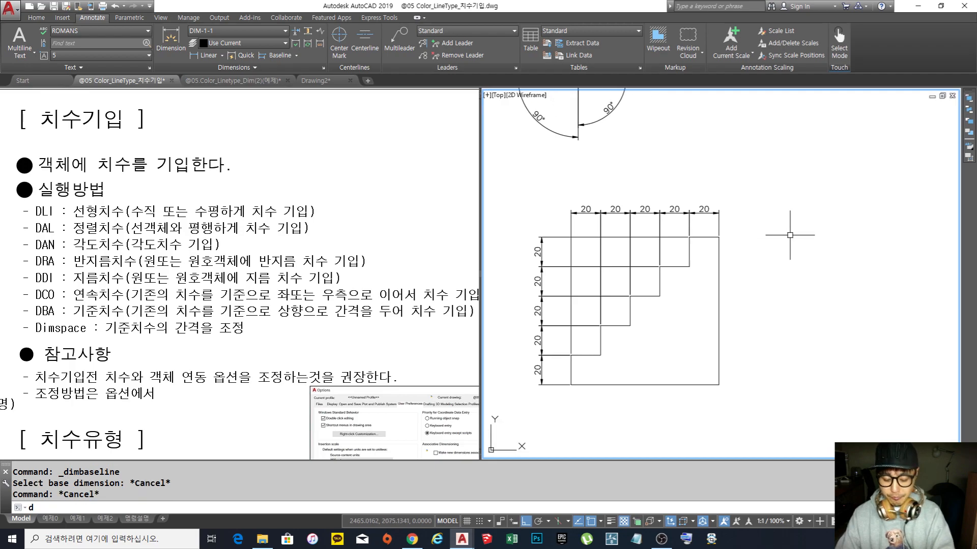
pyautogui.write('li')
pyautogui.press('Return')
pyautogui.click(795, 251)
pyautogui.click(843, 250)
pyautogui.click(819, 215)
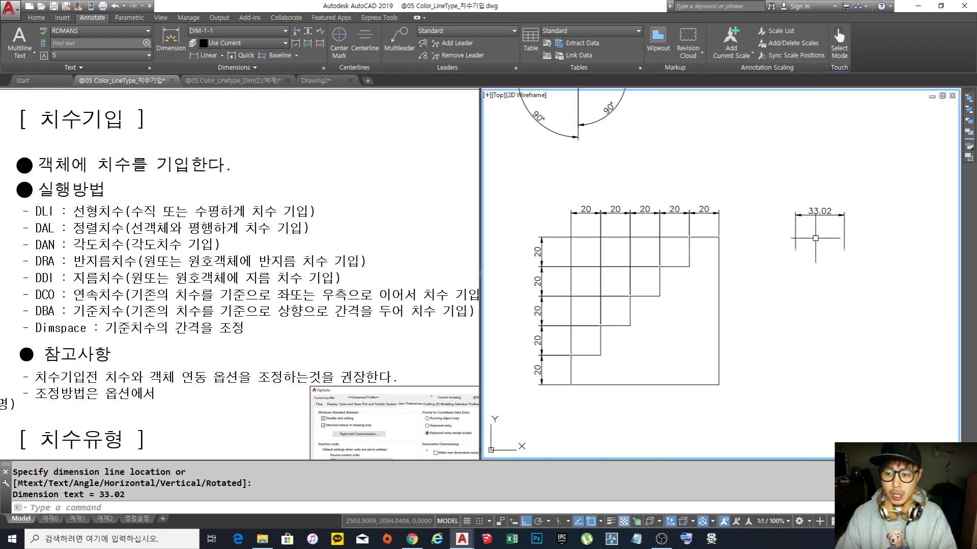
# Step: Add three baseline dimensions of about 51, 67 and 77 stacked on the trial linear dimension
pyautogui.click(279, 53)
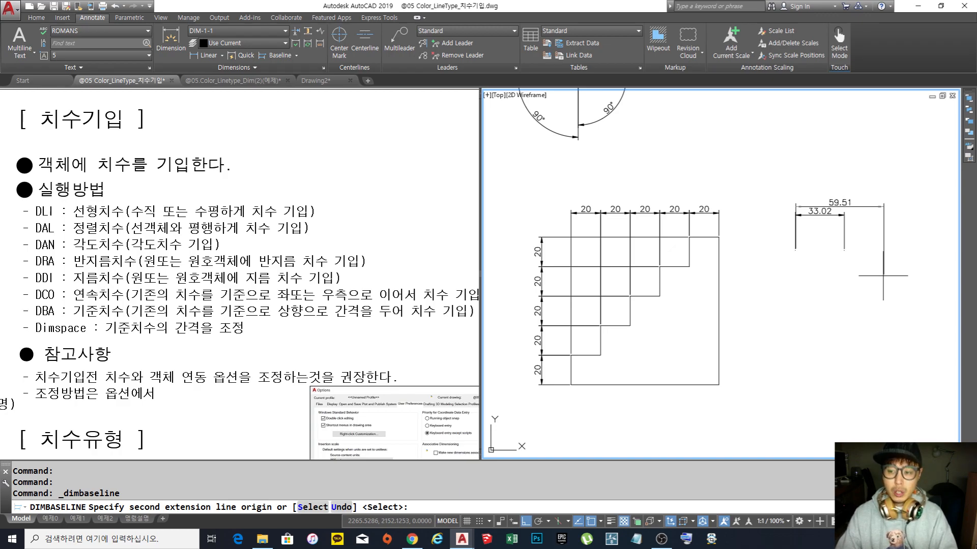
pyautogui.click(871, 278)
pyautogui.click(894, 284)
pyautogui.click(910, 286)
pyautogui.press('Escape')
pyautogui.press('Escape')
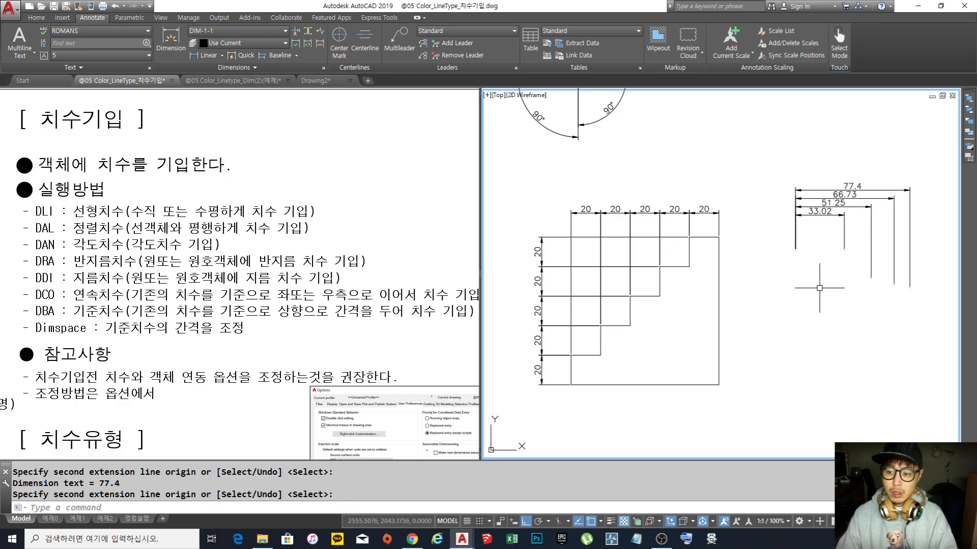
# Step: Erase the trial linear dimension and its three stacked baseline dimensions
pyautogui.write('e')
pyautogui.press('Return')
pyautogui.click(915, 279)
pyautogui.click(785, 168)
pyautogui.press('Return')
# Step: Place another trial horizontal linear dimension about 25 wide in the empty area beside the staircase
pyautogui.write('dli')
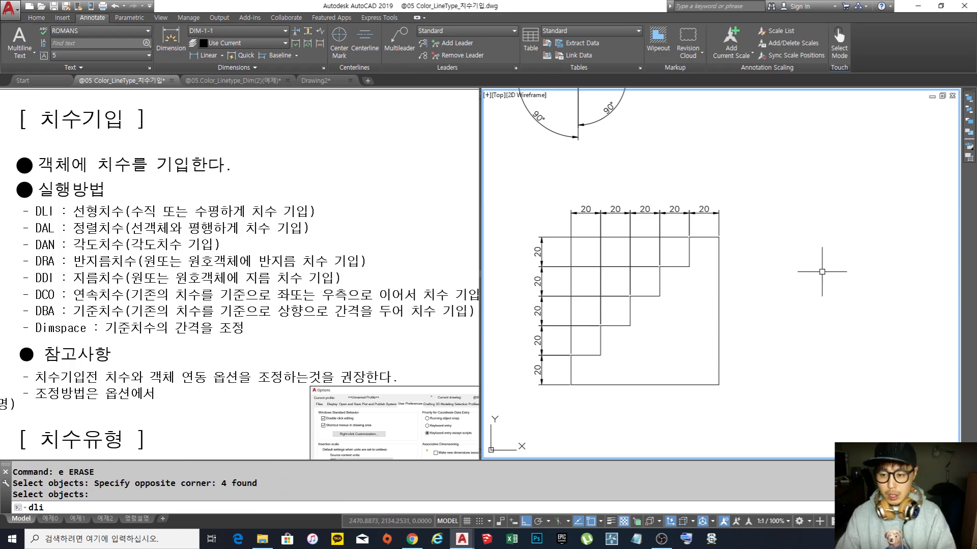
pyautogui.press('Return')
pyautogui.click(799, 281)
pyautogui.click(835, 294)
pyautogui.click(830, 256)
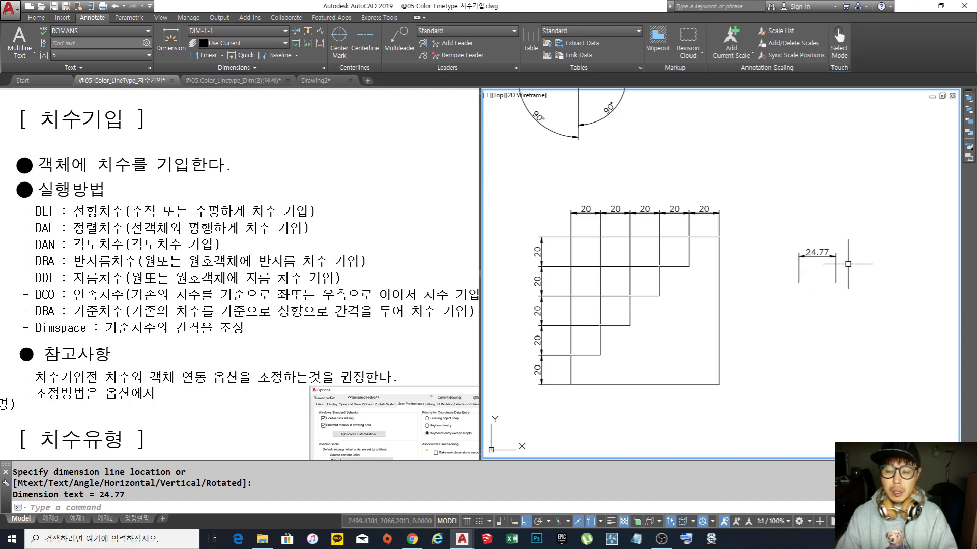
# Step: Try a baseline dimension from the trial dimension, reselecting its right extension line as the base, and cancel it
pyautogui.moveTo(817, 265); pyautogui.dragTo(820, 251, button='middle')
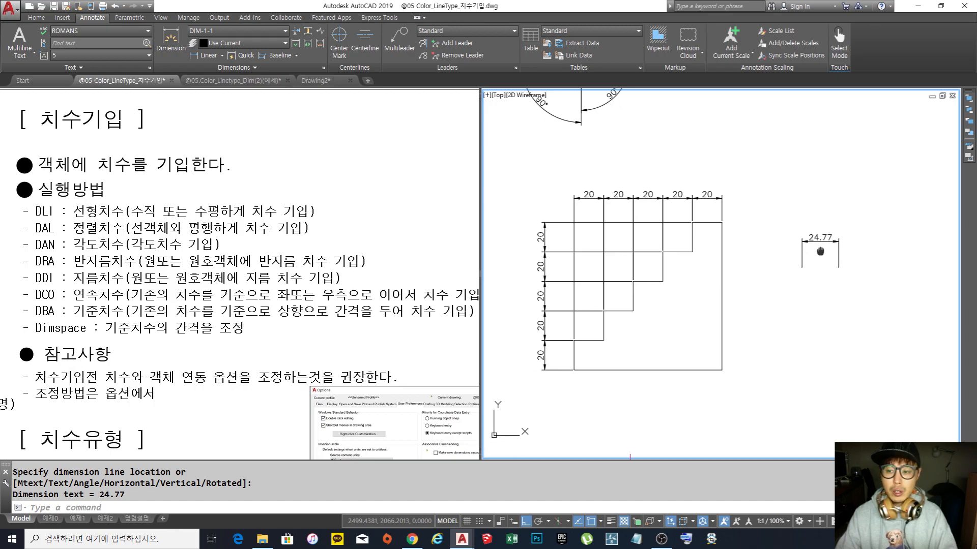
pyautogui.click(280, 54)
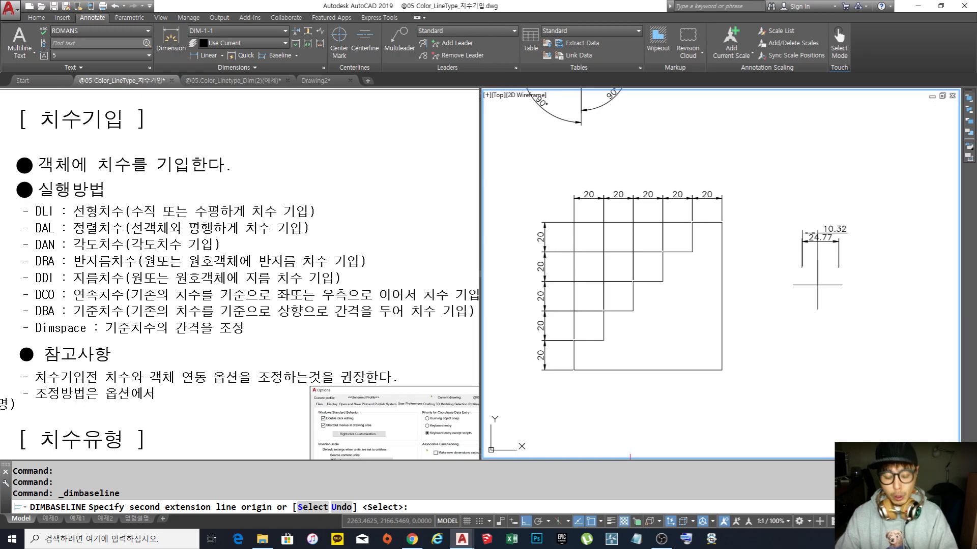
pyautogui.press('Return')
pyautogui.click(837, 249)
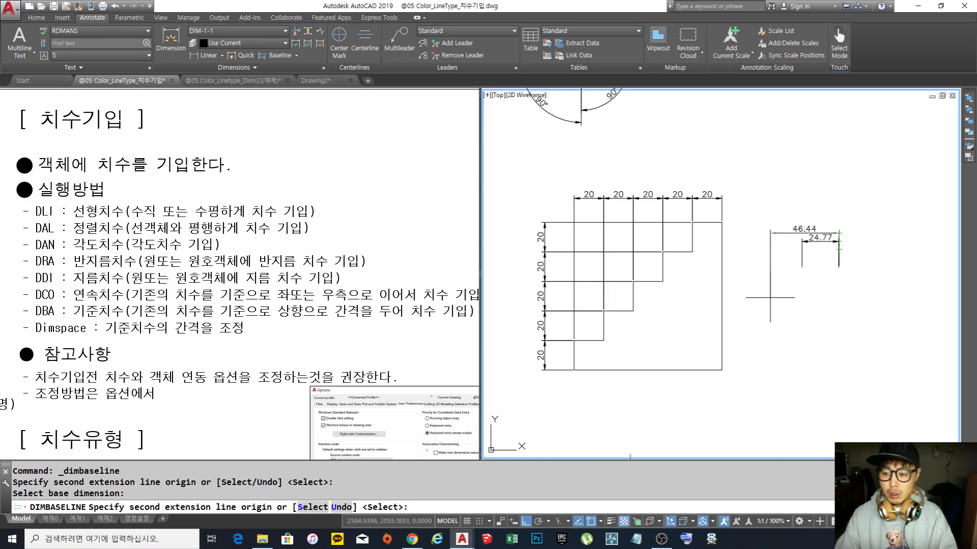
pyautogui.press('Escape')
pyautogui.press('Escape')
# Step: Erase the remaining trial linear dimension beside the staircase
pyautogui.write('e')
pyautogui.press('Return')
pyautogui.moveTo(863, 280); pyautogui.dragTo(784, 202)
pyautogui.press('Return')
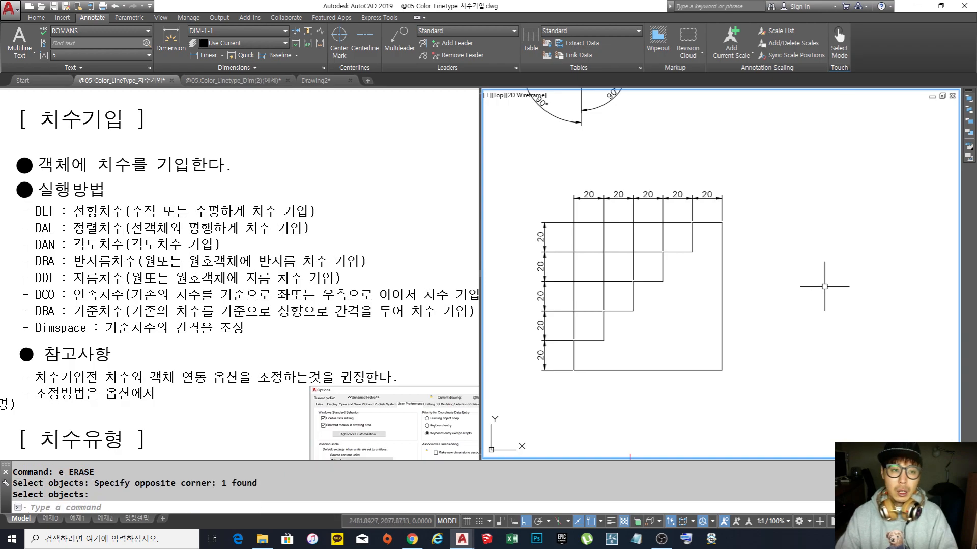
# Step: Add the staircase's overall width as a baseline dimension, from the rightmost tread dimension's outer extension line to the staircase's left edge
pyautogui.click(278, 55)
pyautogui.moveTo(632, 163); pyautogui.dragTo(683, 175, button='middle')
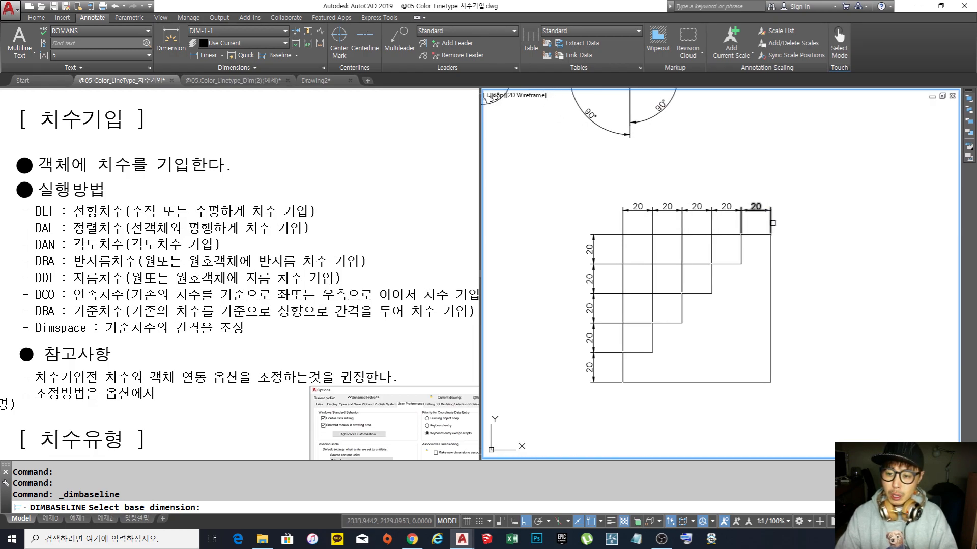
pyautogui.click(773, 222)
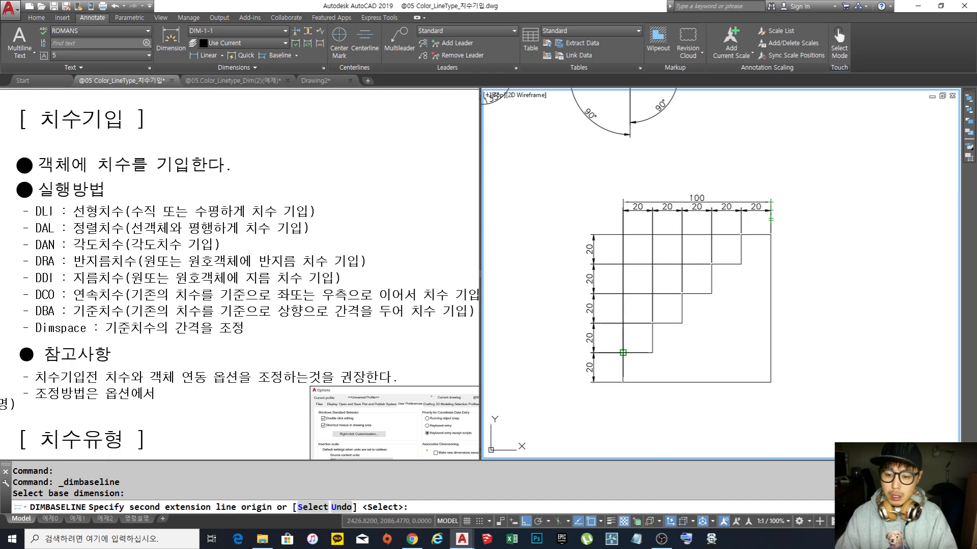
pyautogui.click(623, 353)
pyautogui.press('Return')
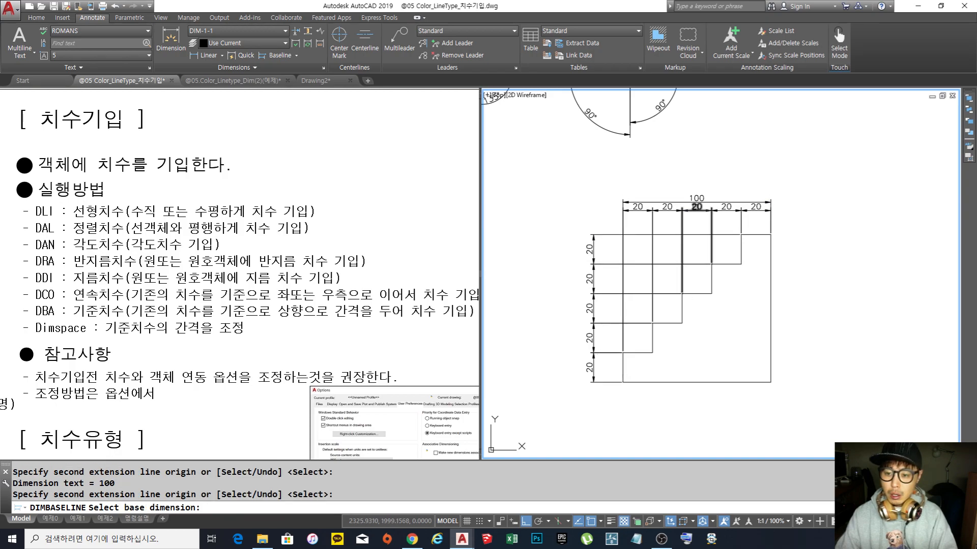
# Step: Add the staircase's overall height as a baseline dimension, from the lowest riser dimension's bottom extension line to the staircase's top edge
pyautogui.click(623, 370)
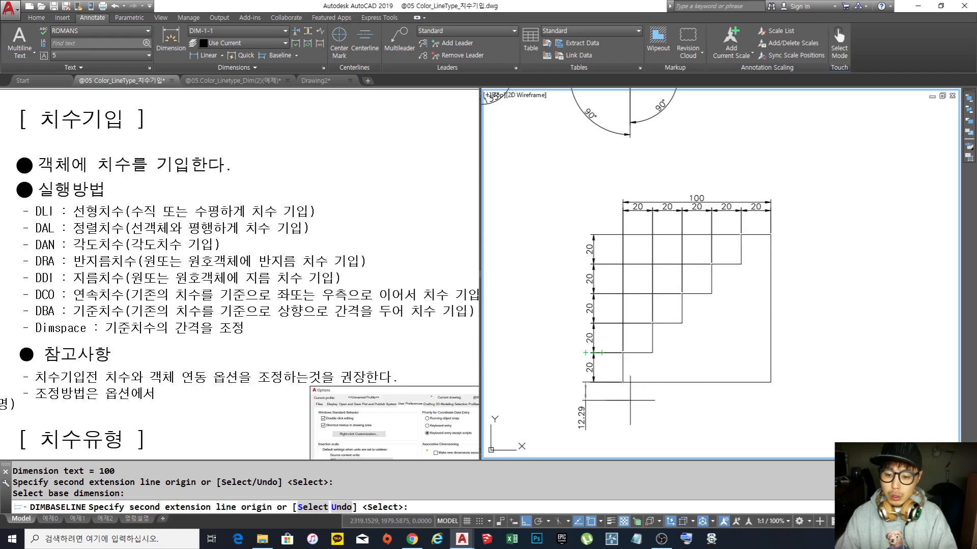
pyautogui.click(742, 234)
pyautogui.press('Return')
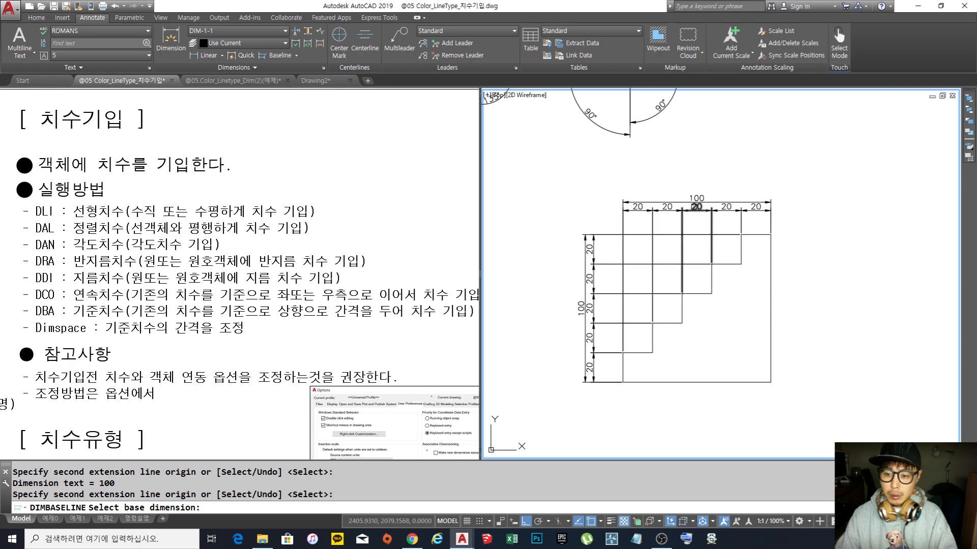
pyautogui.press('Escape')
pyautogui.press('Escape')
# Step: Examine the DIM-1-1 dimension style's settings and preview the ISO-25 and Standard styles in the Dimension Style Manager
pyautogui.scroll(4, 696, 205)
pyautogui.scroll(-4, 714, 199)
pyautogui.moveTo(714, 199)
pyautogui.mouseDown(button='middle')
pyautogui.moveTo(701, 228)
pyautogui.moveTo(686, 229)
pyautogui.mouseUp(button='middle')
pyautogui.write('D')
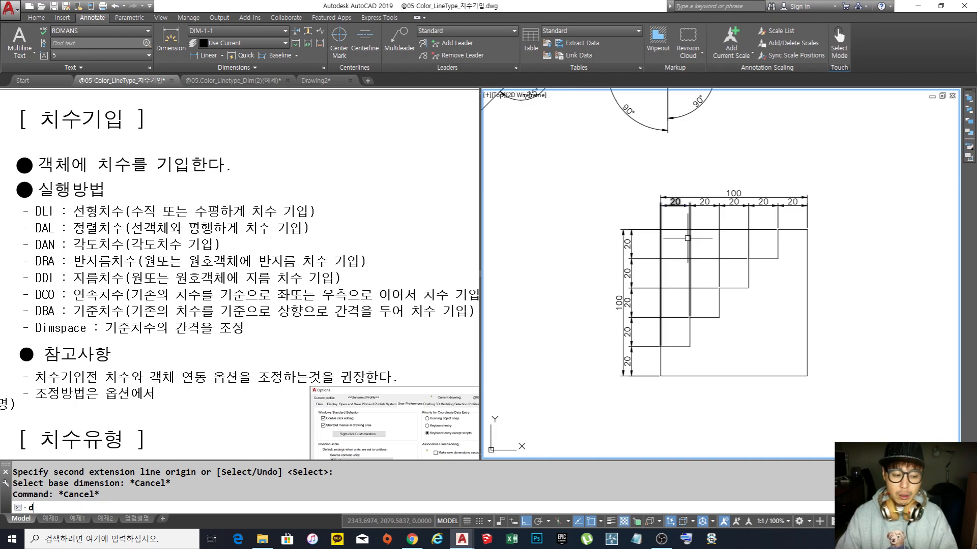
pyautogui.press('Return')
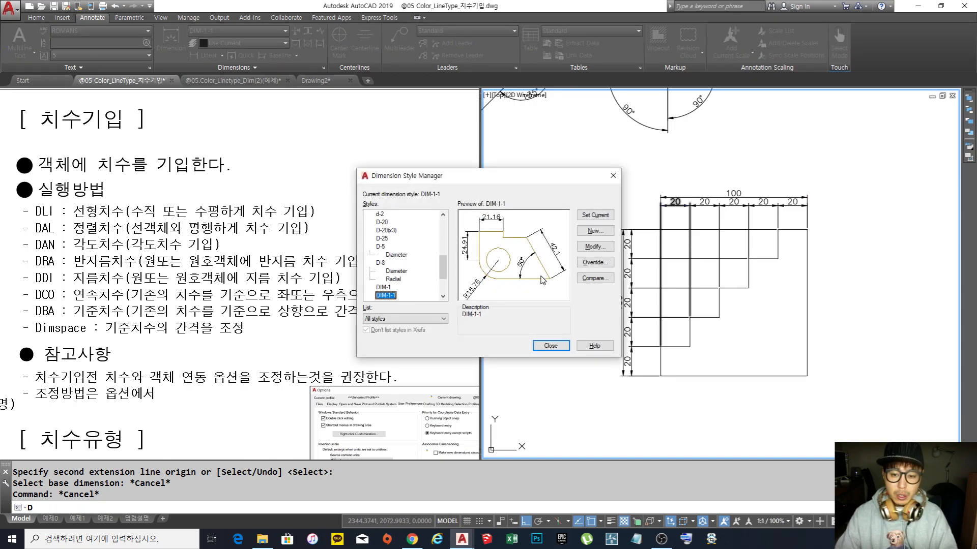
pyautogui.click(595, 247)
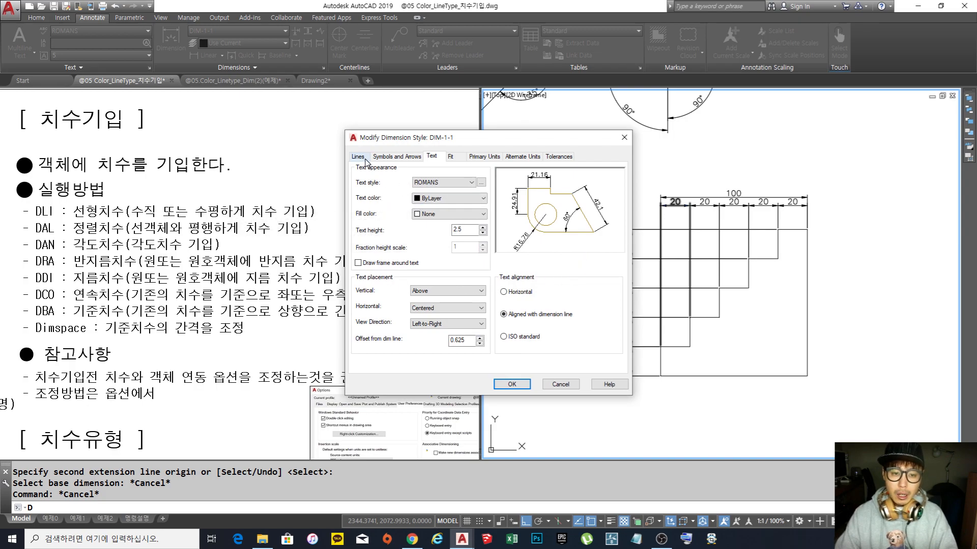
pyautogui.click(561, 386)
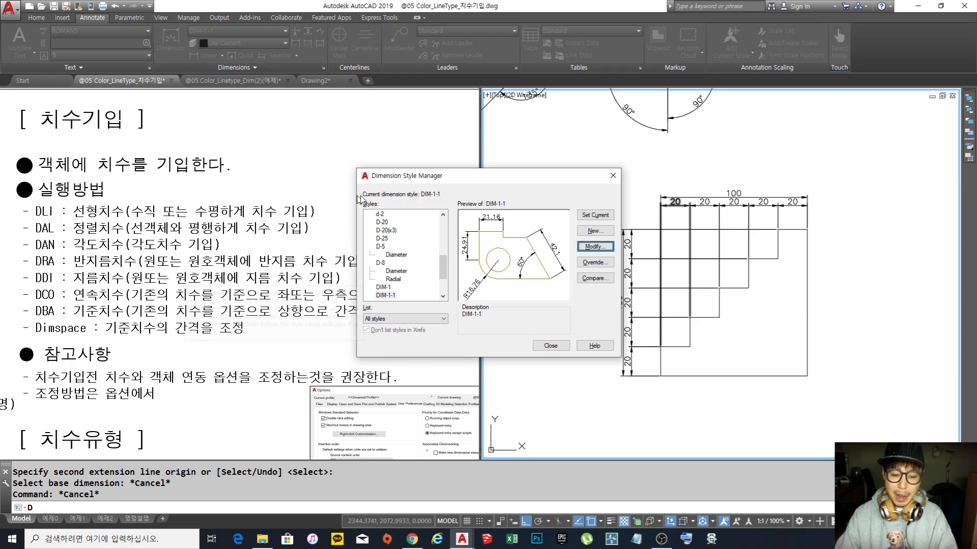
pyautogui.click(388, 296)
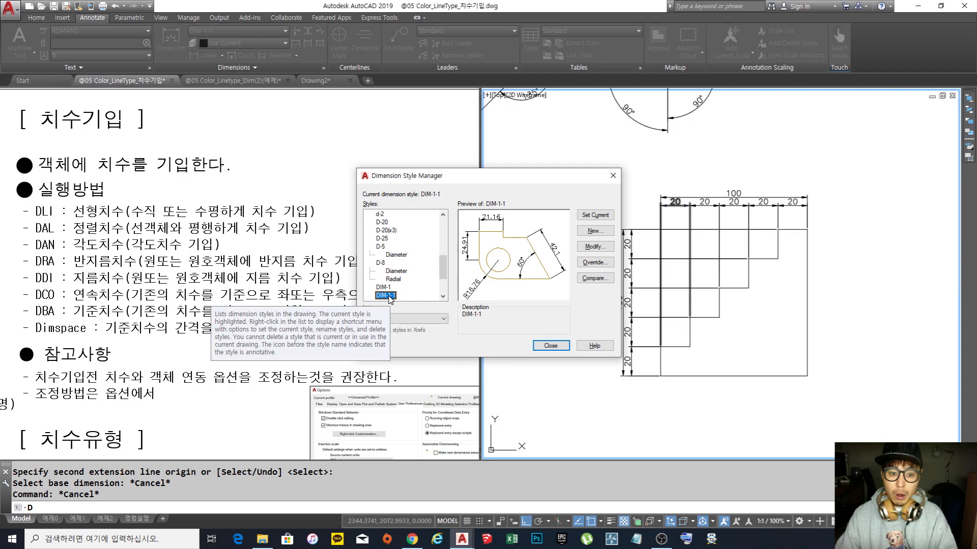
pyautogui.moveTo(444, 242); pyautogui.dragTo(444, 291)
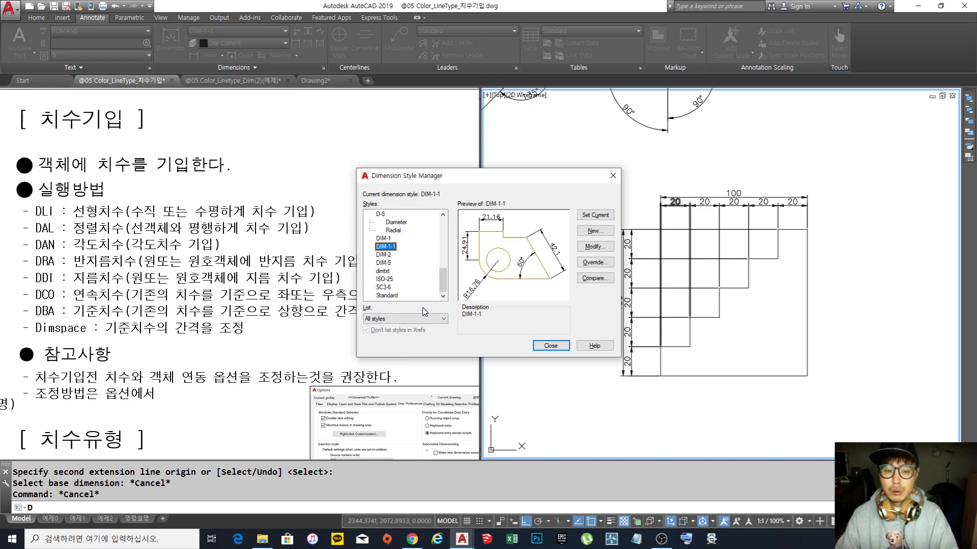
pyautogui.click(390, 281)
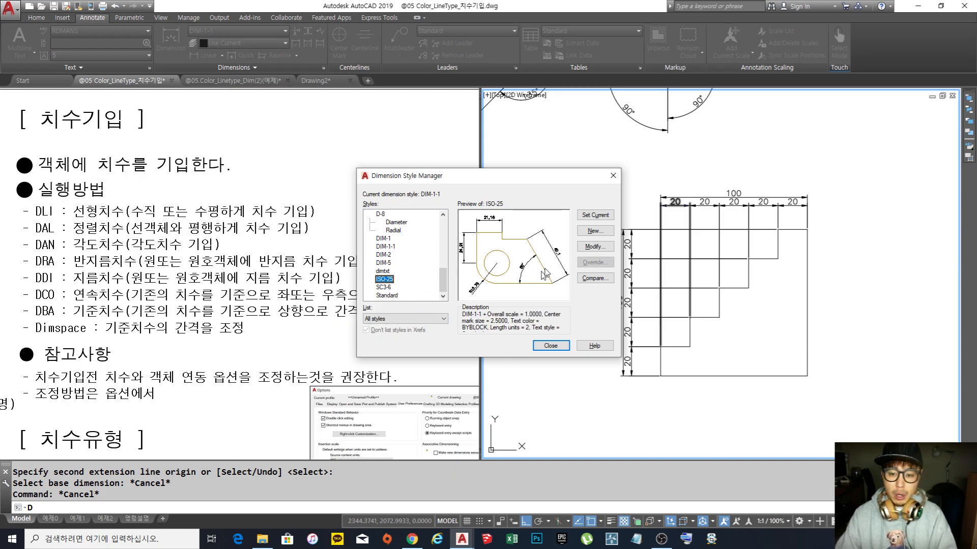
pyautogui.click(390, 296)
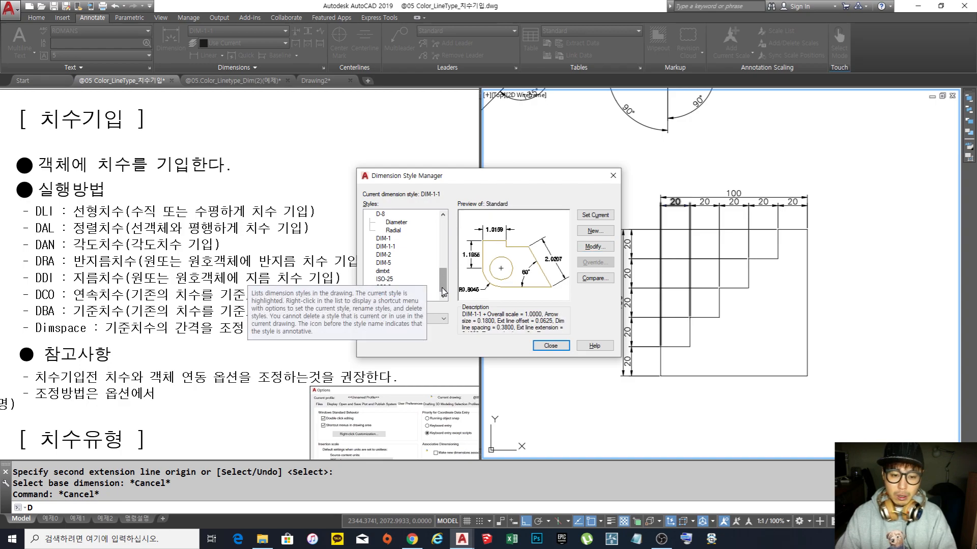
pyautogui.press('Escape')
pyautogui.press('Escape')
pyautogui.press('Escape')
pyautogui.press('Escape')
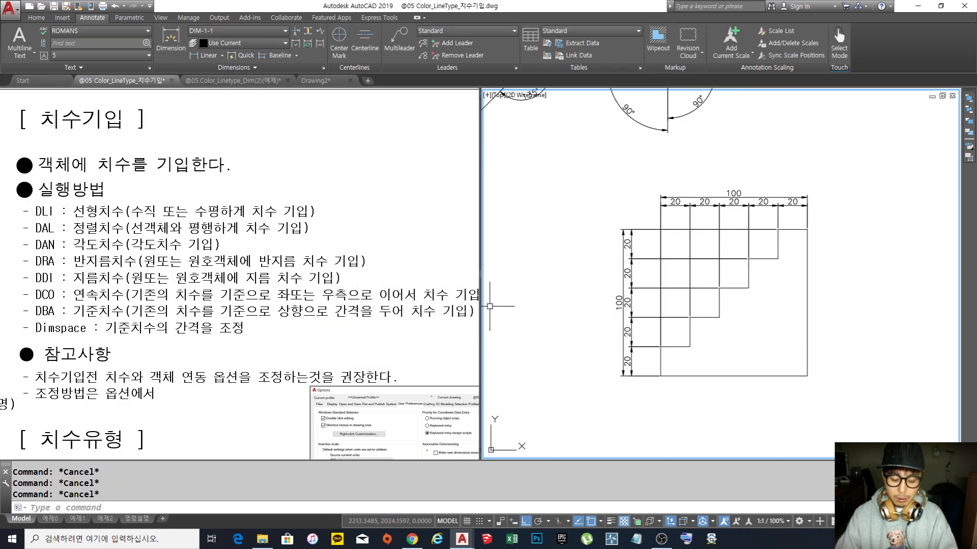
# Step: Modify the DIM-1-1 dimension style, setting its baseline spacing to 15
pyautogui.write('d')
pyautogui.press('Return')
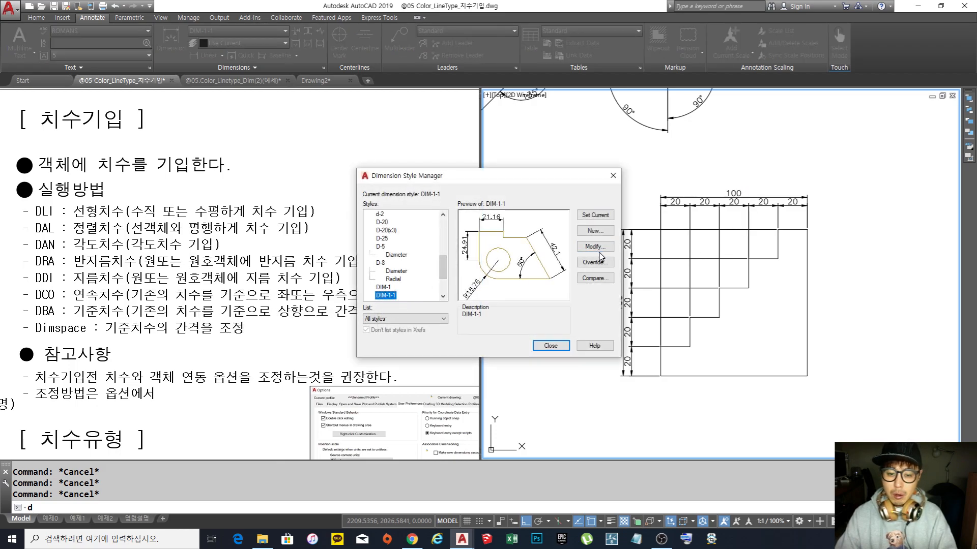
pyautogui.click(592, 247)
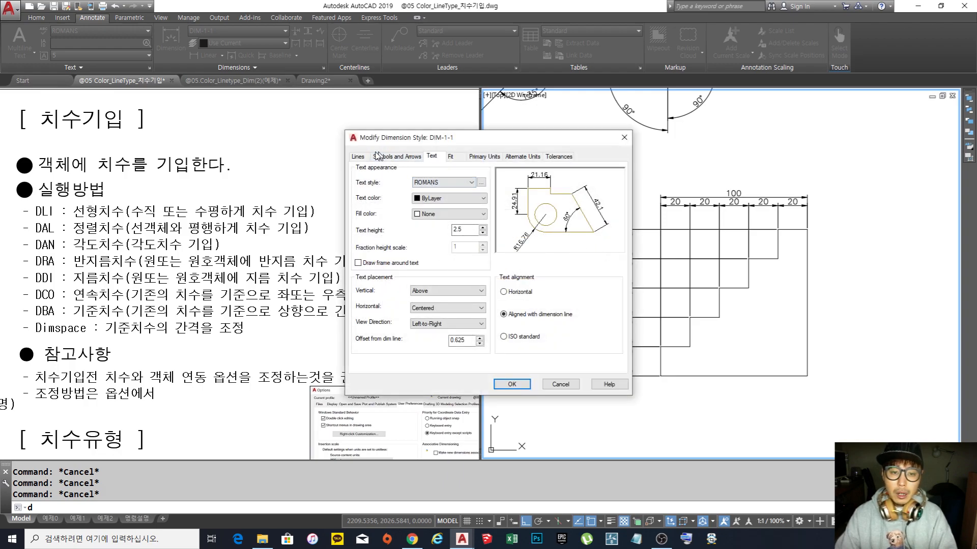
pyautogui.click(358, 157)
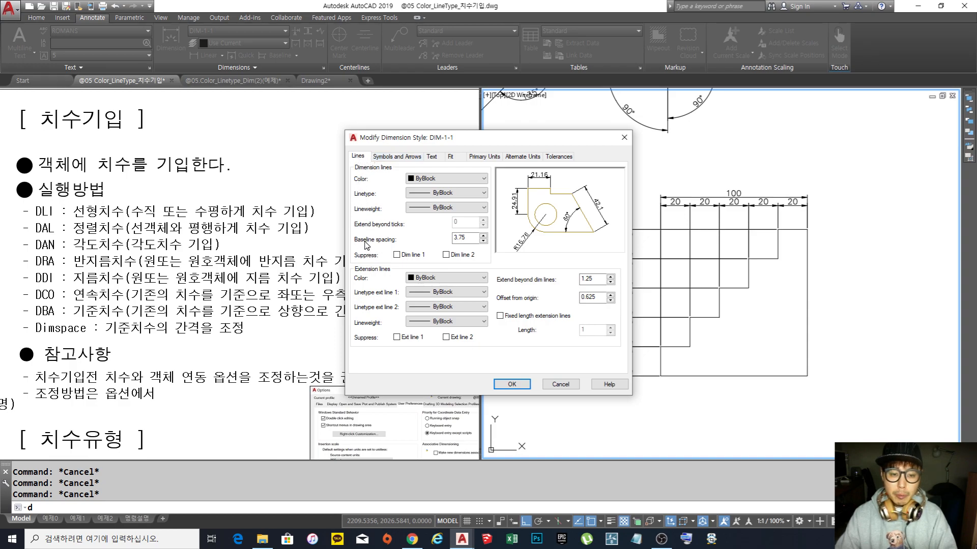
pyautogui.doubleClick(465, 239)
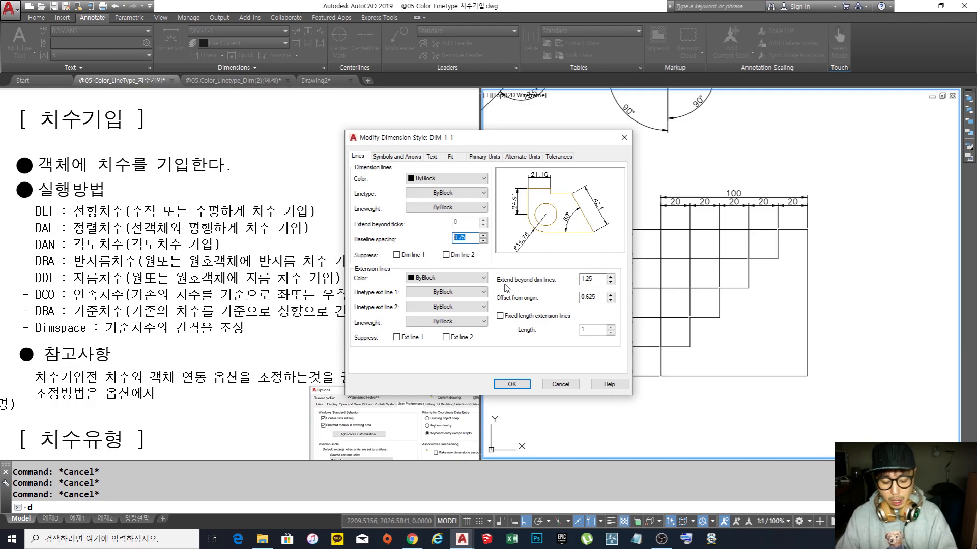
pyautogui.write('15')
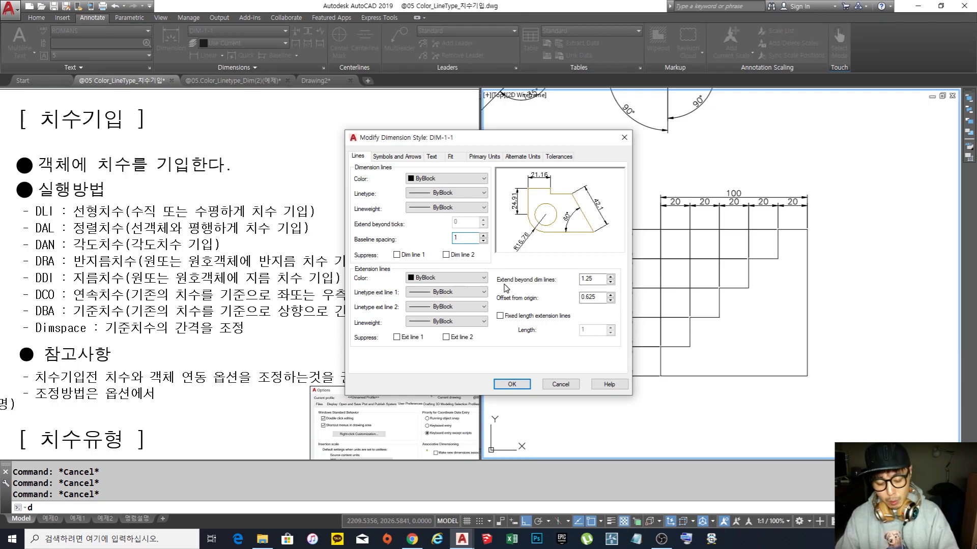
pyautogui.click(515, 384)
pyautogui.click(558, 349)
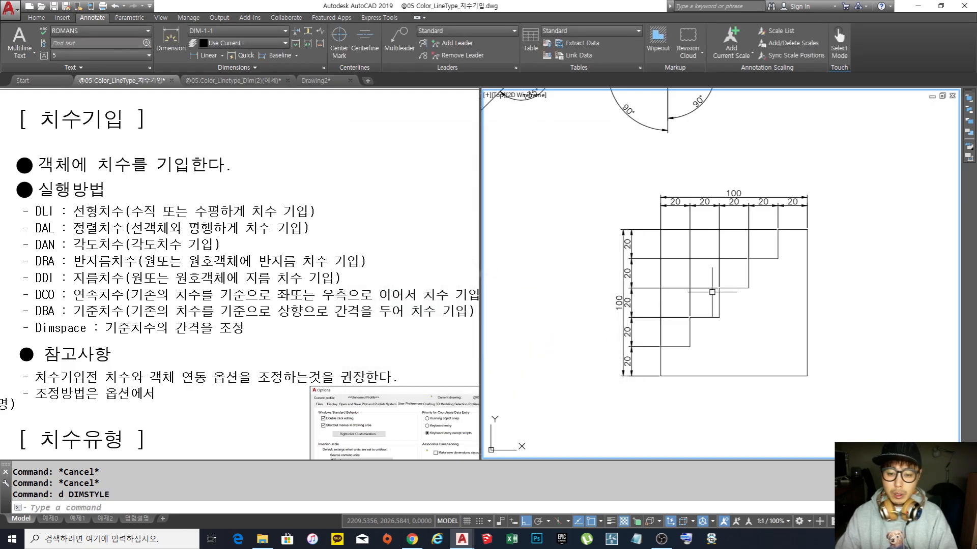
# Step: Erase the staircase's overall width and overall height dimensions
pyautogui.moveTo(712, 293); pyautogui.dragTo(689, 300, button='middle')
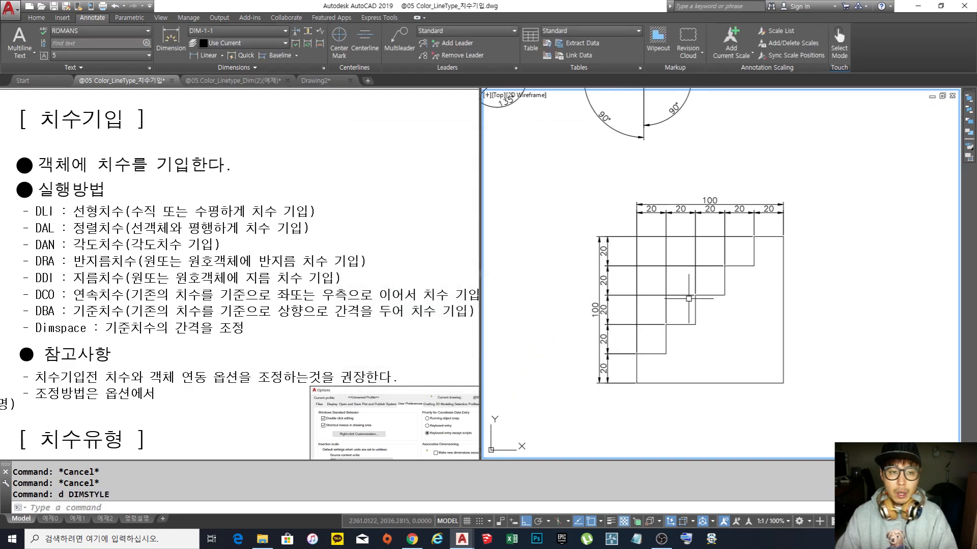
pyautogui.write('e')
pyautogui.press('Return')
pyautogui.click(714, 199)
pyautogui.press('Return')
pyautogui.press('Return')
pyautogui.click(598, 275)
pyautogui.press('Return')
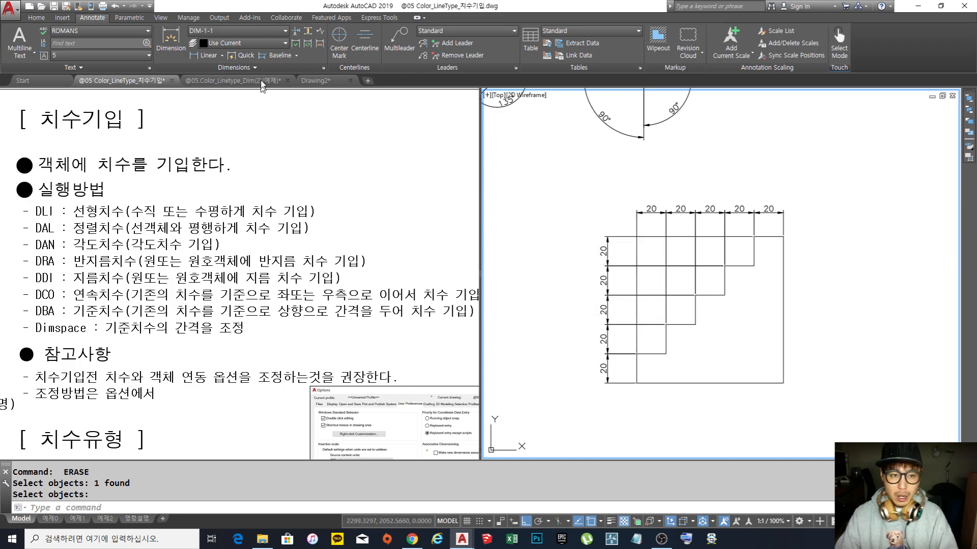
# Step: Add a baseline dimension for the staircase's overall width, from the rightmost tread dimension's outer extension line to the left edge
pyautogui.click(277, 55)
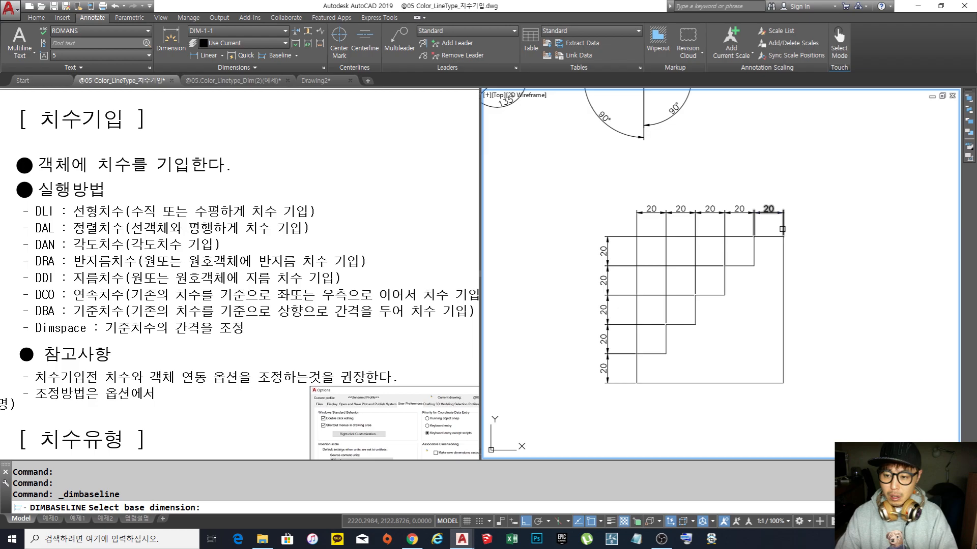
pyautogui.click(782, 229)
pyautogui.click(637, 353)
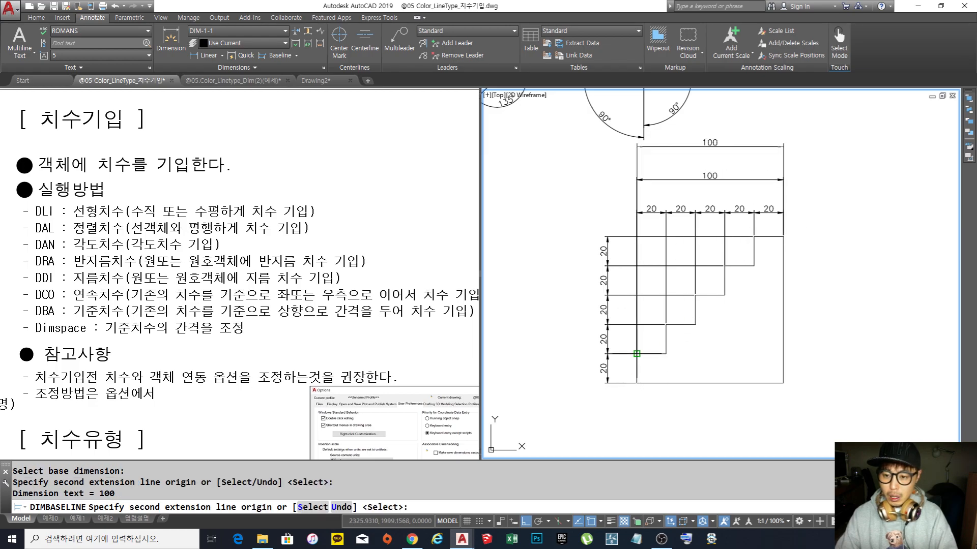
pyautogui.press('Return')
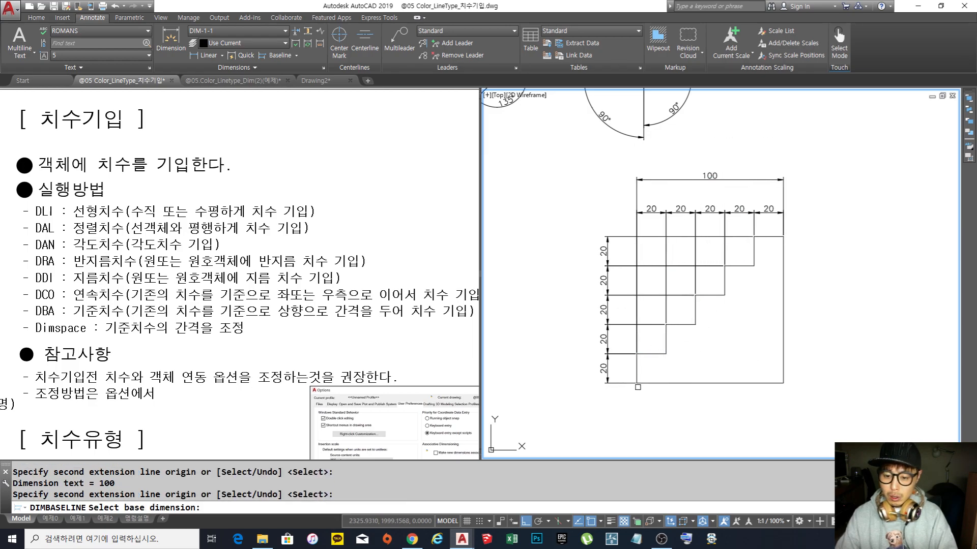
# Step: Add a baseline dimension for the staircase's overall height, from the lowest riser dimension's bottom extension line to the top edge
pyautogui.click(633, 383)
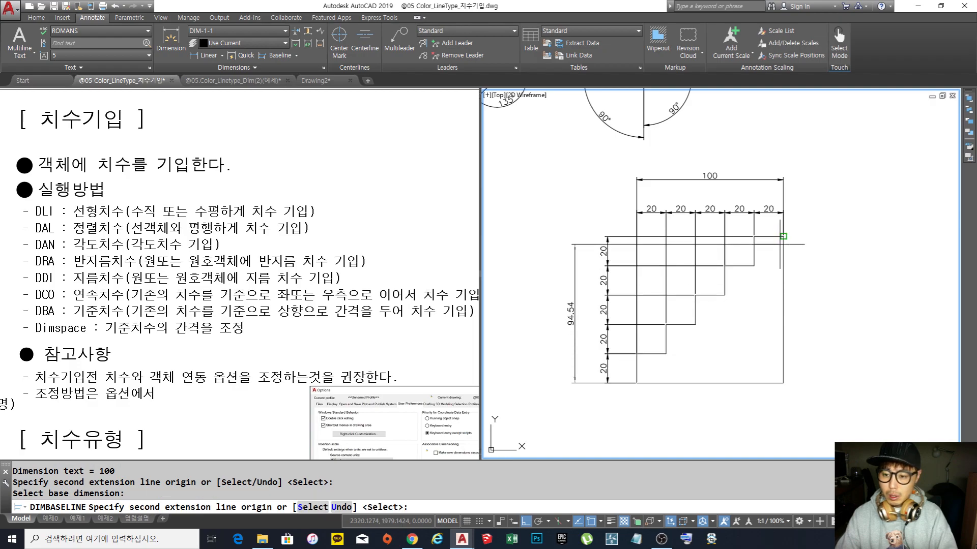
pyautogui.click(782, 236)
pyautogui.press('Return')
pyautogui.press('Return')
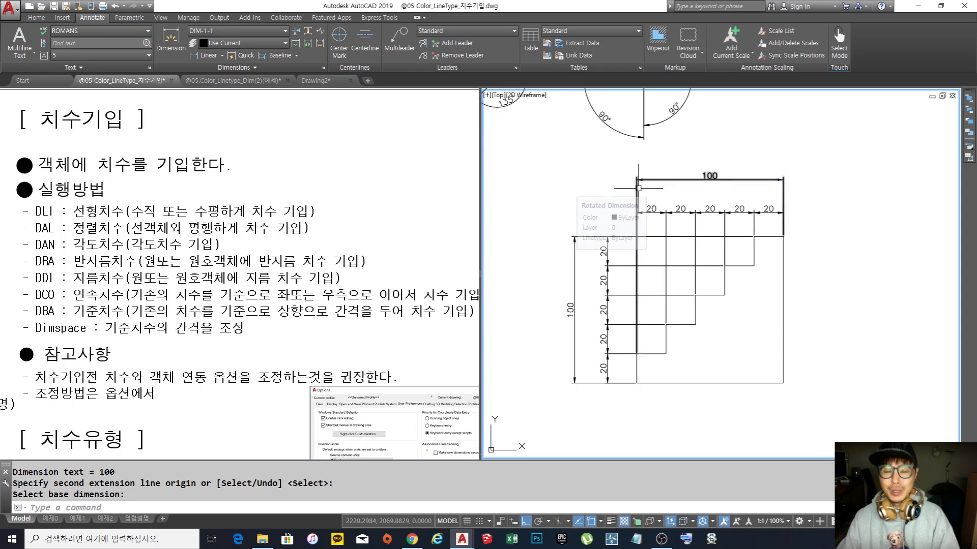
# Step: Examine the spacing of the staircase's baseline dimensions and review the dimensioned squares, angles and circle around it
pyautogui.moveTo(694, 218); pyautogui.dragTo(687, 218, button='middle')
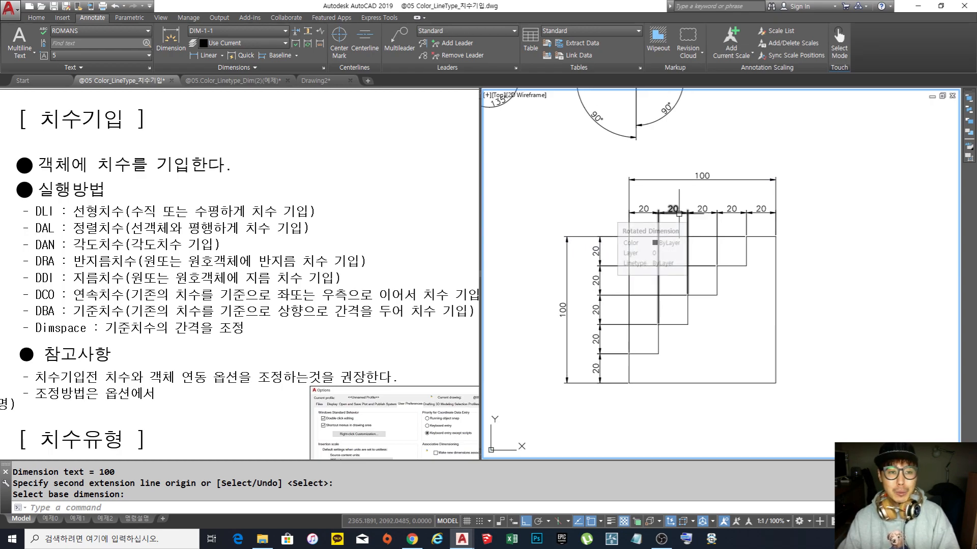
pyautogui.scroll(2, 679, 214)
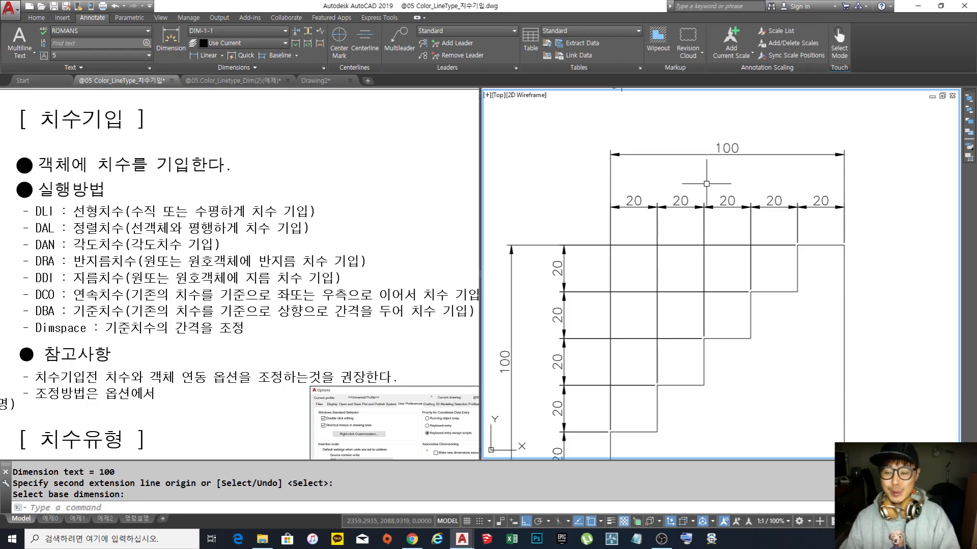
pyautogui.scroll(-2, 691, 220)
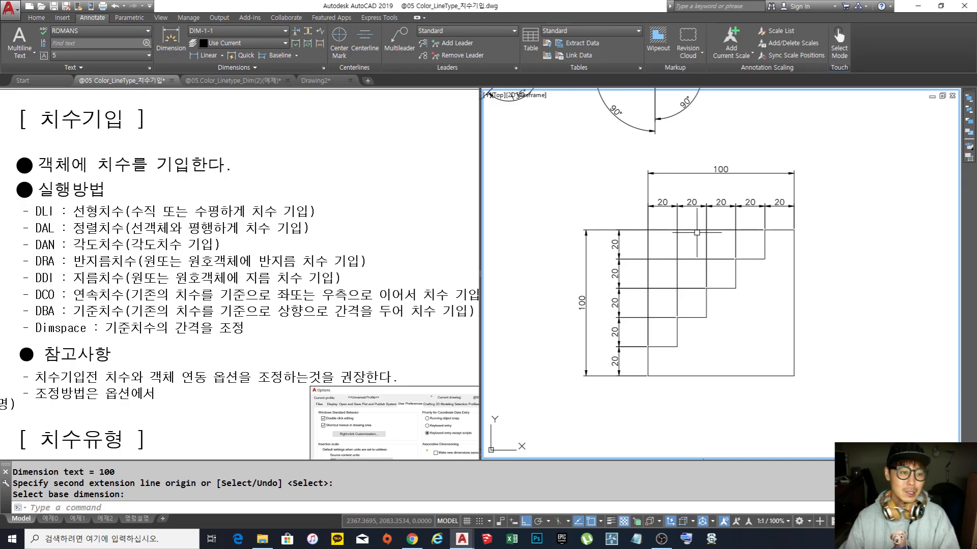
pyautogui.moveTo(740, 278); pyautogui.dragTo(716, 287, button='middle')
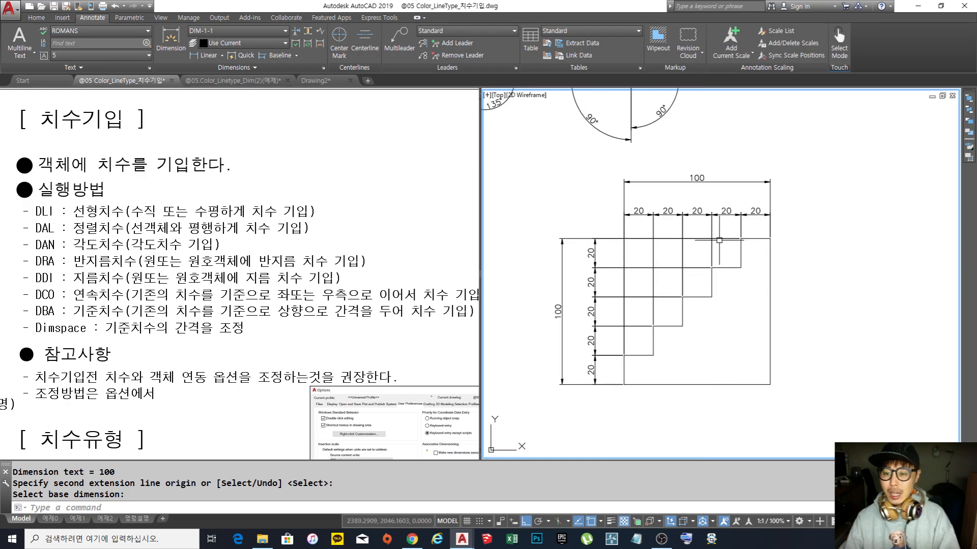
pyautogui.scroll(-2, 718, 241)
pyautogui.moveTo(718, 240)
pyautogui.mouseDown(button='middle')
pyautogui.moveTo(779, 294)
pyautogui.moveTo(768, 294)
pyautogui.mouseUp(button='middle')
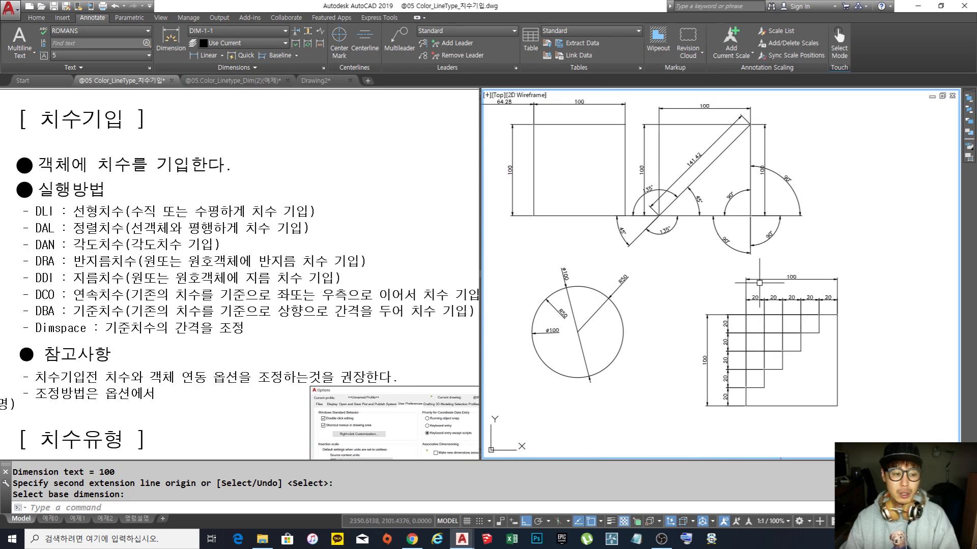
pyautogui.moveTo(720, 278); pyautogui.dragTo(746, 283, button='middle')
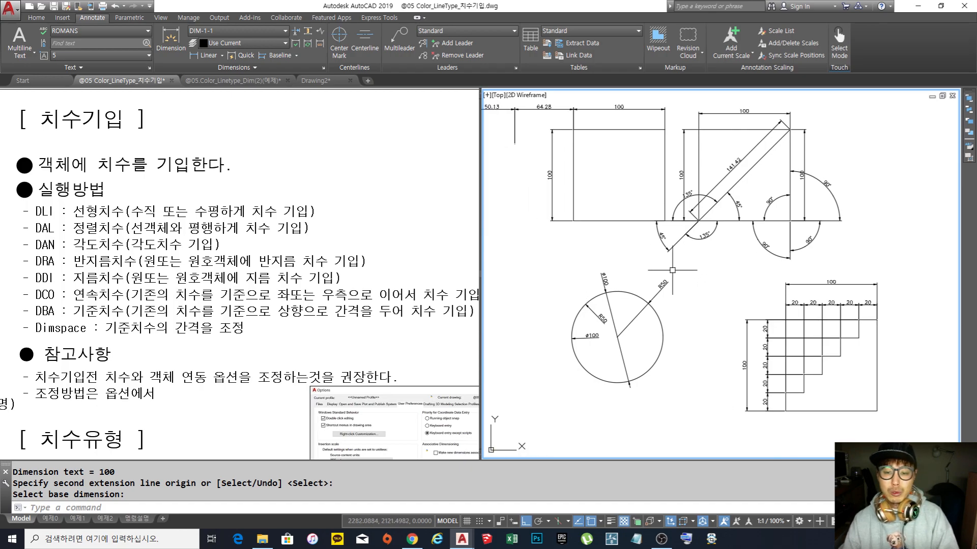
pyautogui.scroll(-1, 652, 254)
pyautogui.scroll(2, 661, 260)
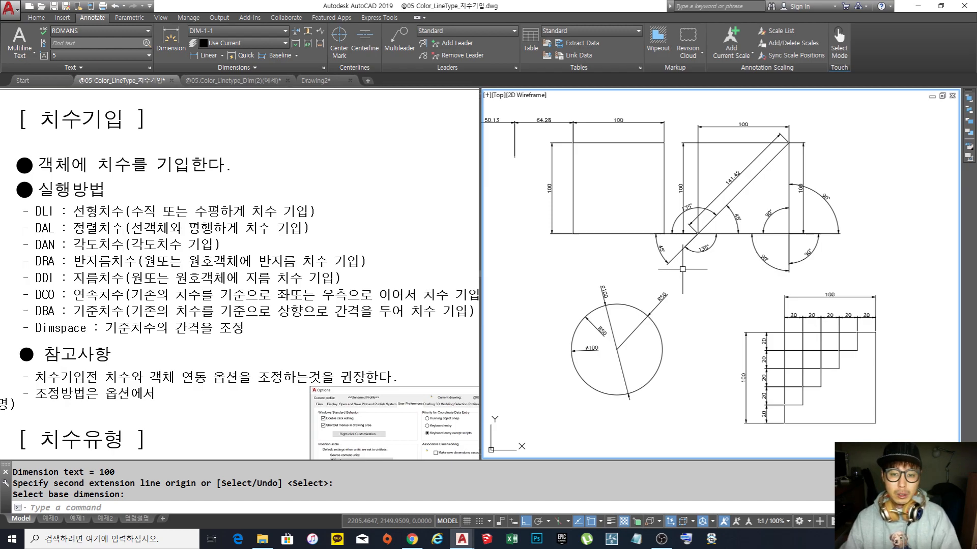
pyautogui.scroll(2, 677, 270)
pyautogui.scroll(-2, 696, 264)
pyautogui.moveTo(696, 264)
pyautogui.mouseDown(button='middle')
pyautogui.moveTo(691, 280)
pyautogui.moveTo(682, 253)
pyautogui.mouseUp(button='middle')
pyautogui.scroll(1, 676, 273)
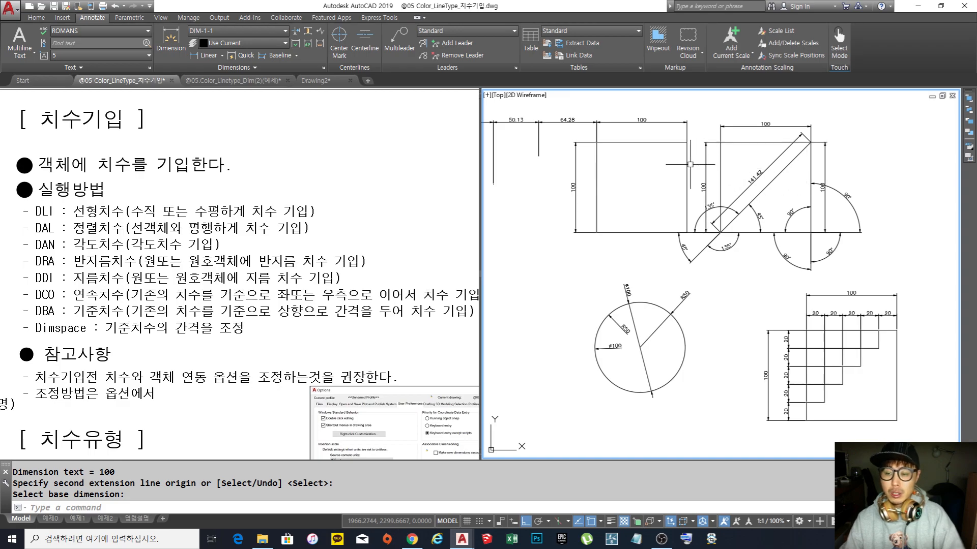
pyautogui.scroll(3, 638, 110)
pyautogui.scroll(-3, 636, 117)
pyautogui.scroll(5, 598, 122)
pyautogui.scroll(-6, 598, 148)
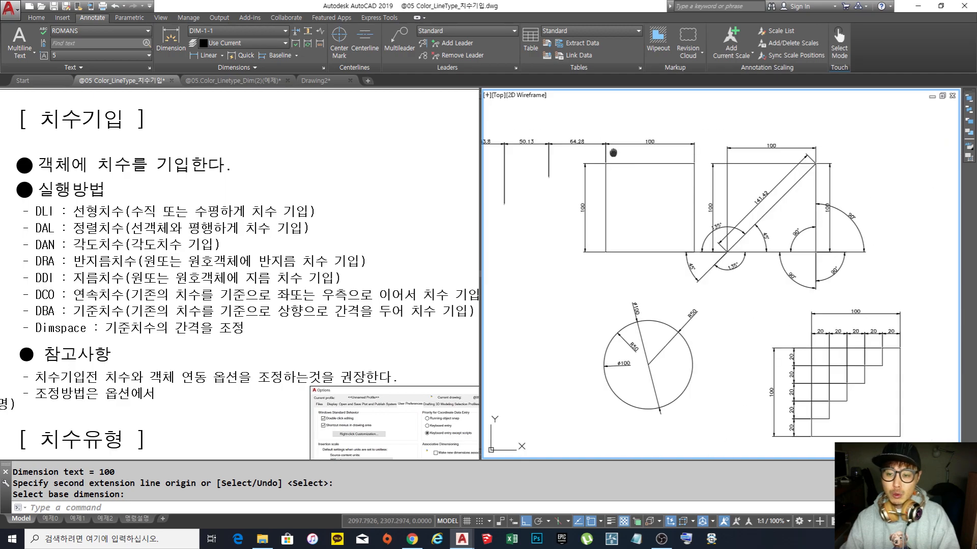
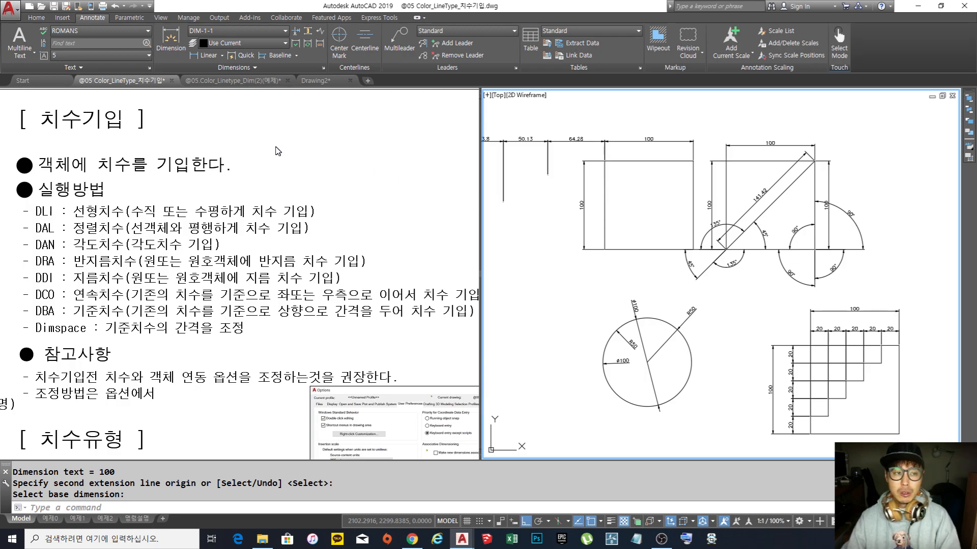
# Step: Make the classic menu bar visible above the ribbon
pyautogui.click(38, 17)
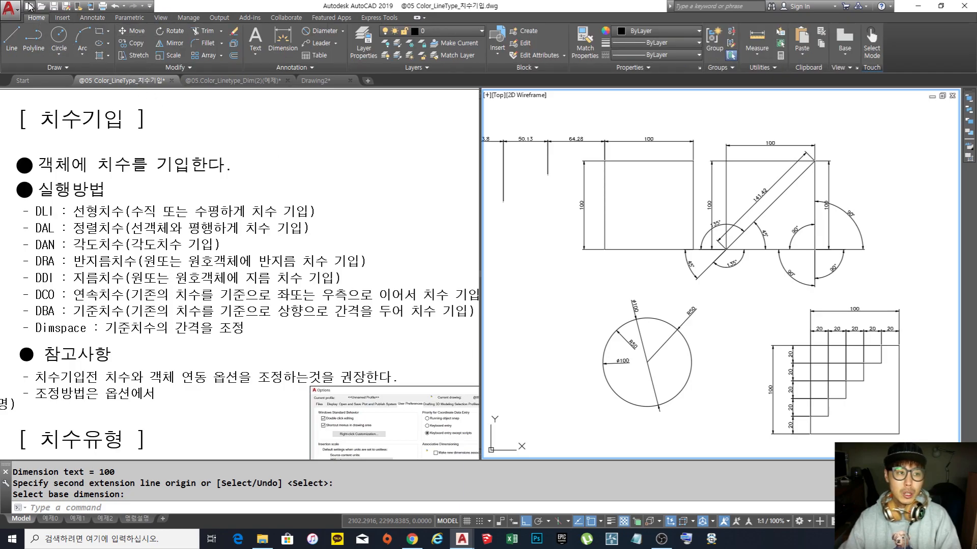
pyautogui.click(150, 7)
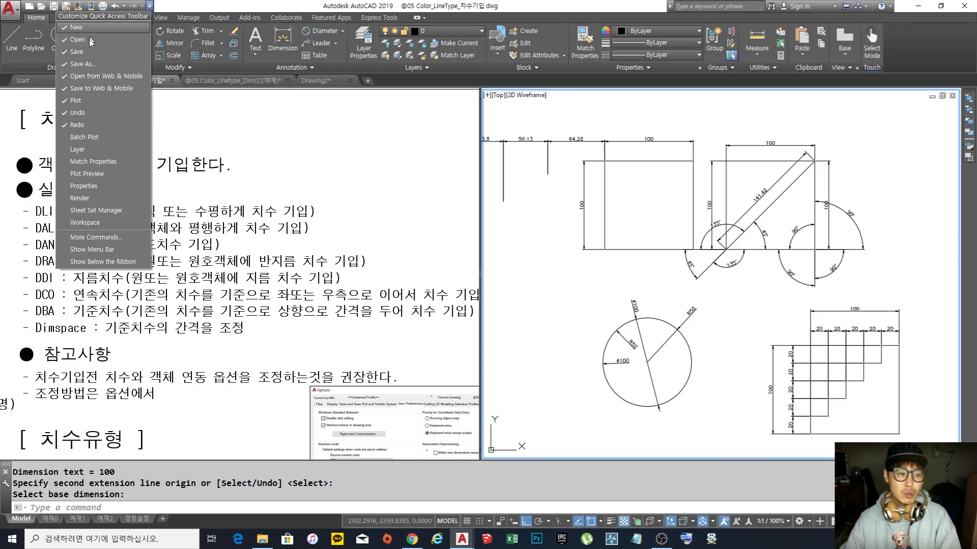
pyautogui.click(99, 249)
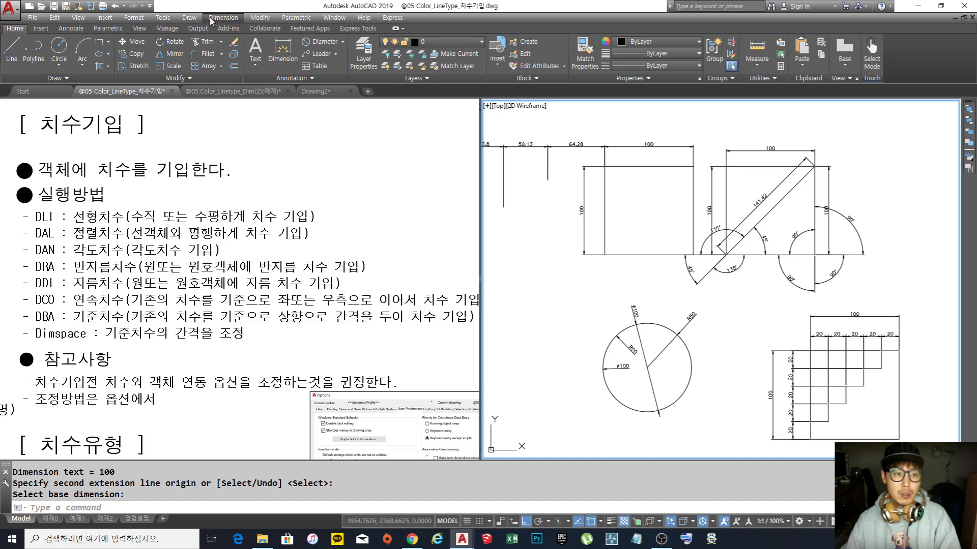
# Step: Display the AutoCAD Dimension toolbar and dock it horizontally between the ribbon and the drawing area
pyautogui.click(163, 18)
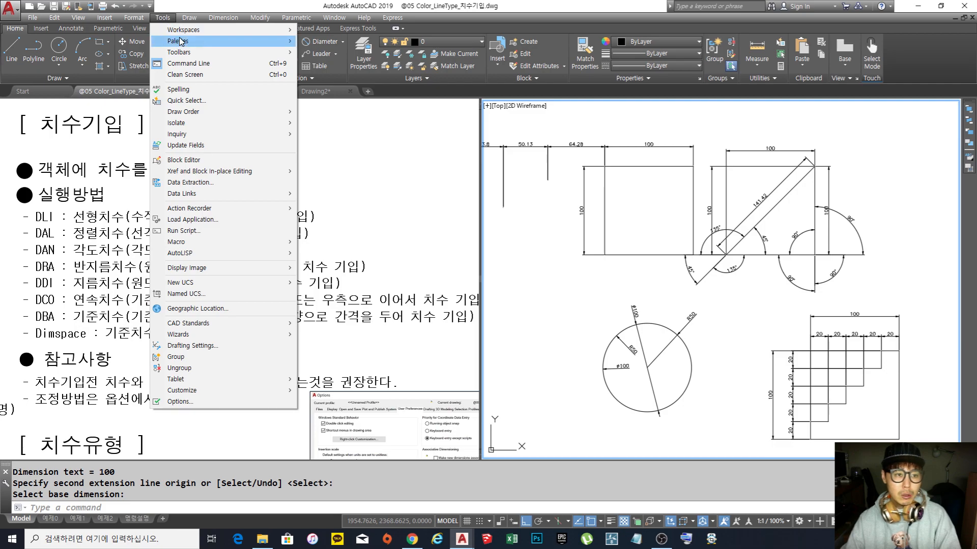
pyautogui.moveTo(186, 54)
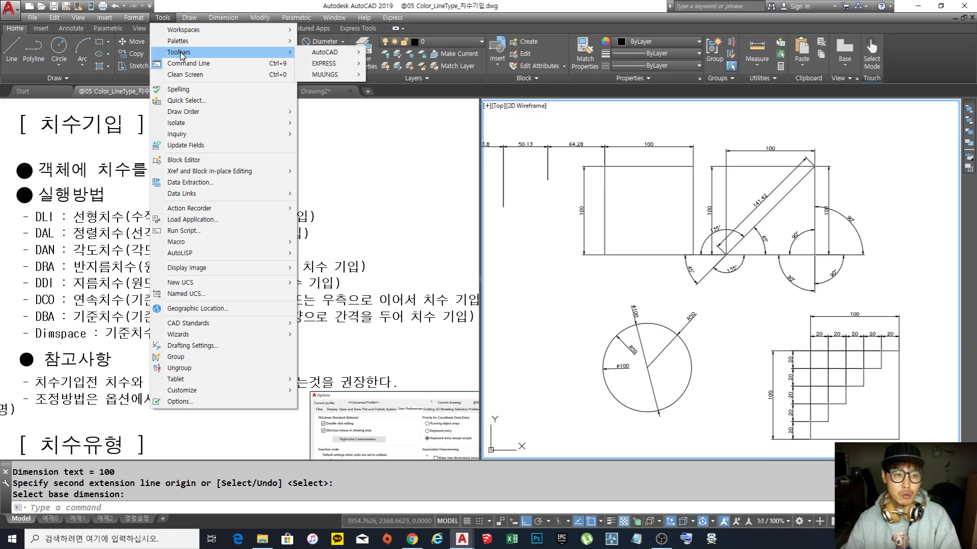
pyautogui.moveTo(325, 54)
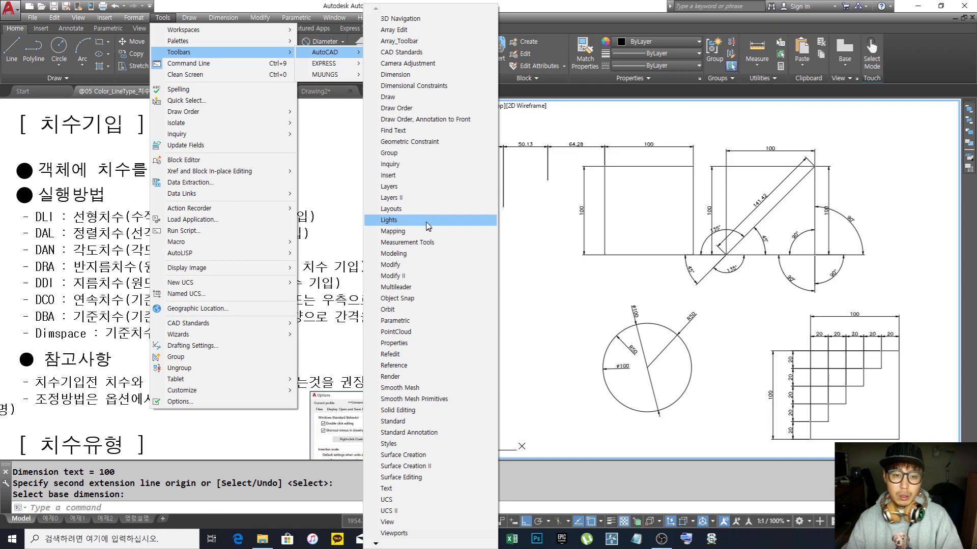
pyautogui.click(396, 75)
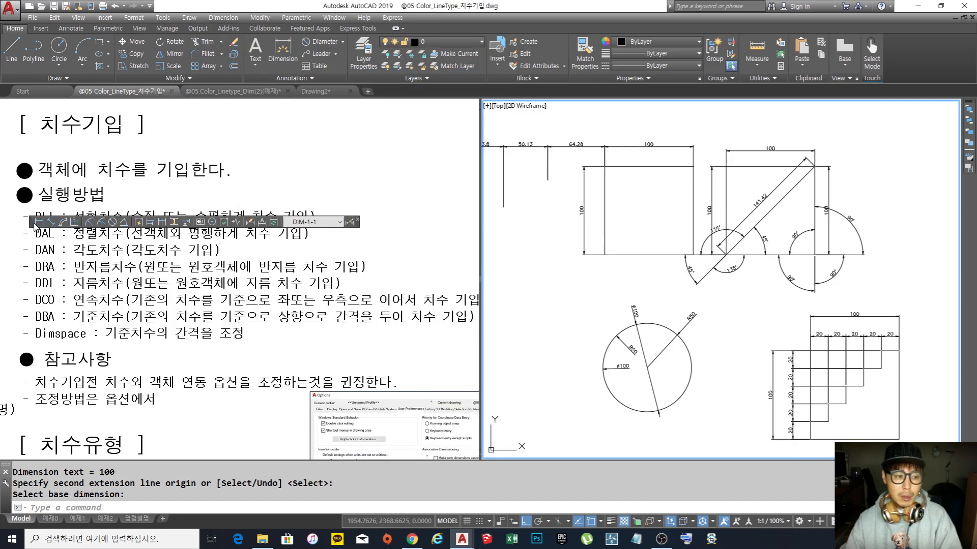
pyautogui.moveTo(31, 224); pyautogui.dragTo(135, 154)
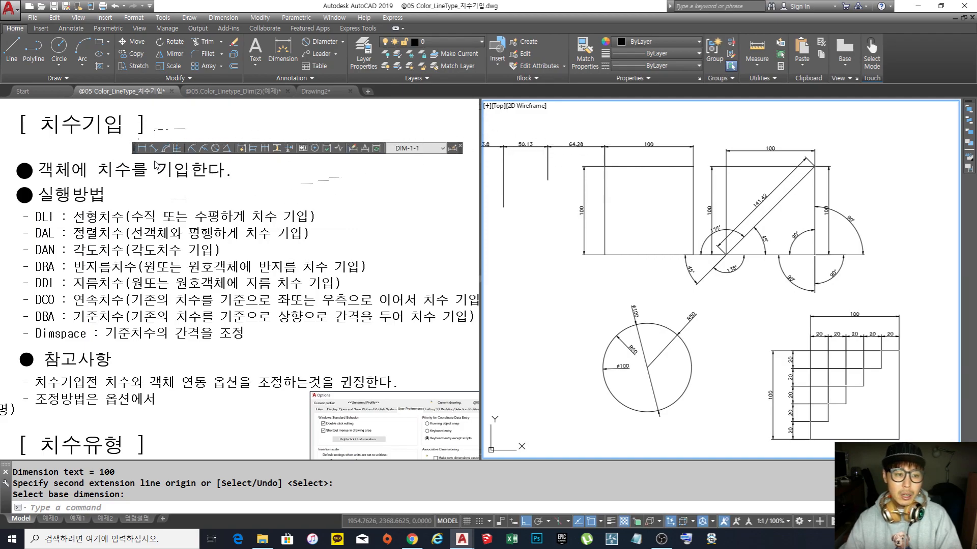
pyautogui.moveTo(135, 151); pyautogui.dragTo(390, 119)
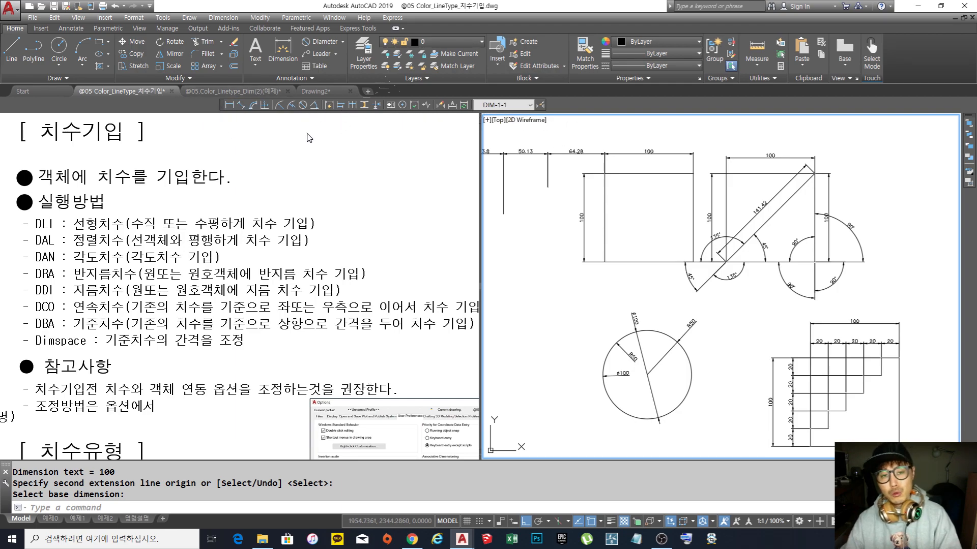
pyautogui.press('Escape')
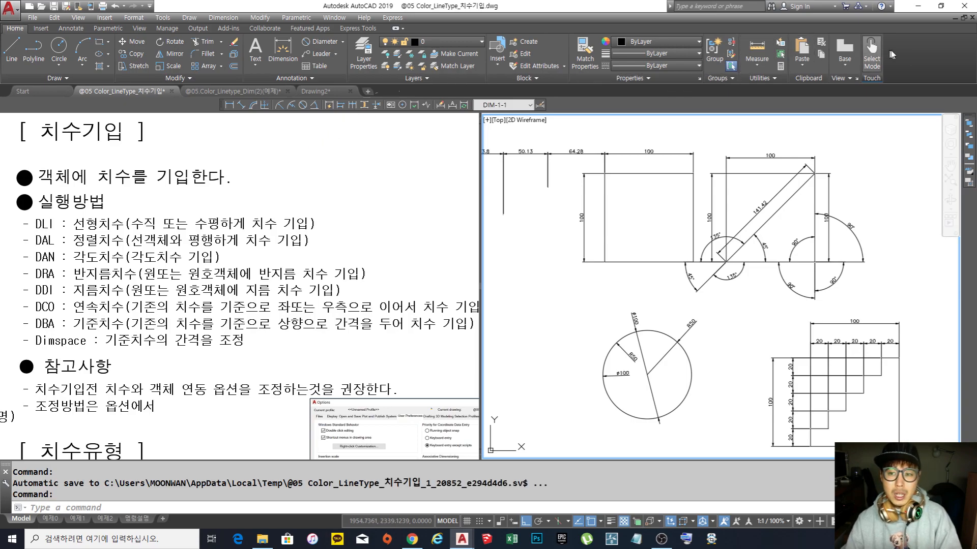
# Step: Minimize the ribbon so that only its tabs and panel titles are shown
pyautogui.click(396, 30)
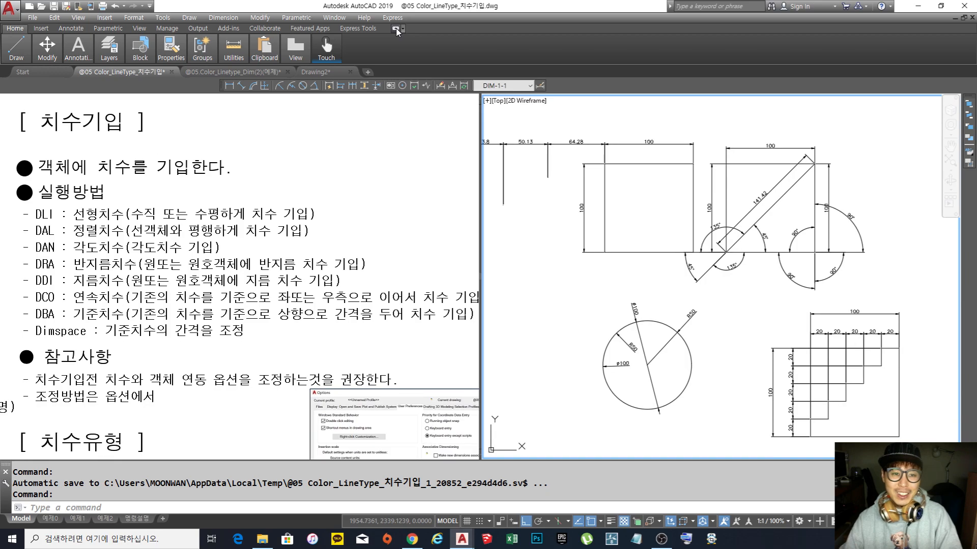
pyautogui.click(397, 30)
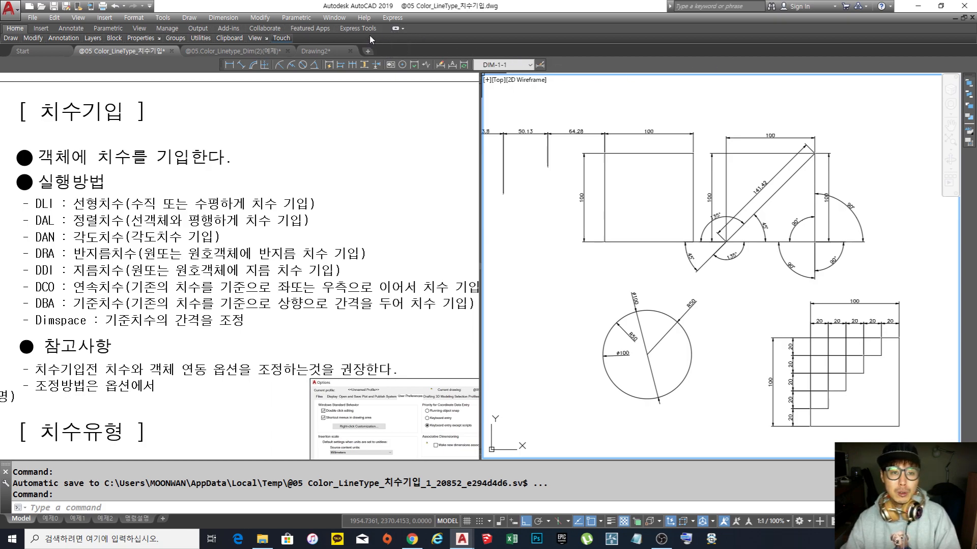
# Step: Cycle the ribbon through its minimized display states and restore the full ribbon
pyautogui.click(395, 30)
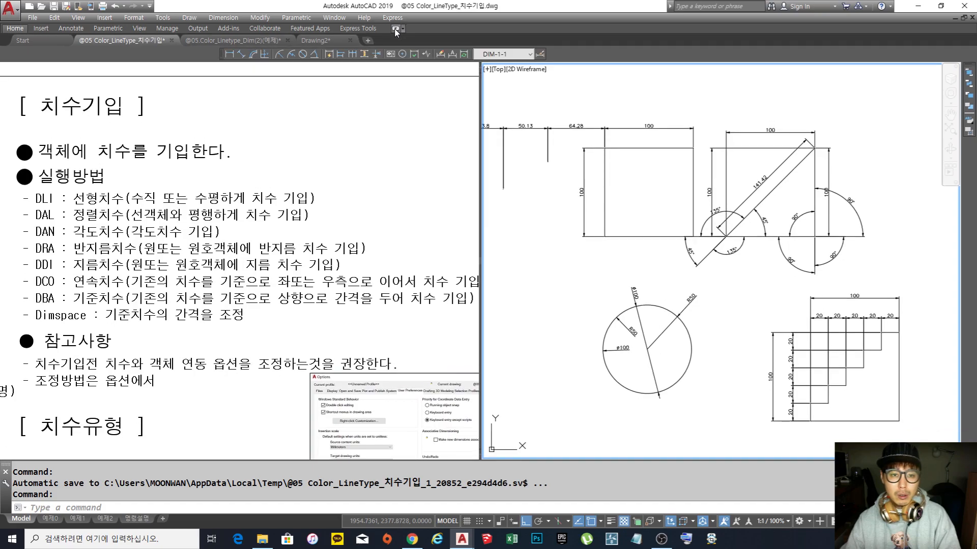
pyautogui.click(396, 30)
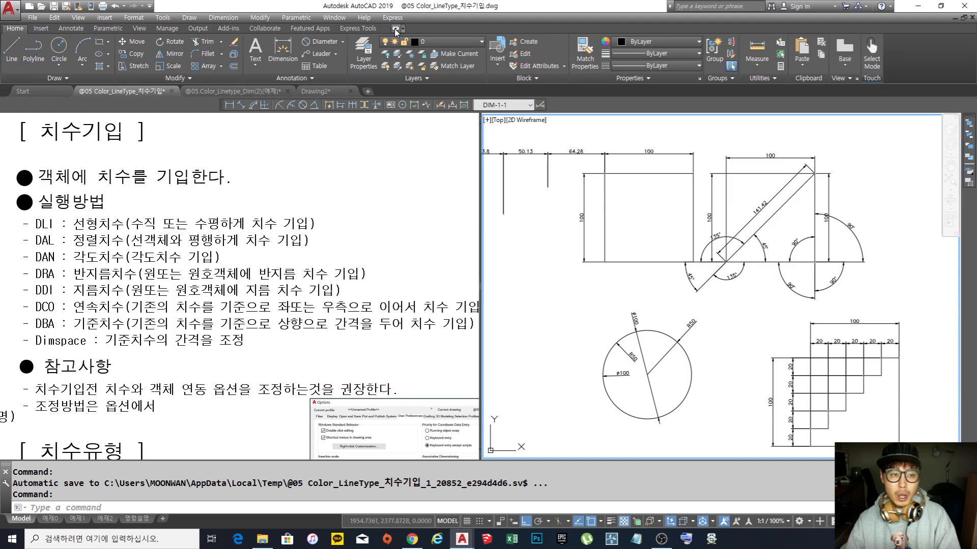
pyautogui.click(396, 30)
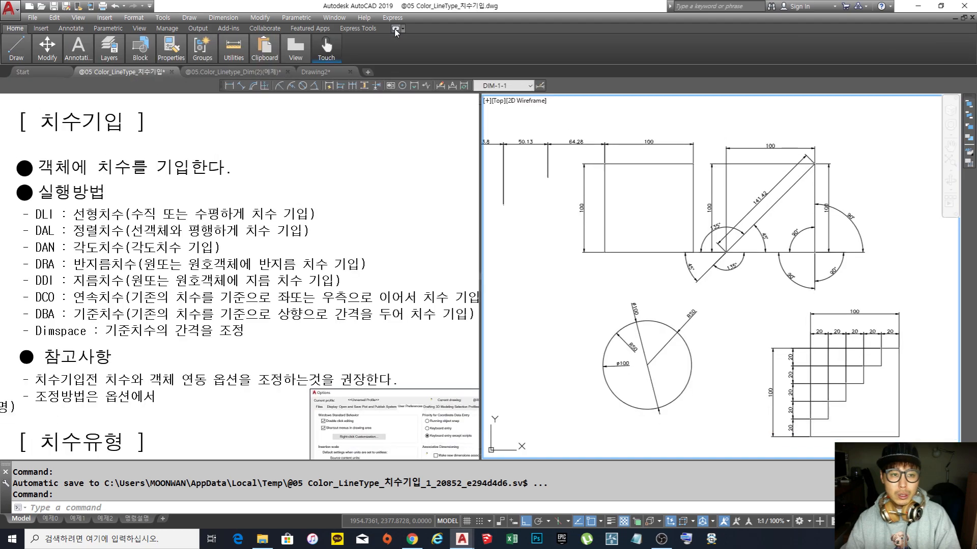
pyautogui.click(396, 30)
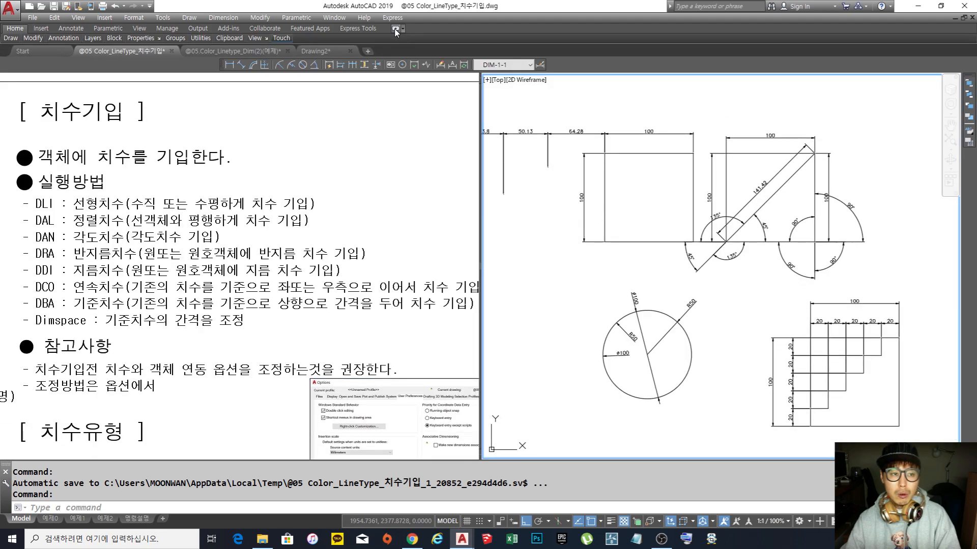
pyautogui.click(396, 30)
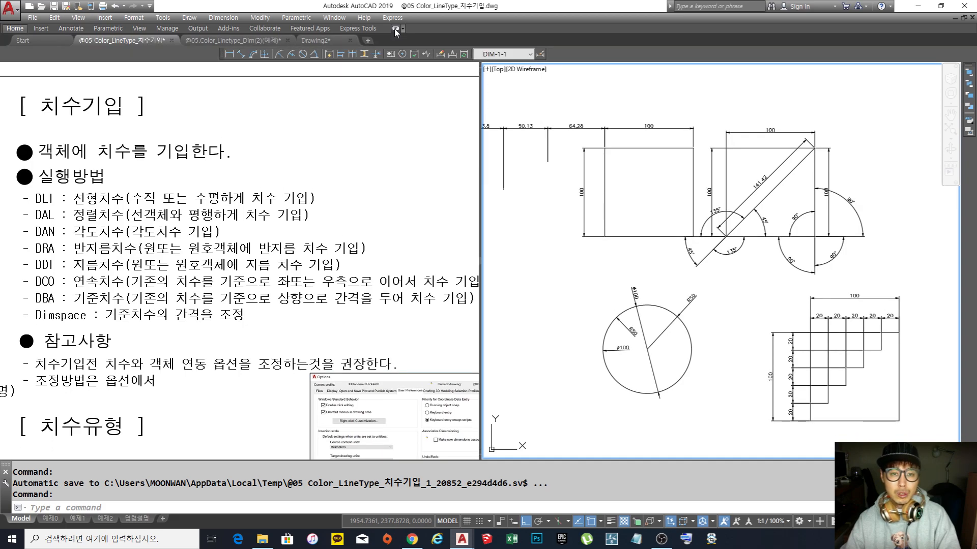
pyautogui.click(396, 30)
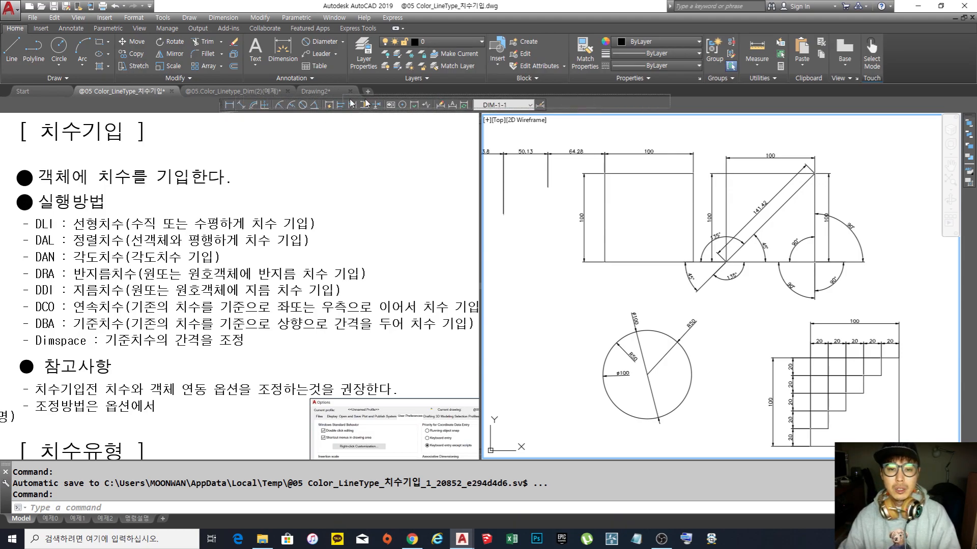
# Step: Reposition the docked Dimension toolbar further along its row so it sits directly above the drawing viewport
pyautogui.moveTo(222, 105); pyautogui.dragTo(414, 105)
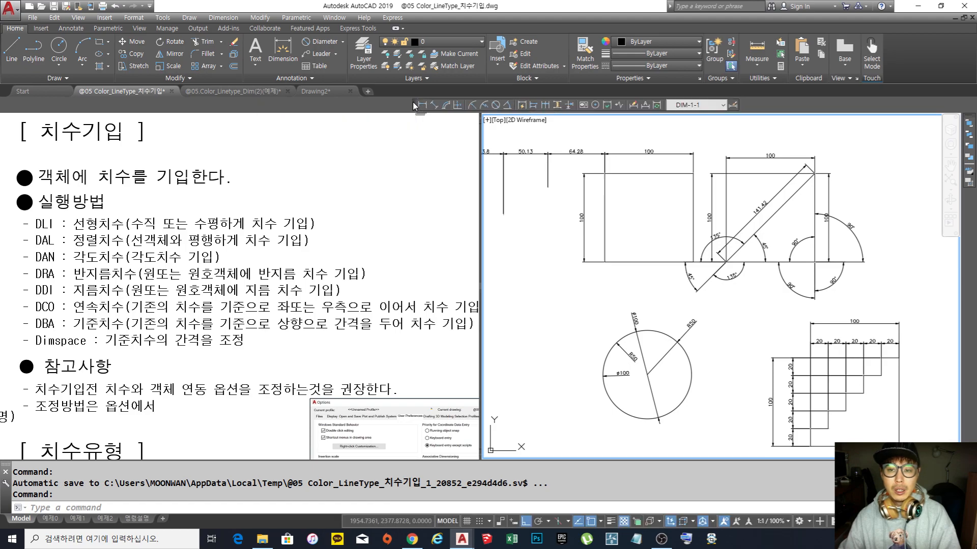
pyautogui.click(418, 180)
pyautogui.click(553, 278)
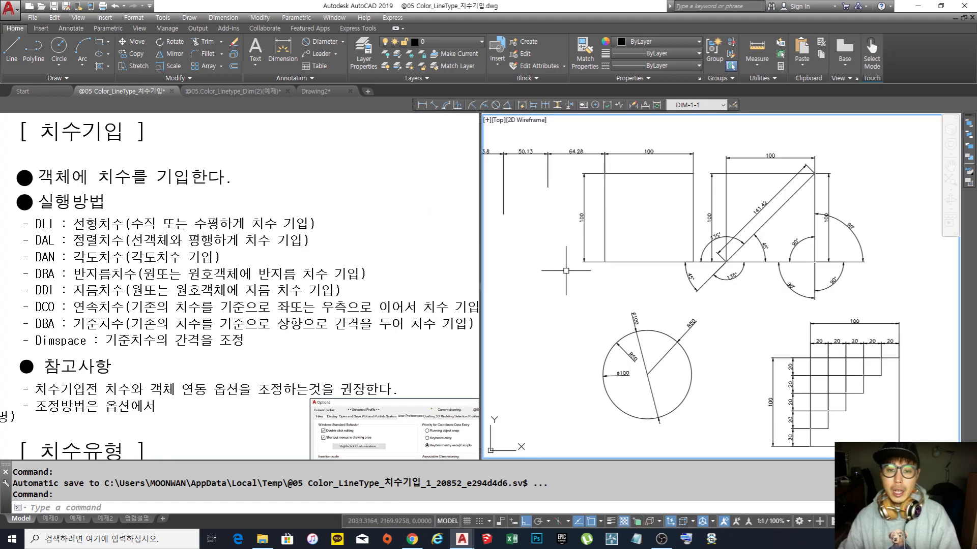
# Step: Erase the row of horizontal dimensions above the first square and the vertical dimension beside it
pyautogui.moveTo(666, 264); pyautogui.dragTo(662, 260, button='middle')
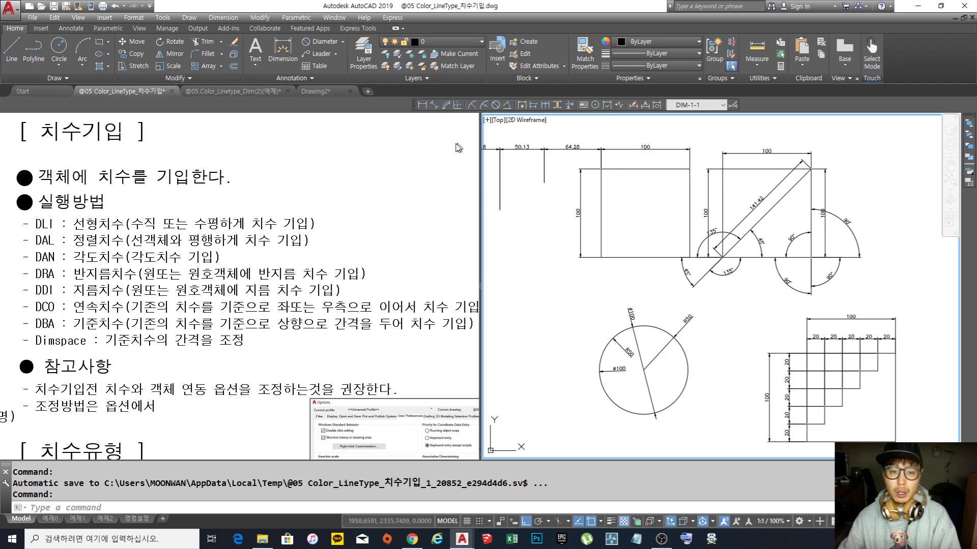
pyautogui.moveTo(570, 147); pyautogui.dragTo(594, 166, button='middle')
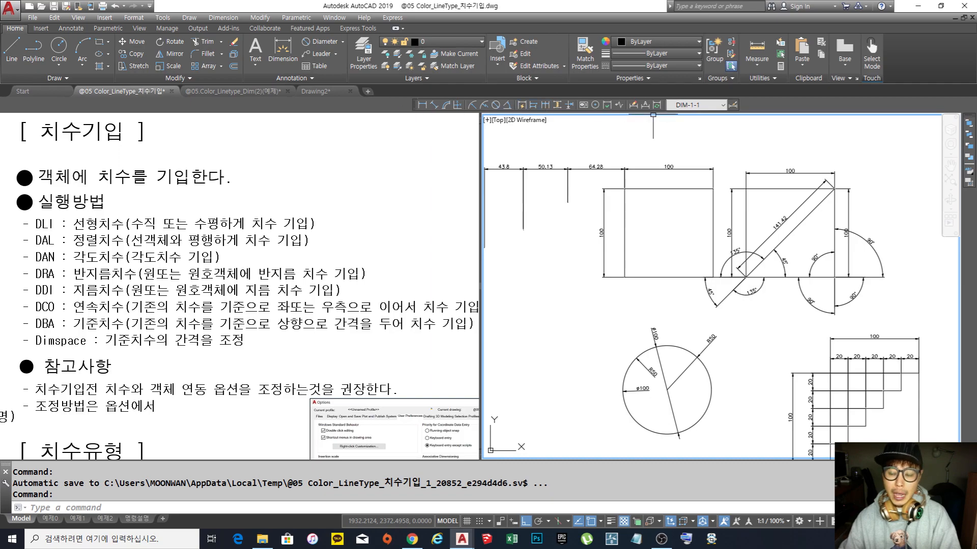
pyautogui.moveTo(641, 178); pyautogui.dragTo(661, 178, button='middle')
pyautogui.write('e')
pyautogui.press('Return')
pyautogui.click(670, 177)
pyautogui.click(538, 145)
pyautogui.press('space')
pyautogui.press('space')
pyautogui.click(636, 218)
pyautogui.click(598, 192)
pyautogui.press('space')
# Step: Erase all horizontal and vertical dimensions around the staircase shape, leaving only its outline
pyautogui.moveTo(840, 340); pyautogui.dragTo(659, 211, button='middle')
pyautogui.scroll(2, 763, 272)
pyautogui.write('e')
pyautogui.press('Return')
pyautogui.click(719, 166)
pyautogui.click(590, 249)
pyautogui.press('space')
pyautogui.press('space')
pyautogui.click(595, 348)
pyautogui.click(560, 224)
pyautogui.press('space')
pyautogui.press('space')
pyautogui.click(780, 214)
pyautogui.click(724, 196)
pyautogui.press('space')
pyautogui.scroll(2, 776, 227)
pyautogui.moveTo(777, 227)
pyautogui.mouseDown(button='middle')
pyautogui.moveTo(736, 207)
pyautogui.moveTo(773, 169)
pyautogui.moveTo(739, 199)
pyautogui.mouseUp(button='middle')
pyautogui.scroll(-2, 748, 183)
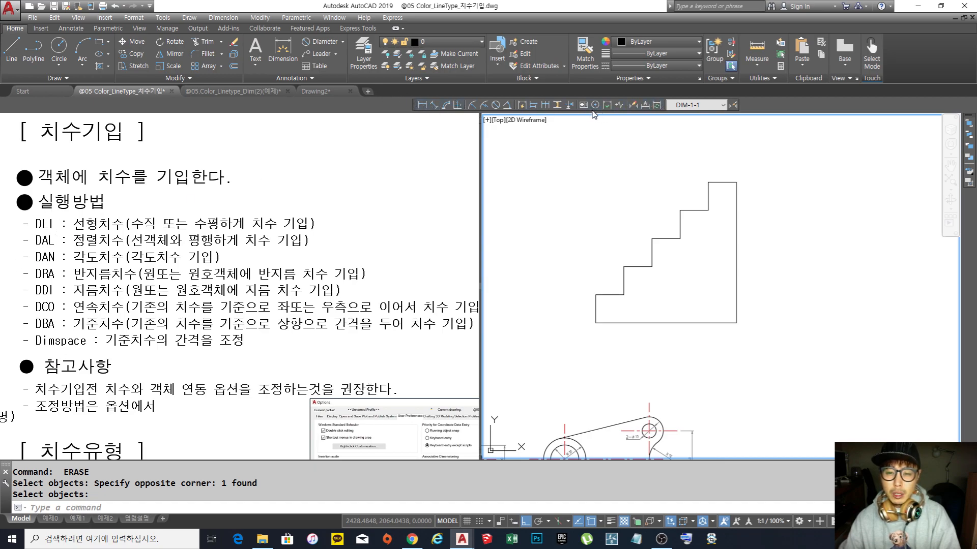
pyautogui.click(710, 105)
pyautogui.click(711, 105)
pyautogui.click(710, 105)
pyautogui.click(710, 106)
pyautogui.click(711, 106)
pyautogui.click(710, 105)
pyautogui.click(710, 105)
pyautogui.click(710, 106)
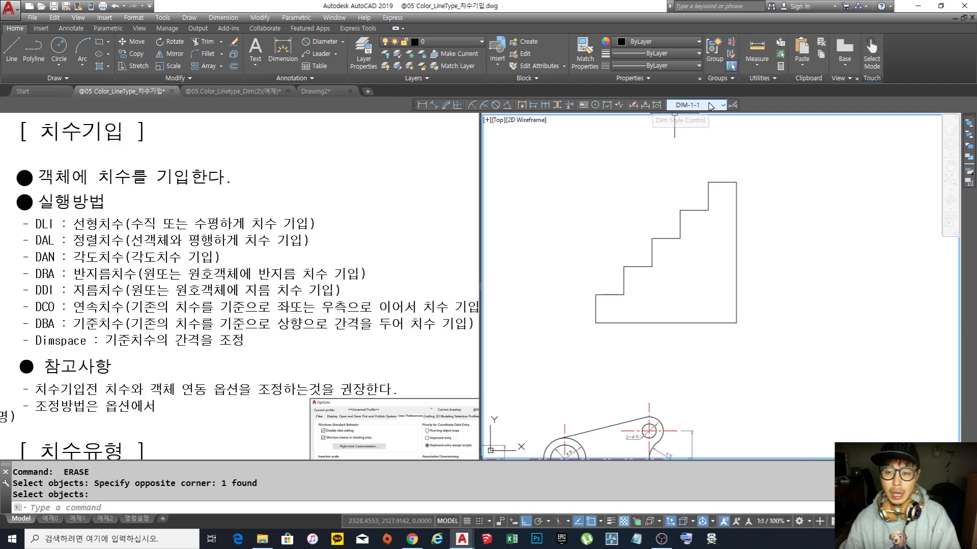
pyautogui.click(710, 105)
pyautogui.click(711, 106)
pyautogui.click(710, 105)
pyautogui.click(710, 105)
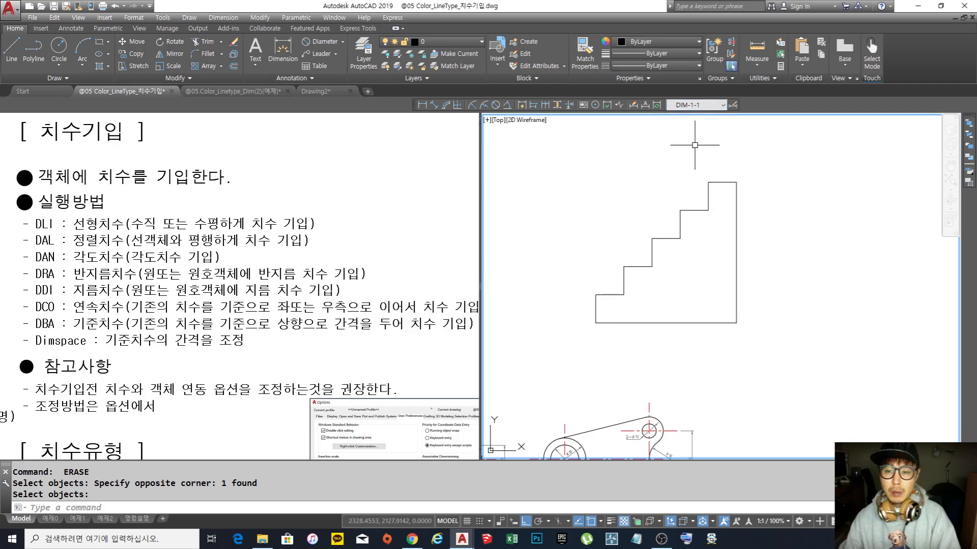
# Step: Add a linear dimension above the staircase's top step by selecting its horizontal edge
pyautogui.moveTo(669, 146); pyautogui.dragTo(656, 149, button='middle')
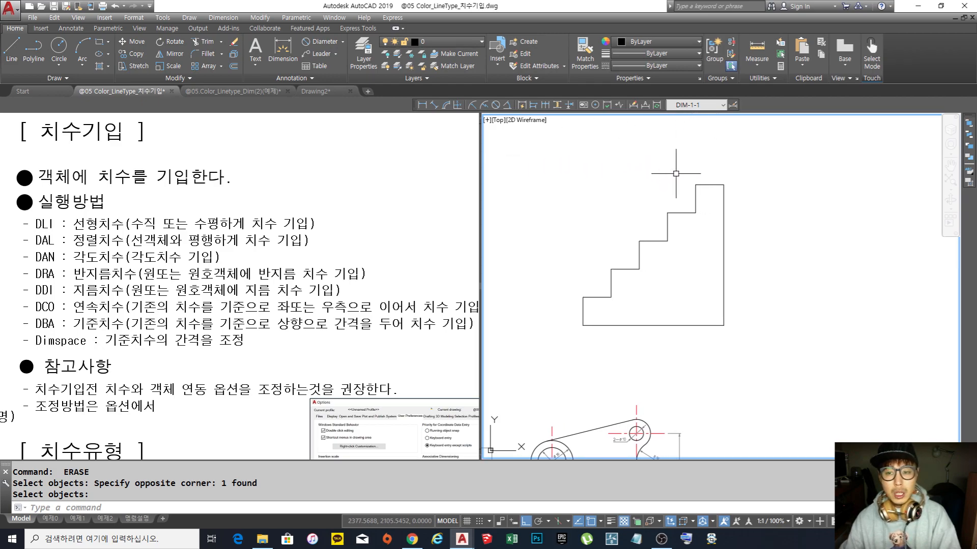
pyautogui.moveTo(621, 192)
pyautogui.mouseDown(button='middle')
pyautogui.moveTo(612, 193)
pyautogui.moveTo(617, 163)
pyautogui.mouseUp(button='middle')
pyautogui.scroll(2, 612, 194)
pyautogui.scroll(-2, 613, 166)
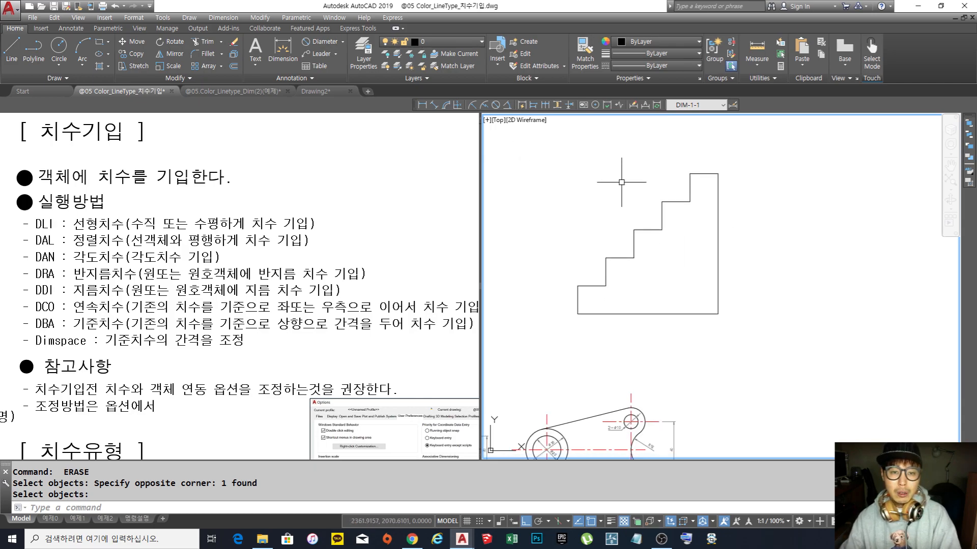
pyautogui.click(425, 107)
pyautogui.press('Return')
pyautogui.click(706, 173)
pyautogui.click(706, 152)
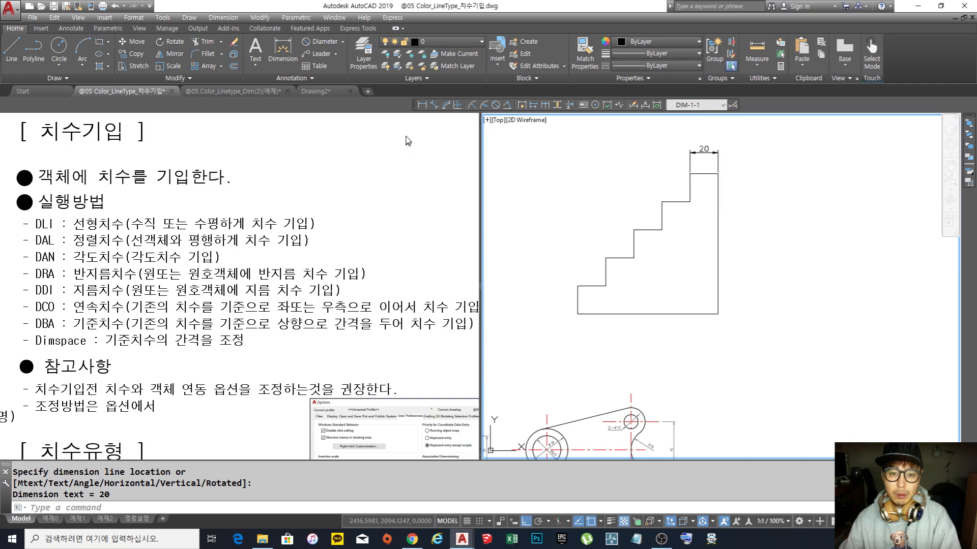
# Step: Add an aligned dimension from the staircase's lower-left corner to its upper-right corner, placed outside the shape to the lower right
pyautogui.click(433, 105)
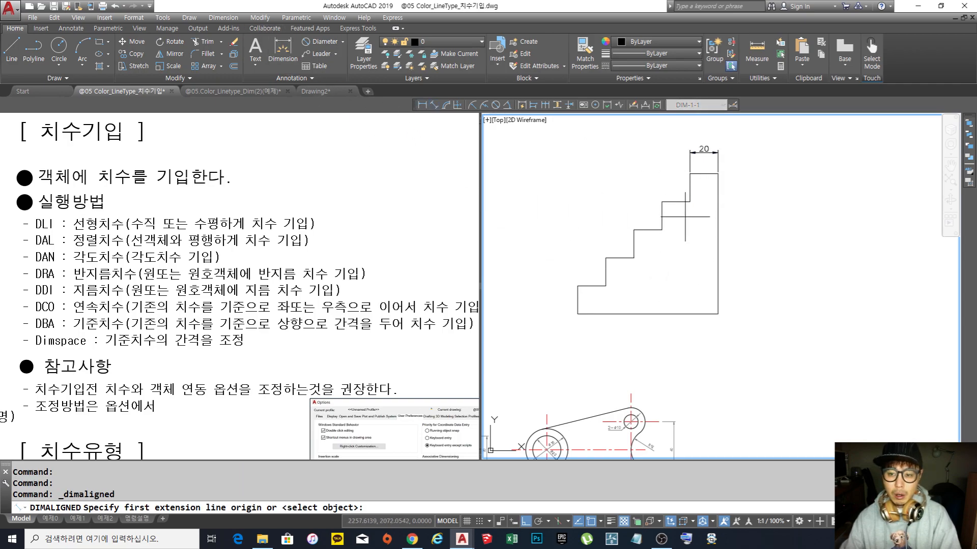
pyautogui.click(578, 314)
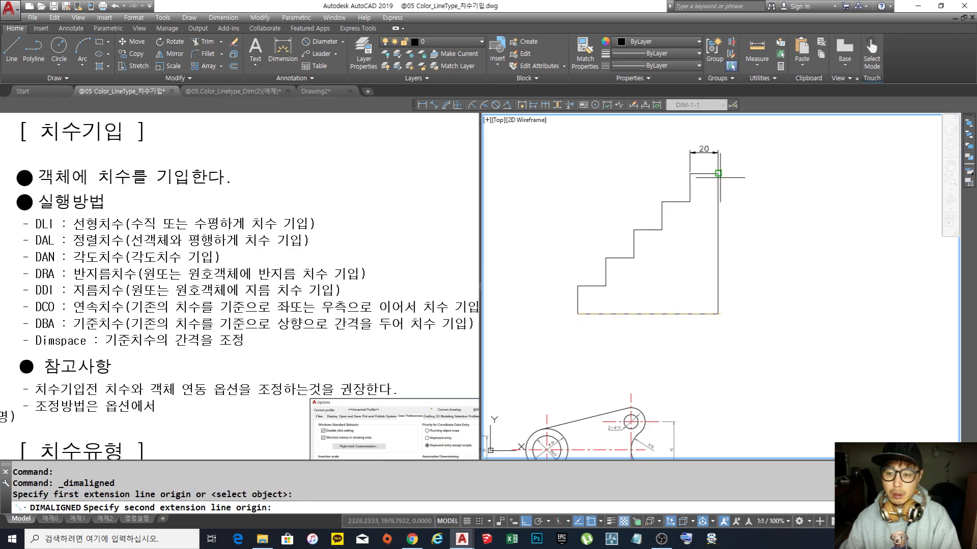
pyautogui.click(717, 173)
pyautogui.click(793, 270)
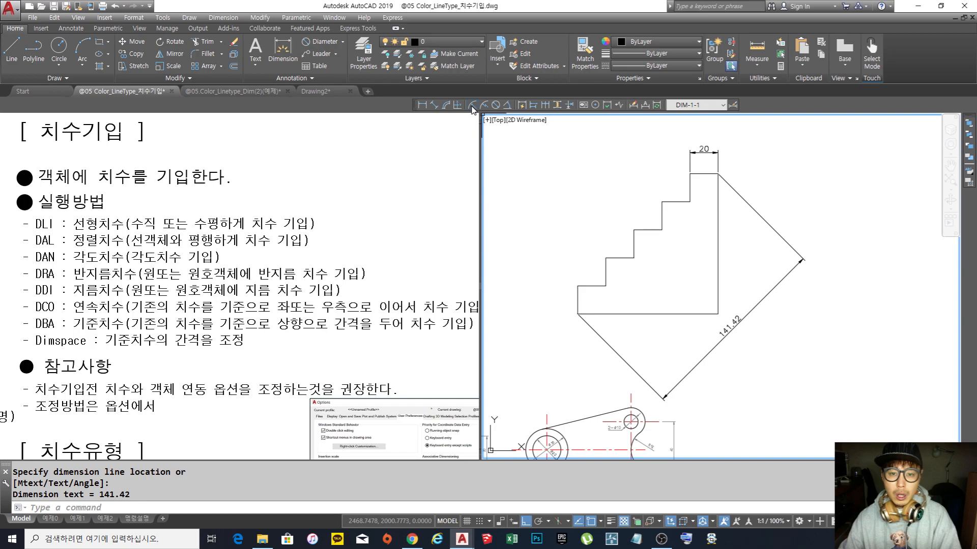
# Step: Add an angular dimension between the staircase's bottom edge and right edge, with its arc inside the shape
pyautogui.click(508, 106)
pyautogui.click(692, 314)
pyautogui.click(718, 295)
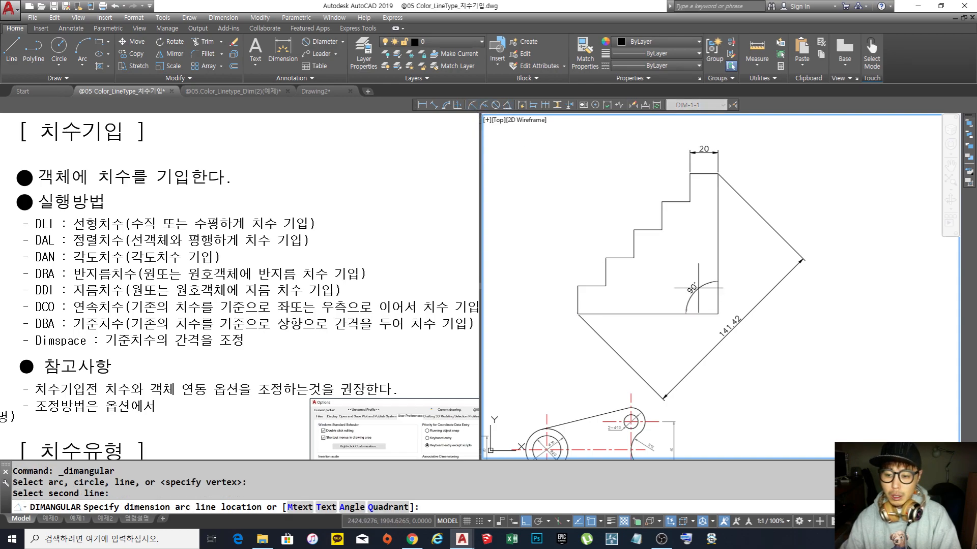
pyautogui.click(700, 288)
# Step: Draw a circle with a radius of about 35 to the upper left of the staircase
pyautogui.moveTo(610, 239); pyautogui.dragTo(638, 247, button='middle')
pyautogui.write('c')
pyautogui.press('Return')
pyautogui.click(554, 208)
pyautogui.click(518, 173)
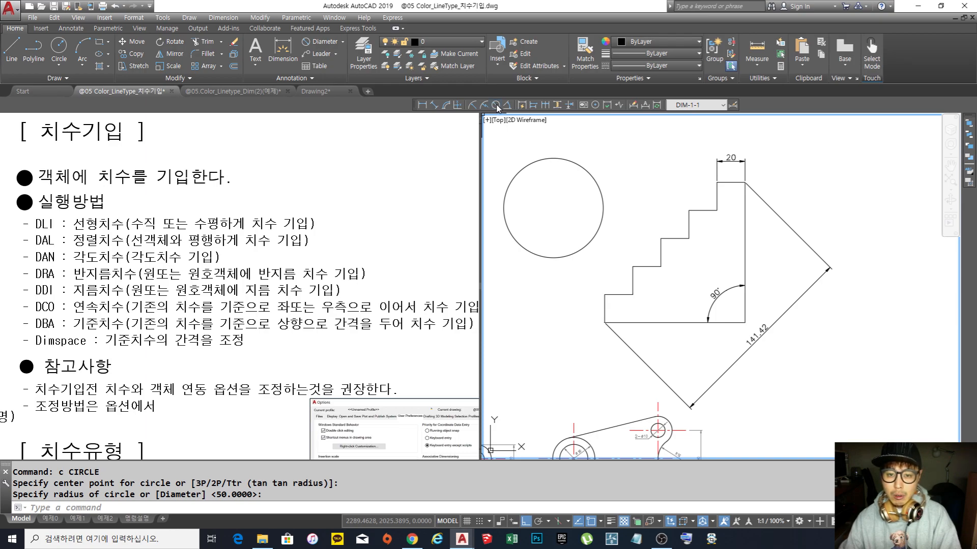
# Step: Add a diameter dimension and a radius dimension to the new circle, with both texts placed outside it
pyautogui.click(496, 105)
pyautogui.click(588, 169)
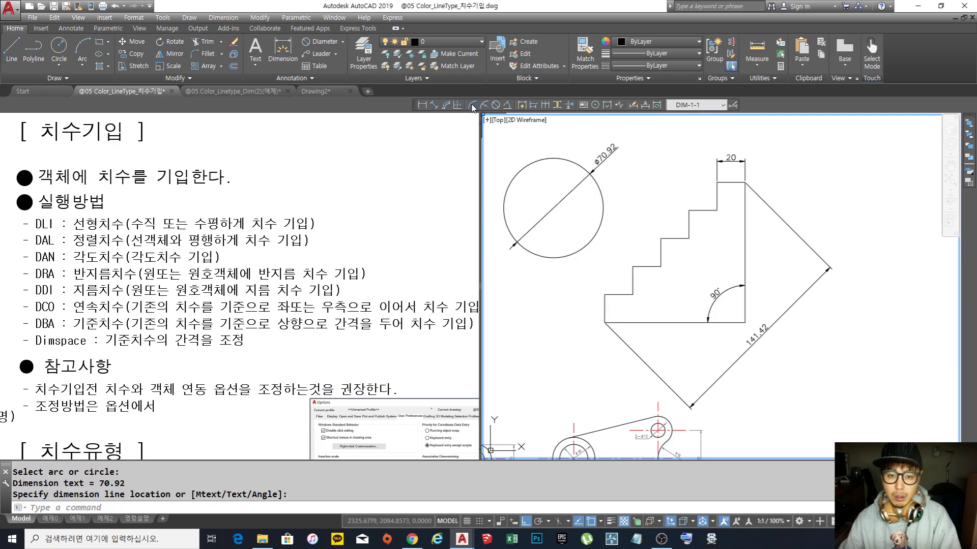
pyautogui.click(472, 105)
pyautogui.click(528, 165)
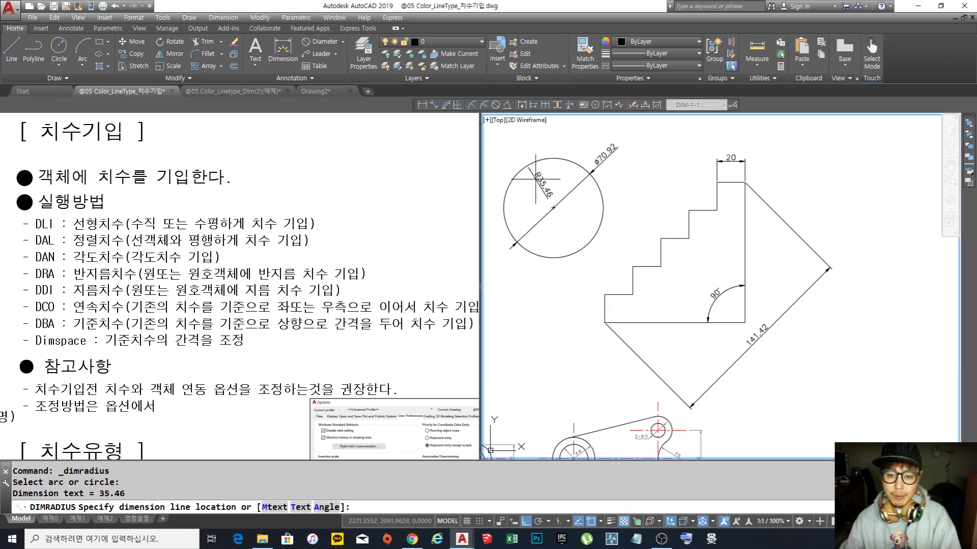
pyautogui.click(511, 140)
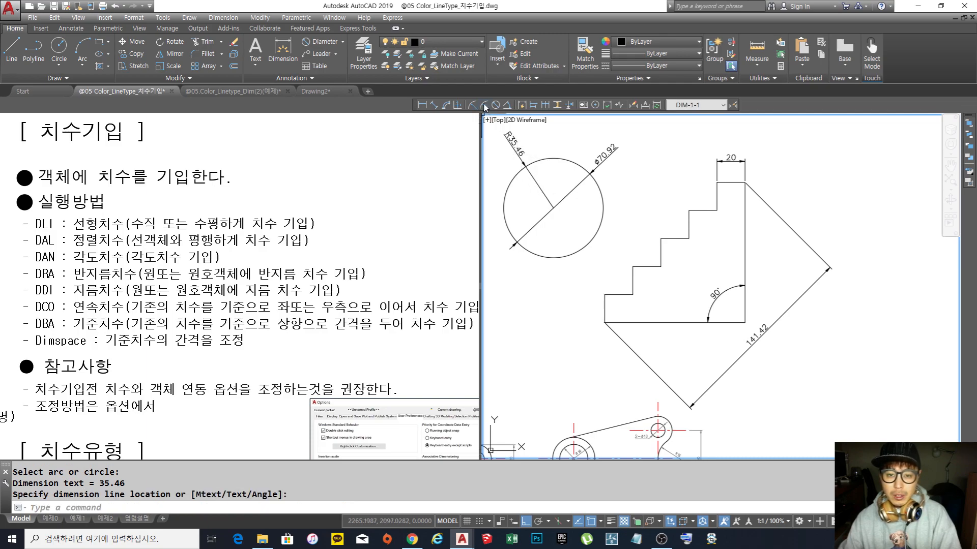
pyautogui.click(485, 105)
pyautogui.click(553, 158)
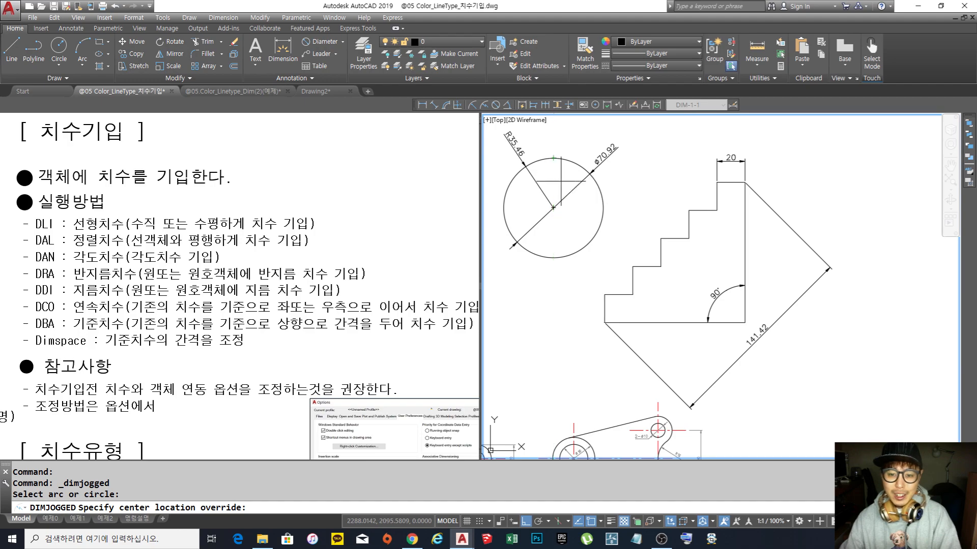
pyautogui.press('Escape')
pyautogui.press('Escape')
pyautogui.press('Escape')
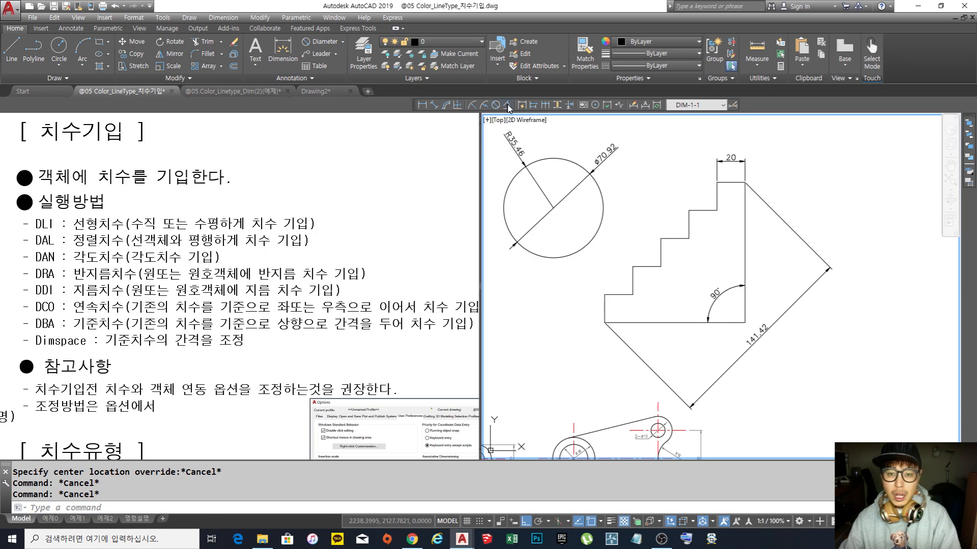
# Step: Add two baseline dimensions above the top step's dimension, extending to the next two lower step corners
pyautogui.click(534, 105)
pyautogui.press('Return')
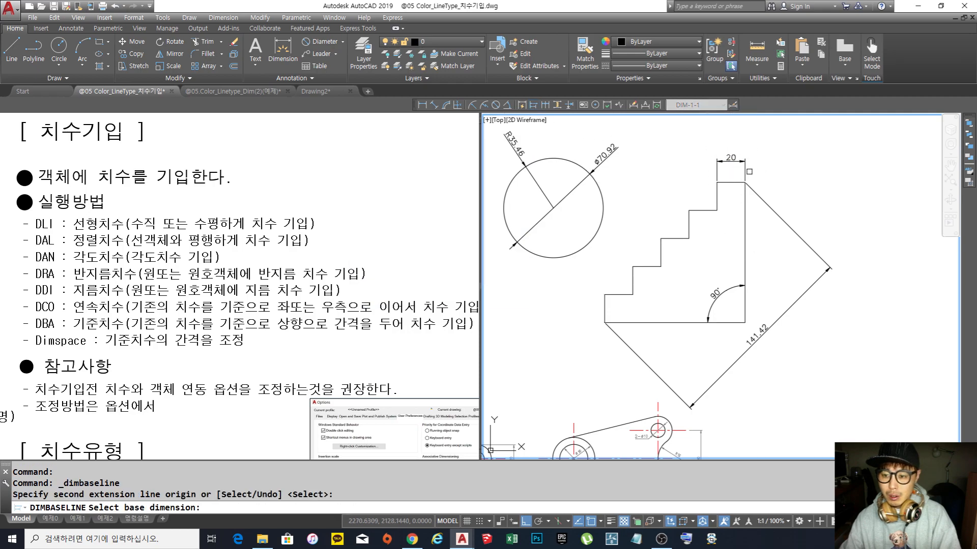
pyautogui.click(717, 170)
pyautogui.click(689, 210)
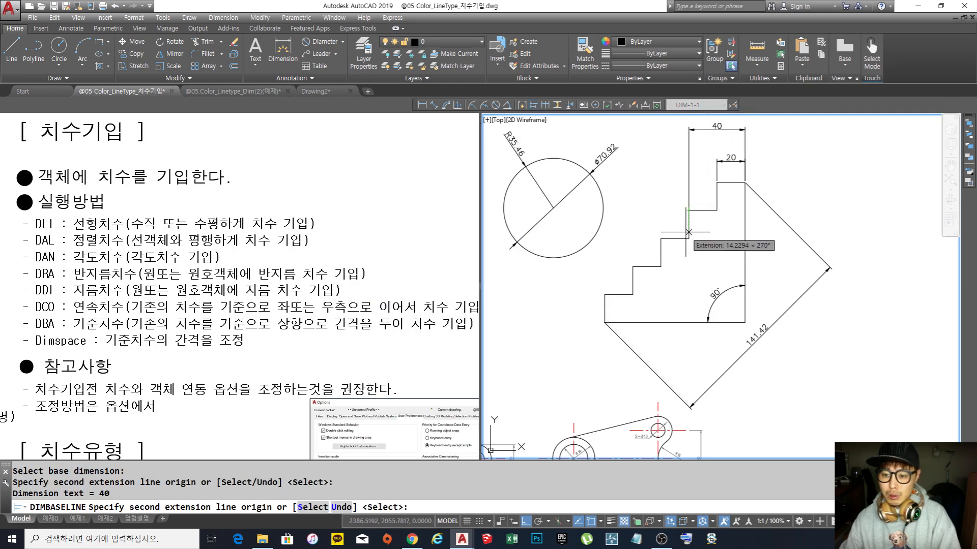
pyautogui.click(661, 238)
pyautogui.scroll(-2, 673, 234)
pyautogui.moveTo(675, 236); pyautogui.dragTo(680, 276, button='middle')
pyautogui.press('Return')
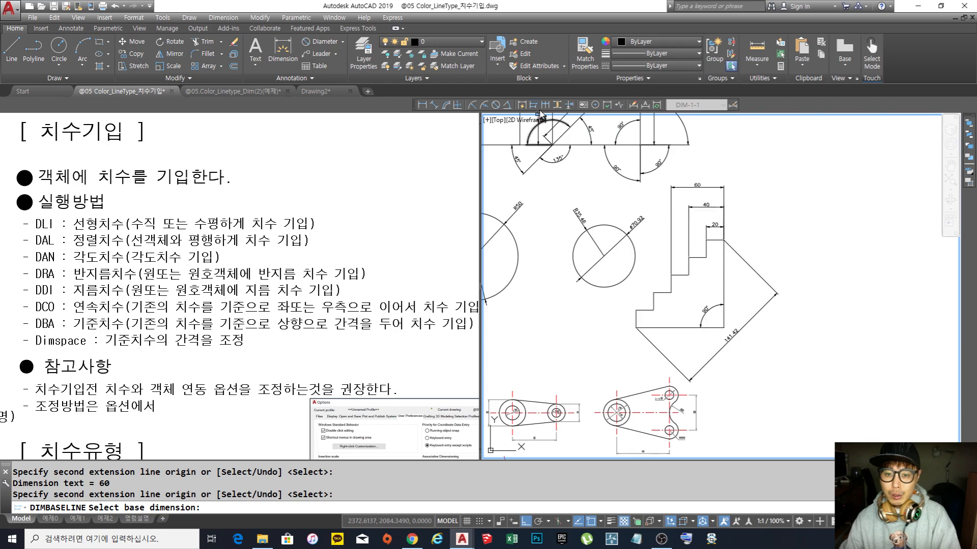
# Step: Add continued dimensions from the top step's dimension across the staircase's four remaining steps
pyautogui.click(547, 106)
pyautogui.press('Return')
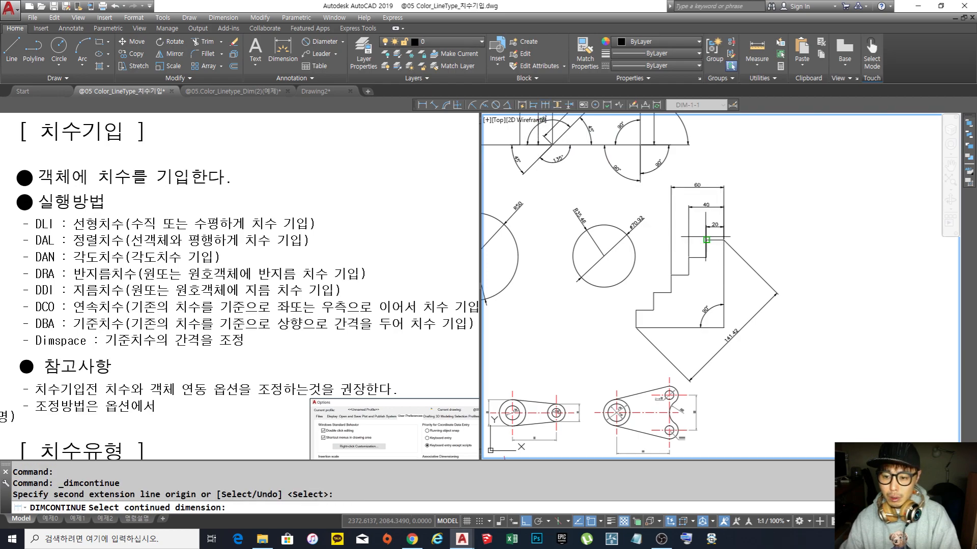
pyautogui.click(707, 234)
pyautogui.click(689, 258)
pyautogui.click(671, 276)
pyautogui.click(654, 293)
pyautogui.click(635, 310)
pyautogui.press('Return')
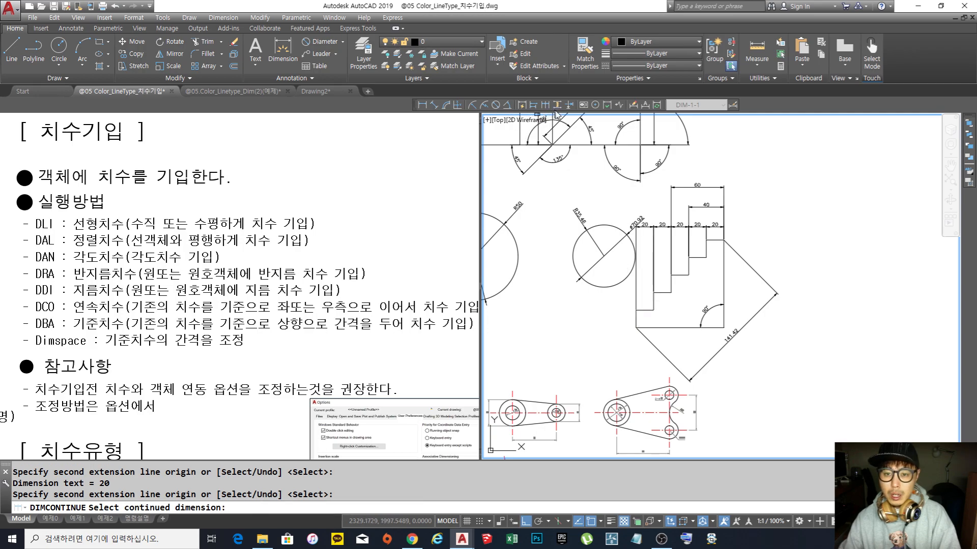
pyautogui.press('Escape')
pyautogui.press('Escape')
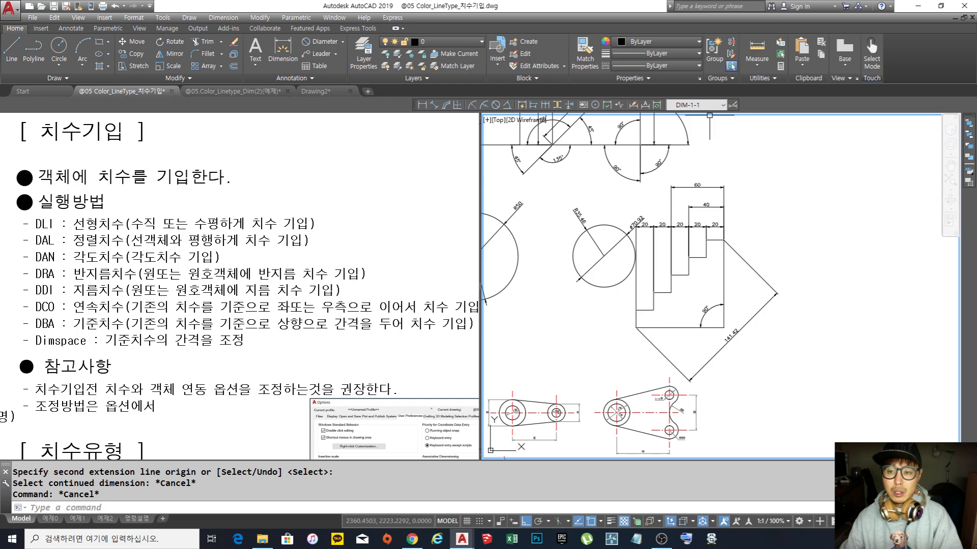
pyautogui.click(717, 105)
pyautogui.click(717, 105)
pyautogui.click(717, 105)
pyautogui.click(717, 106)
pyautogui.click(718, 105)
pyautogui.click(717, 106)
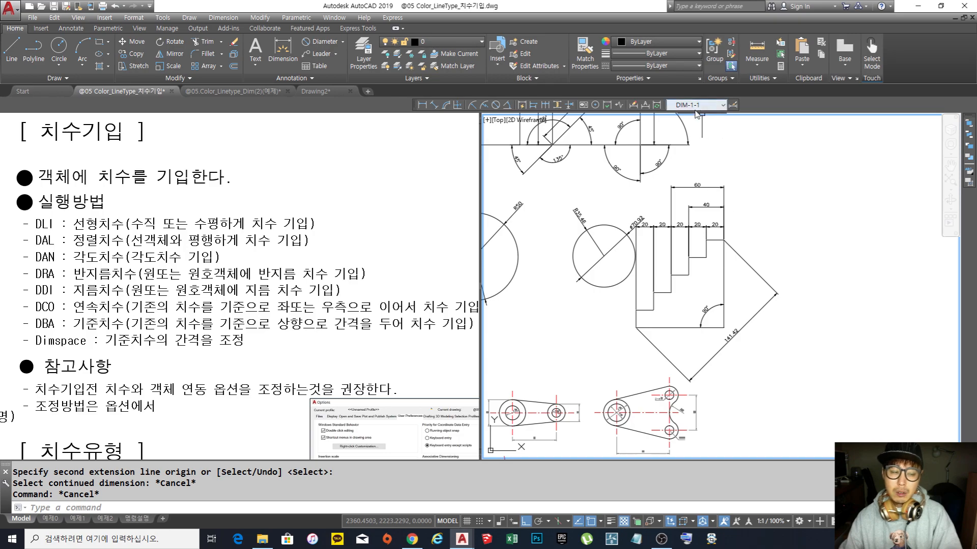
pyautogui.scroll(-4, 736, 285)
pyautogui.scroll(3, 713, 271)
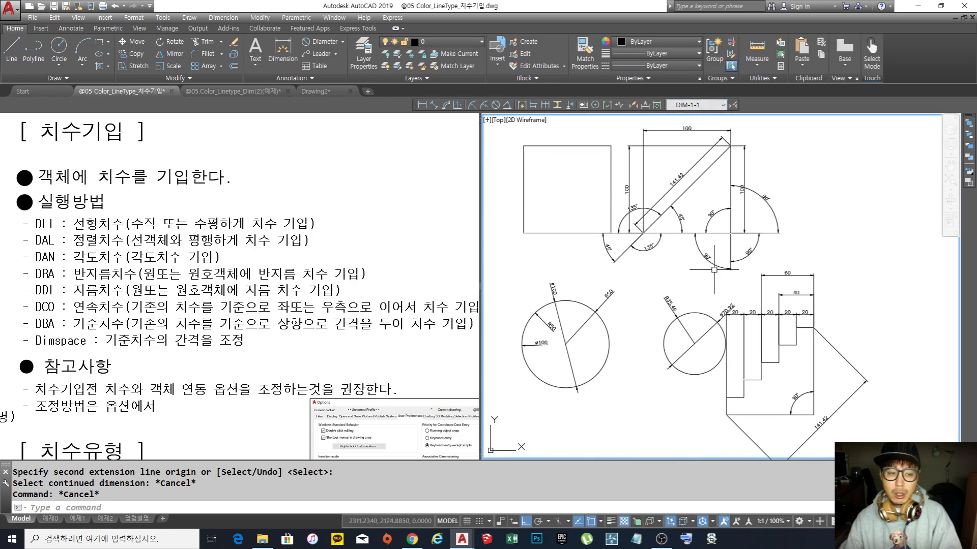
pyautogui.moveTo(719, 263); pyautogui.dragTo(724, 263, button='middle')
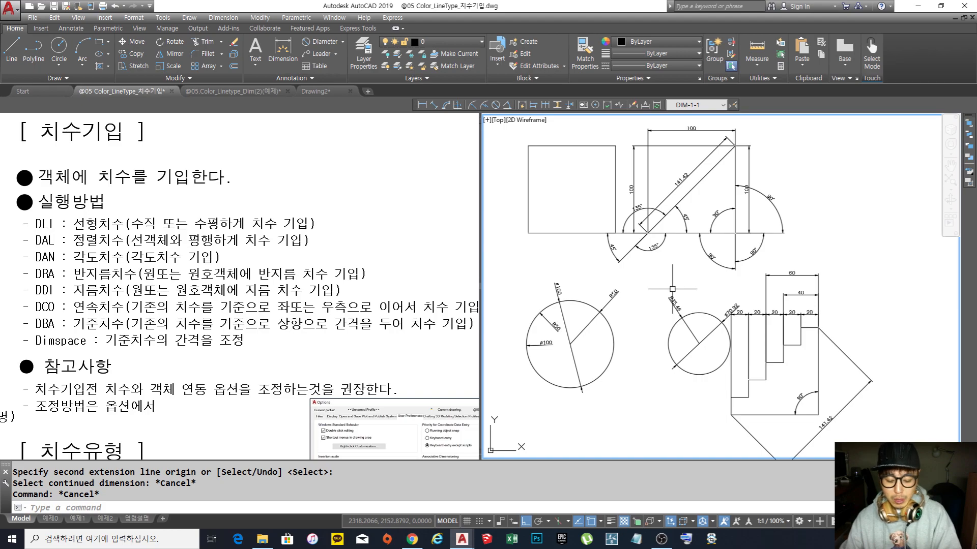
# Step: Open the Dimension Style Manager for the current dimension style and close it without making changes
pyautogui.write('D')
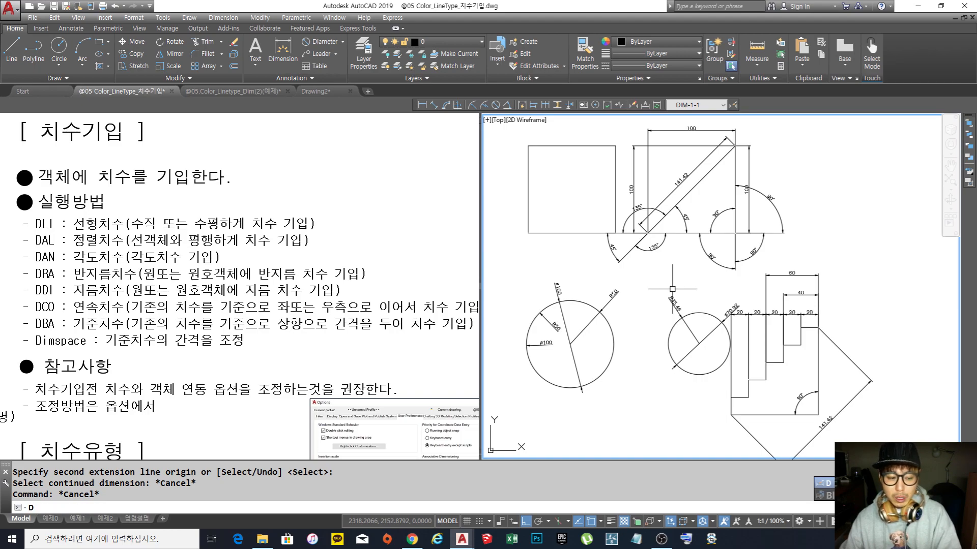
pyautogui.press('Return')
pyautogui.press('Escape')
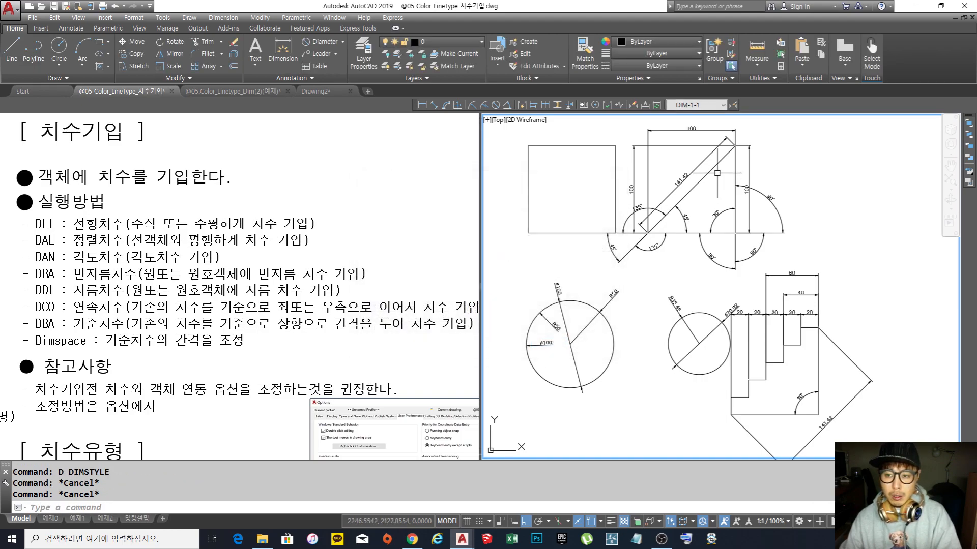
pyautogui.click(733, 106)
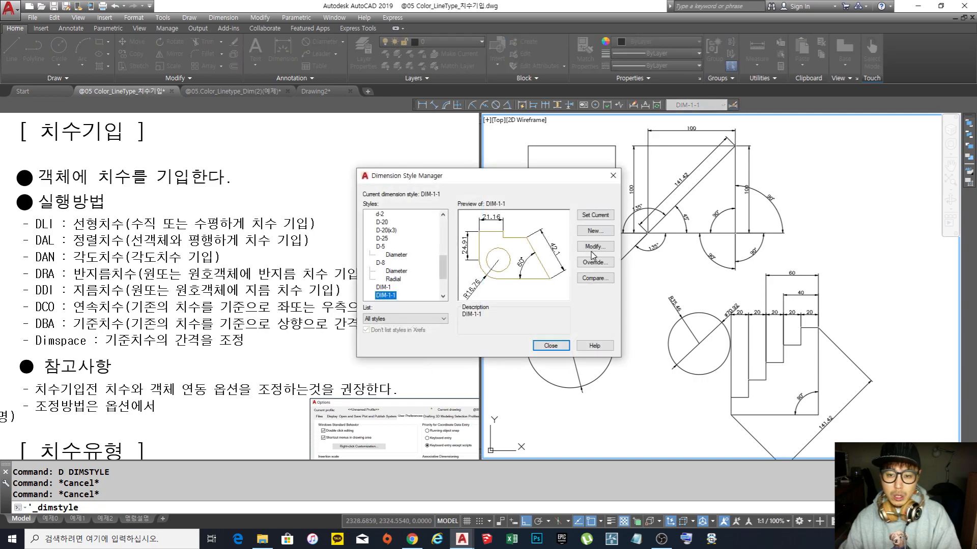
pyautogui.press('Escape')
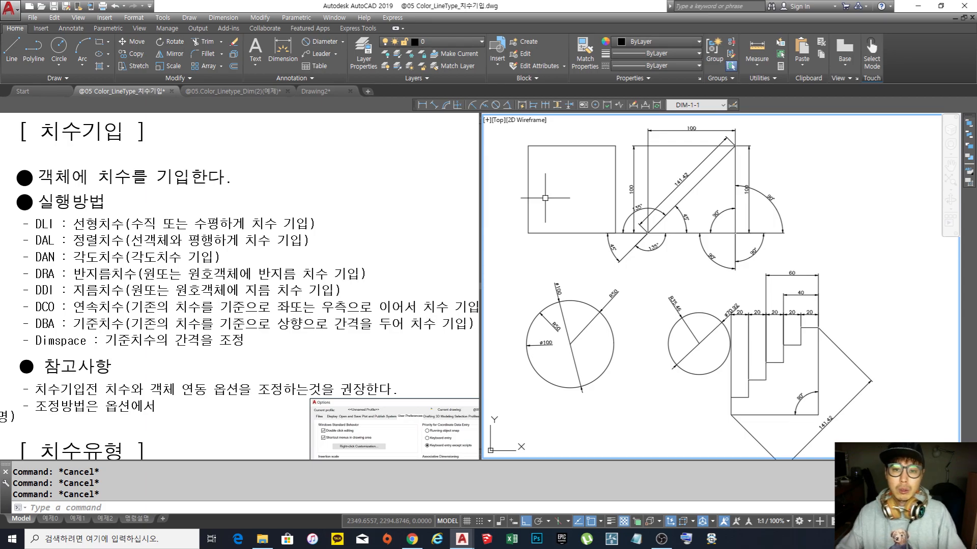
# Step: Erase the horizontal dimensions above the staircase and the circle beside it together with its diameter and radius dimensions
pyautogui.moveTo(609, 239); pyautogui.dragTo(600, 237, button='middle')
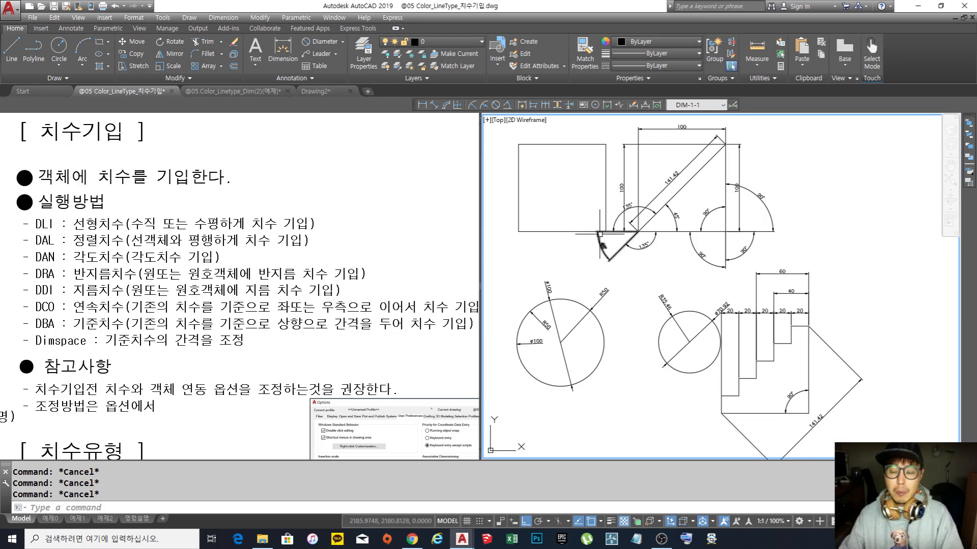
pyautogui.scroll(2, 809, 351)
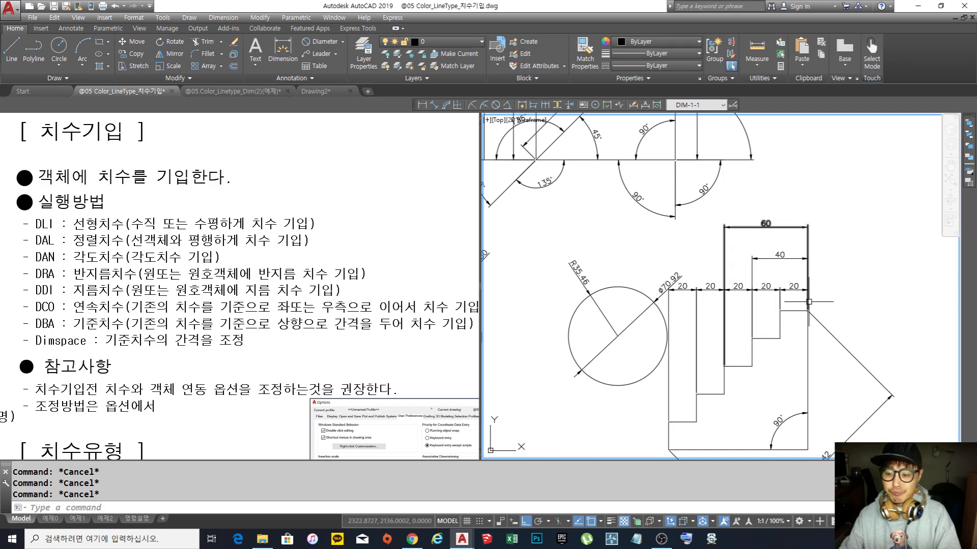
pyautogui.write('e')
pyautogui.press('Return')
pyautogui.click(793, 300)
pyautogui.click(688, 201)
pyautogui.press('space')
pyautogui.press('space')
pyautogui.click(687, 357)
pyautogui.click(586, 264)
pyautogui.press('space')
# Step: Erase the diagonal aligned dimension and the angular dimension at the staircase's lower right corner
pyautogui.moveTo(639, 299); pyautogui.dragTo(606, 242, button='middle')
pyautogui.write('e')
pyautogui.click(846, 405)
pyautogui.click(808, 340)
pyautogui.press('space')
pyautogui.press('space')
pyautogui.click(757, 374)
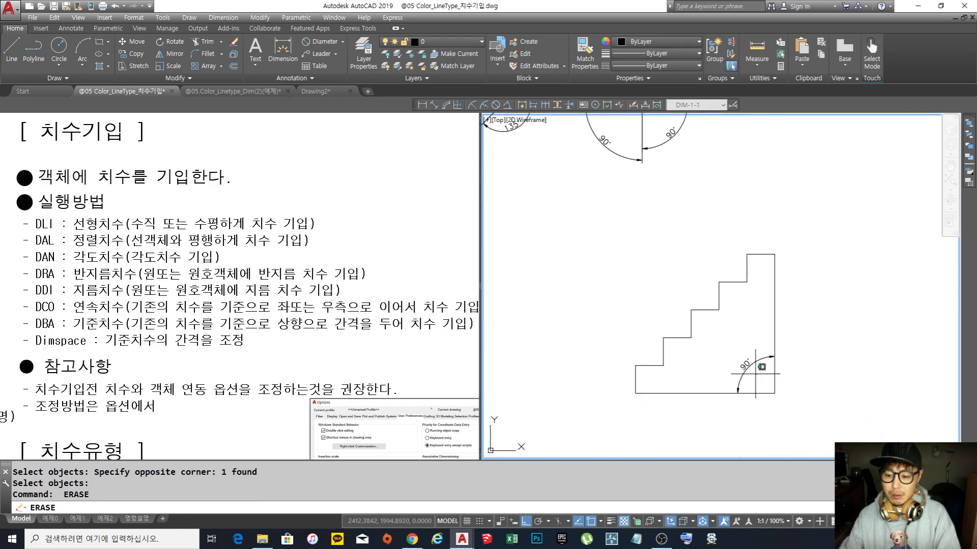
pyautogui.click(741, 336)
pyautogui.press('space')
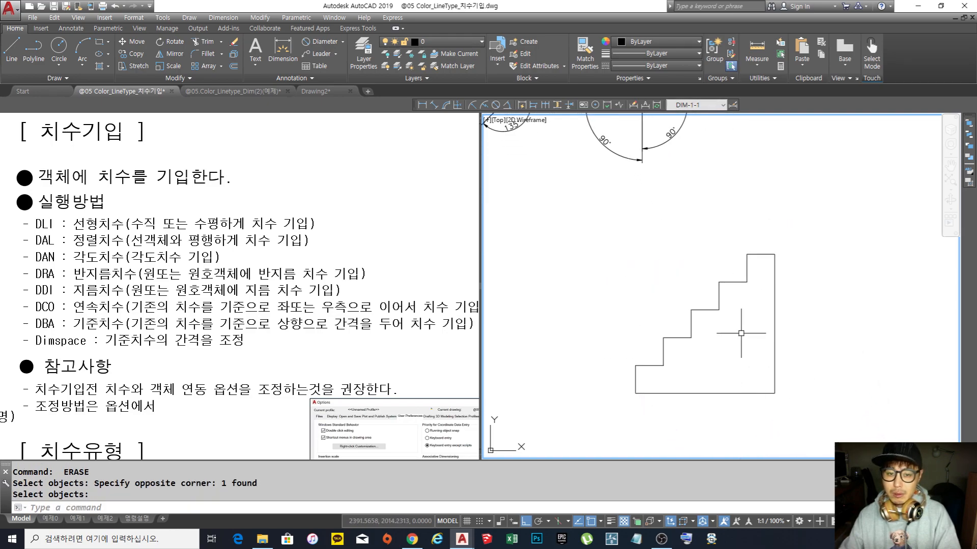
# Step: Quick-dimension the whole staircase with a continuous row of horizontal dimensions placed above it
pyautogui.click(522, 105)
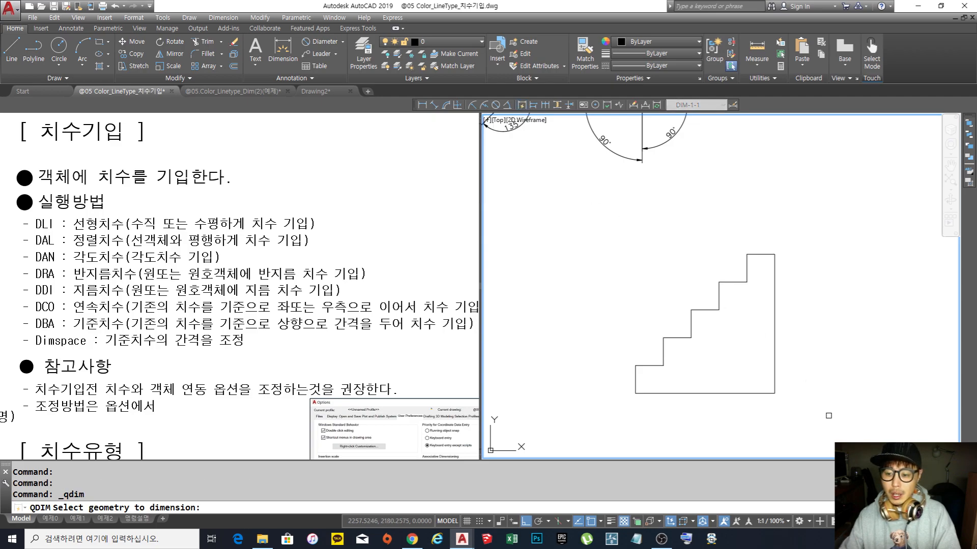
pyautogui.click(822, 428)
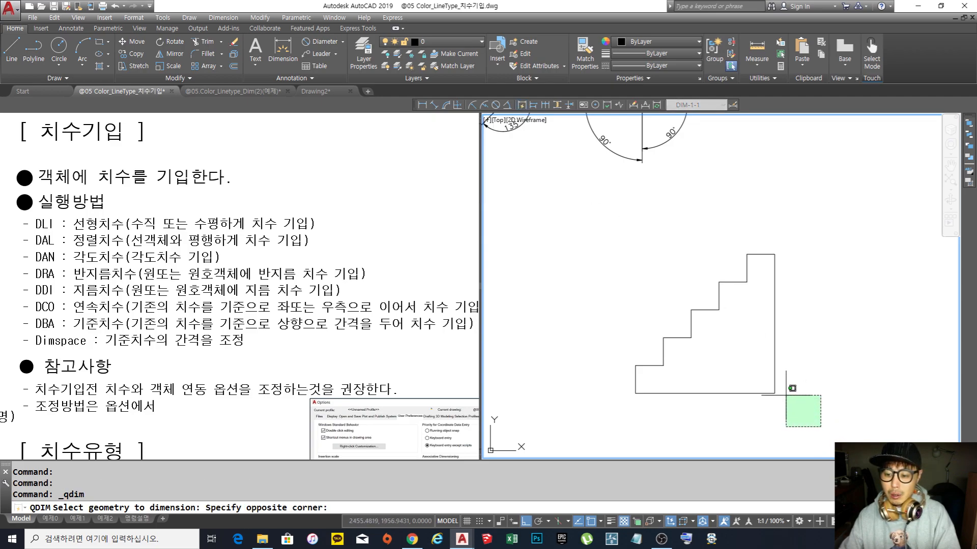
pyautogui.click(612, 229)
pyautogui.press('Return')
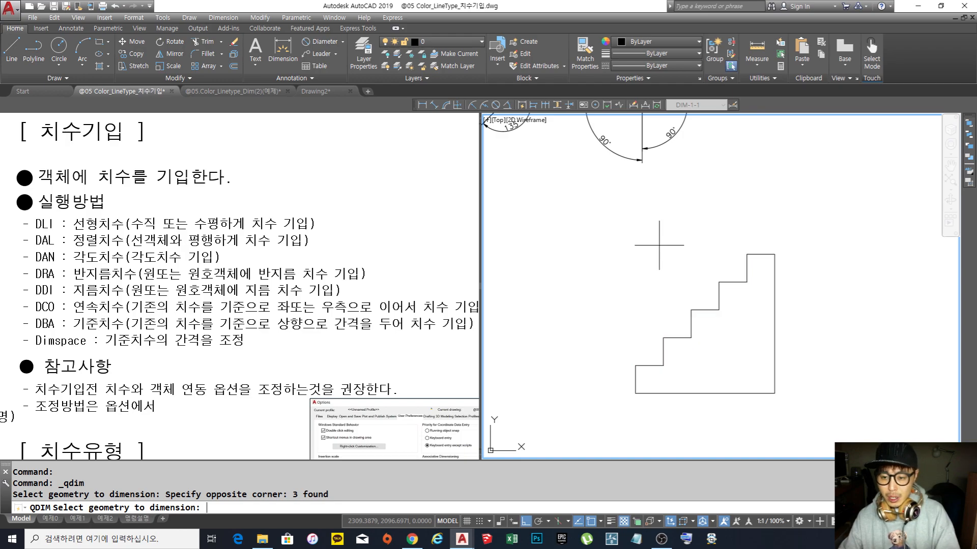
pyautogui.click(676, 228)
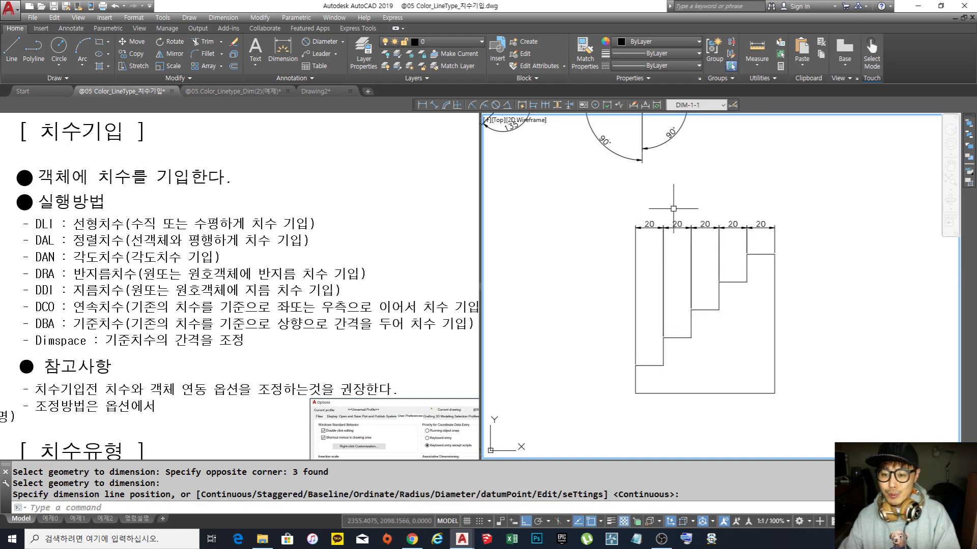
# Step: Quick-dimension the staircase together with its existing dimensions, placing a continuous vertical chain to its left
pyautogui.press('Return')
pyautogui.click(810, 429)
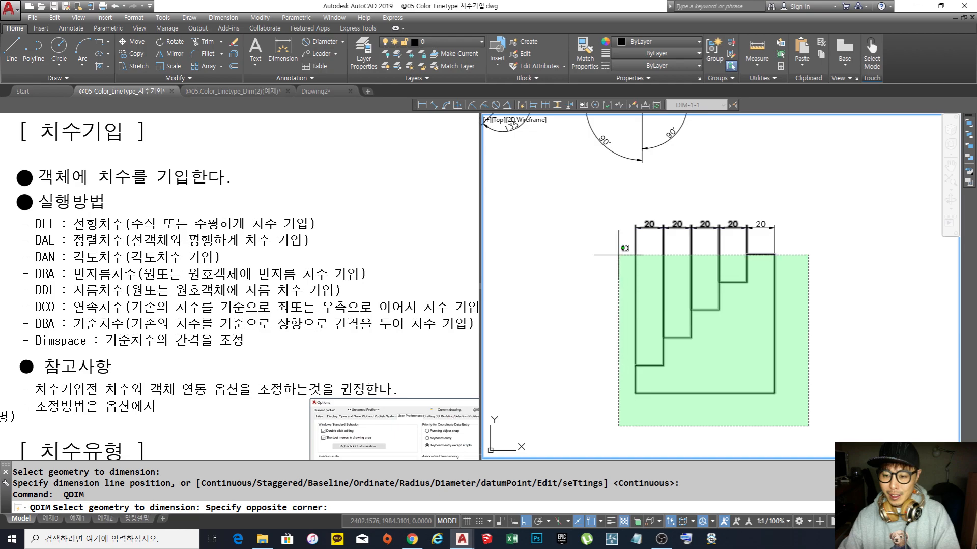
pyautogui.click(584, 221)
pyautogui.press('Return')
pyautogui.click(594, 304)
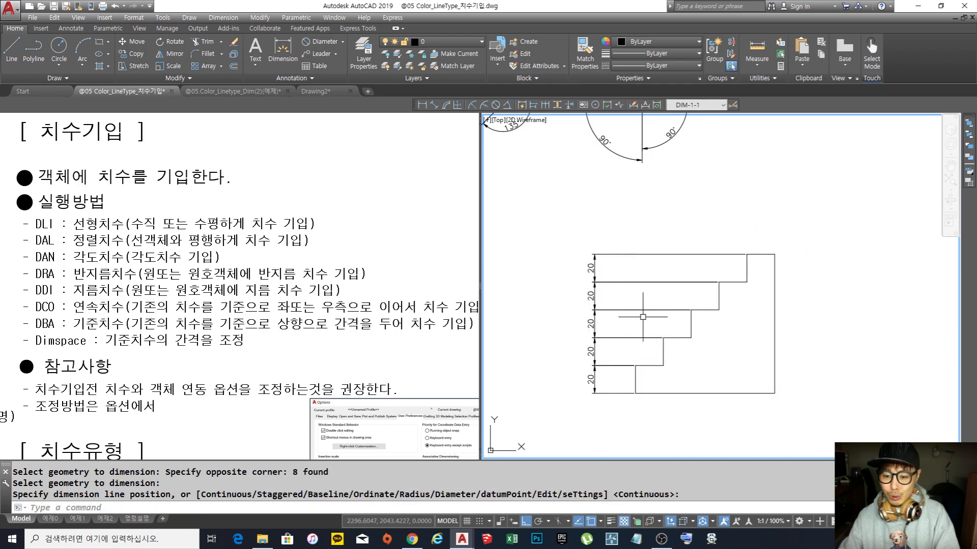
# Step: Quick-dimension the staircase with its vertical dimensions included in the selection, placing a continuous horizontal chain above it
pyautogui.press('Return')
pyautogui.click(824, 431)
pyautogui.click(586, 209)
pyautogui.press('Return')
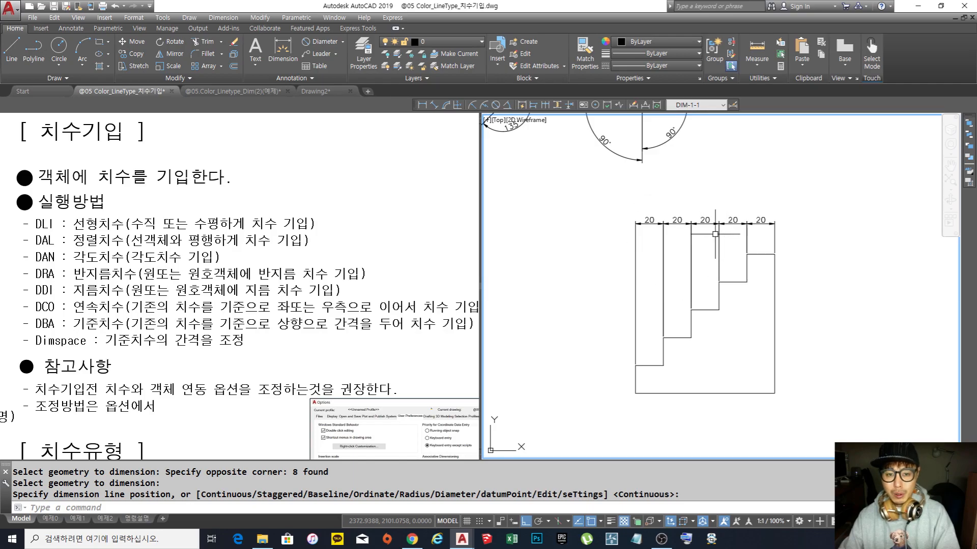
# Step: Quick-dimension only the stepped polyline, placing a continuous vertical chain to the left of the staircase
pyautogui.moveTo(755, 324); pyautogui.dragTo(731, 304, button='middle')
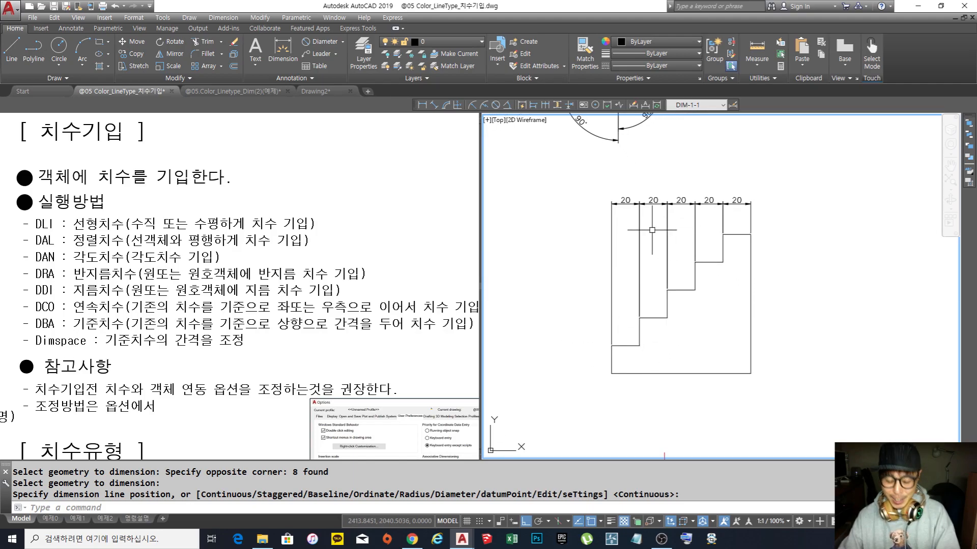
pyautogui.moveTo(720, 235); pyautogui.dragTo(710, 234, button='middle')
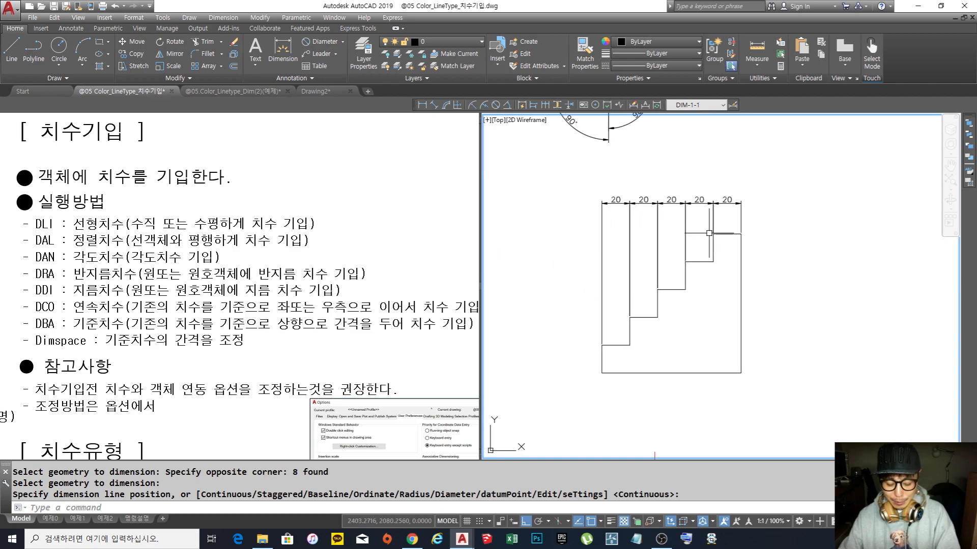
pyautogui.moveTo(738, 278); pyautogui.dragTo(755, 266, button='middle')
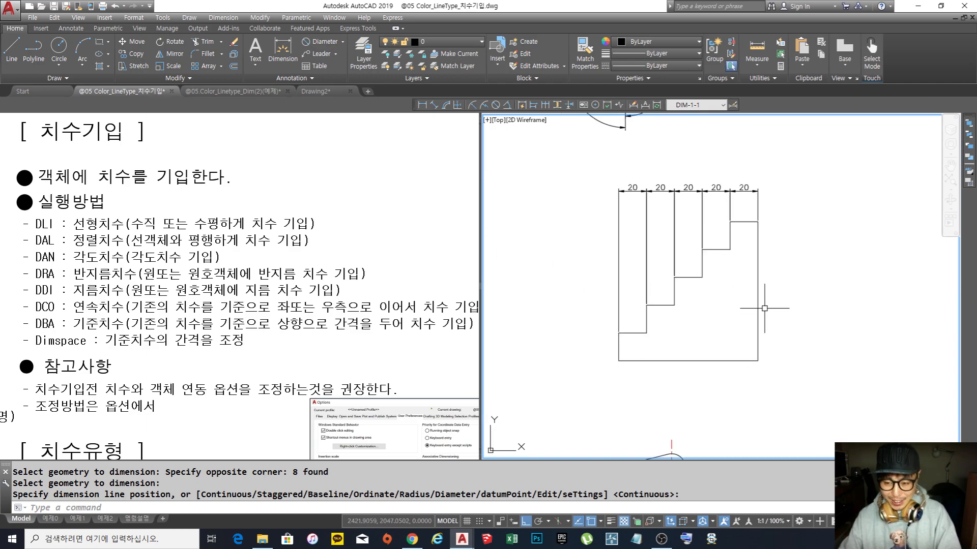
pyautogui.press('space')
pyautogui.click(626, 349)
pyautogui.click(604, 348)
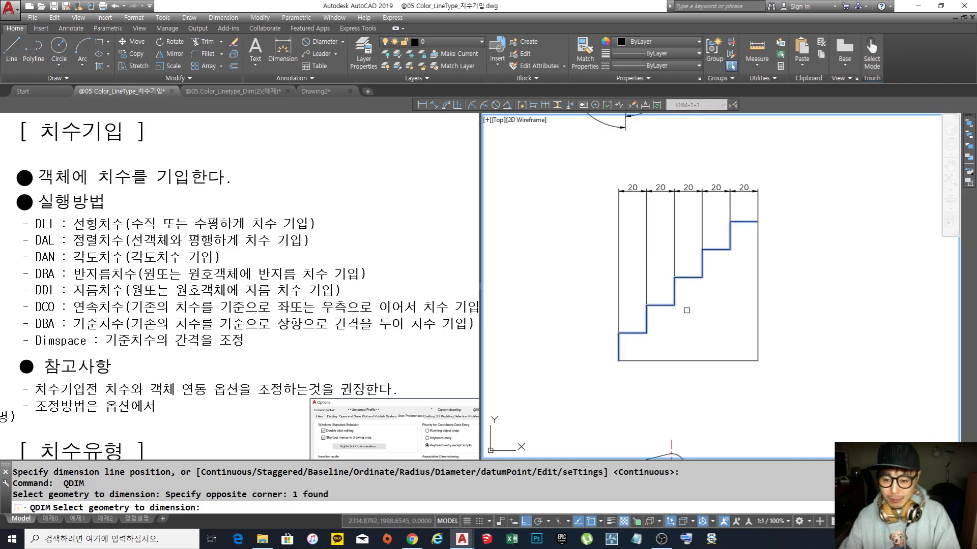
pyautogui.press('space')
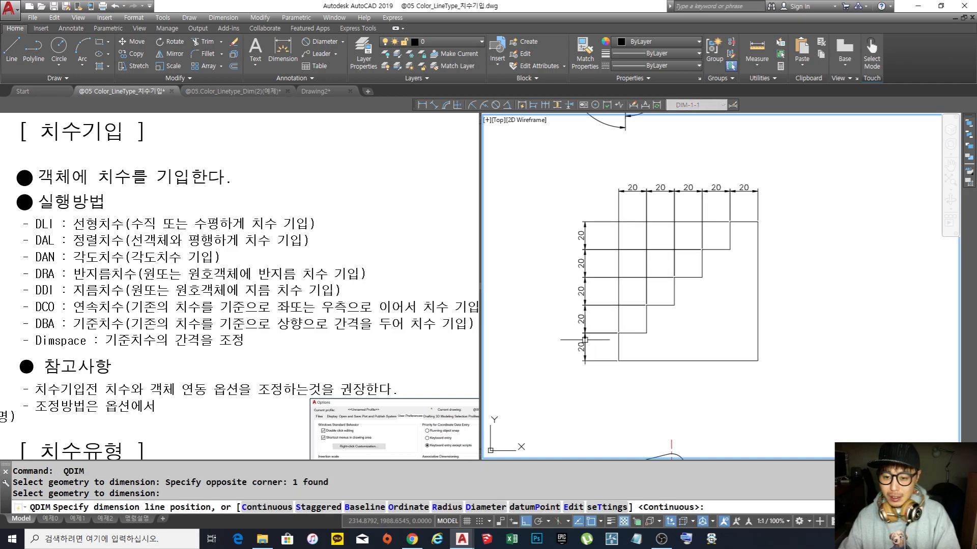
pyautogui.click(584, 351)
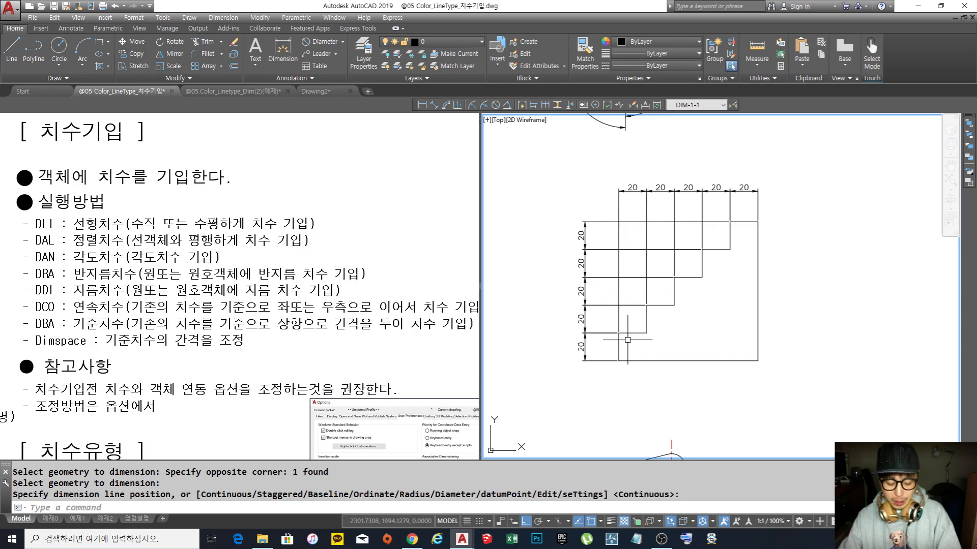
pyautogui.write('e')
pyautogui.press('space')
pyautogui.click(594, 359)
pyautogui.click(555, 192)
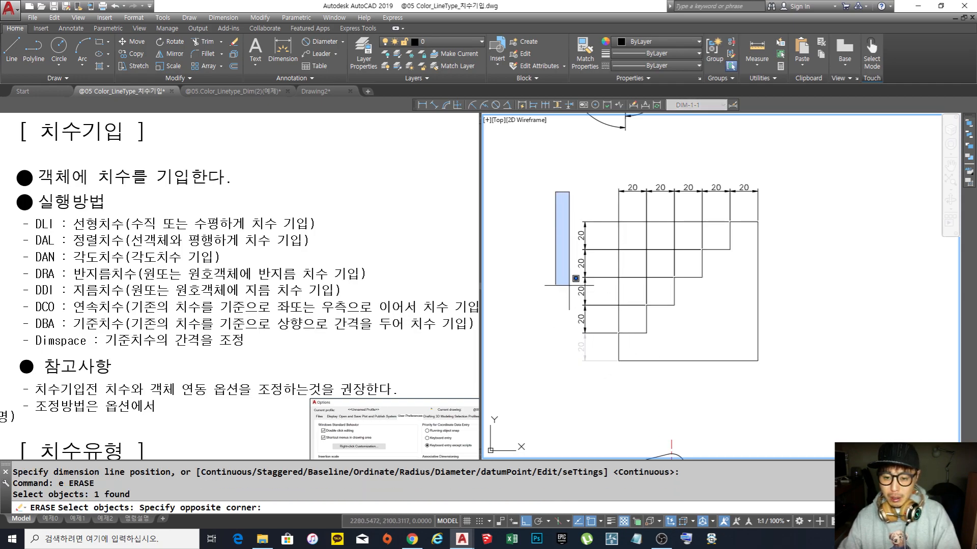
pyautogui.press('Escape')
pyautogui.press('Escape')
# Step: Erase all the vertical step dimensions to the left of the staircase
pyautogui.write('e')
pyautogui.press('space')
pyautogui.click(601, 380)
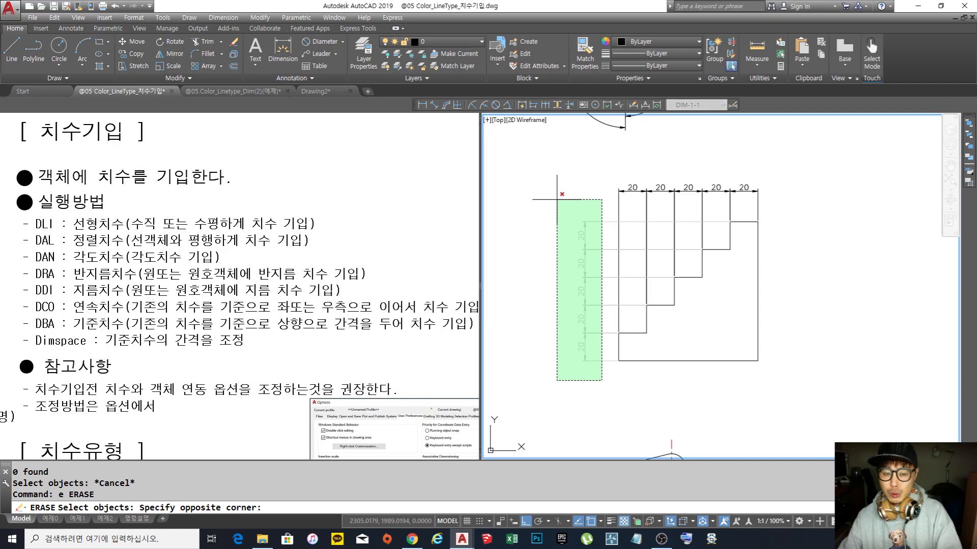
pyautogui.click(557, 199)
pyautogui.press('space')
pyautogui.press('Escape')
pyautogui.press('Escape')
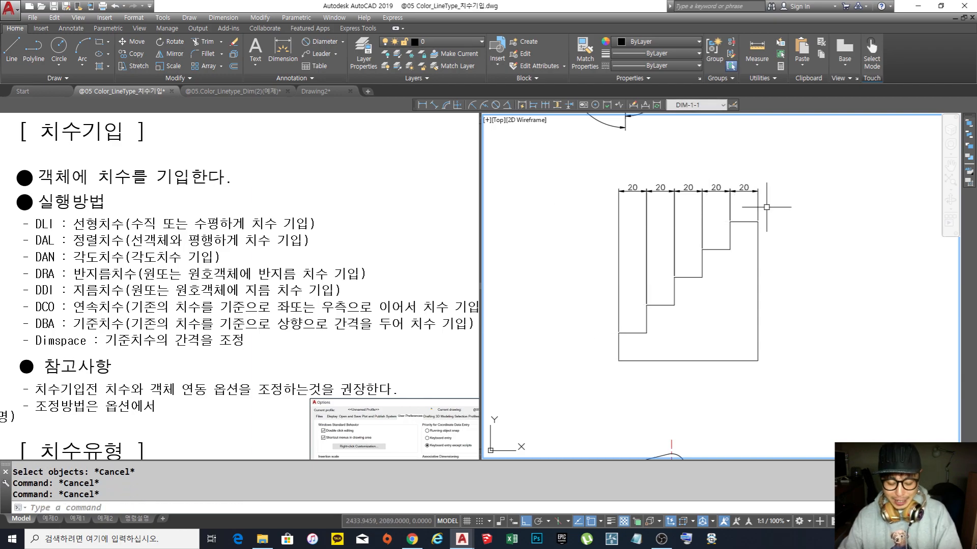
# Step: Quick-dimension the stepped polyline again with a continuous vertical chain to the left of the staircase
pyautogui.click(522, 105)
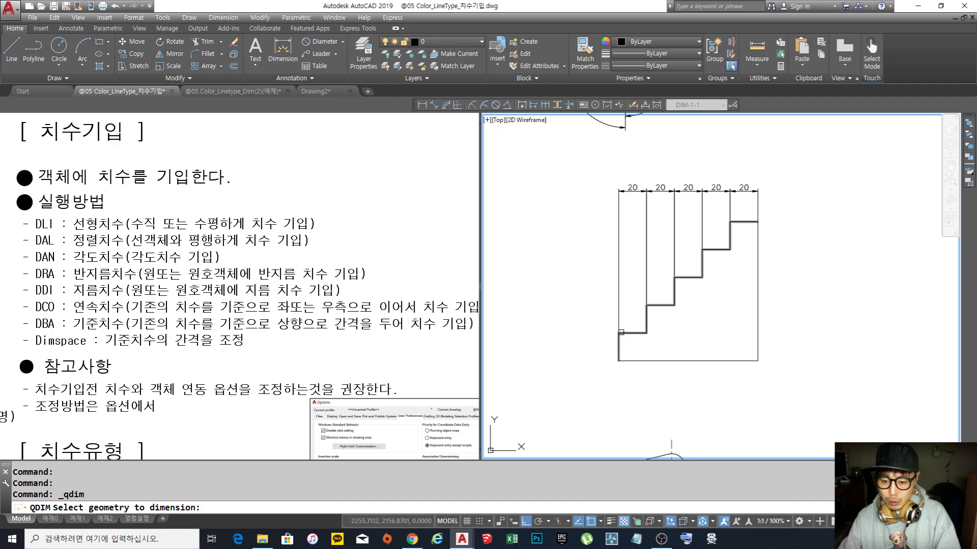
pyautogui.click(619, 349)
pyautogui.press('Return')
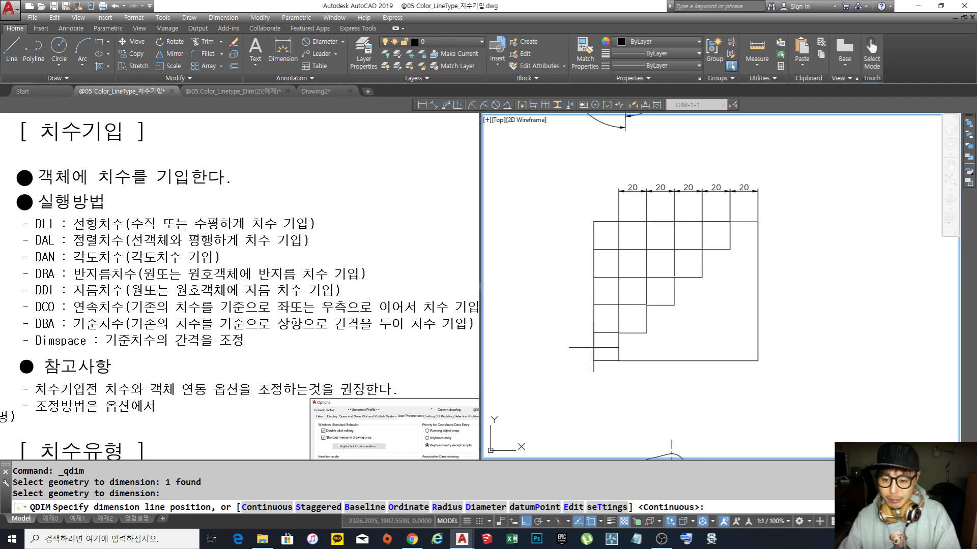
pyautogui.click(585, 306)
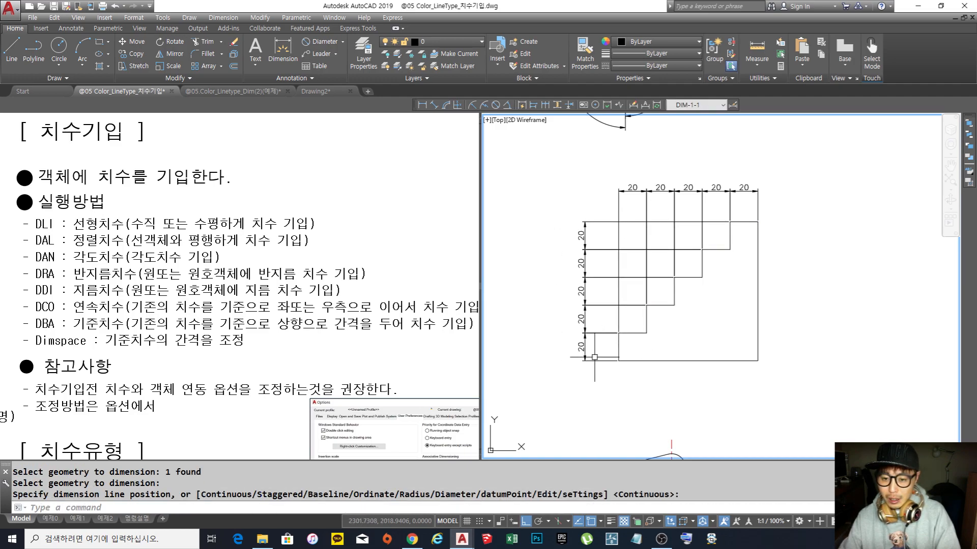
# Step: Erase the entire row of horizontal dimensions above the staircase
pyautogui.write('e')
pyautogui.press('space')
pyautogui.click(666, 207)
pyautogui.click(633, 184)
pyautogui.click(797, 221)
pyautogui.click(615, 133)
pyautogui.press('space')
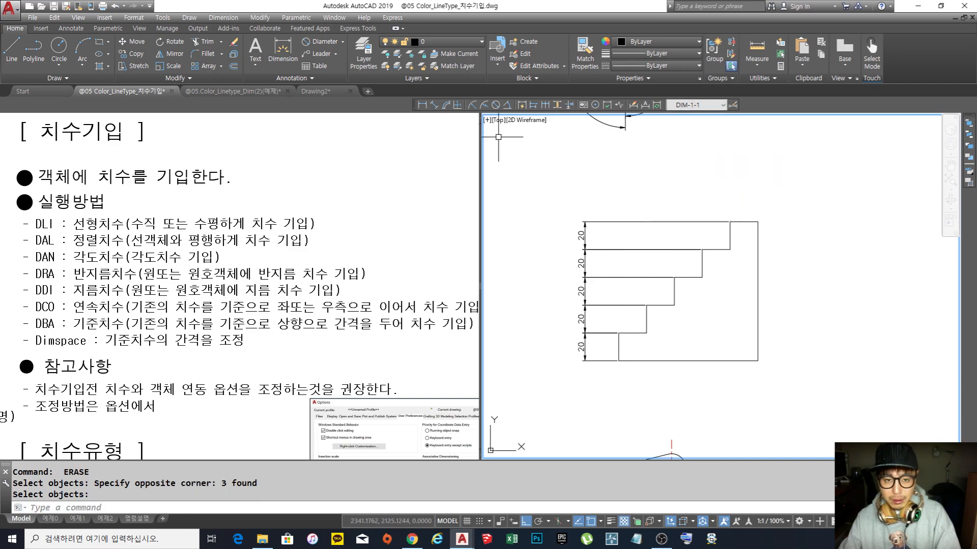
# Step: Quick-dimension the stepped polyline with a continuous horizontal chain above the staircase
pyautogui.click(521, 105)
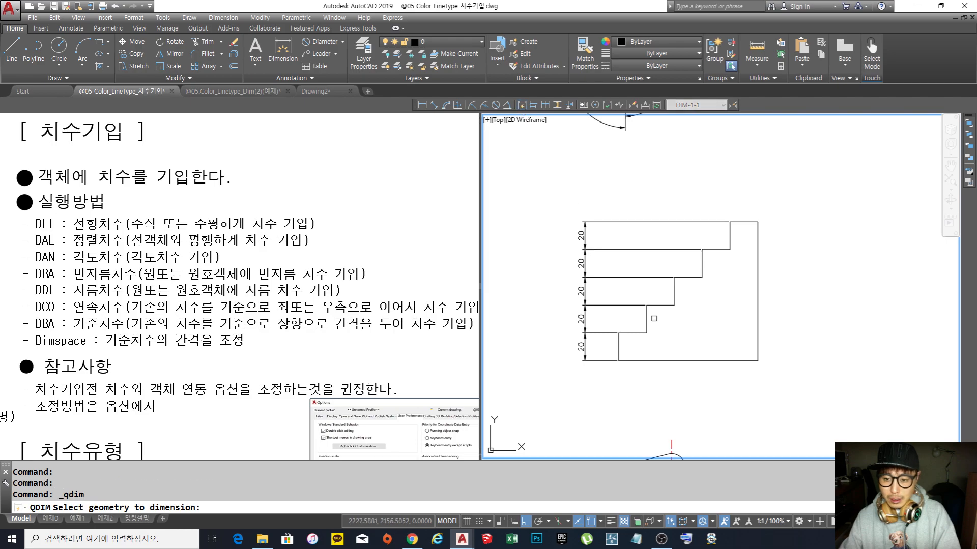
pyautogui.click(660, 305)
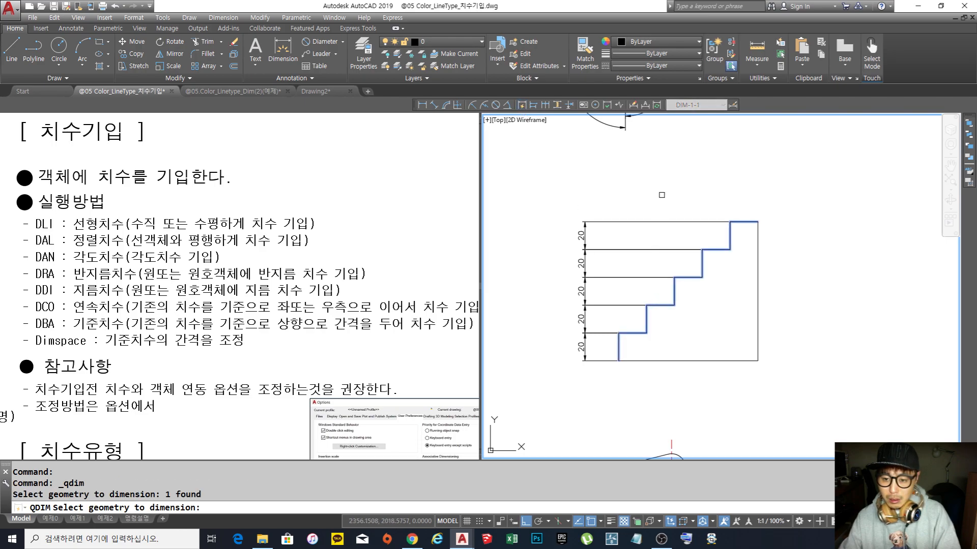
pyautogui.press('space')
pyautogui.click(735, 189)
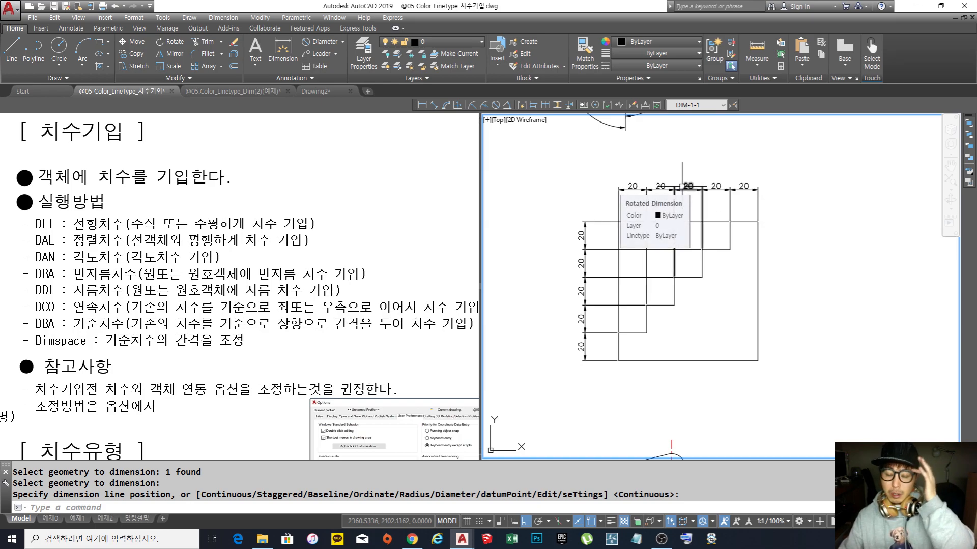
pyautogui.moveTo(676, 233); pyautogui.dragTo(656, 246, button='middle')
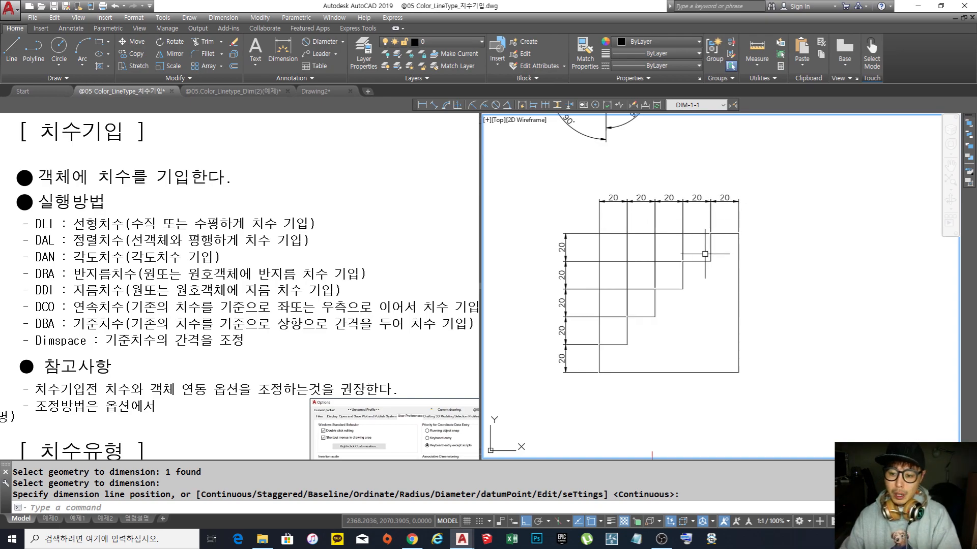
pyautogui.moveTo(693, 257); pyautogui.dragTo(666, 245, button='middle')
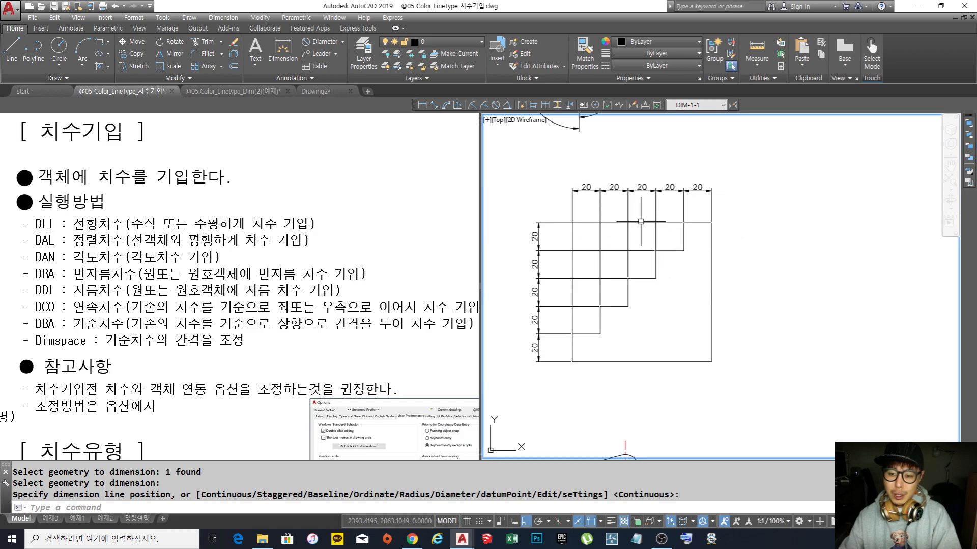
pyautogui.moveTo(603, 255); pyautogui.dragTo(628, 253, button='middle')
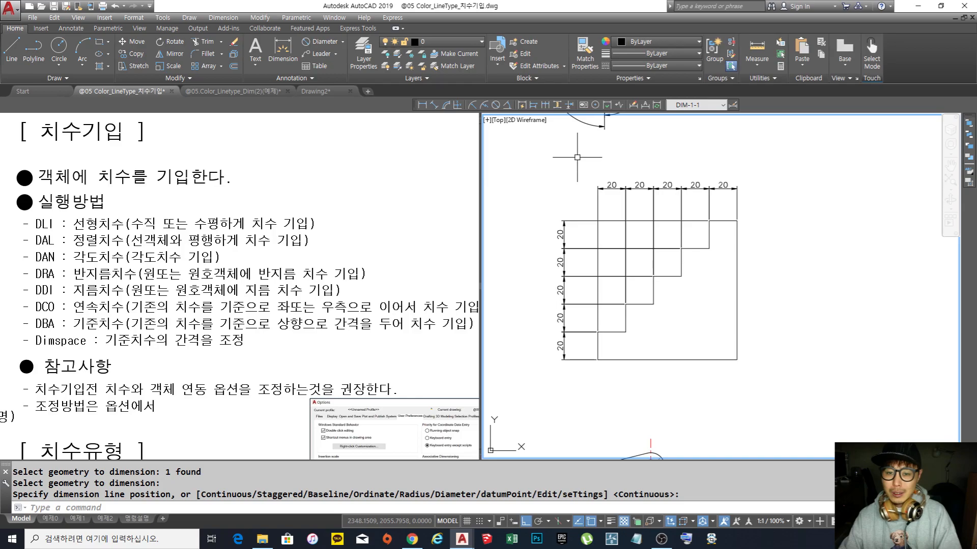
pyautogui.moveTo(683, 260); pyautogui.dragTo(675, 271, button='middle')
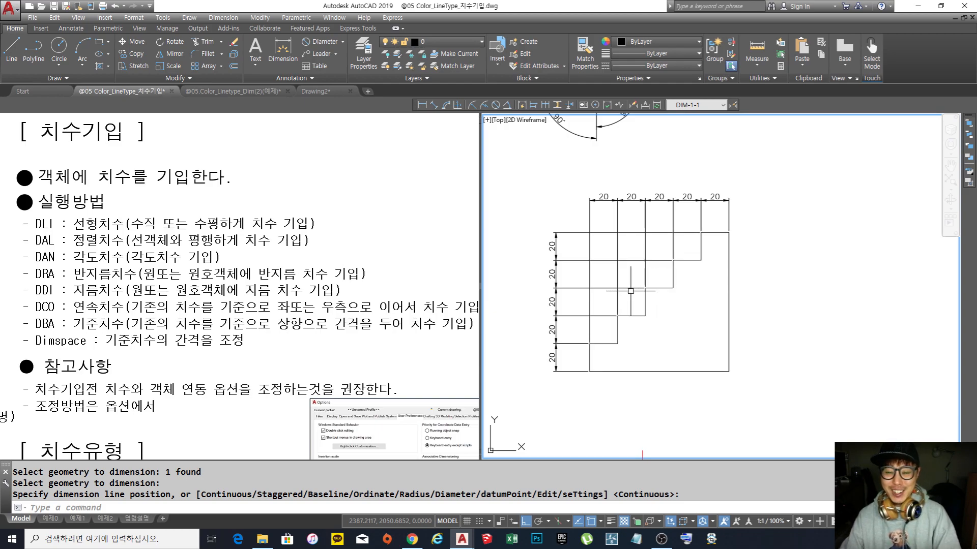
pyautogui.moveTo(631, 290); pyautogui.dragTo(636, 286, button='middle')
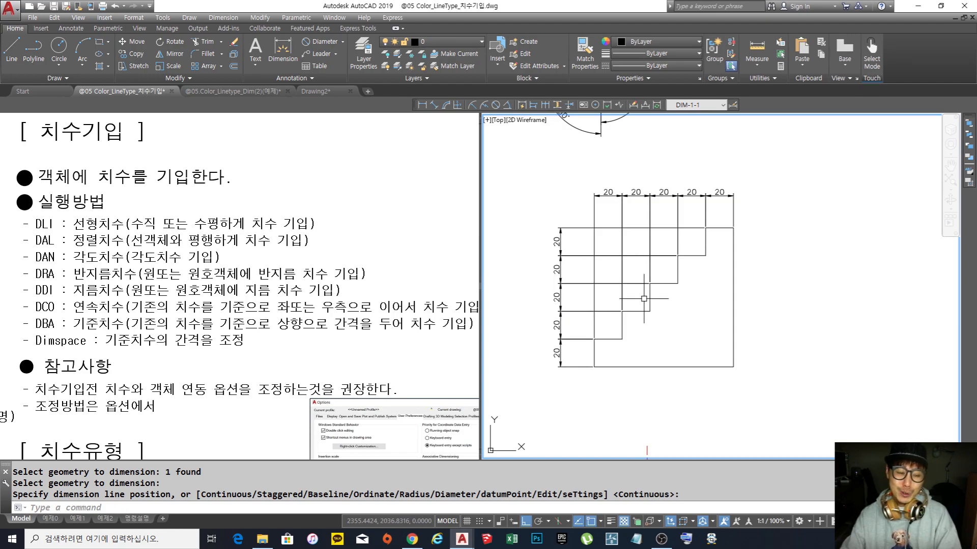
pyautogui.press('Escape')
pyautogui.press('Escape')
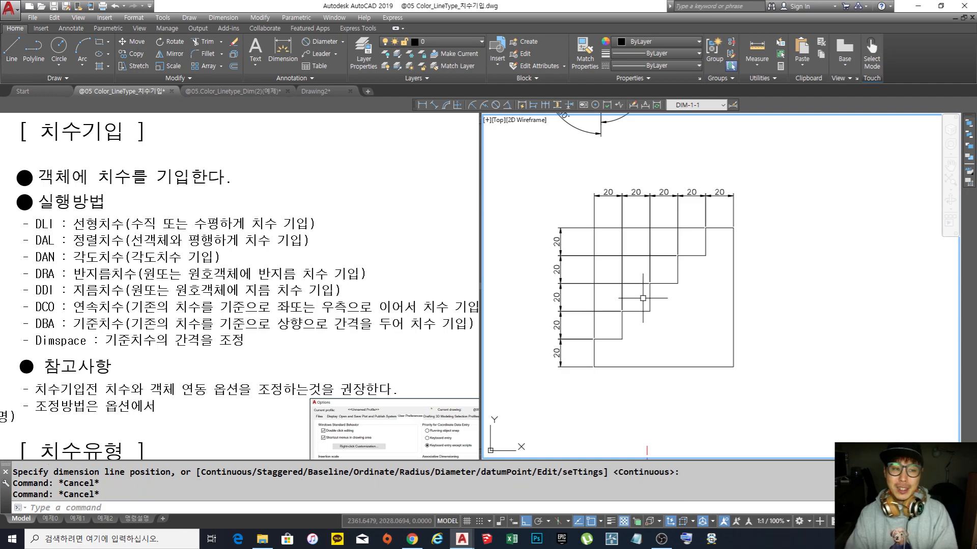